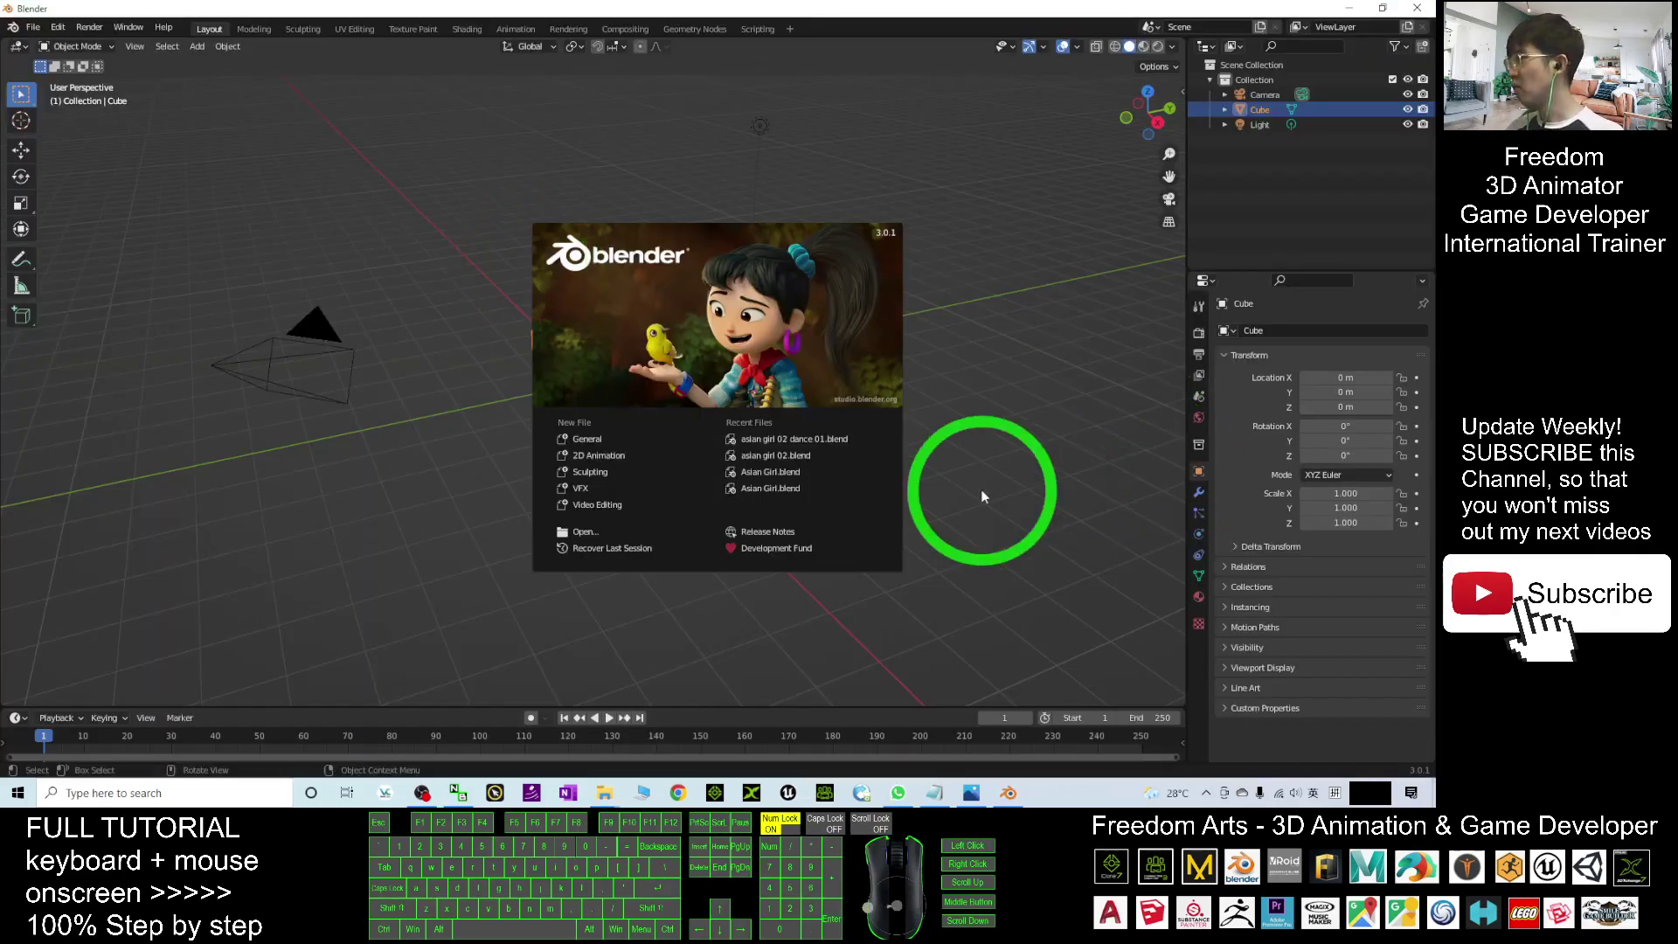
# Dismiss the splash screen, restore the Blender window to a smaller size and open the add-on preferences
pyautogui.click(366, 5)
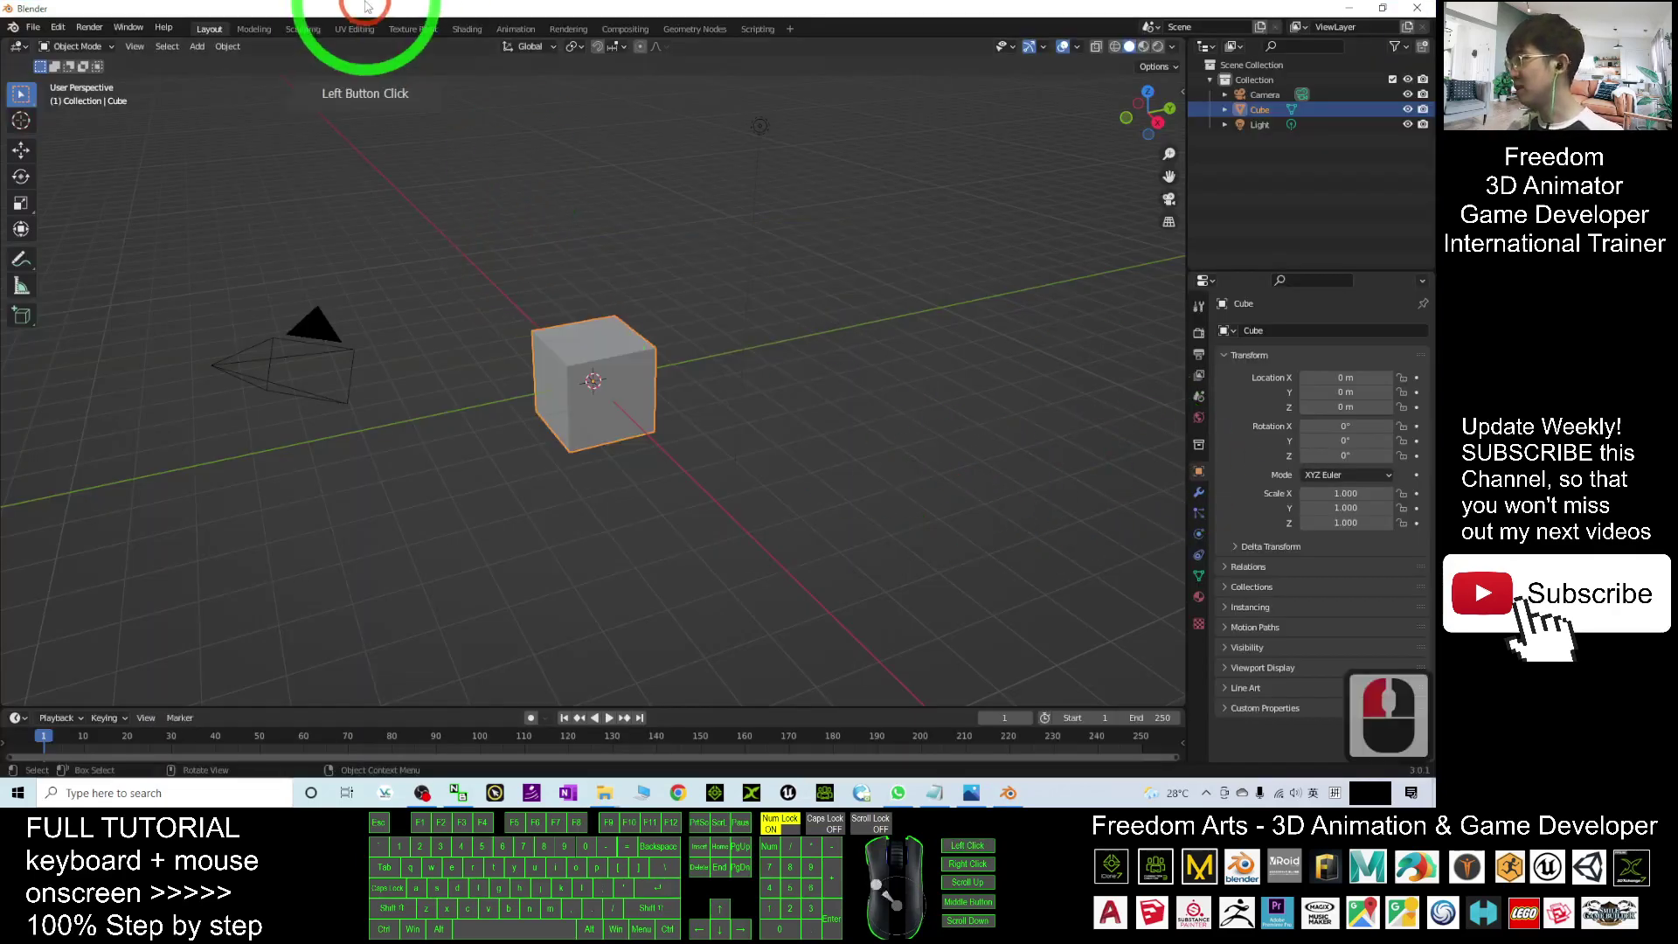
pyautogui.doubleClick(364, 8)
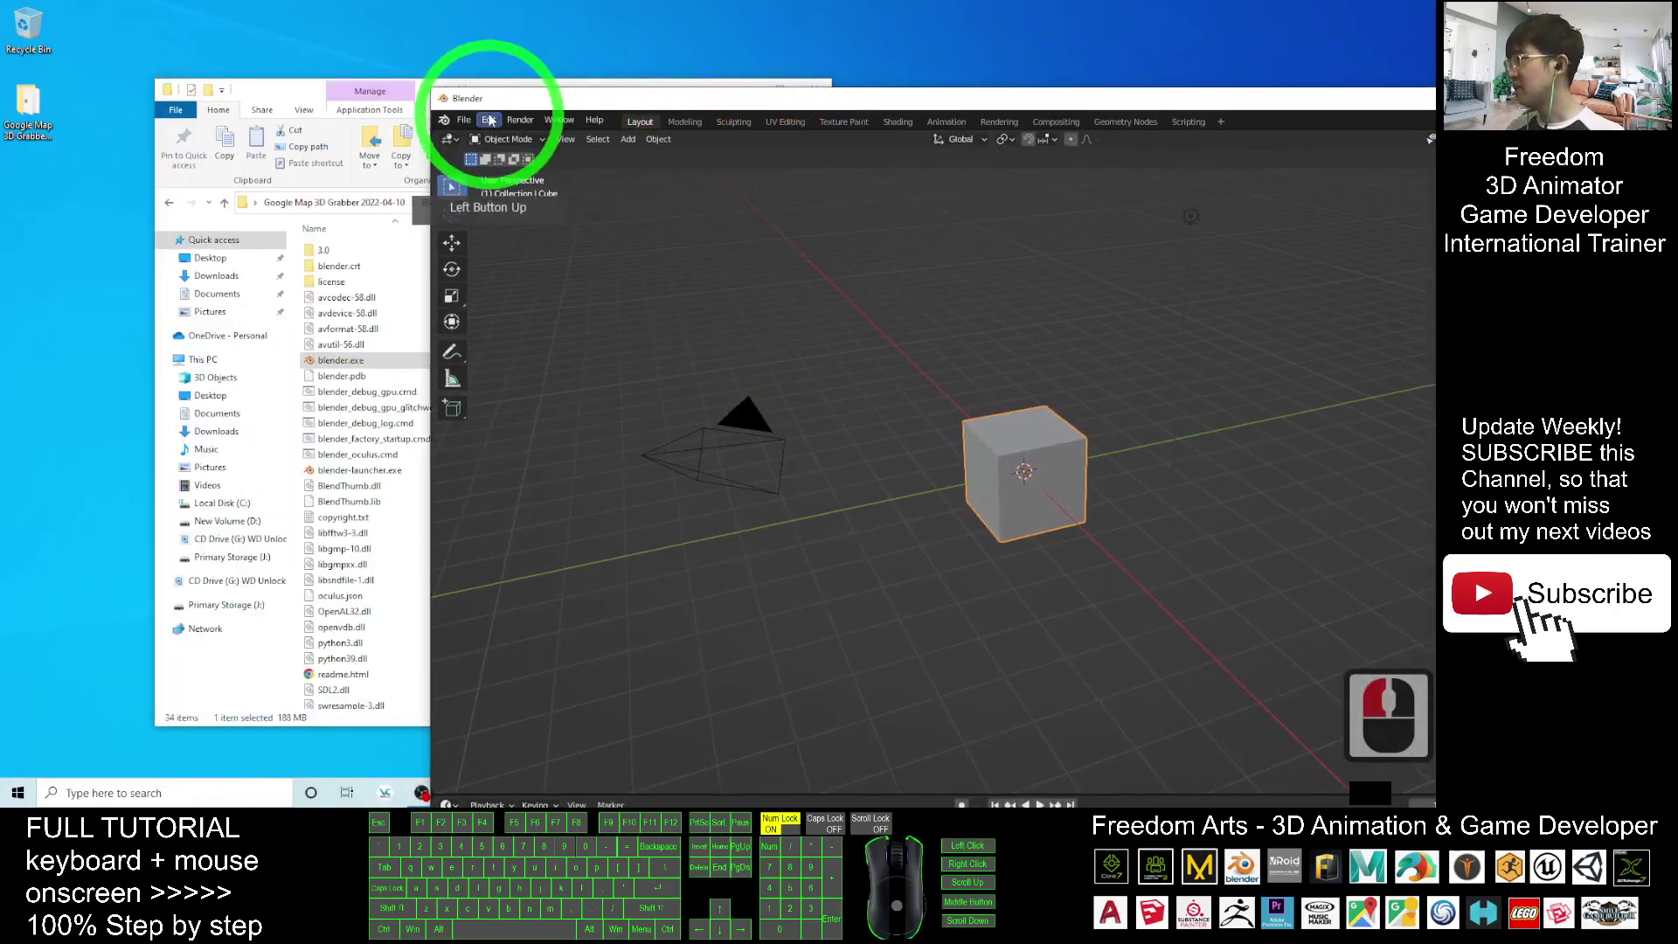
pyautogui.click(489, 120)
pyautogui.click(530, 335)
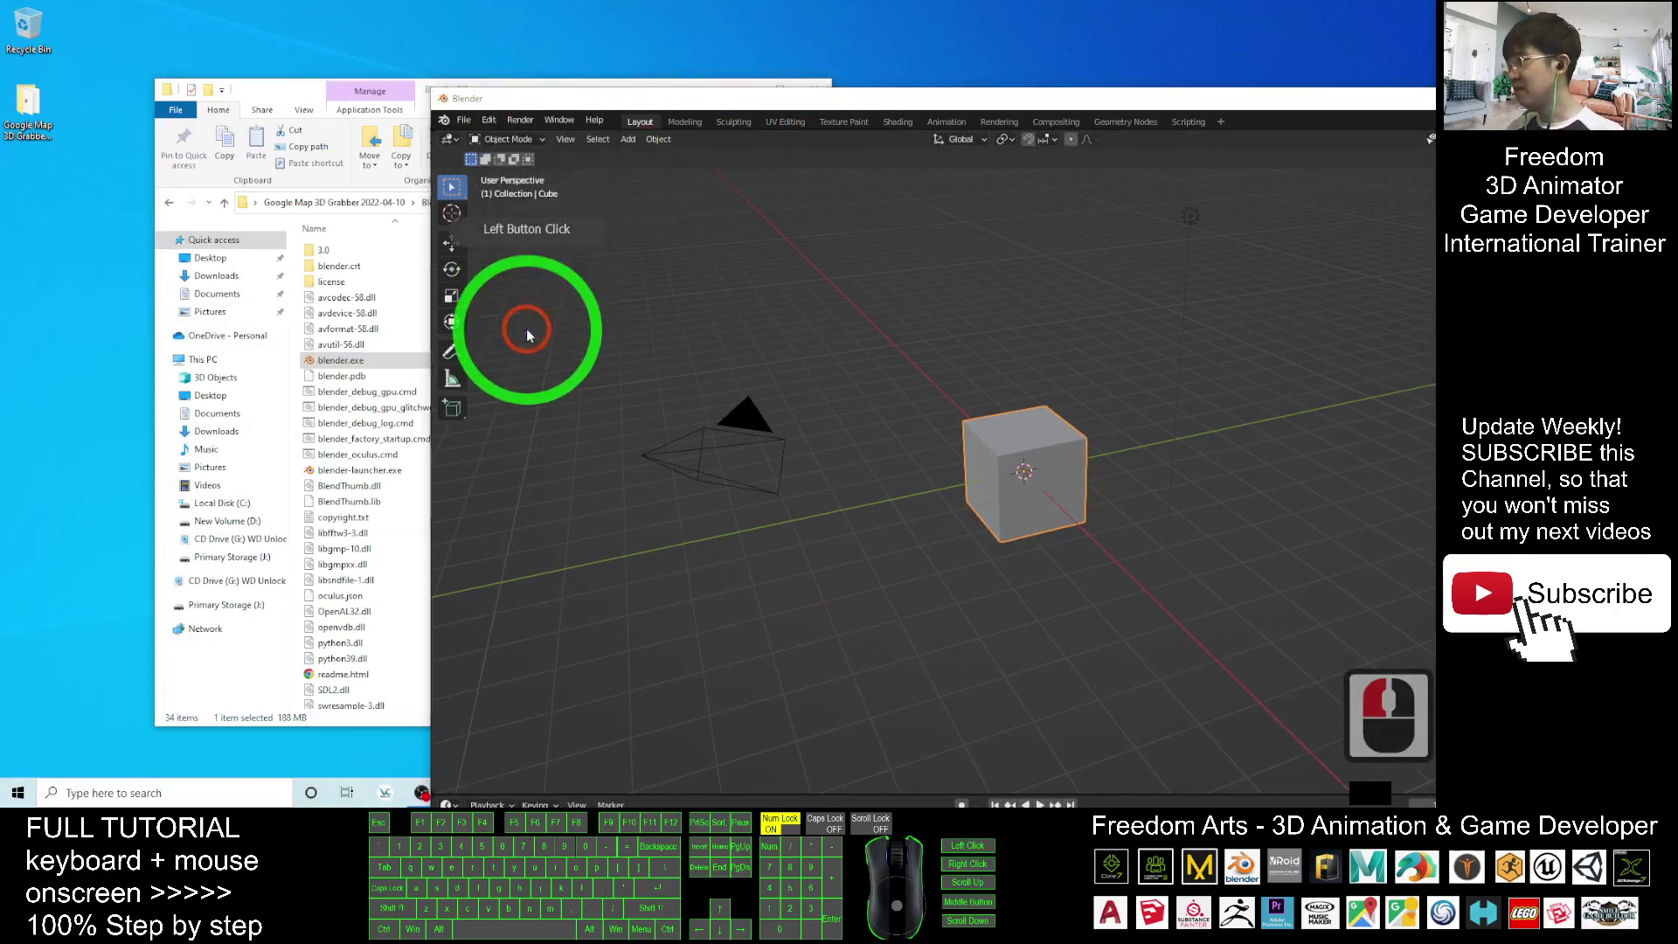
pyautogui.click(311, 276)
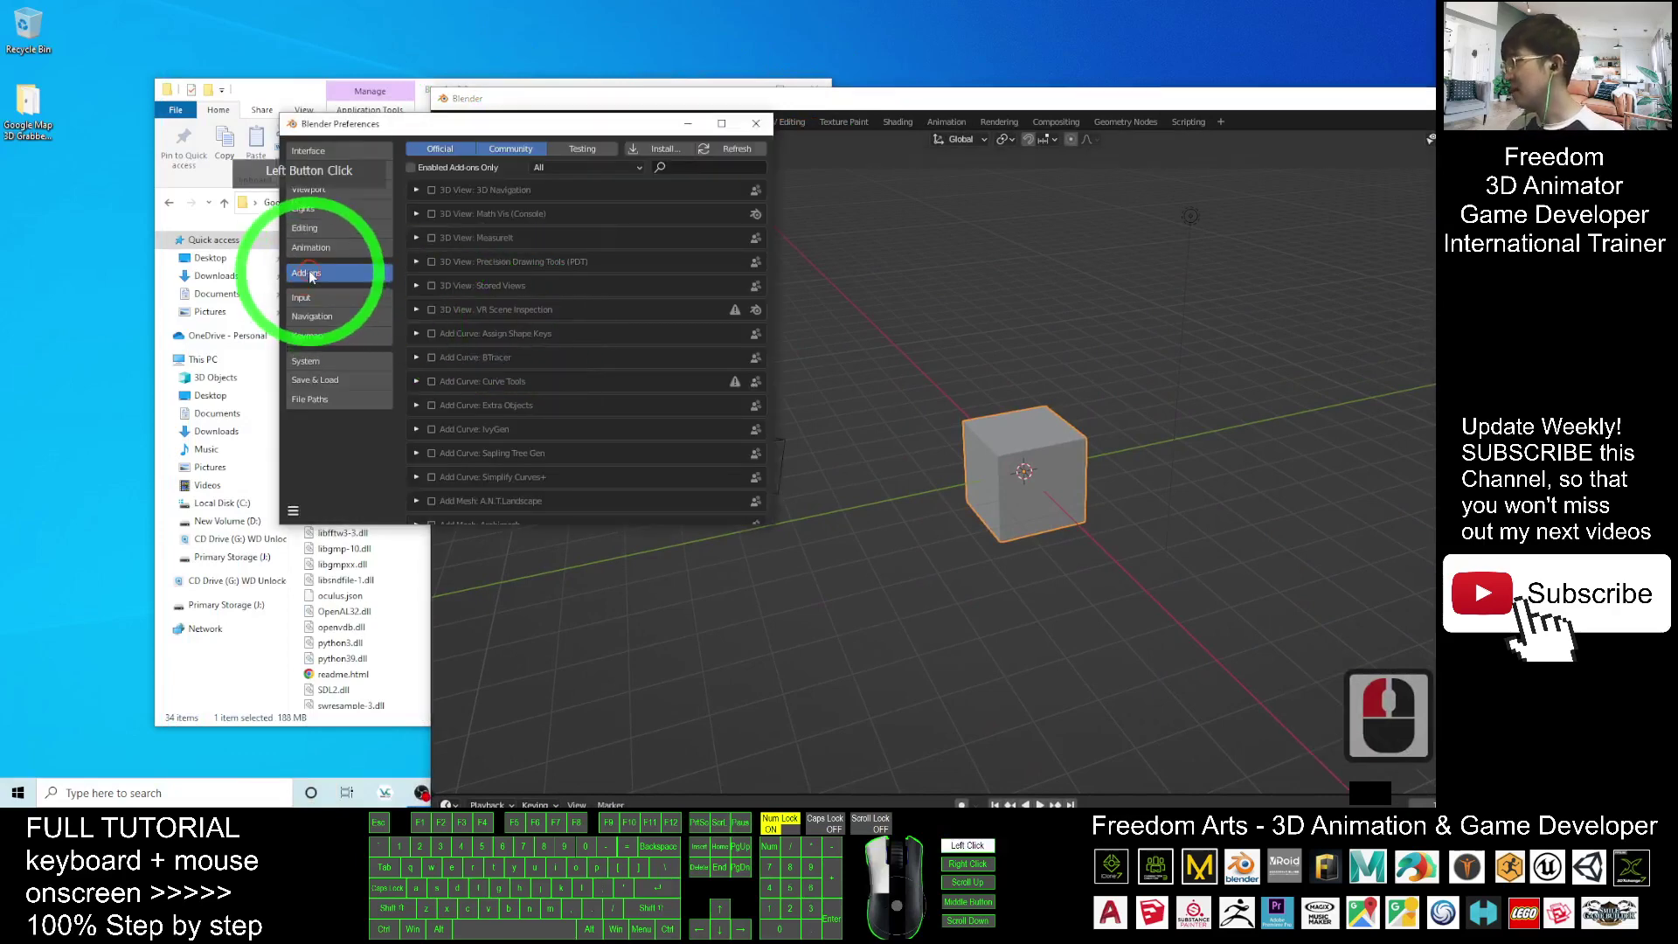
# Search the add-ons for "map", check that Maps Models Importer is enabled, and close the preferences
pyautogui.click(680, 168)
pyautogui.write('map')
pyautogui.press('BackSpace')
pyautogui.press('BackSpace')
pyautogui.press('BackSpace')
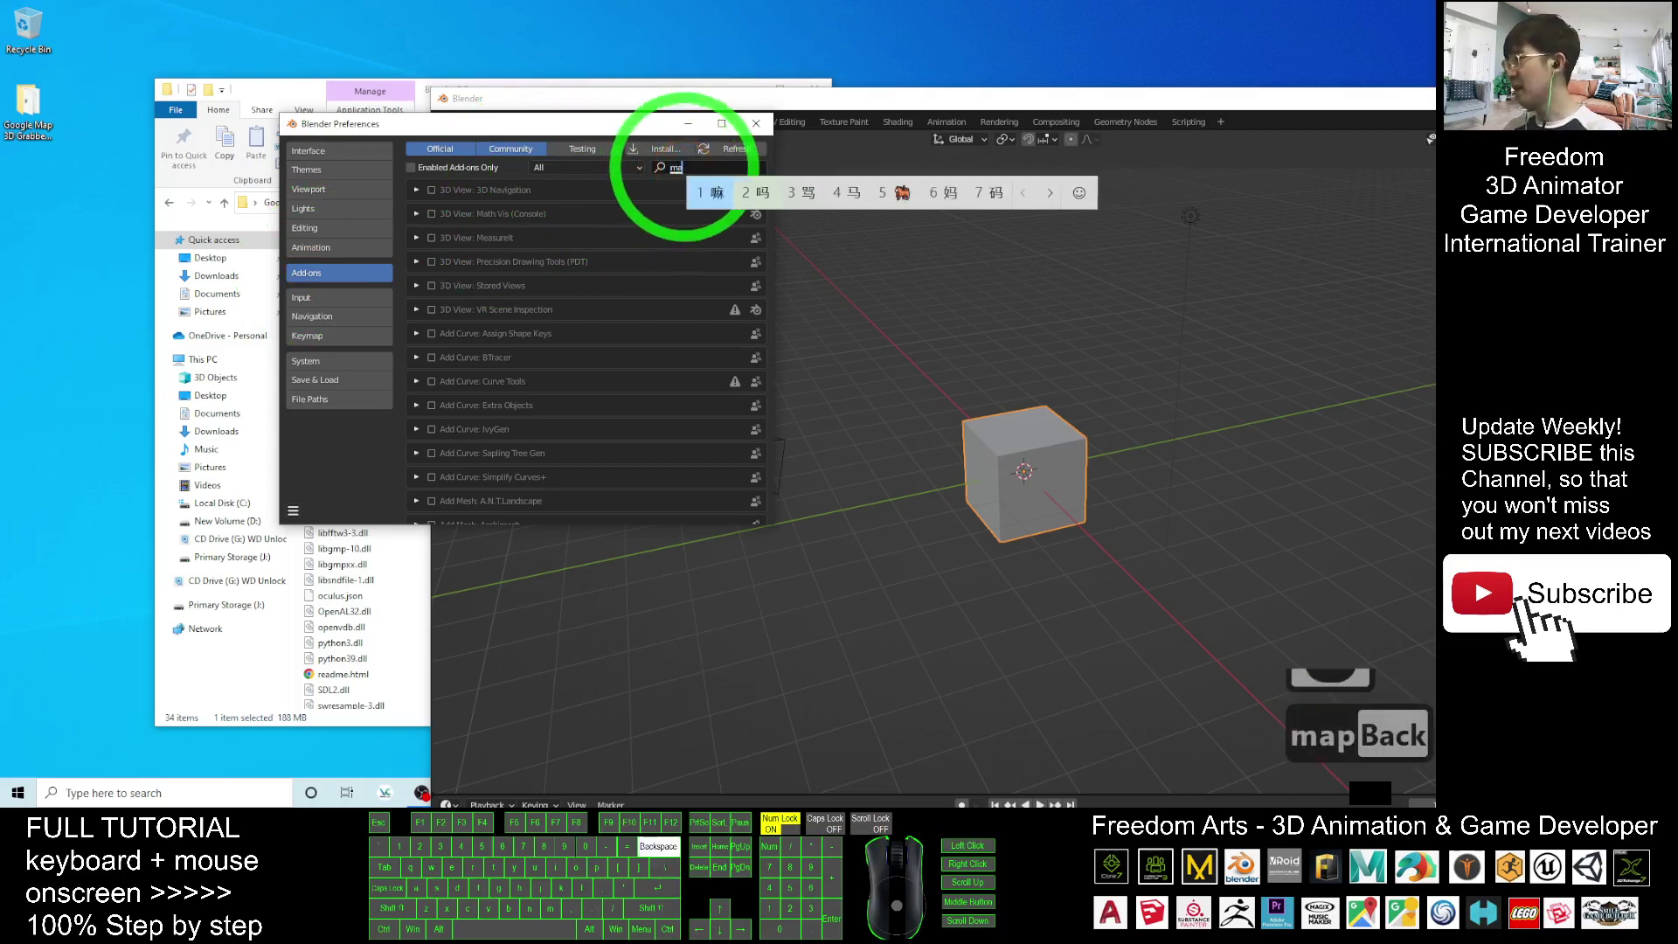
pyautogui.press('alt')
pyautogui.write('map')
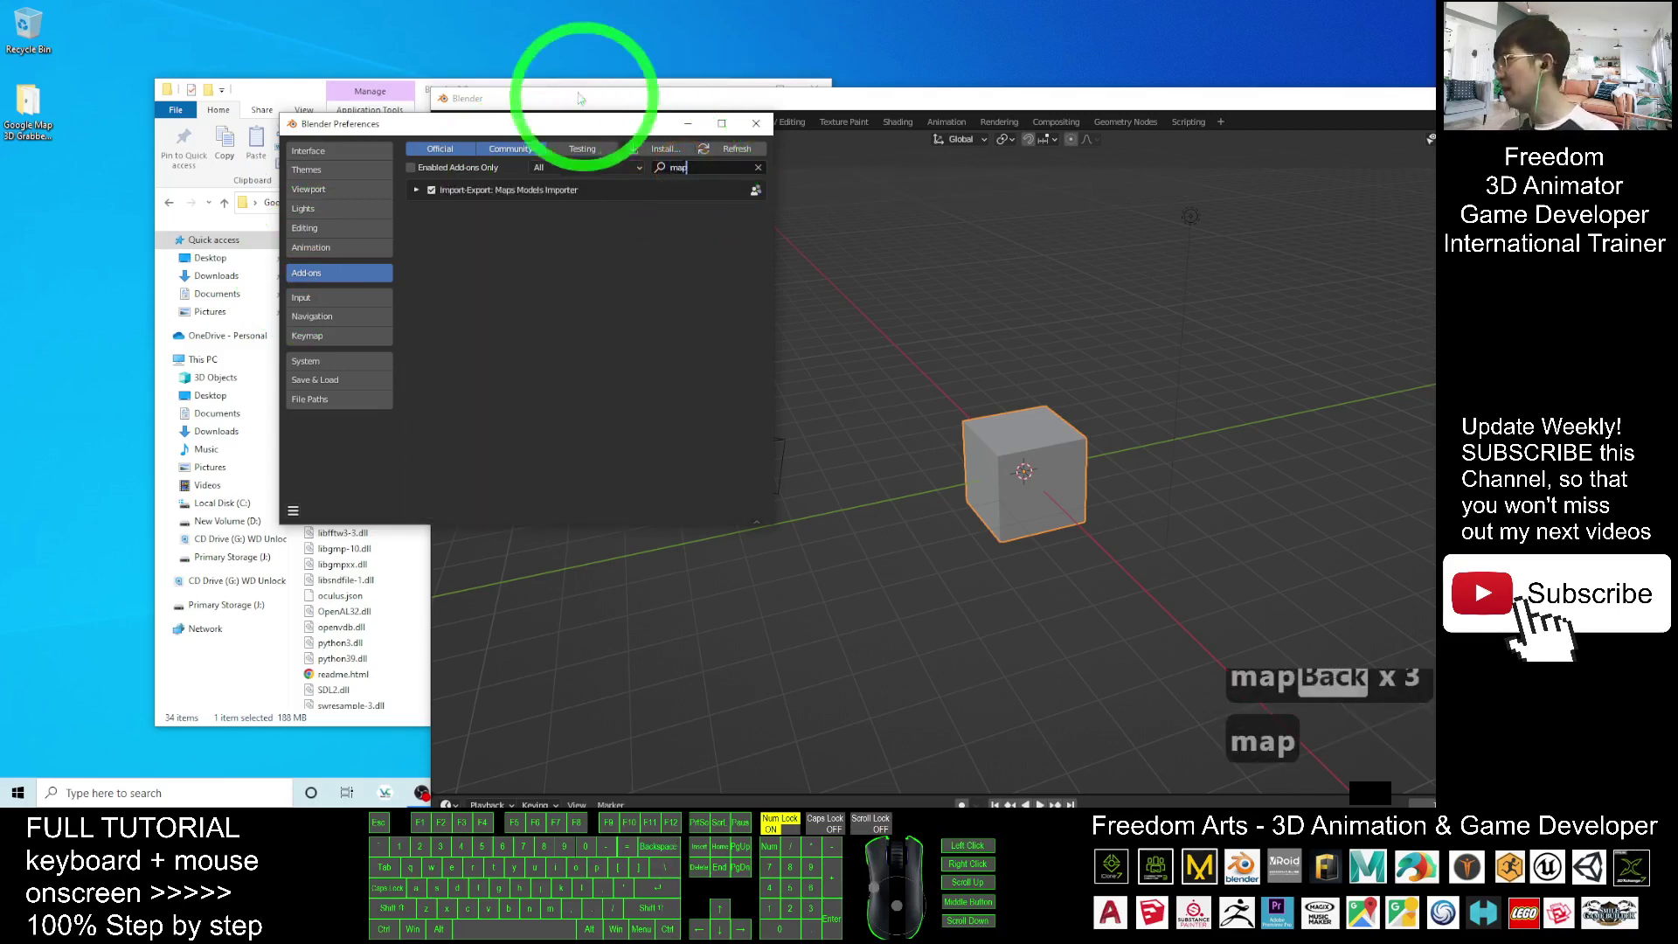
pyautogui.click(432, 194)
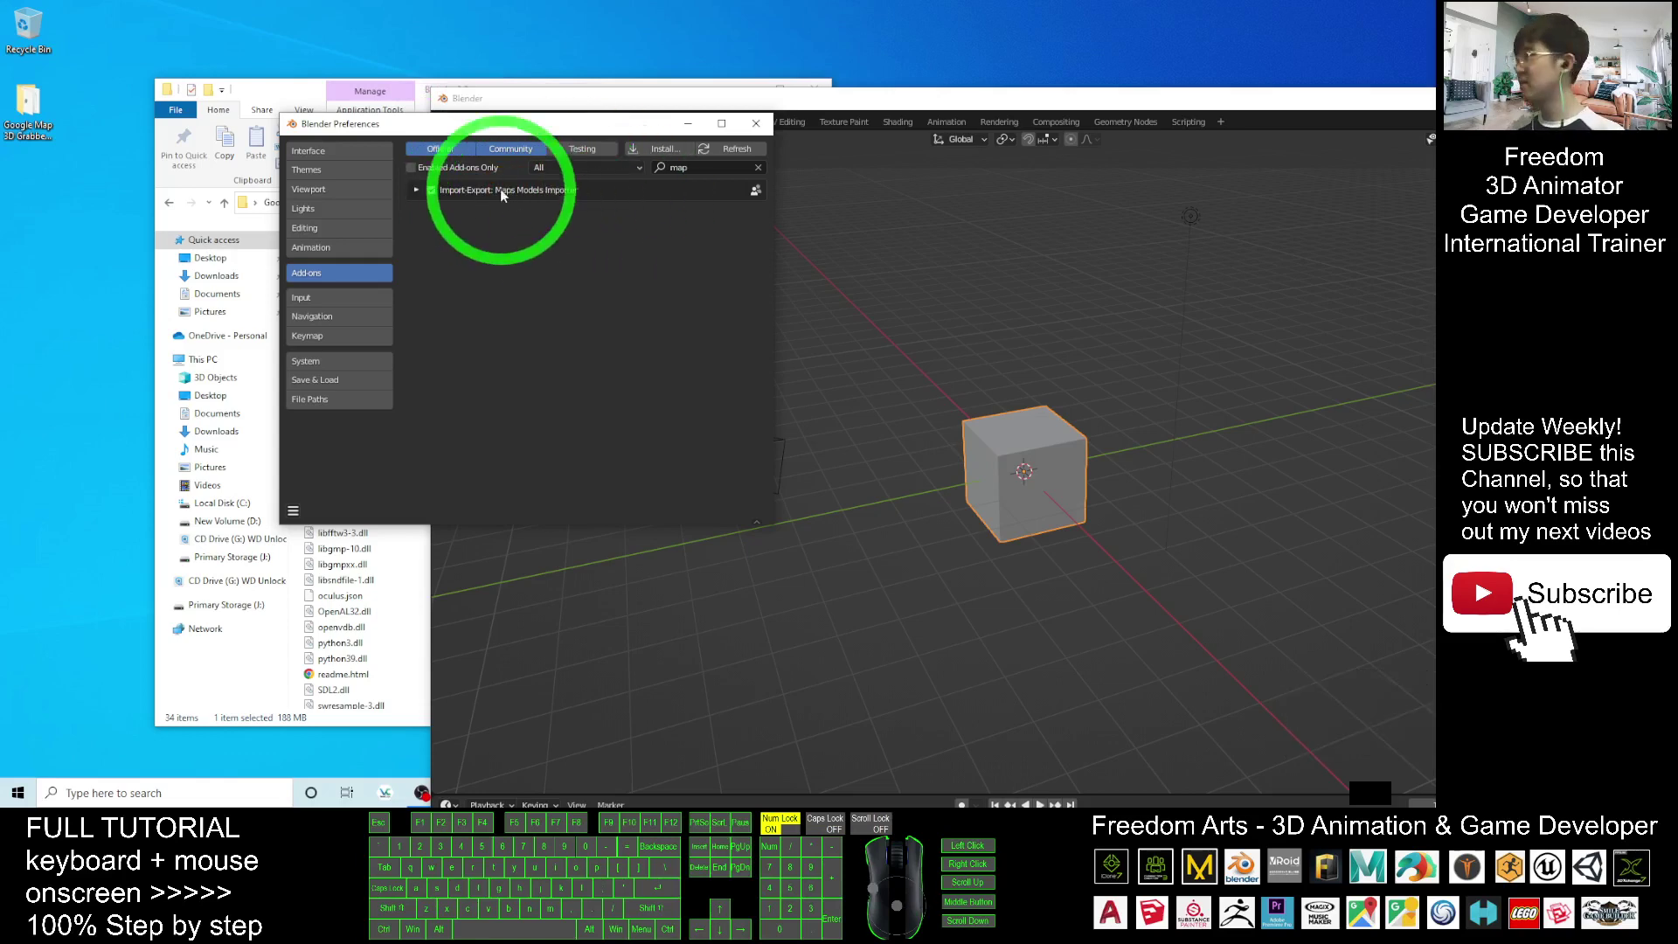
pyautogui.click(755, 127)
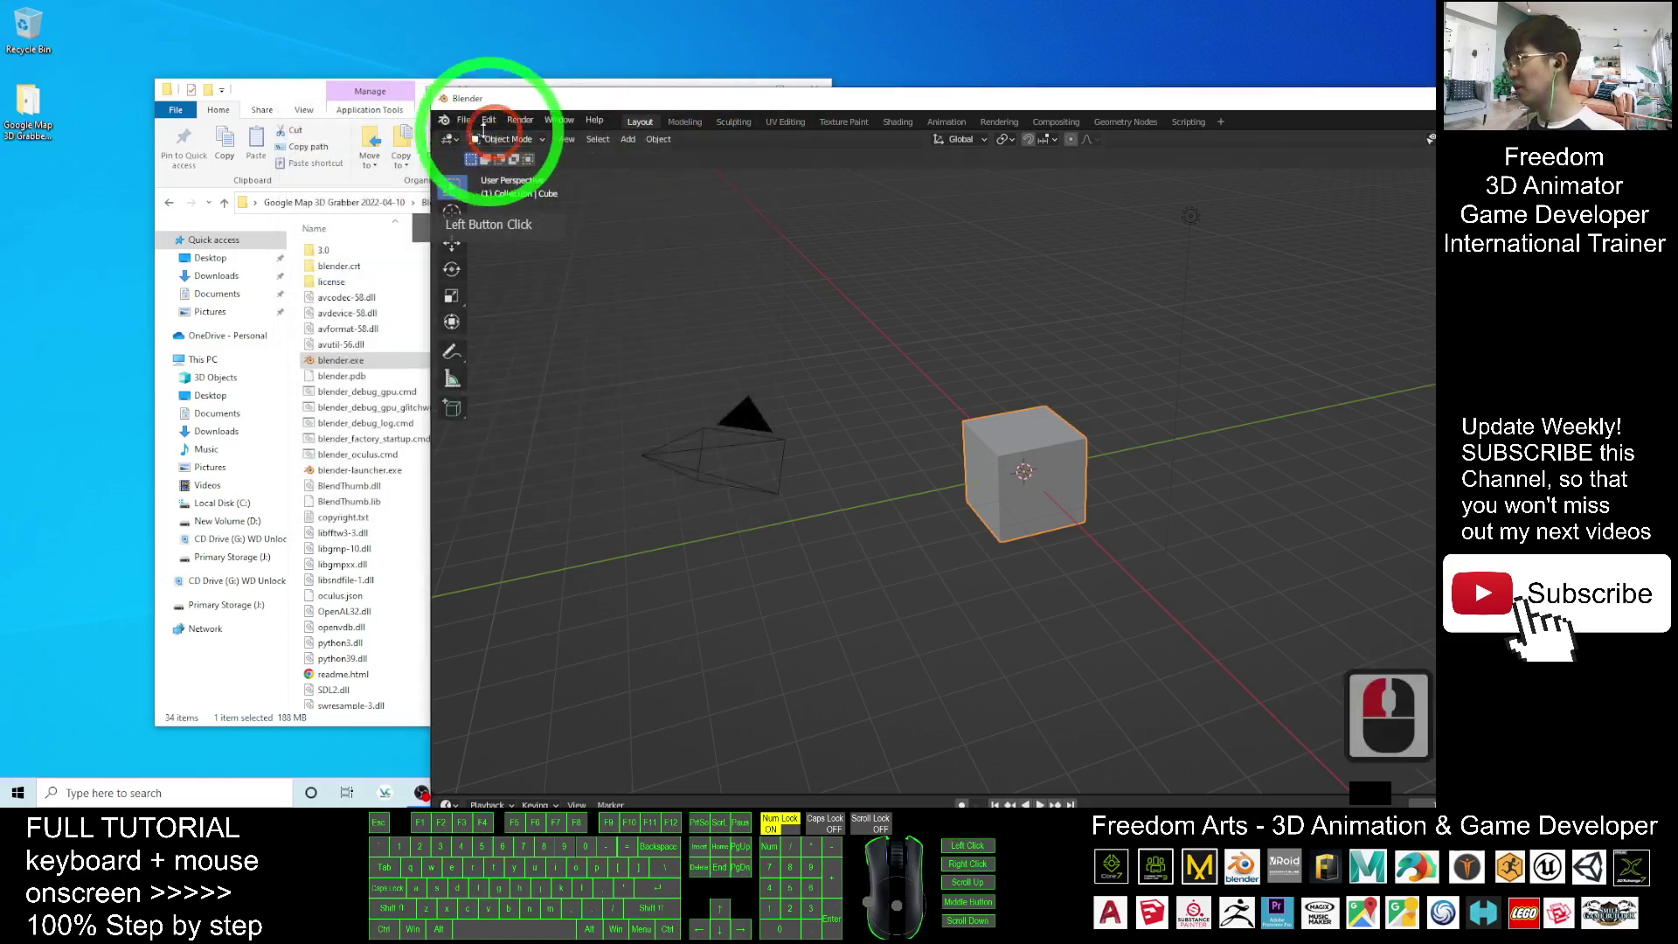
# Check the import formats for the Google Maps Capture (.rdc) option
pyautogui.click(463, 120)
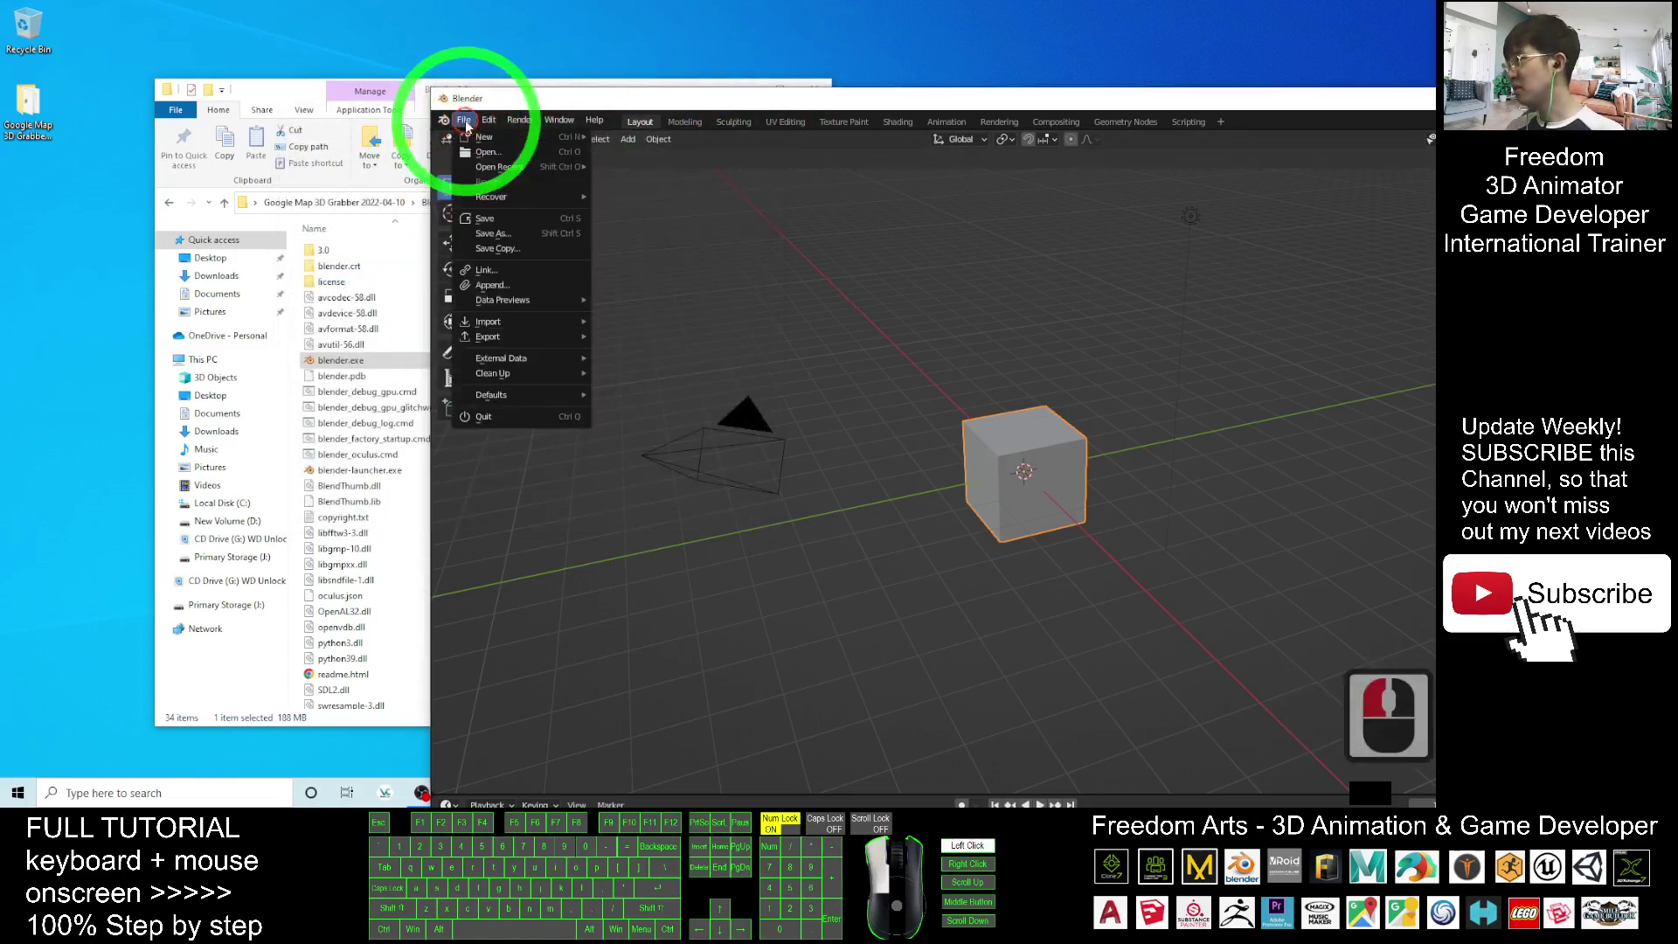
pyautogui.click(503, 324)
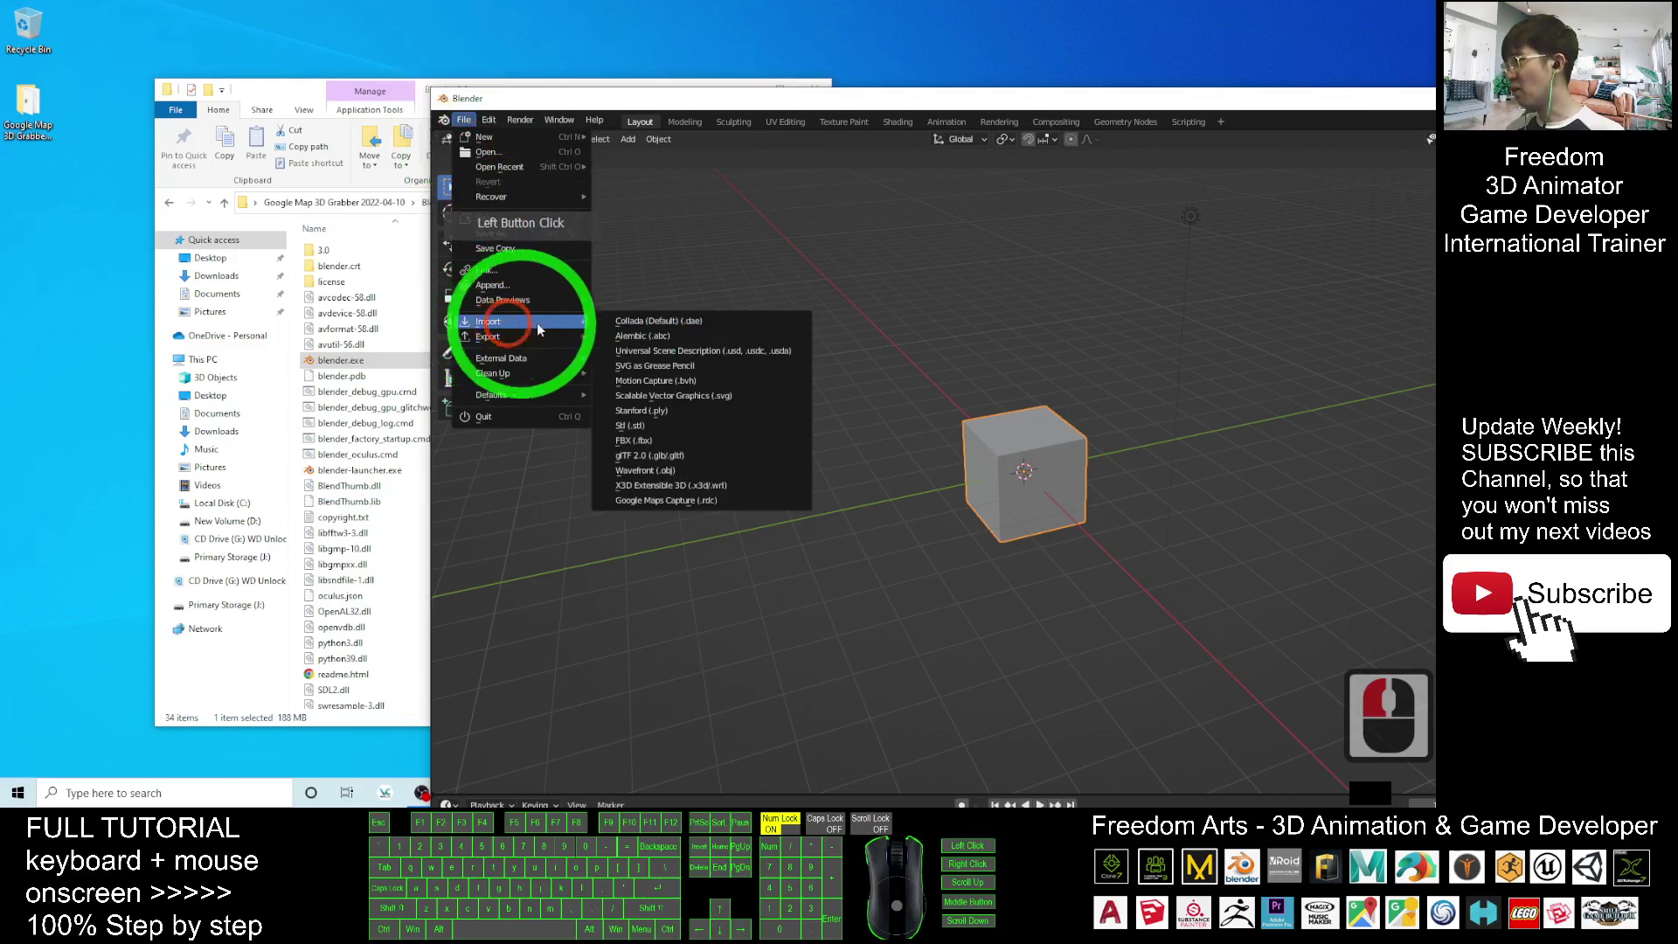
pyautogui.click(689, 501)
# Delete the default camera, cube and light from the scene
pyautogui.moveTo(647, 106); pyautogui.dragTo(492, 63)
pyautogui.click(704, 322)
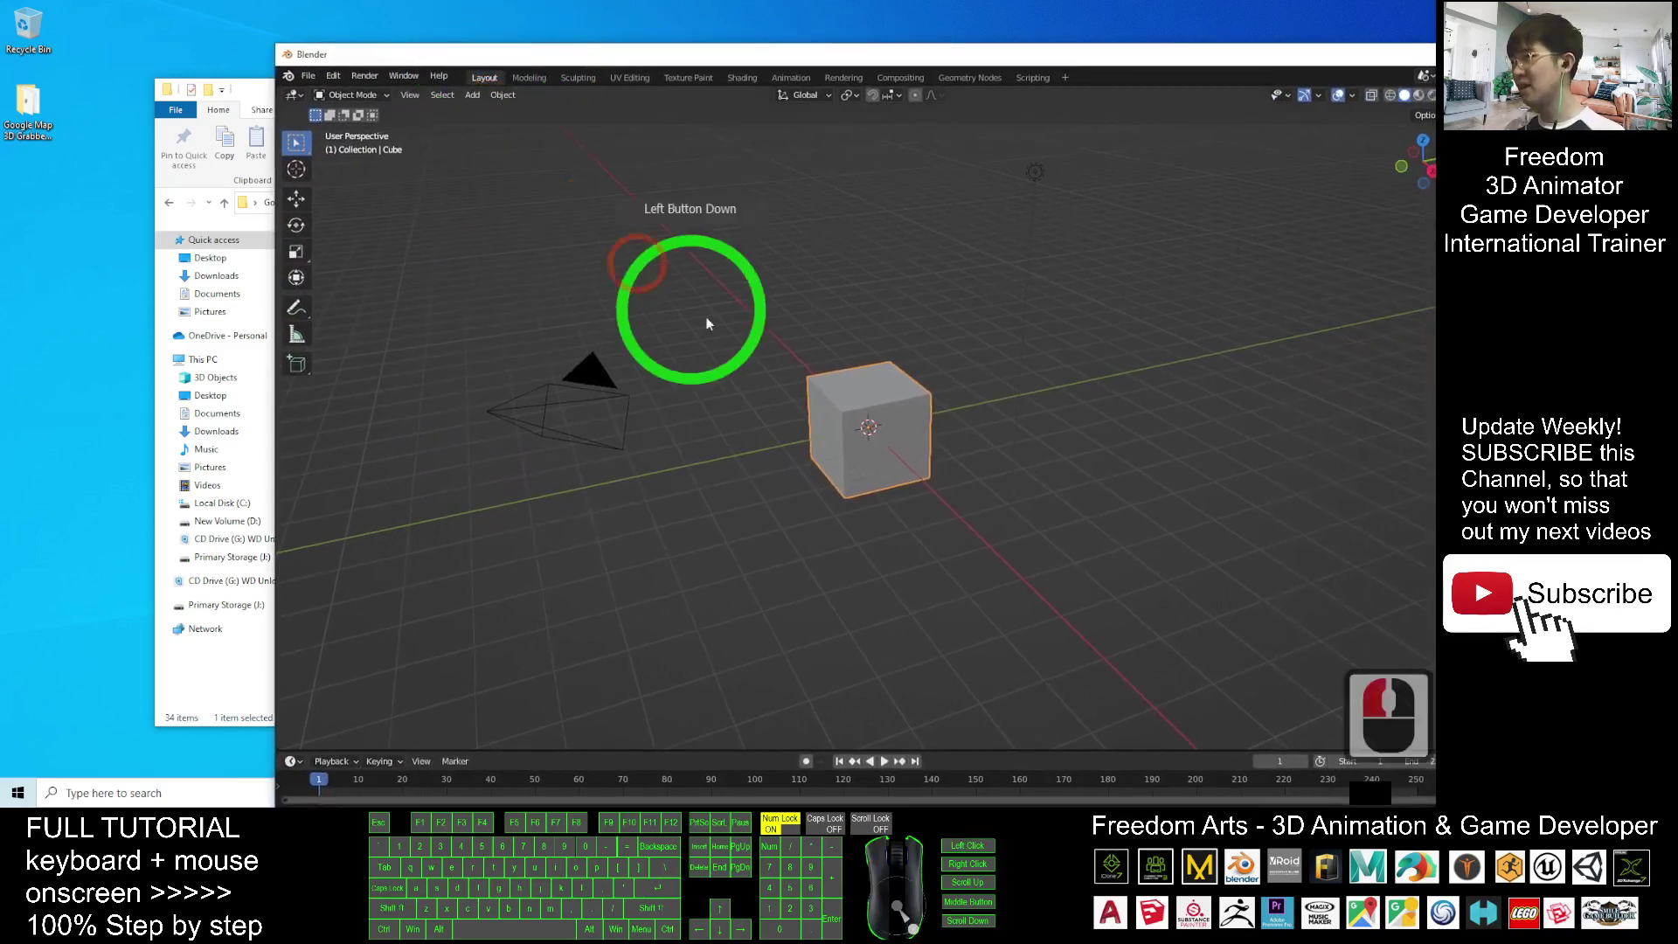
pyautogui.moveTo(409, 234); pyautogui.dragTo(1300, 593)
pyautogui.click(1170, 291)
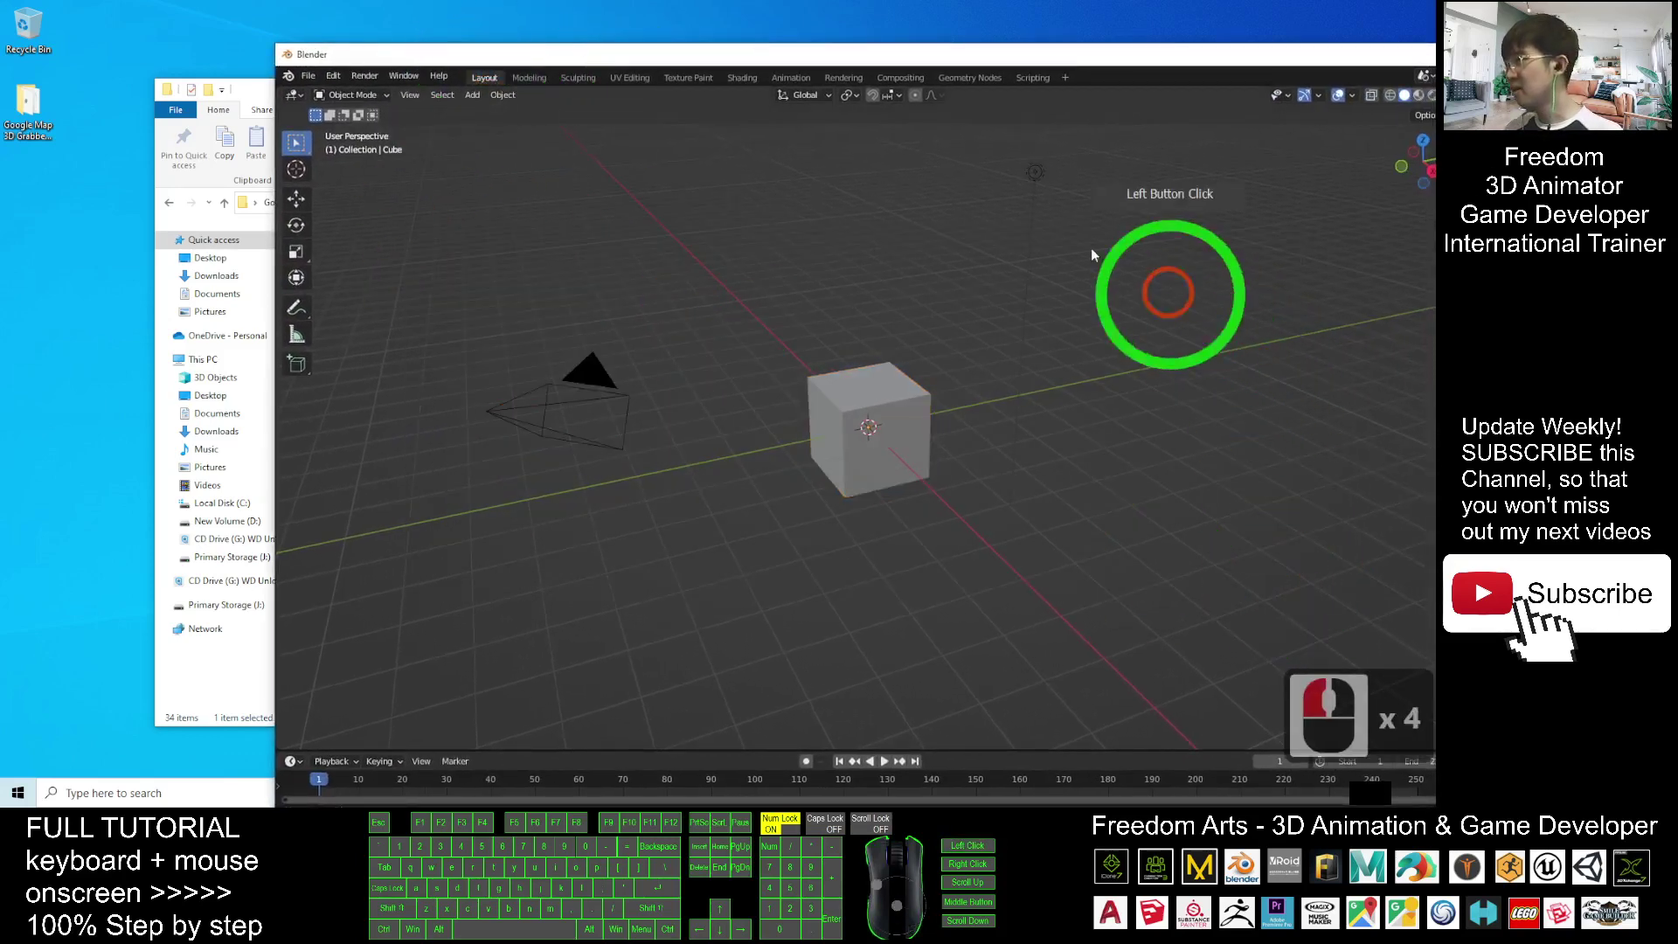
pyautogui.moveTo(1053, 56); pyautogui.dragTo(1000, 73)
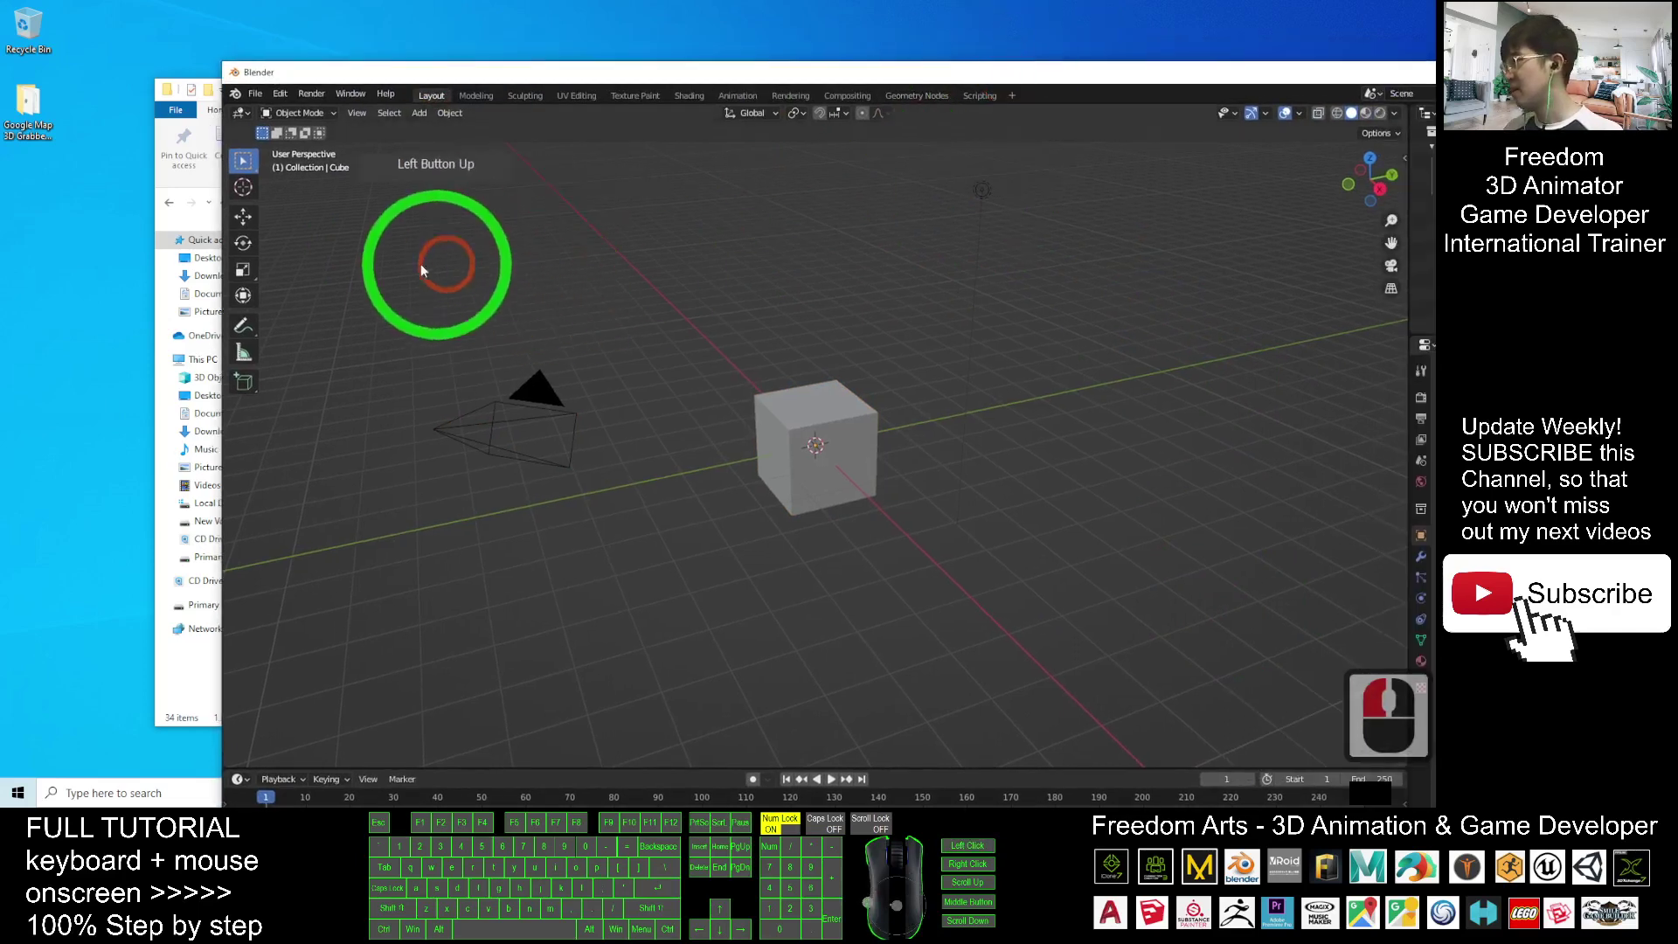
pyautogui.moveTo(379, 268); pyautogui.dragTo(1233, 569)
pyautogui.click(515, 353)
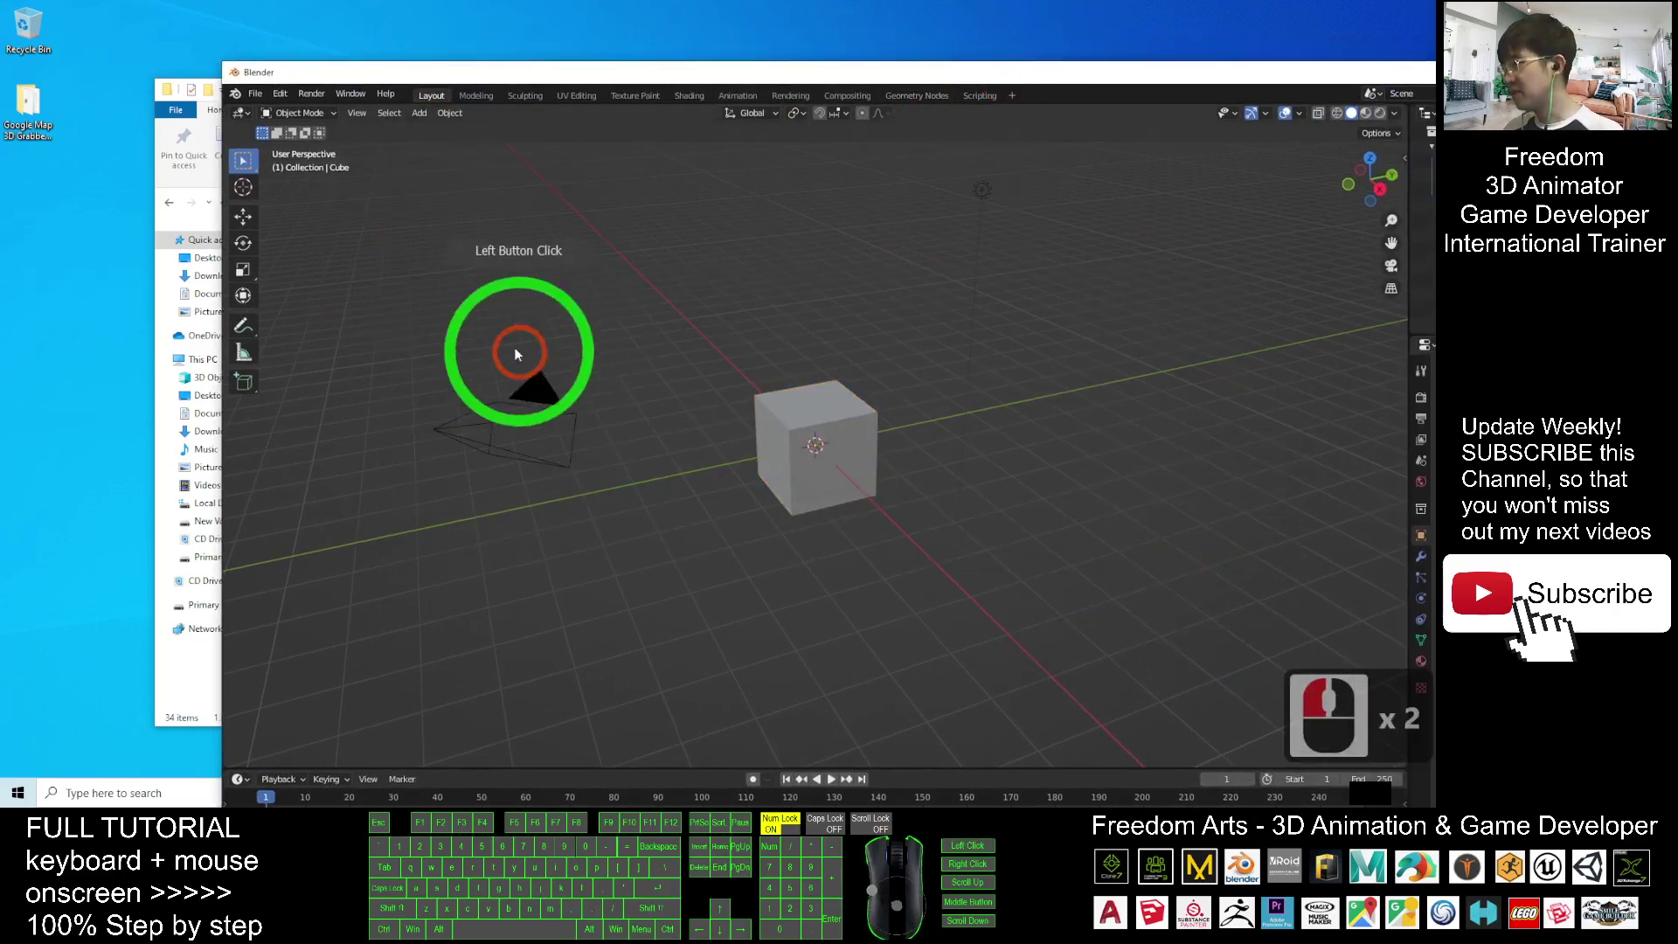
pyautogui.moveTo(403, 267); pyautogui.dragTo(1154, 621)
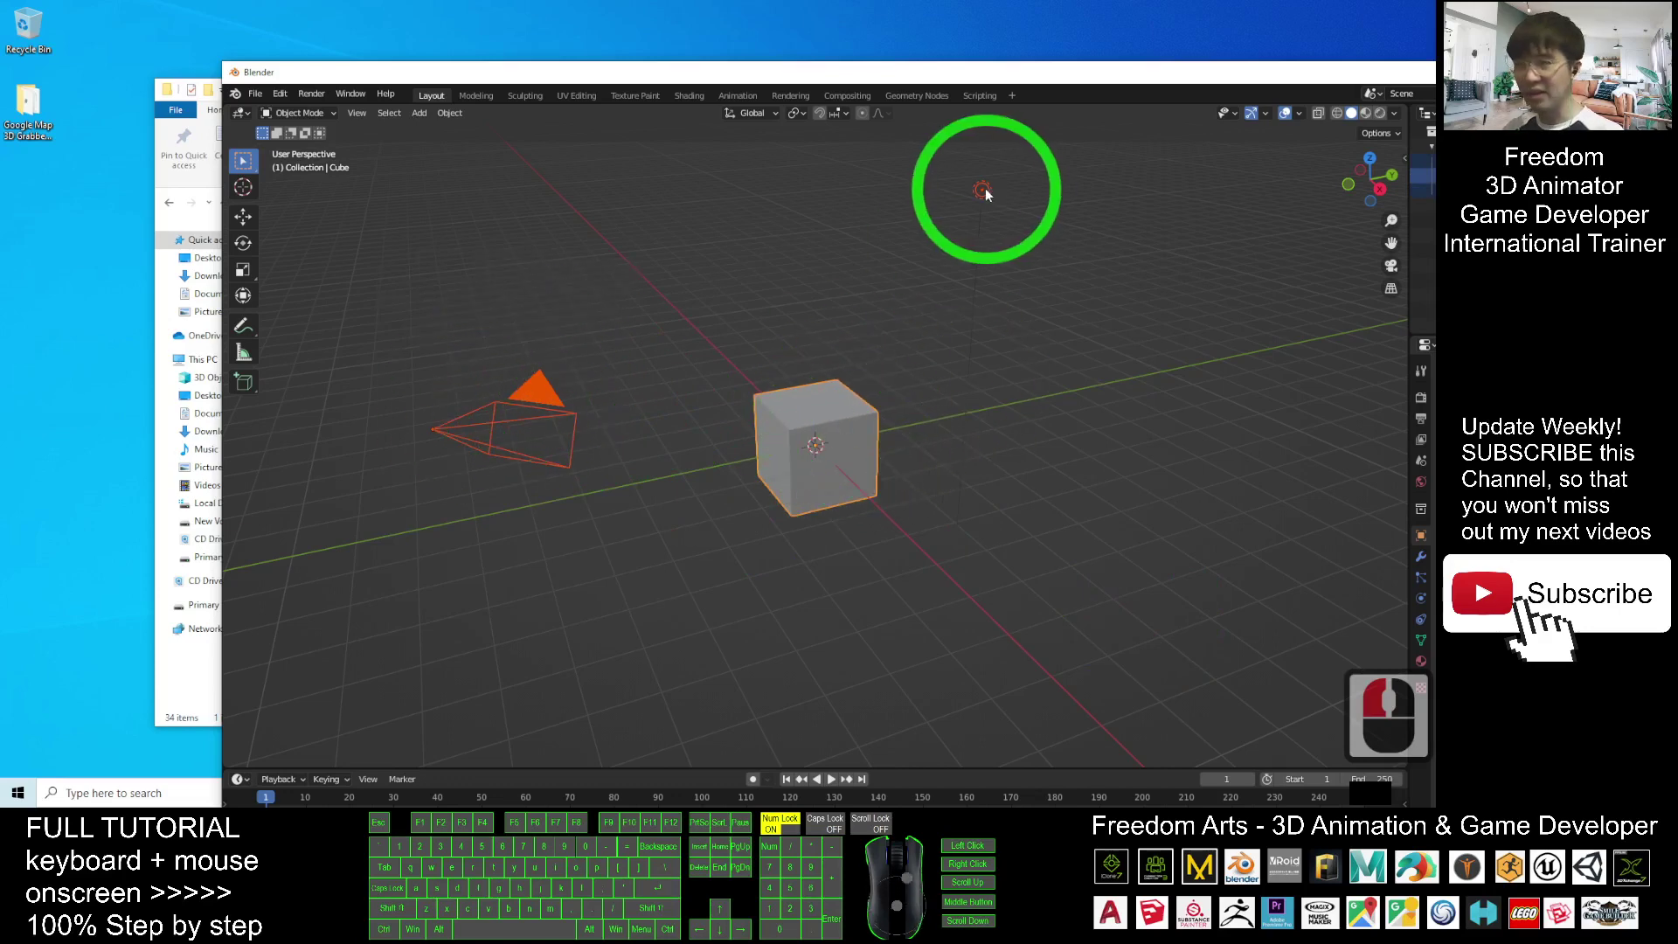
pyautogui.press('Delete')
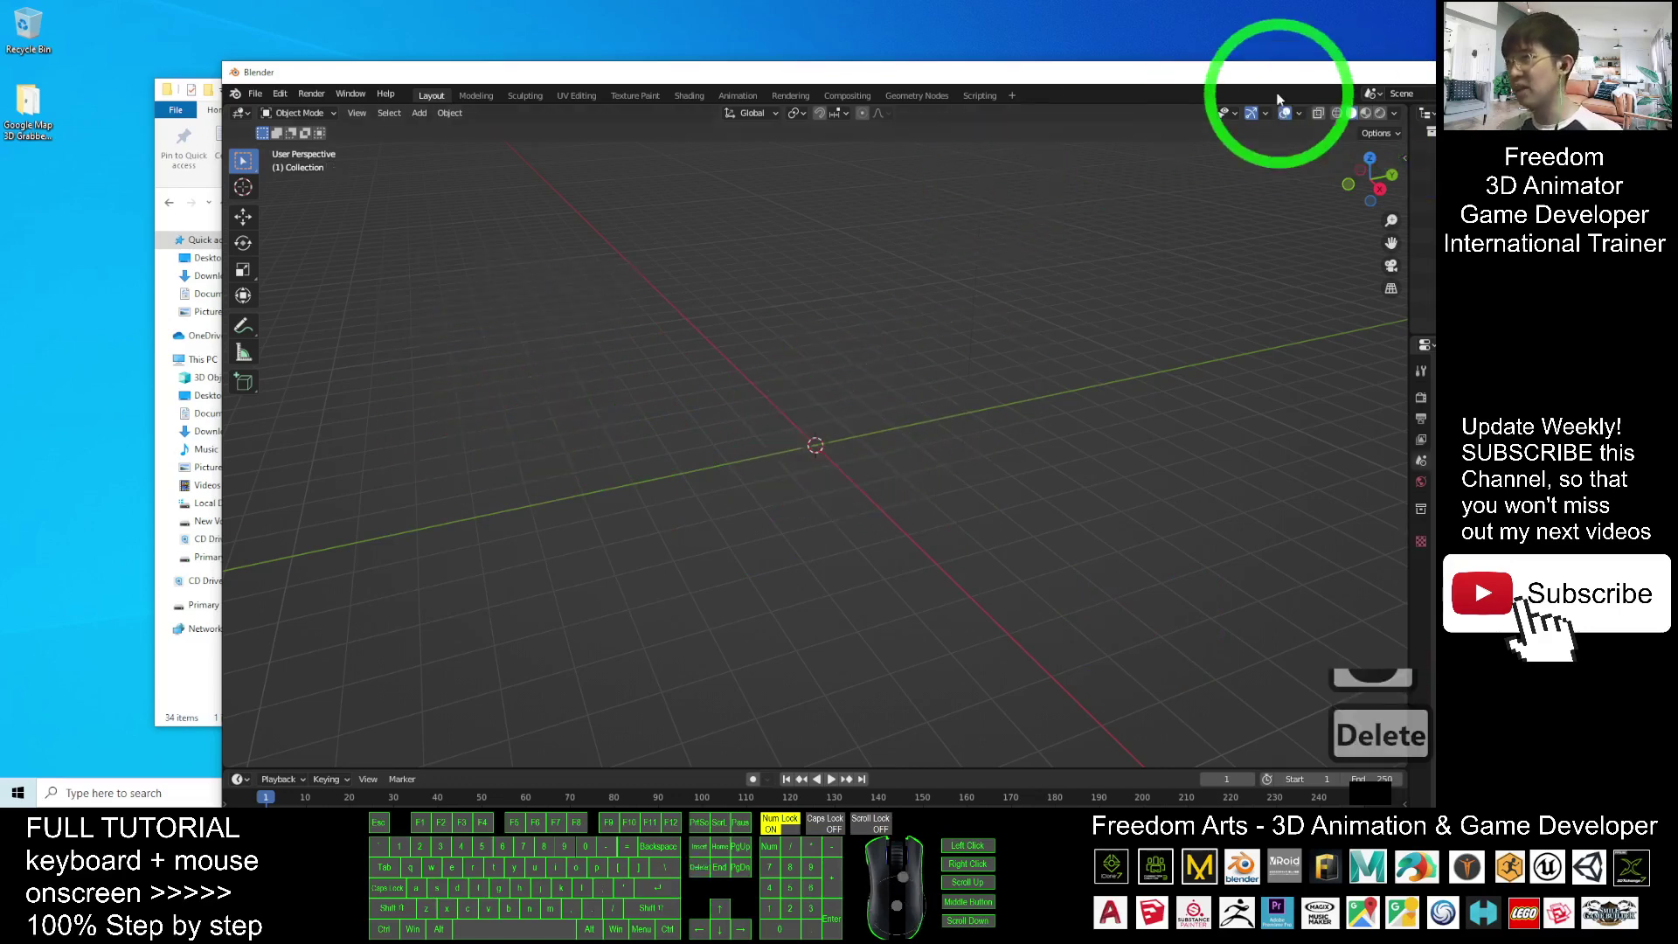
# Minimize Blender and go up to the Google Map 3D Grabber 2022-04-10 folder in File Explorer
pyautogui.moveTo(1262, 70); pyautogui.dragTo(1361, 7)
pyautogui.click(1360, 7)
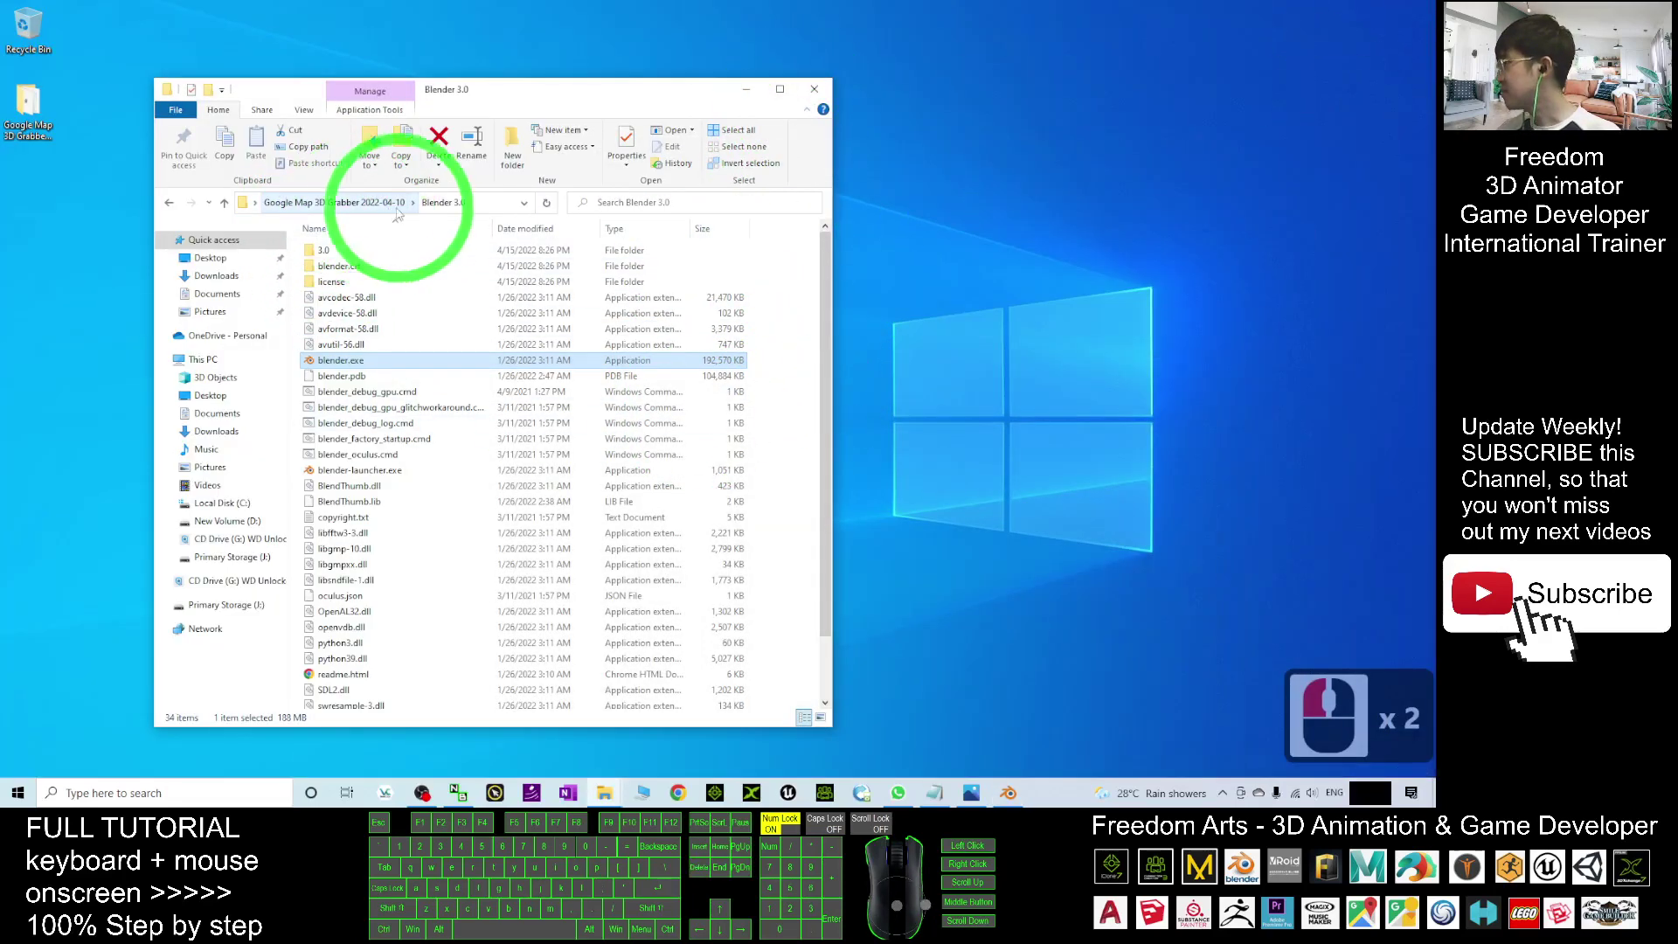
pyautogui.click(362, 202)
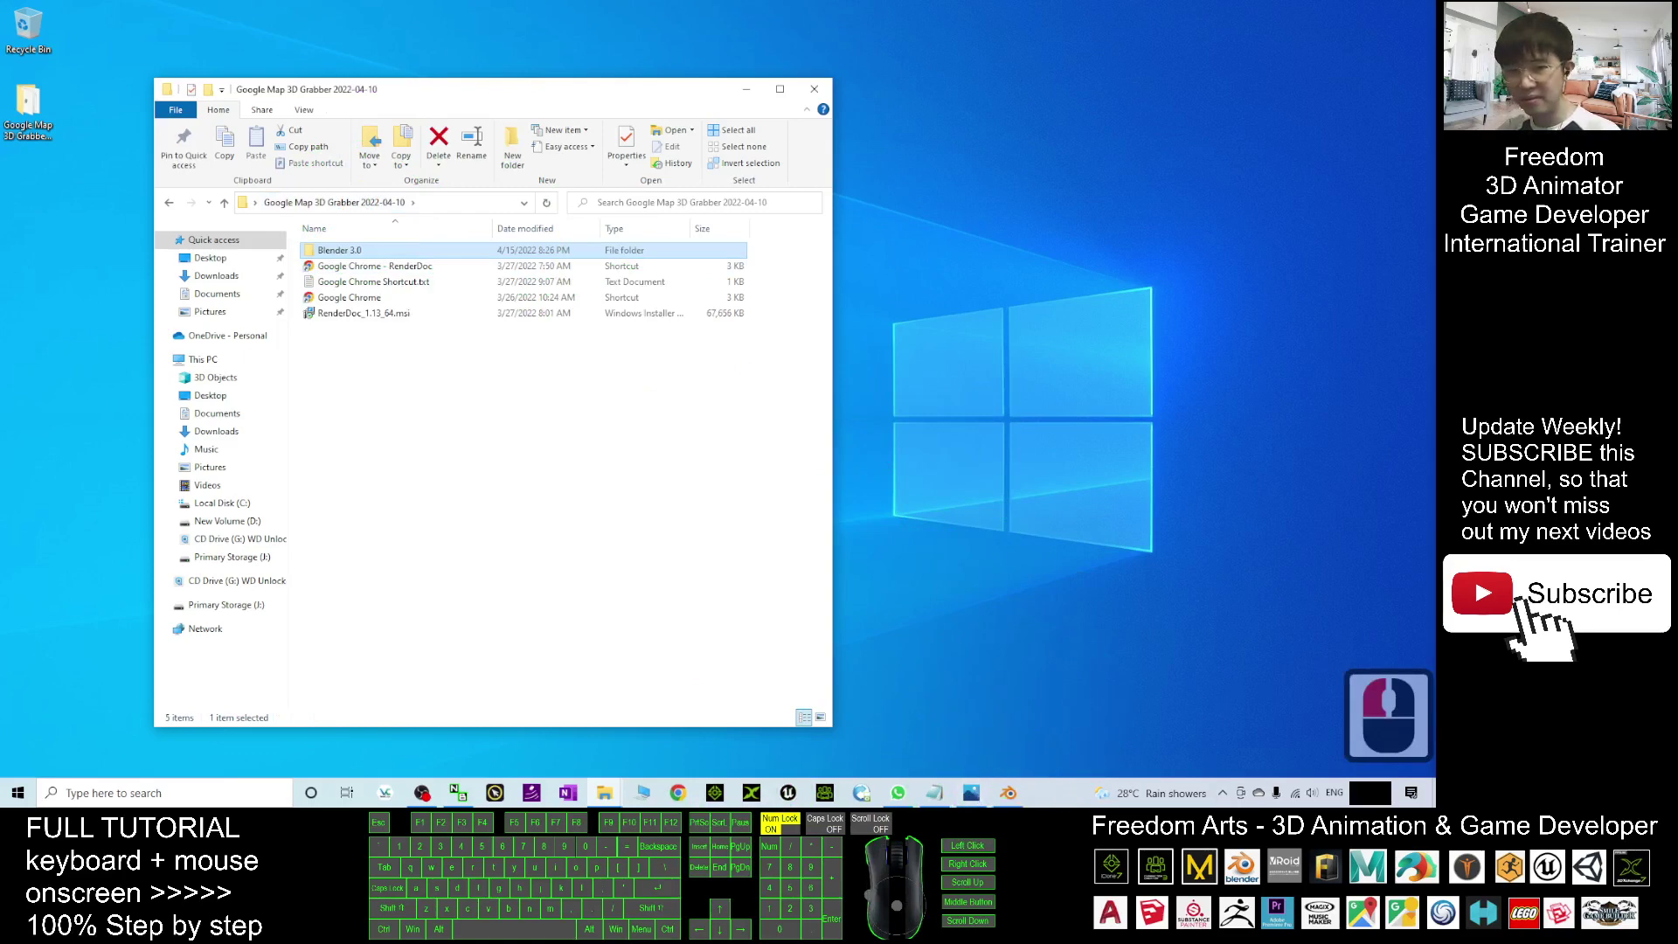
pyautogui.click(562, 390)
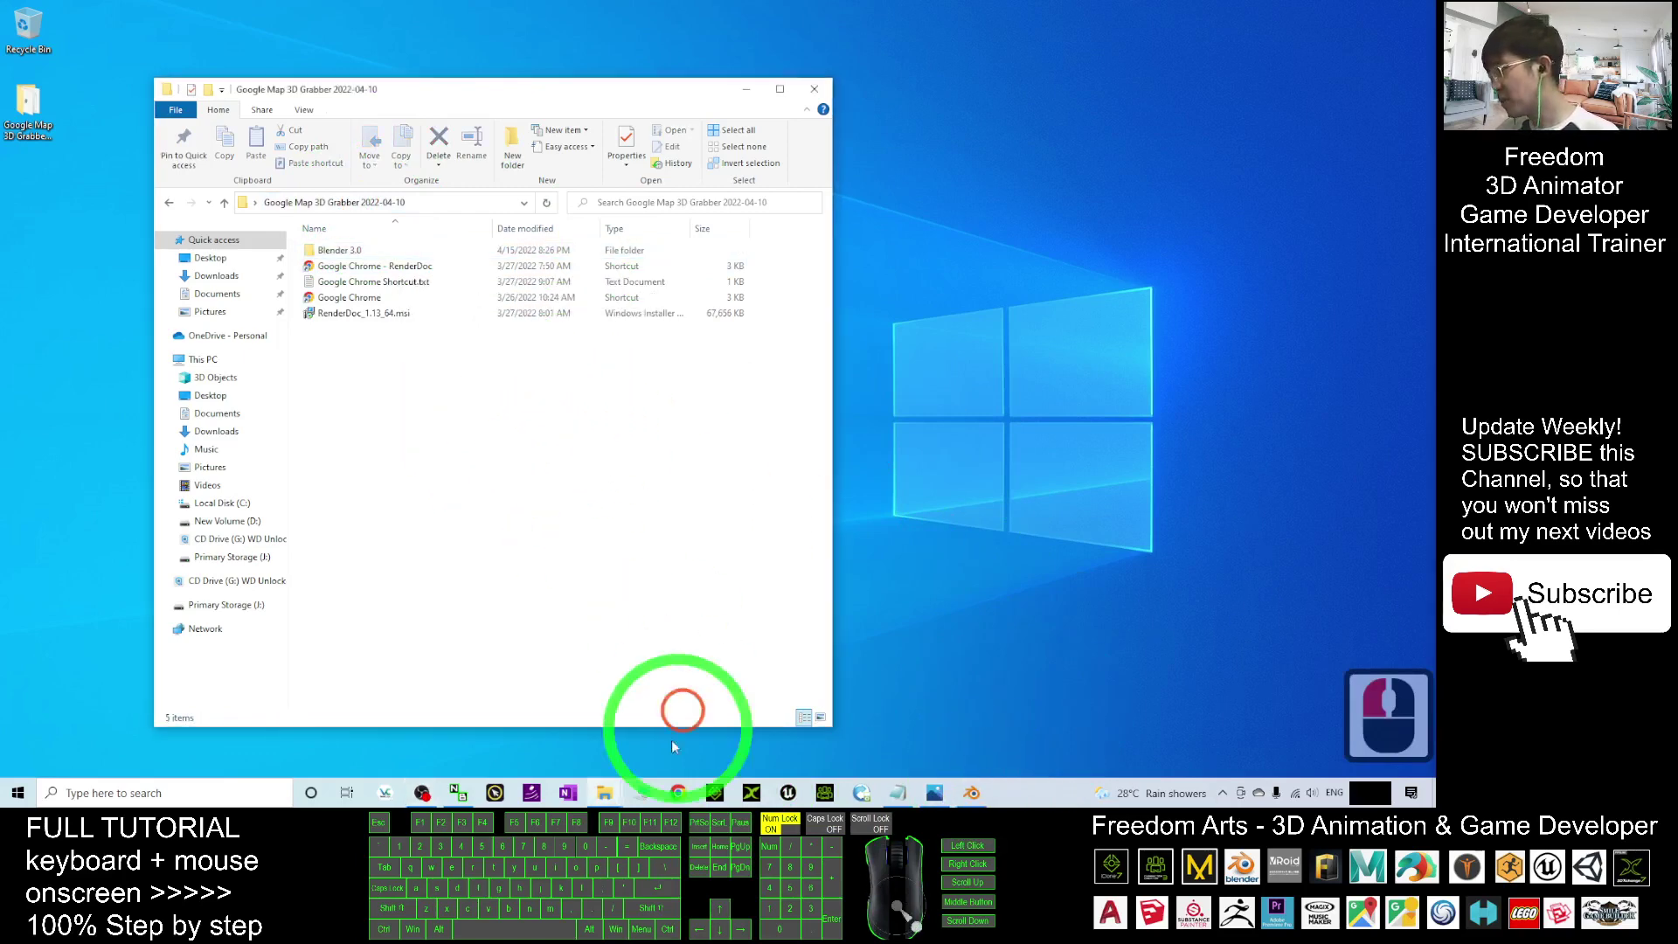
# Examine the Google Chrome - RenderDoc and Google Chrome shortcuts in the folder
pyautogui.click(678, 793)
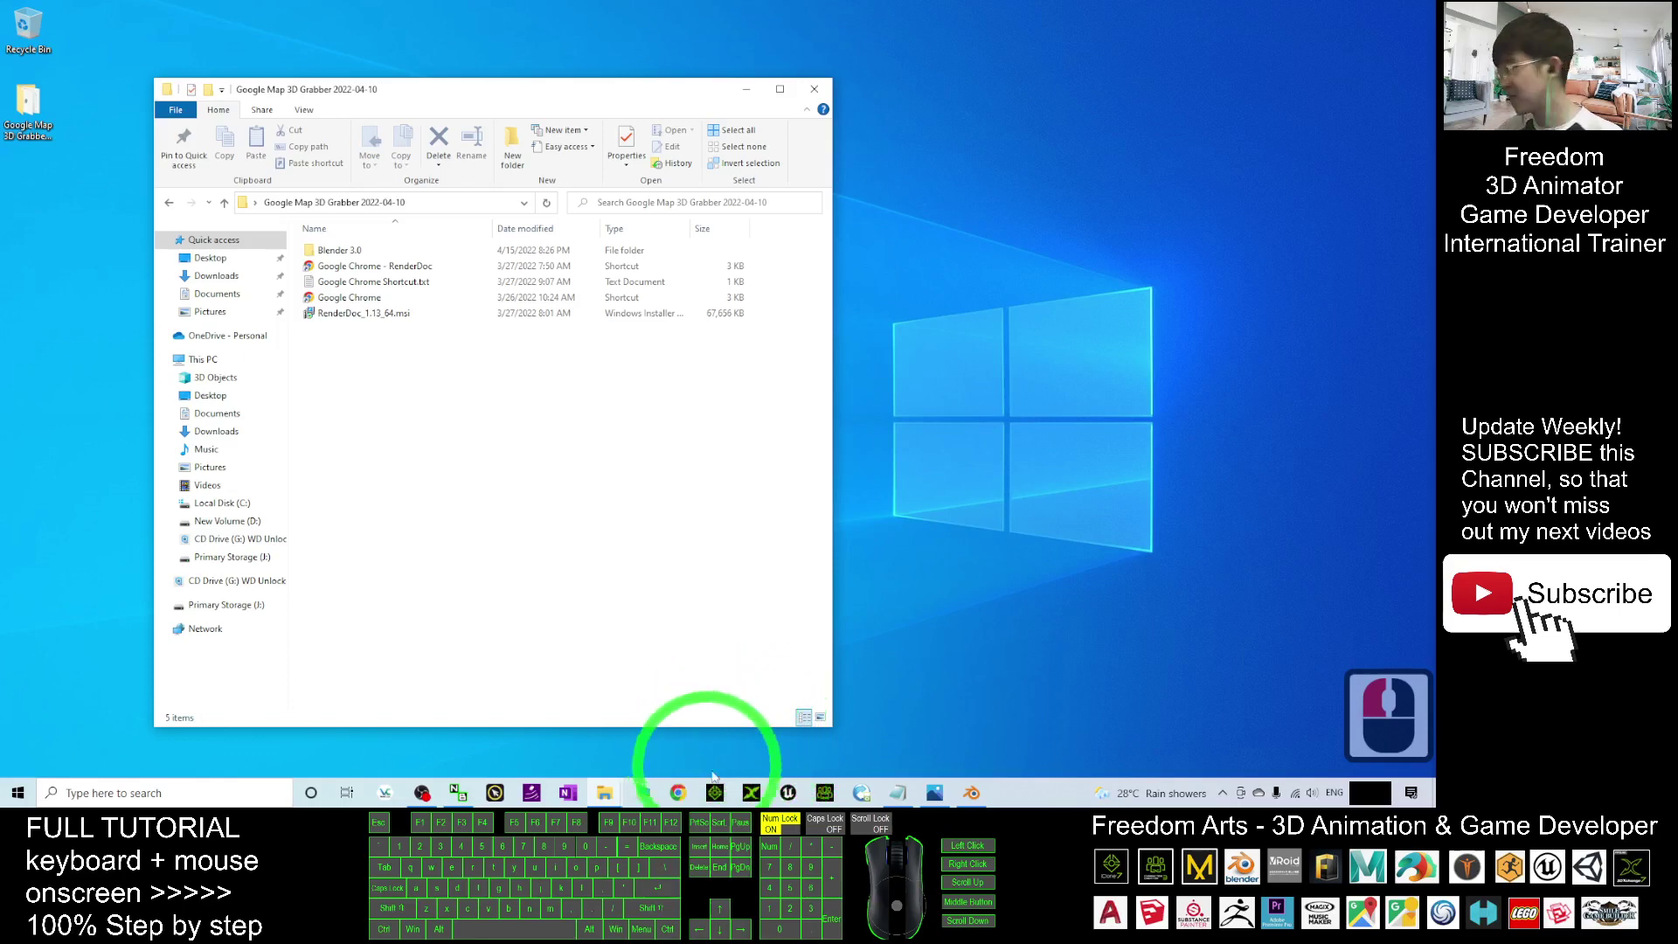
pyautogui.click(472, 470)
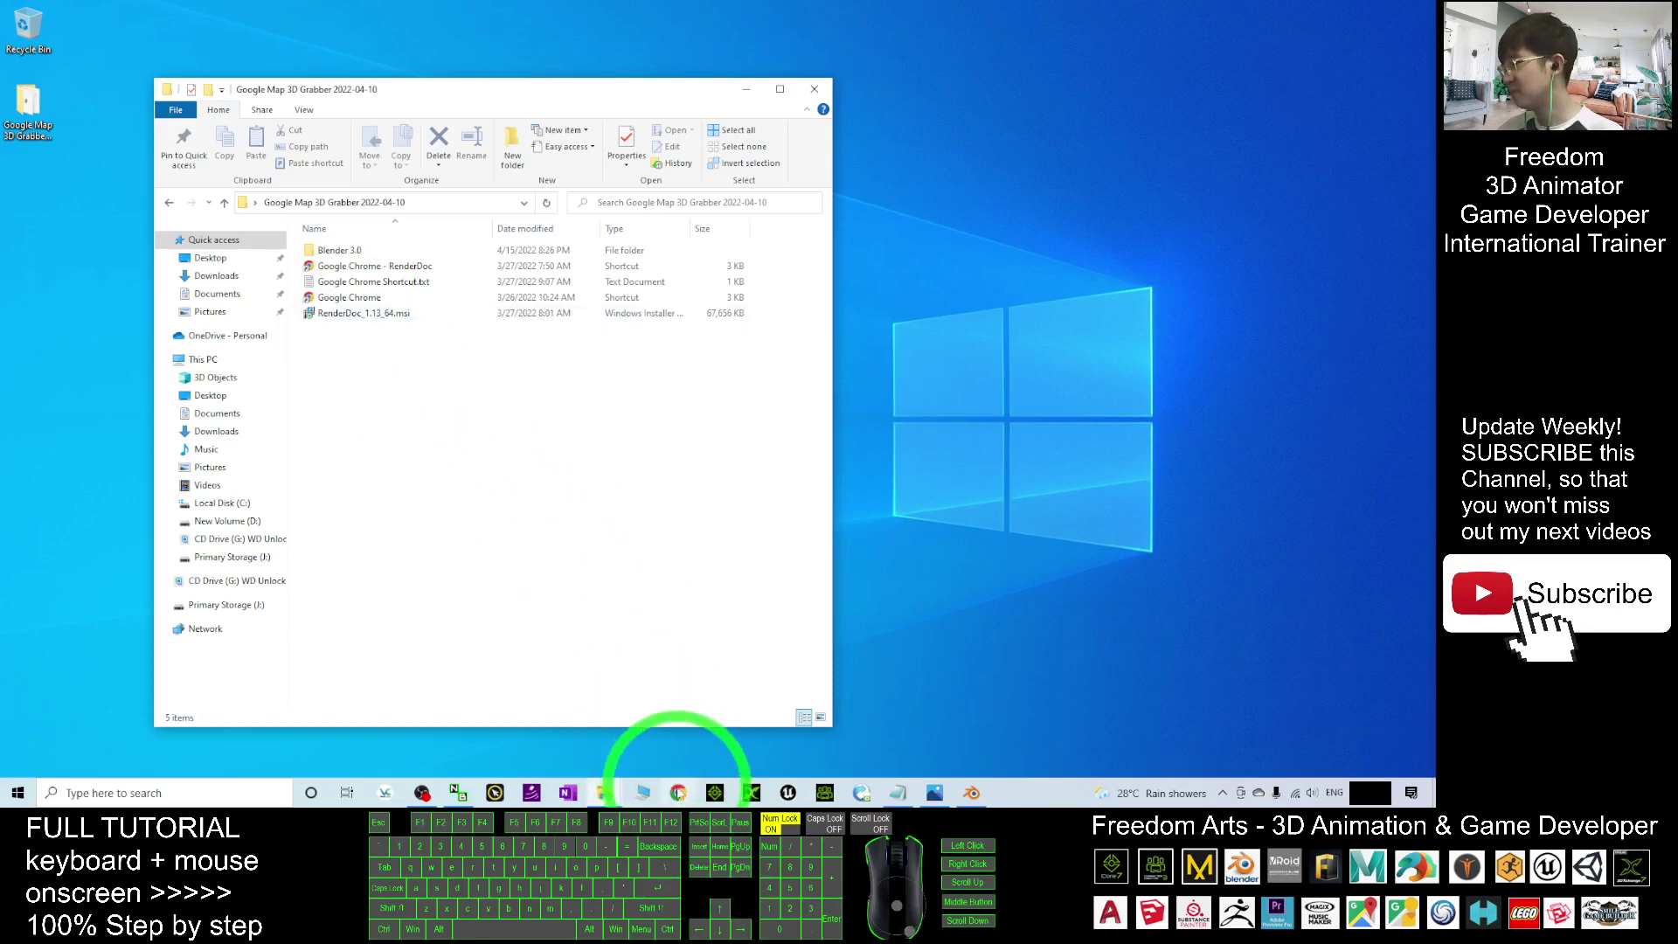
pyautogui.doubleClick(358, 265)
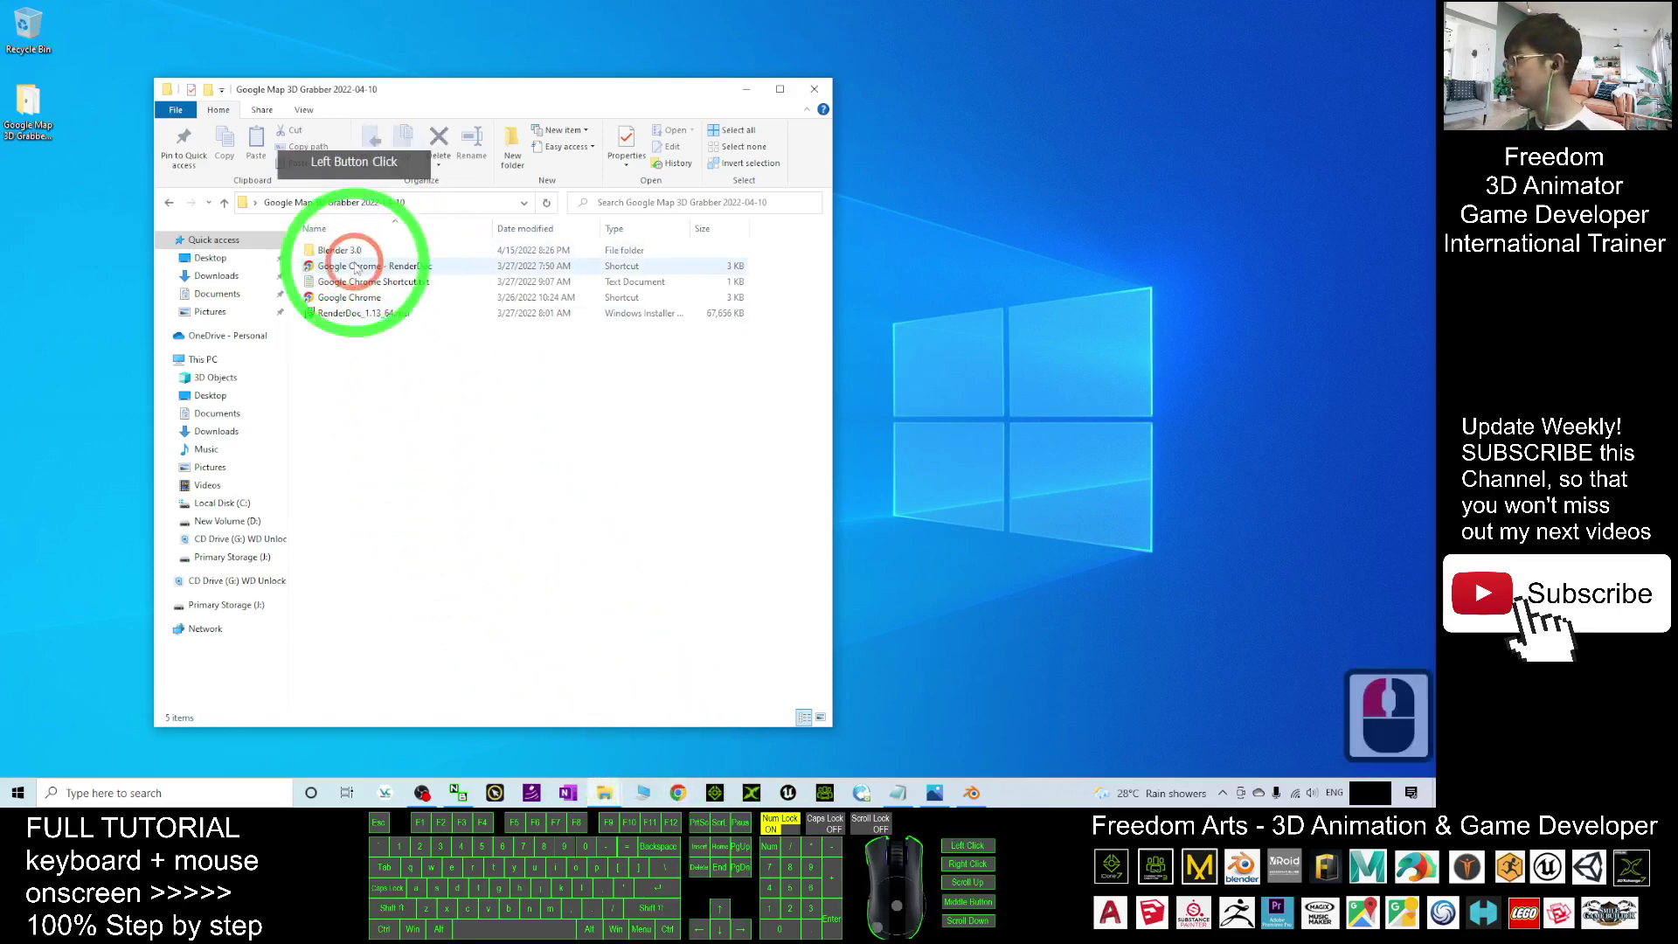
pyautogui.click(448, 437)
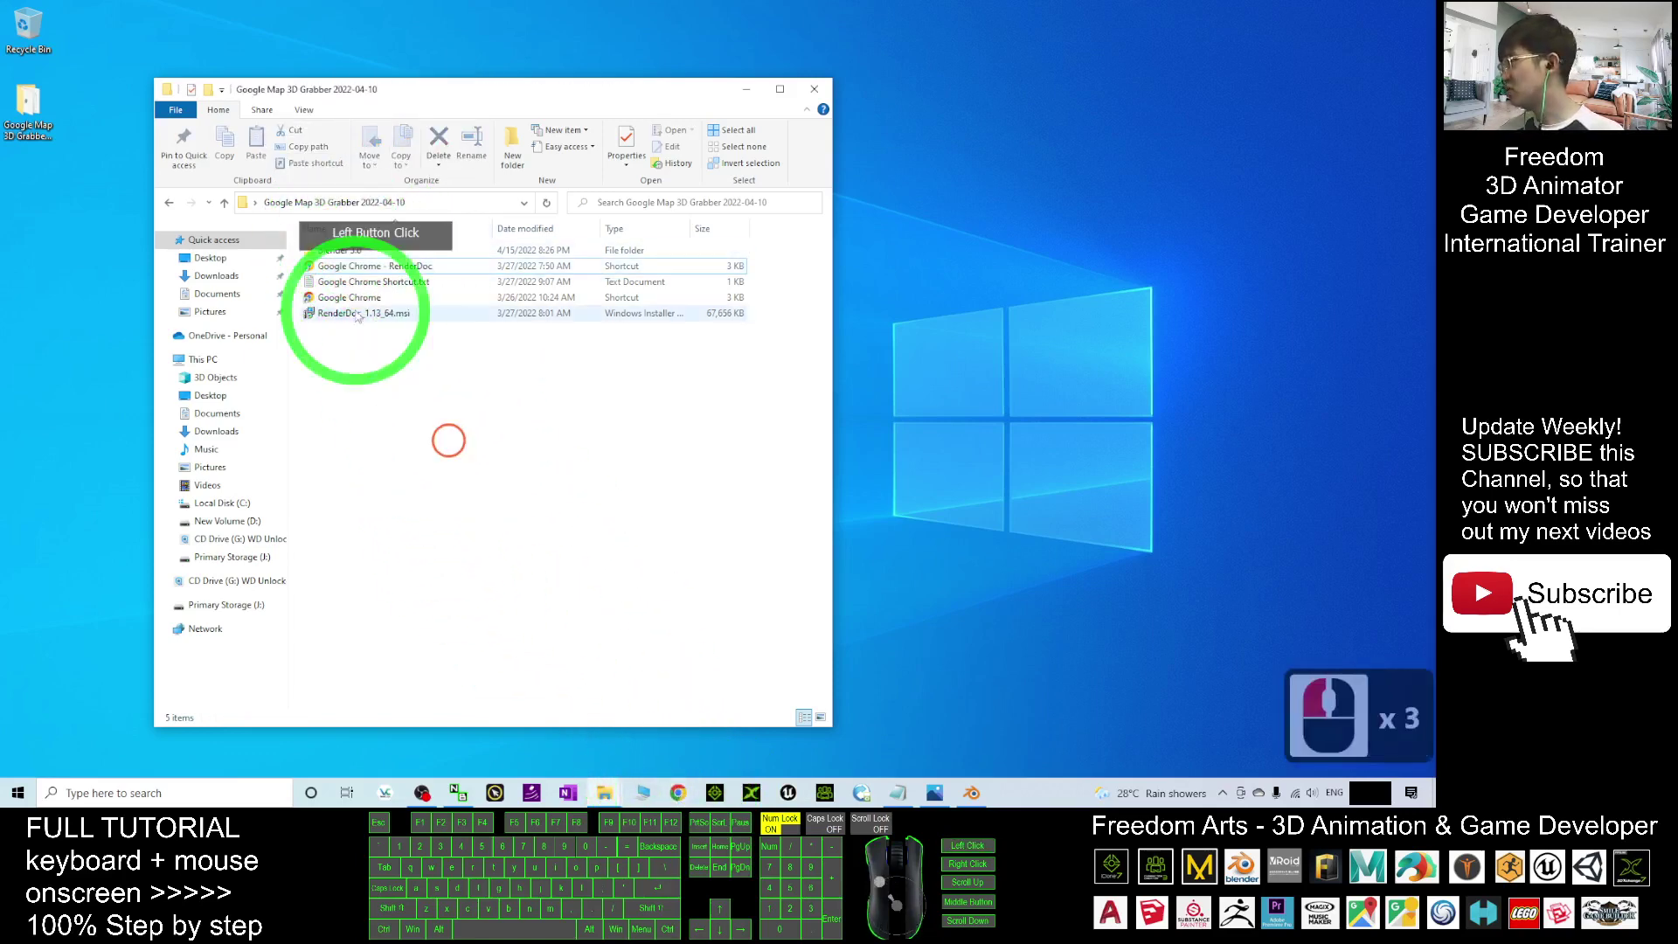
pyautogui.click(337, 267)
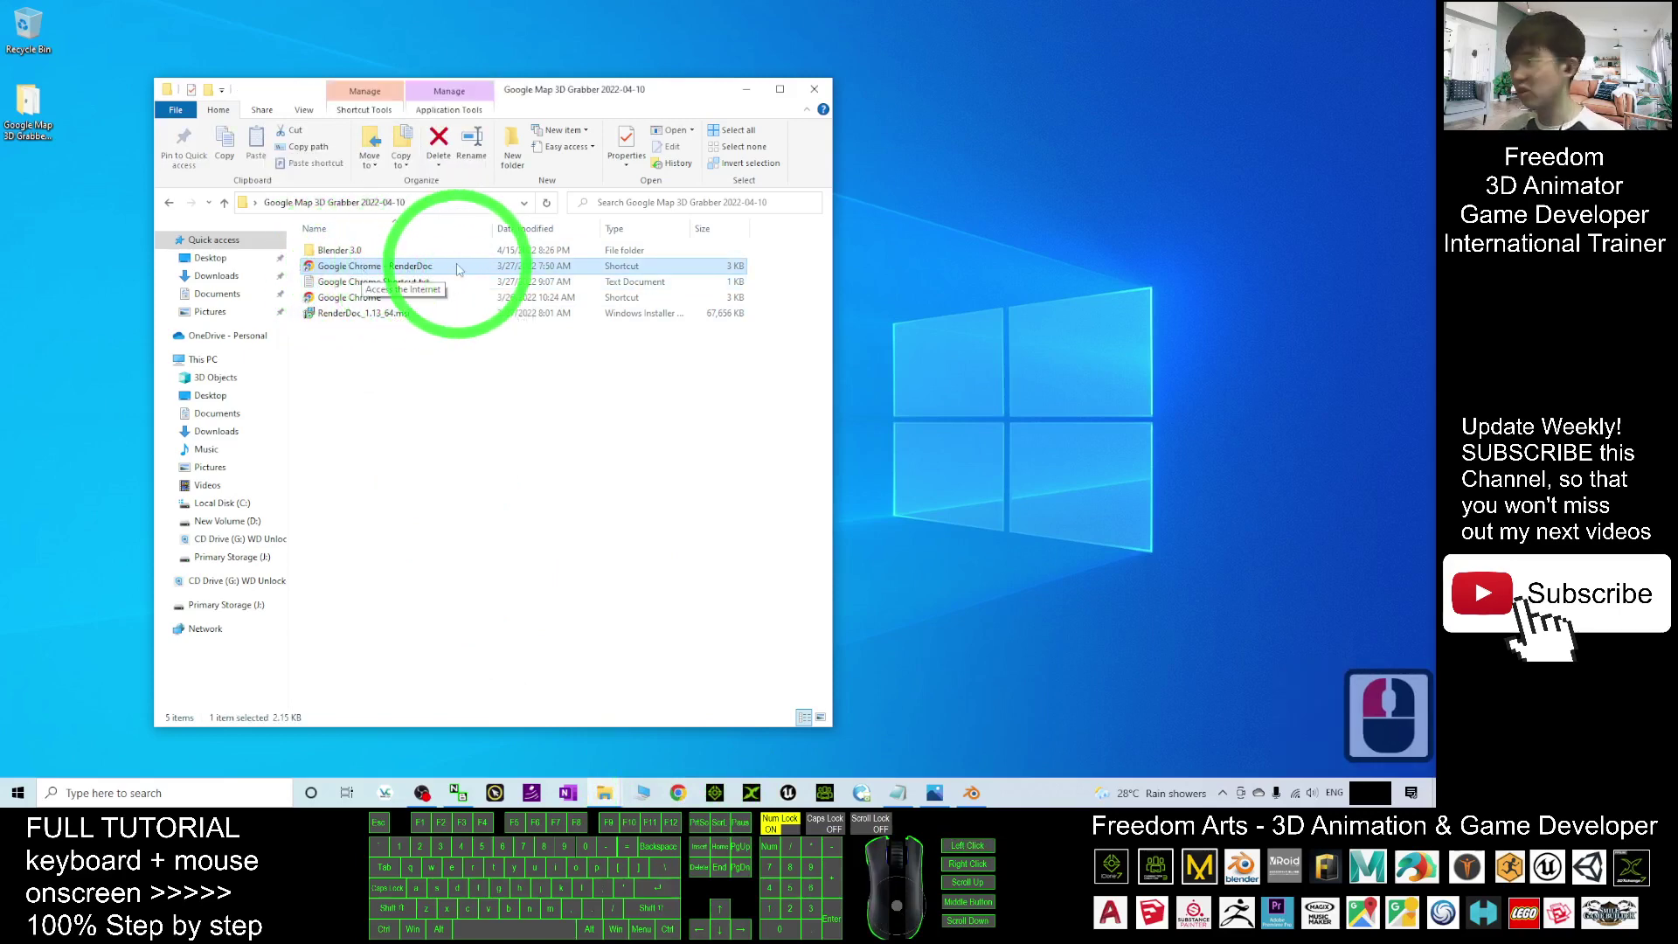
pyautogui.click(374, 299)
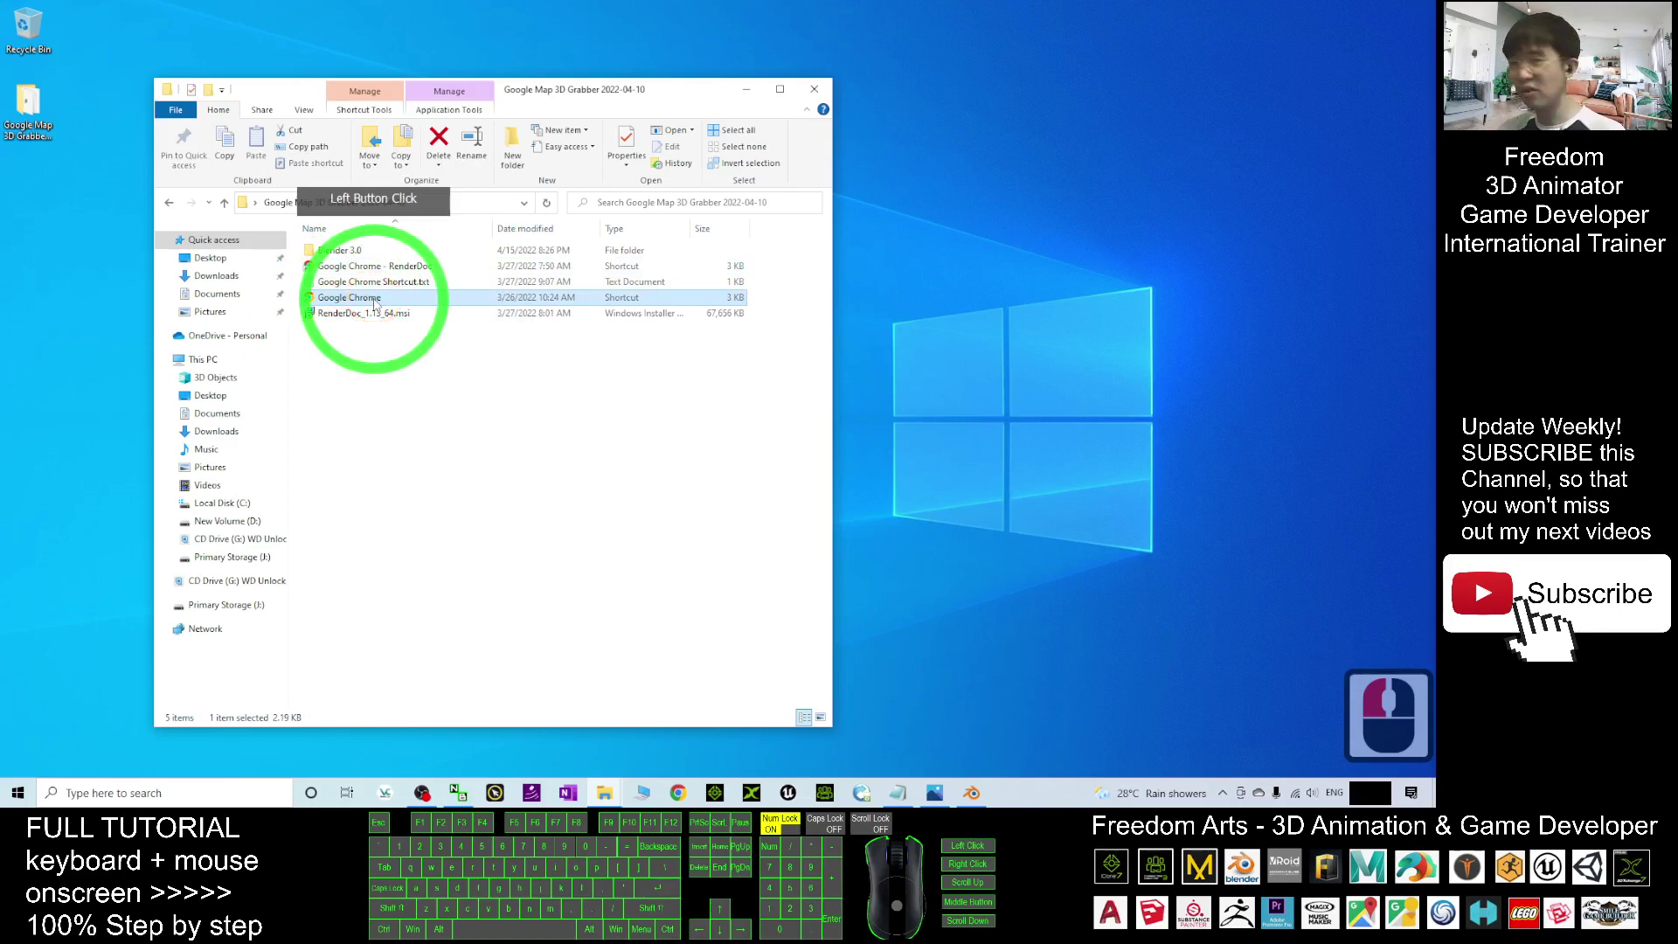
pyautogui.click(547, 491)
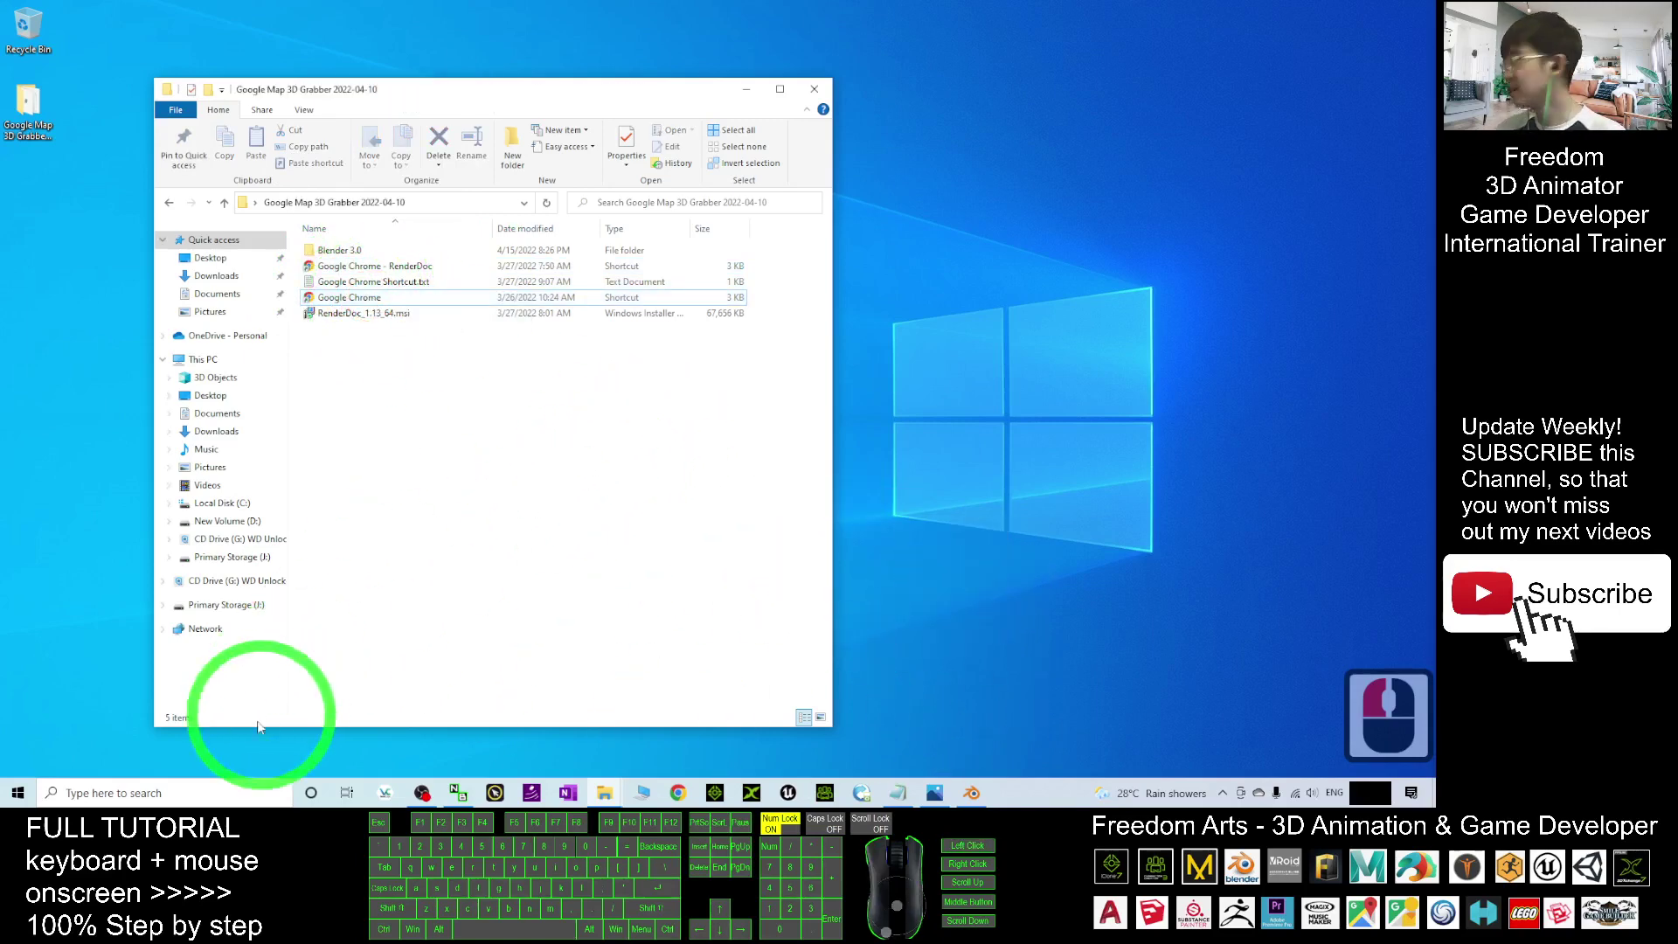
# Search Windows for "render", launch RenderDoc and move its window clear of the folder's file list
pyautogui.click(186, 792)
pyautogui.write('render')
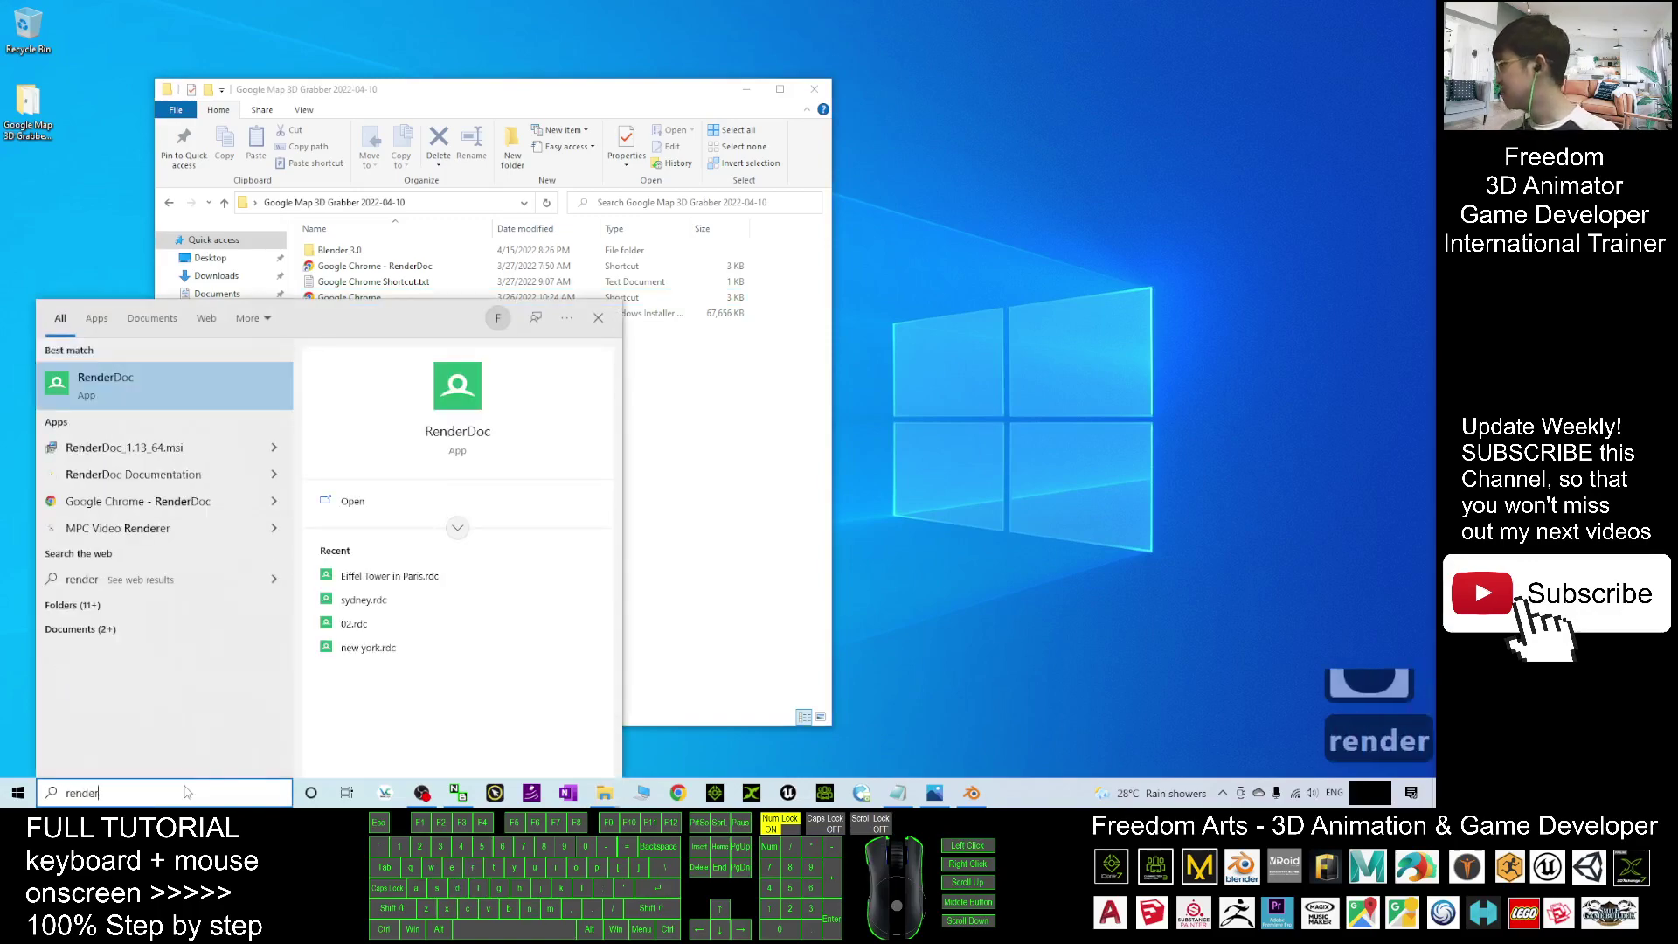
pyautogui.click(160, 378)
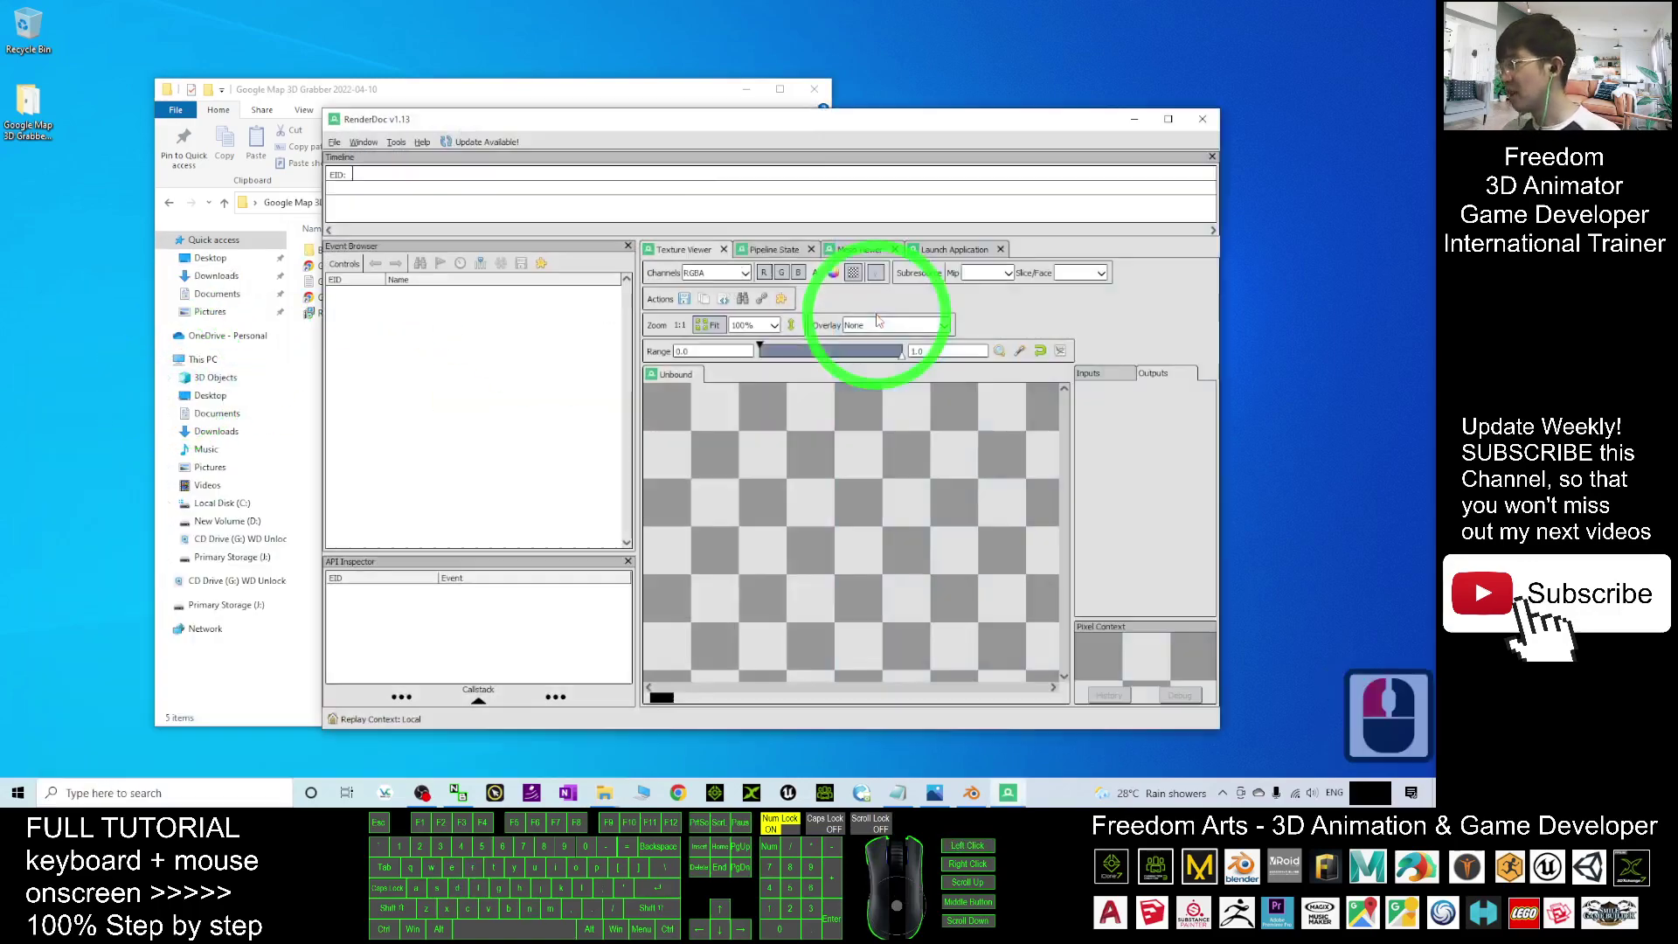
pyautogui.moveTo(792, 116); pyautogui.dragTo(899, 130)
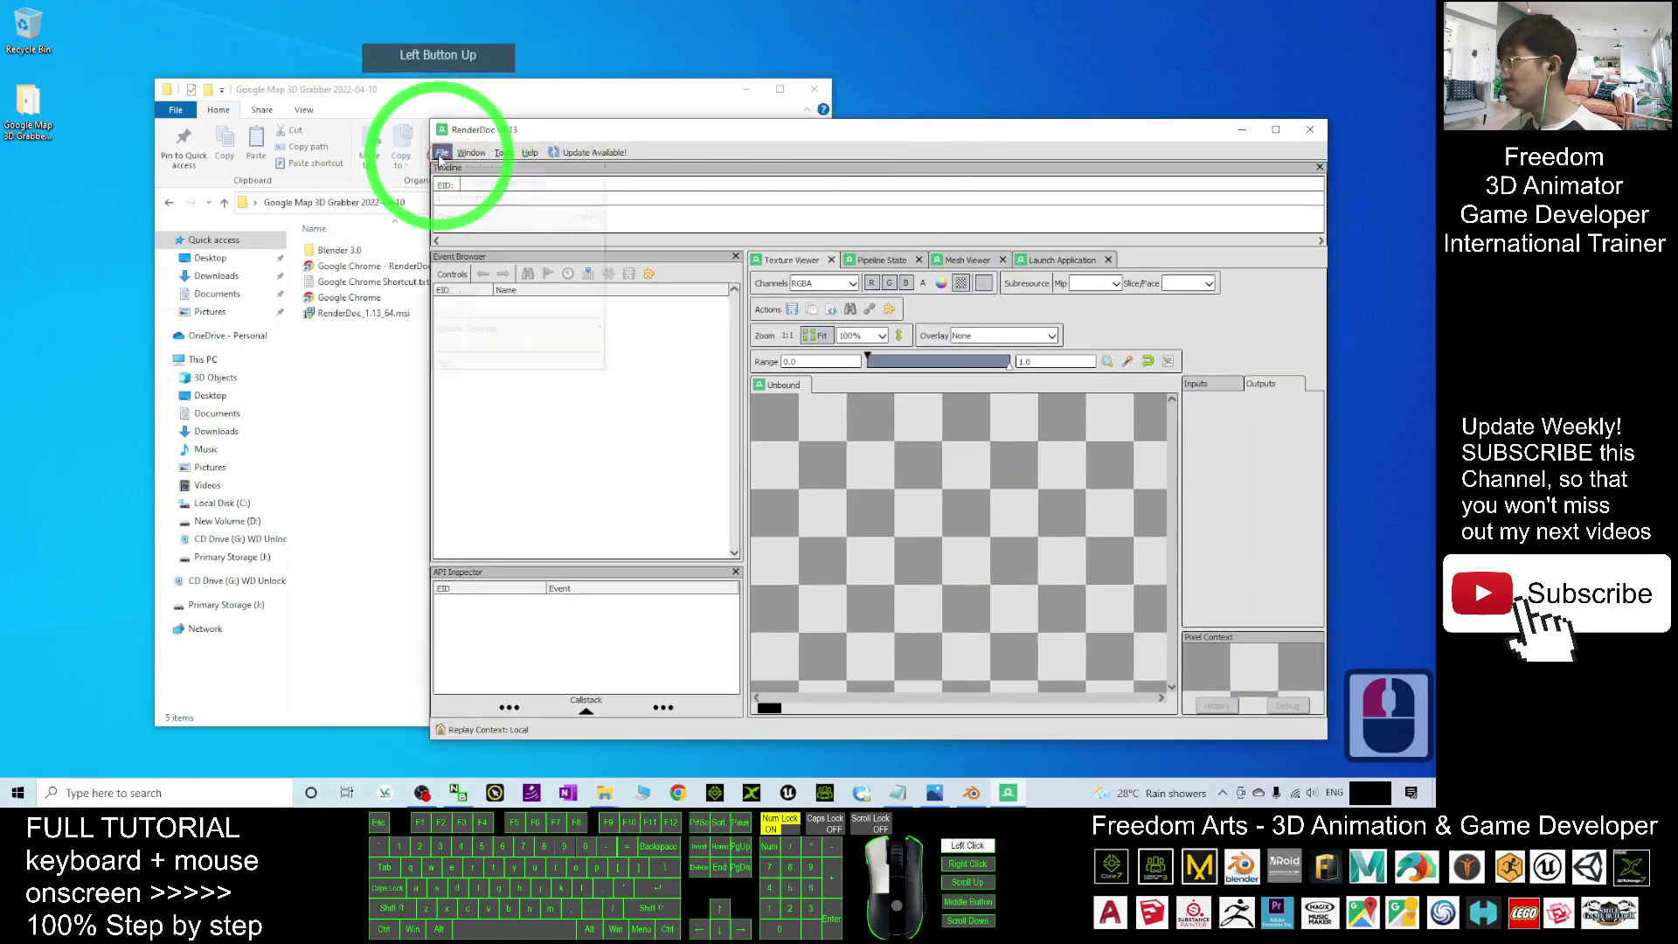
# Open Inject into Process and filter the process list by "chrome"
pyautogui.click(443, 152)
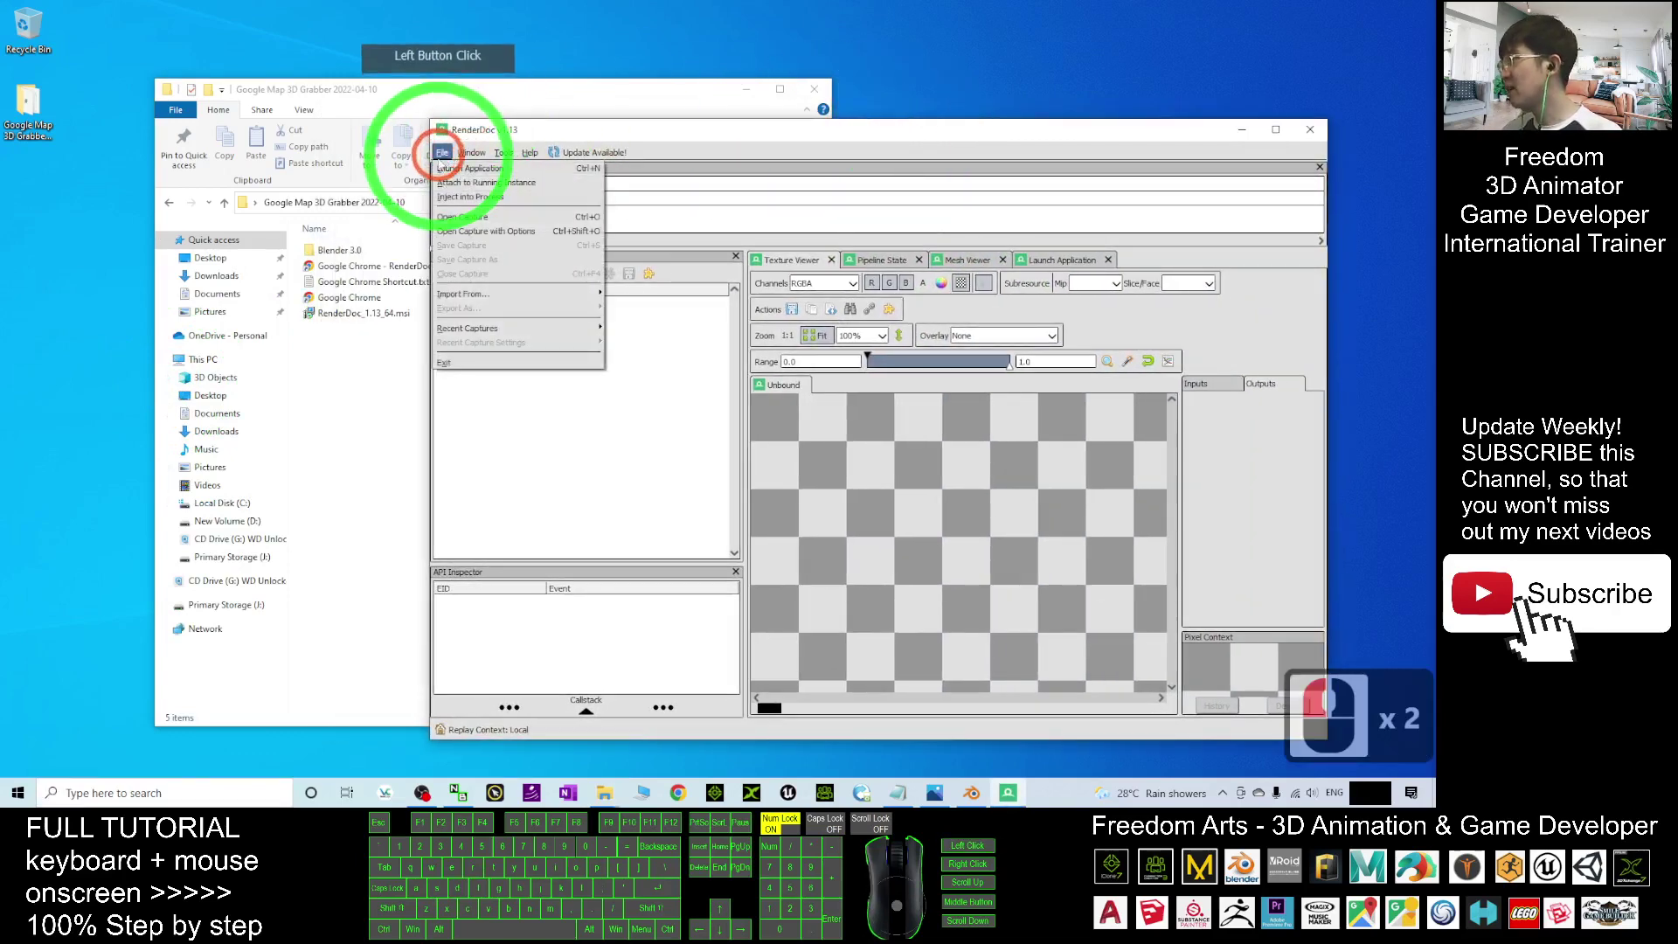
pyautogui.click(455, 198)
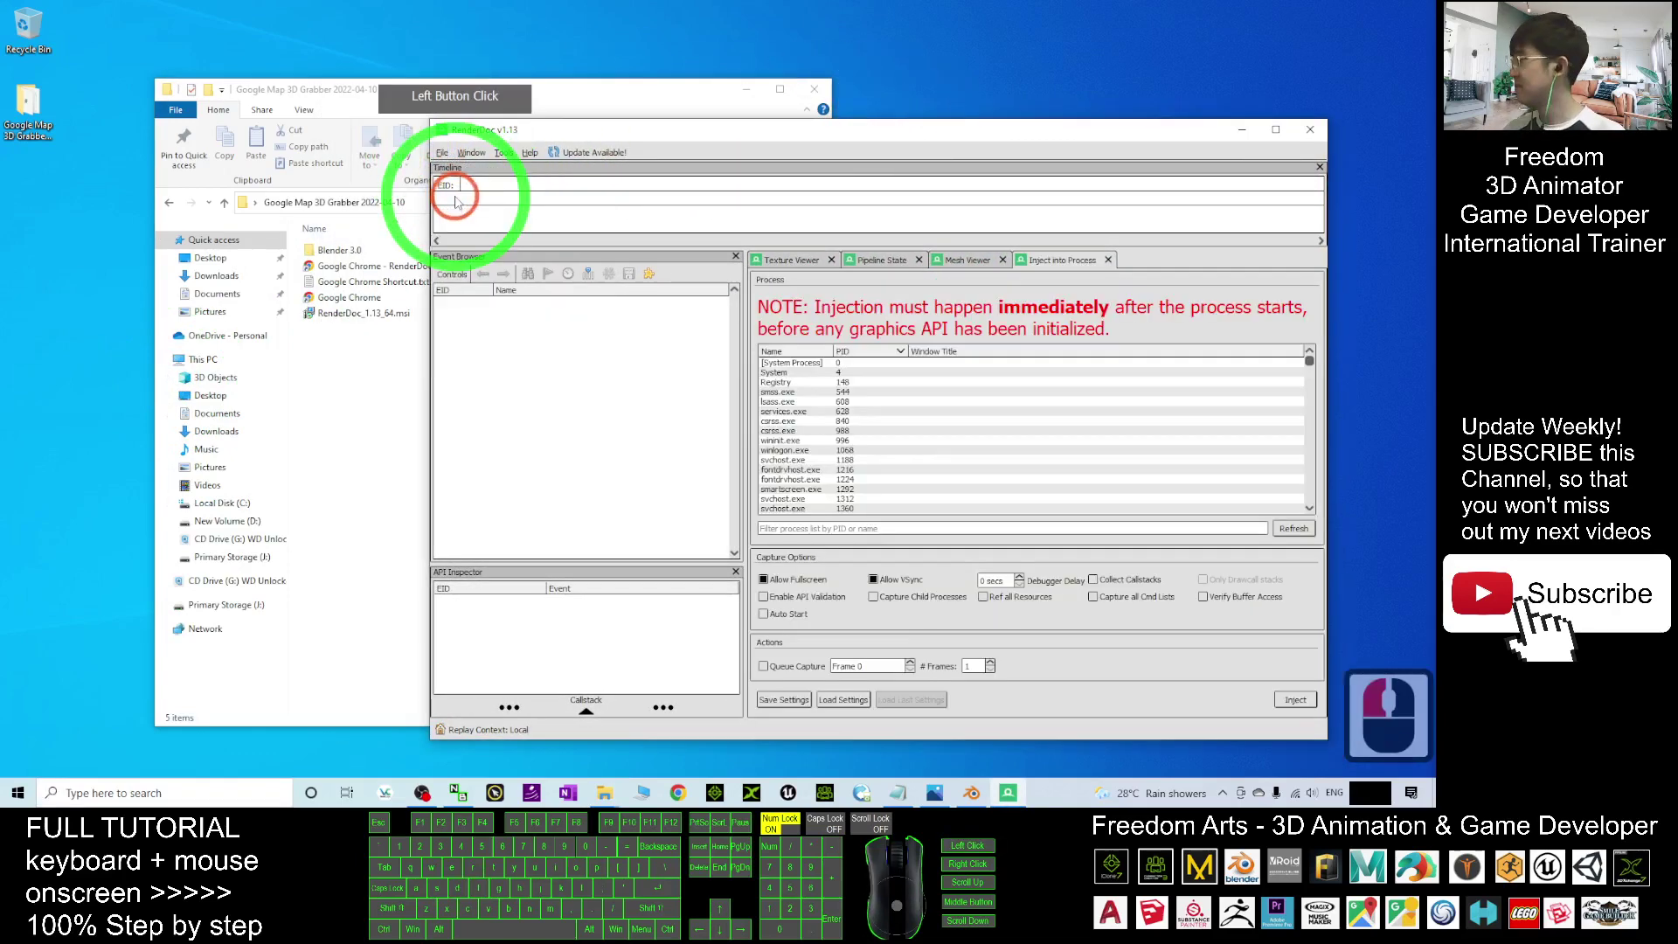
pyautogui.click(786, 528)
pyautogui.write('ch')
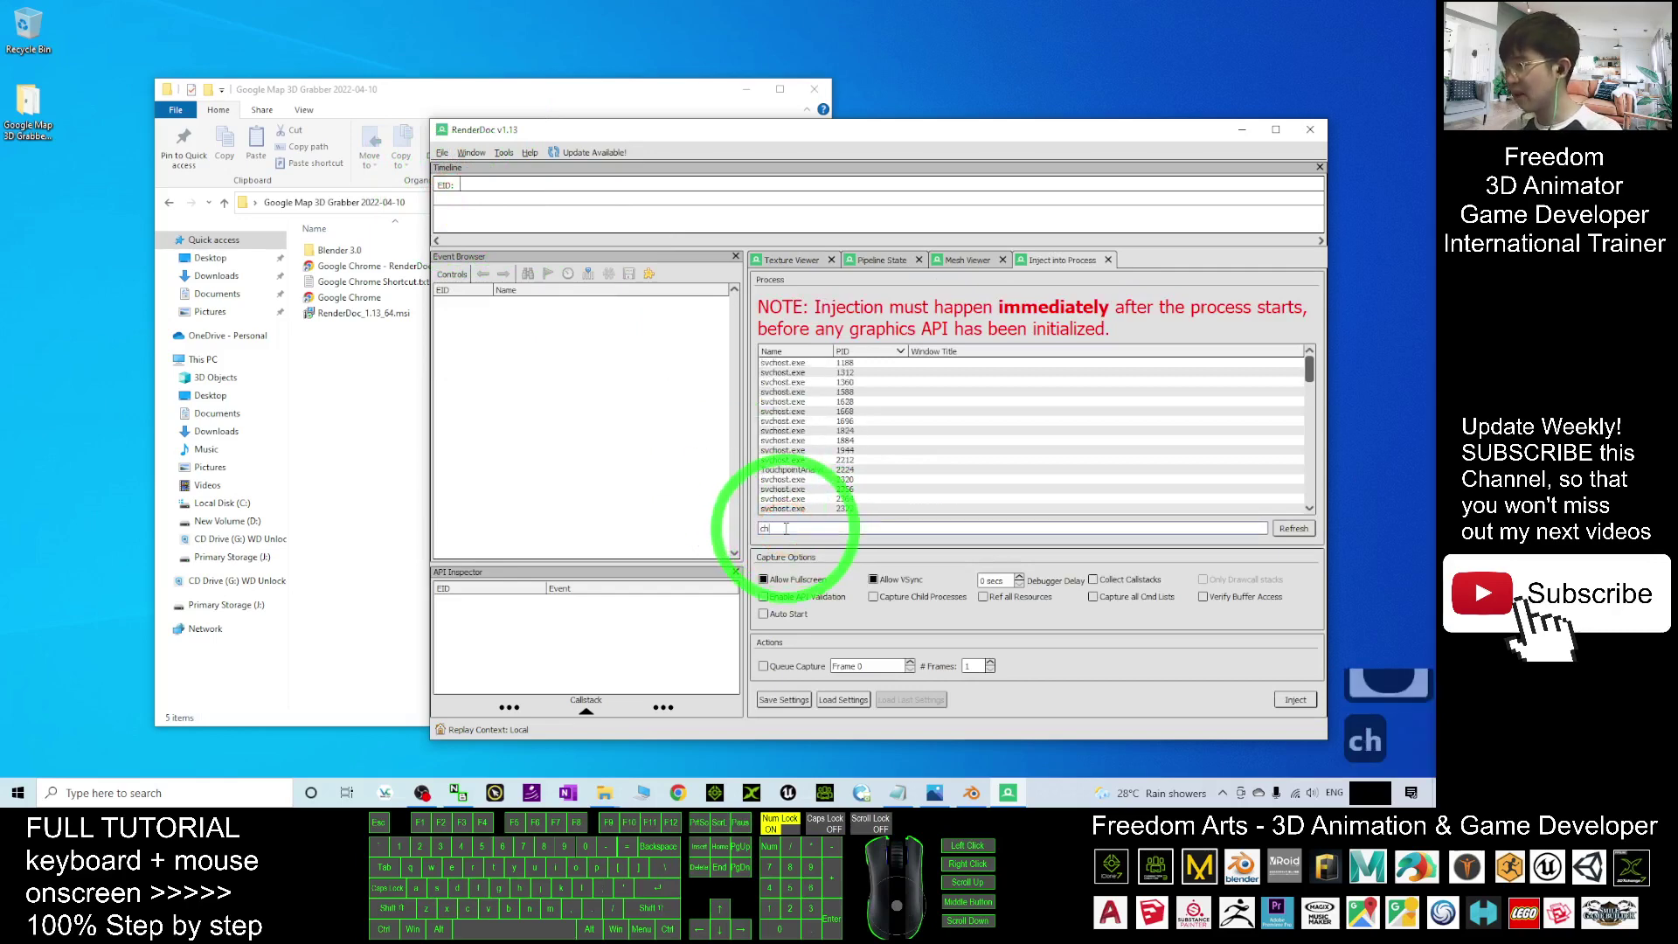
pyautogui.write('rome')
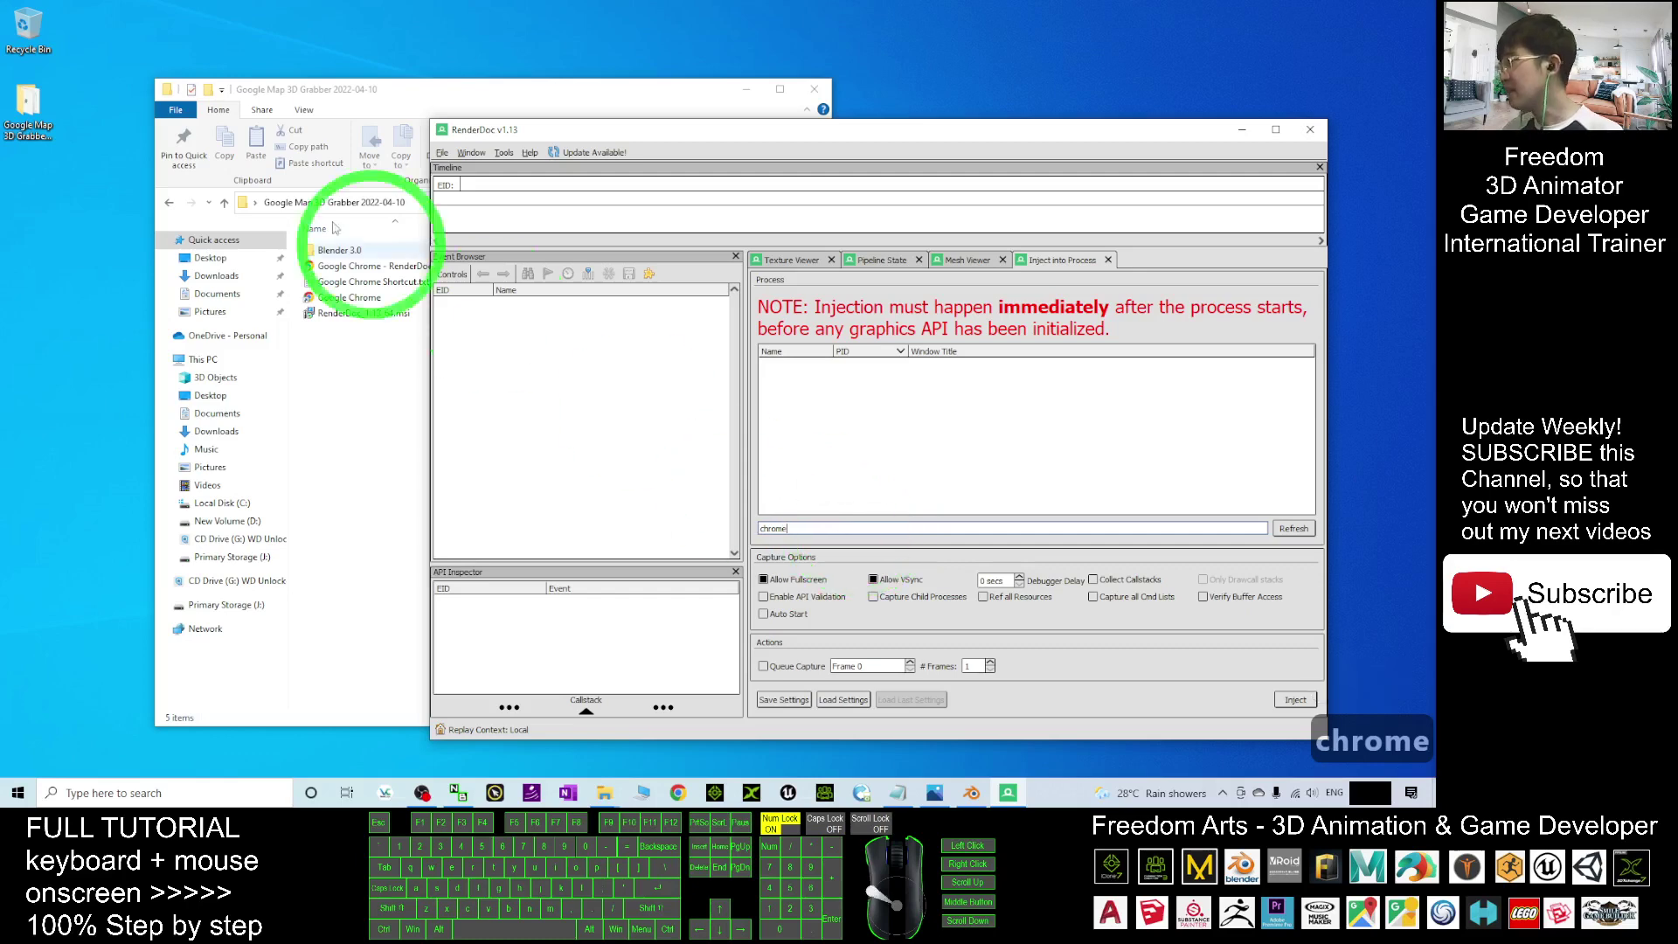
# Return to the Google Map 3D Grabber 2022-04-10 folder and launch the Google Chrome - RenderDoc shortcut
pyautogui.click(328, 157)
pyautogui.click(341, 280)
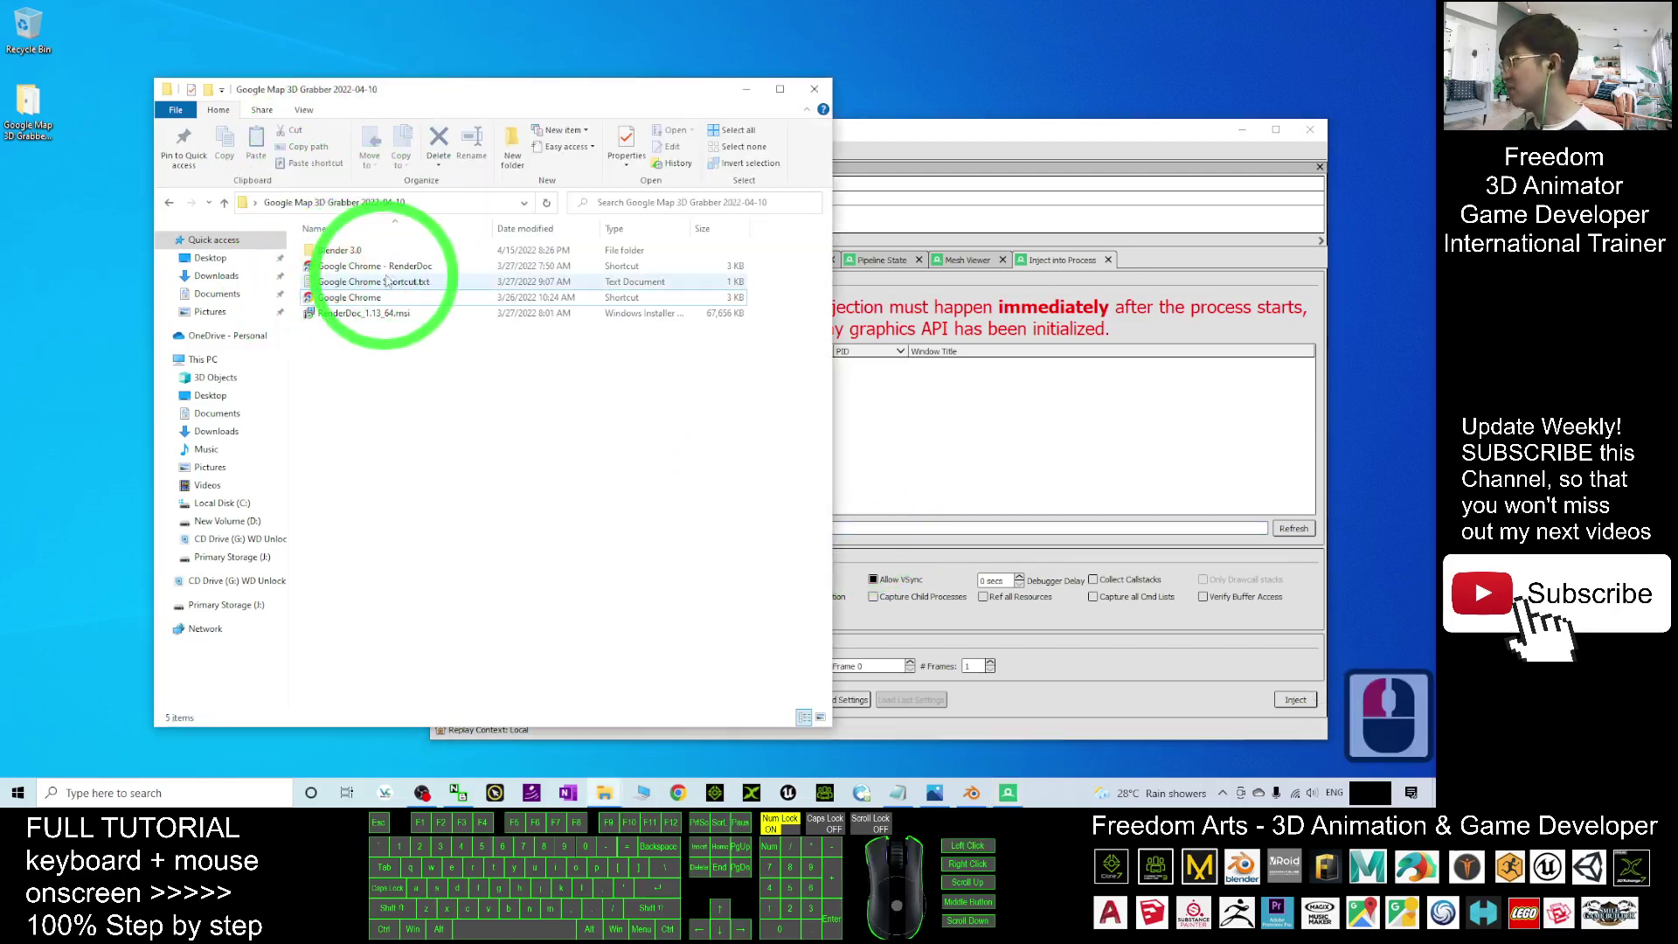
pyautogui.click(415, 269)
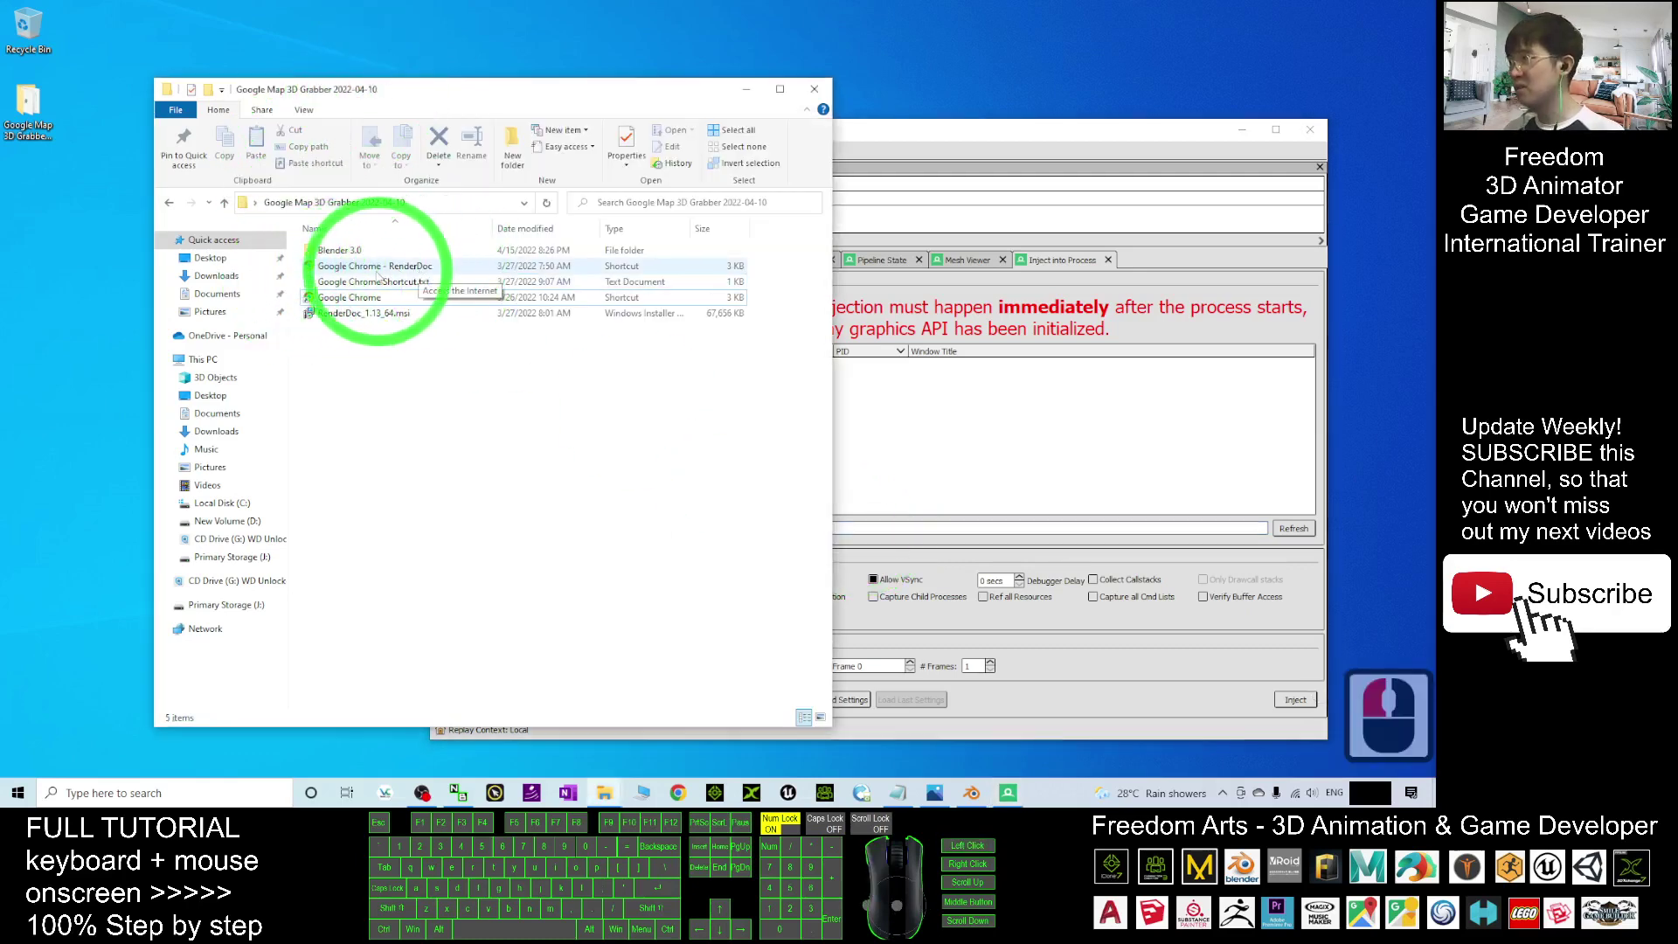
pyautogui.doubleClick(371, 267)
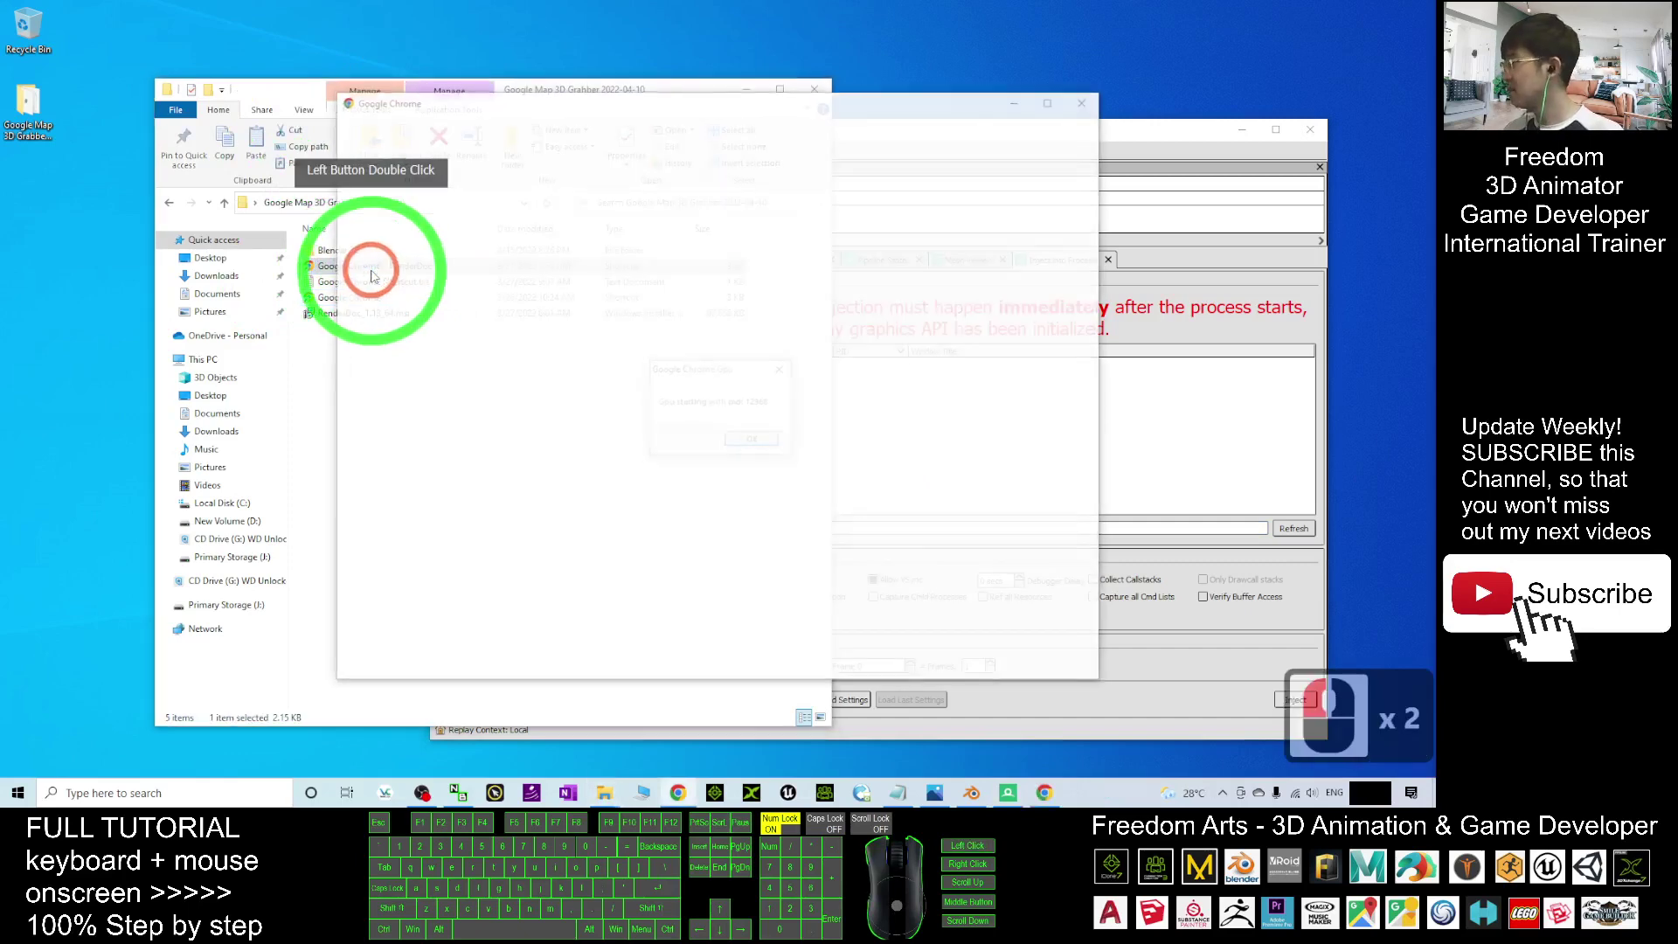
# Arrange the blank Chrome window and the Google Chrome Gpu message so RenderDoc's process list can be reached
pyautogui.moveTo(703, 369); pyautogui.dragTo(1190, 408)
pyautogui.click(943, 195)
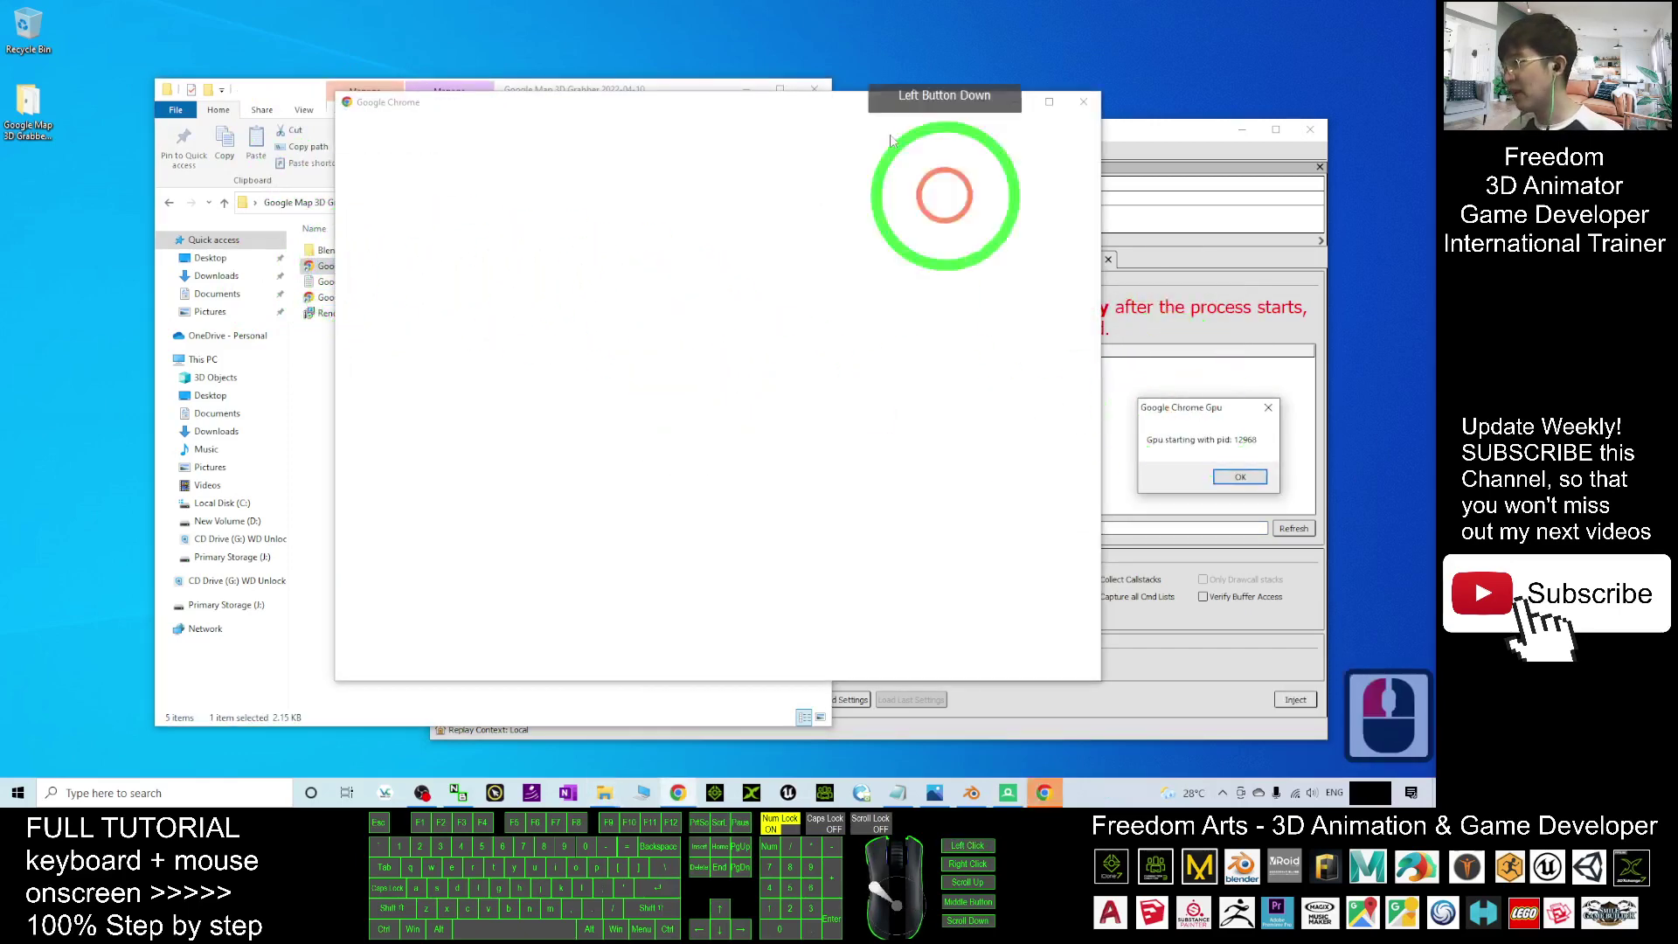
pyautogui.moveTo(869, 96); pyautogui.dragTo(696, 101)
pyautogui.click(534, 114)
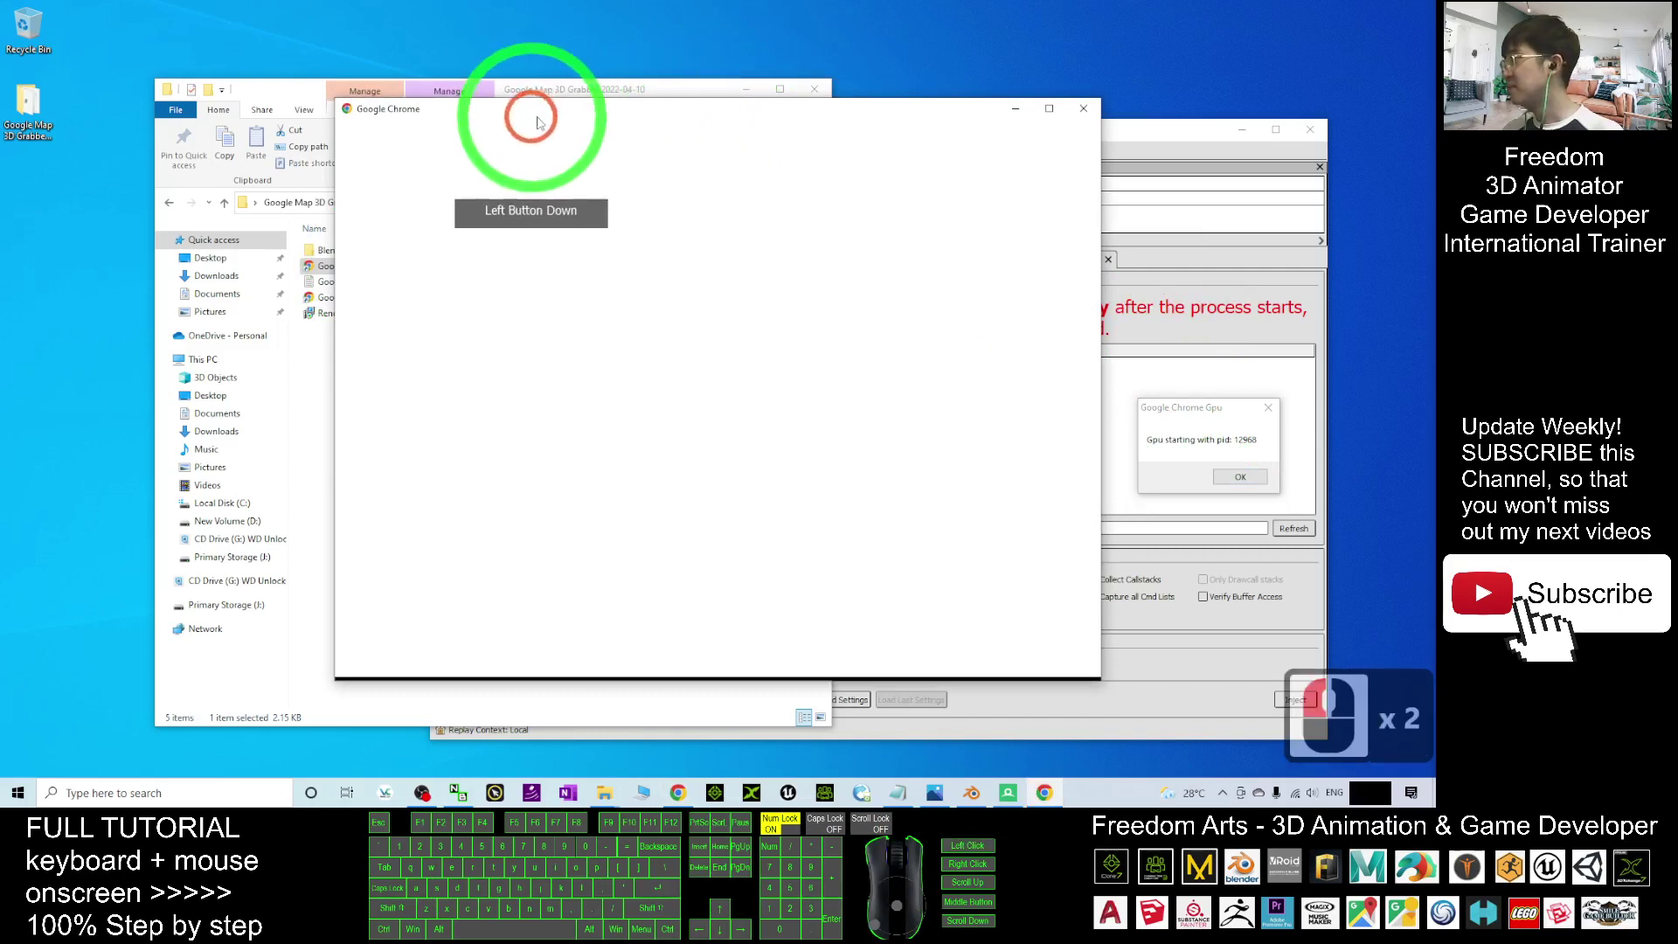
pyautogui.moveTo(579, 111); pyautogui.dragTo(461, 108)
pyautogui.moveTo(1172, 411); pyautogui.dragTo(771, 387)
# Bring RenderDoc forward, refresh the chrome process list and inject into the Google Chrome Gpu process
pyautogui.moveTo(1081, 125); pyautogui.dragTo(1112, 94)
pyautogui.click(1322, 498)
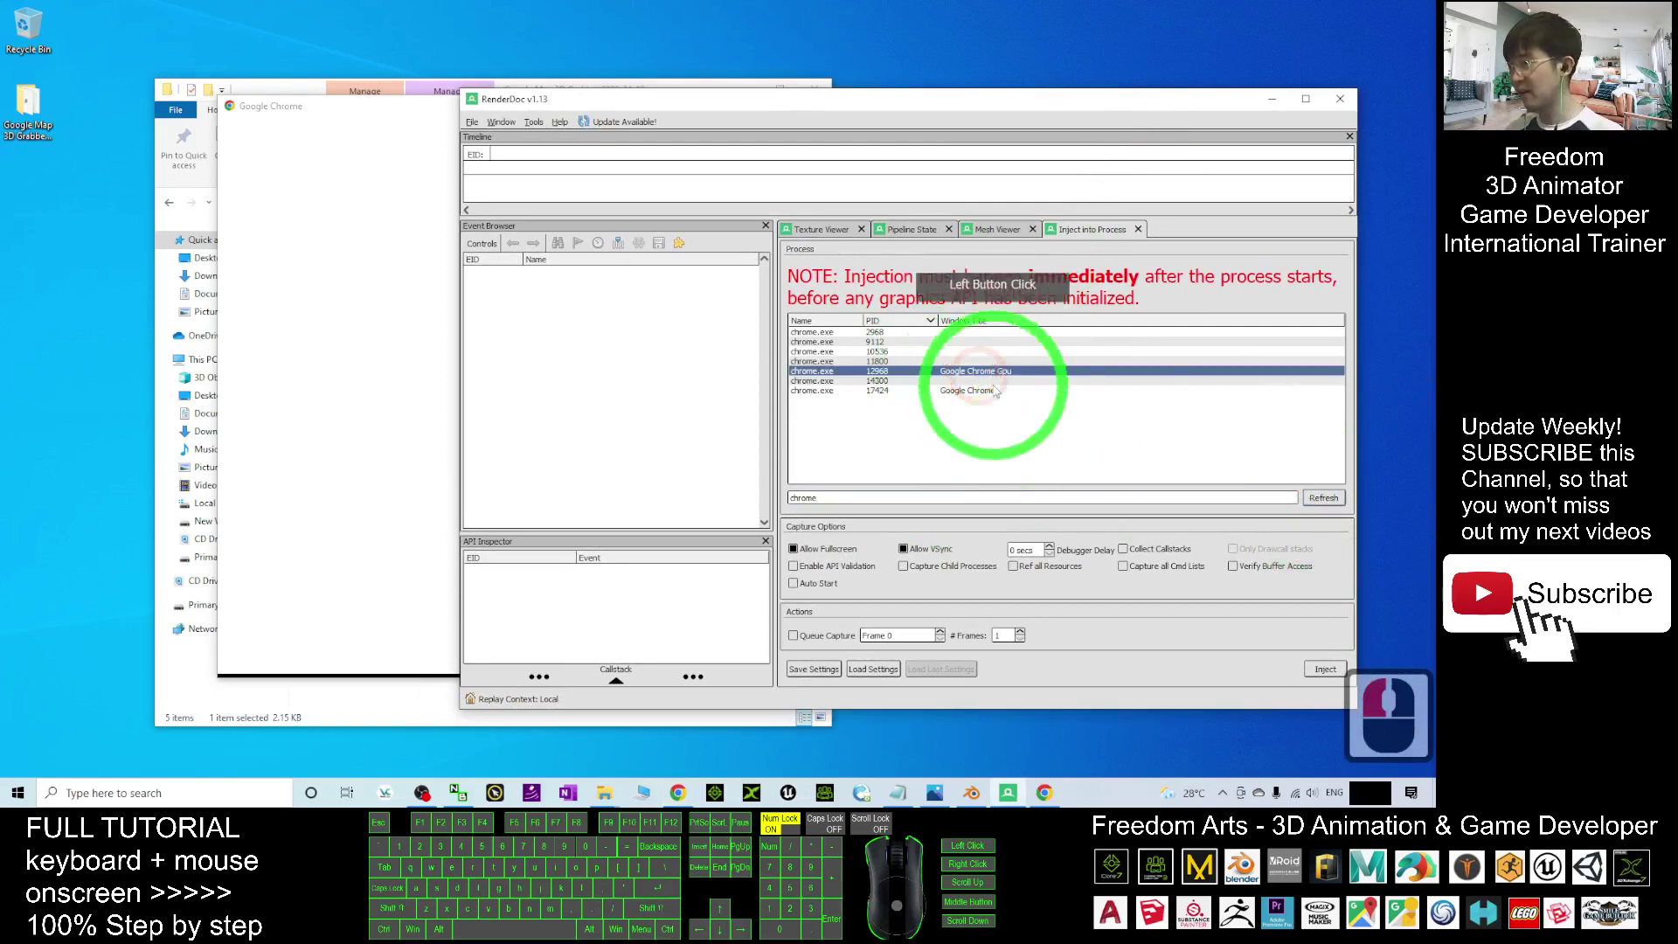
pyautogui.click(1321, 674)
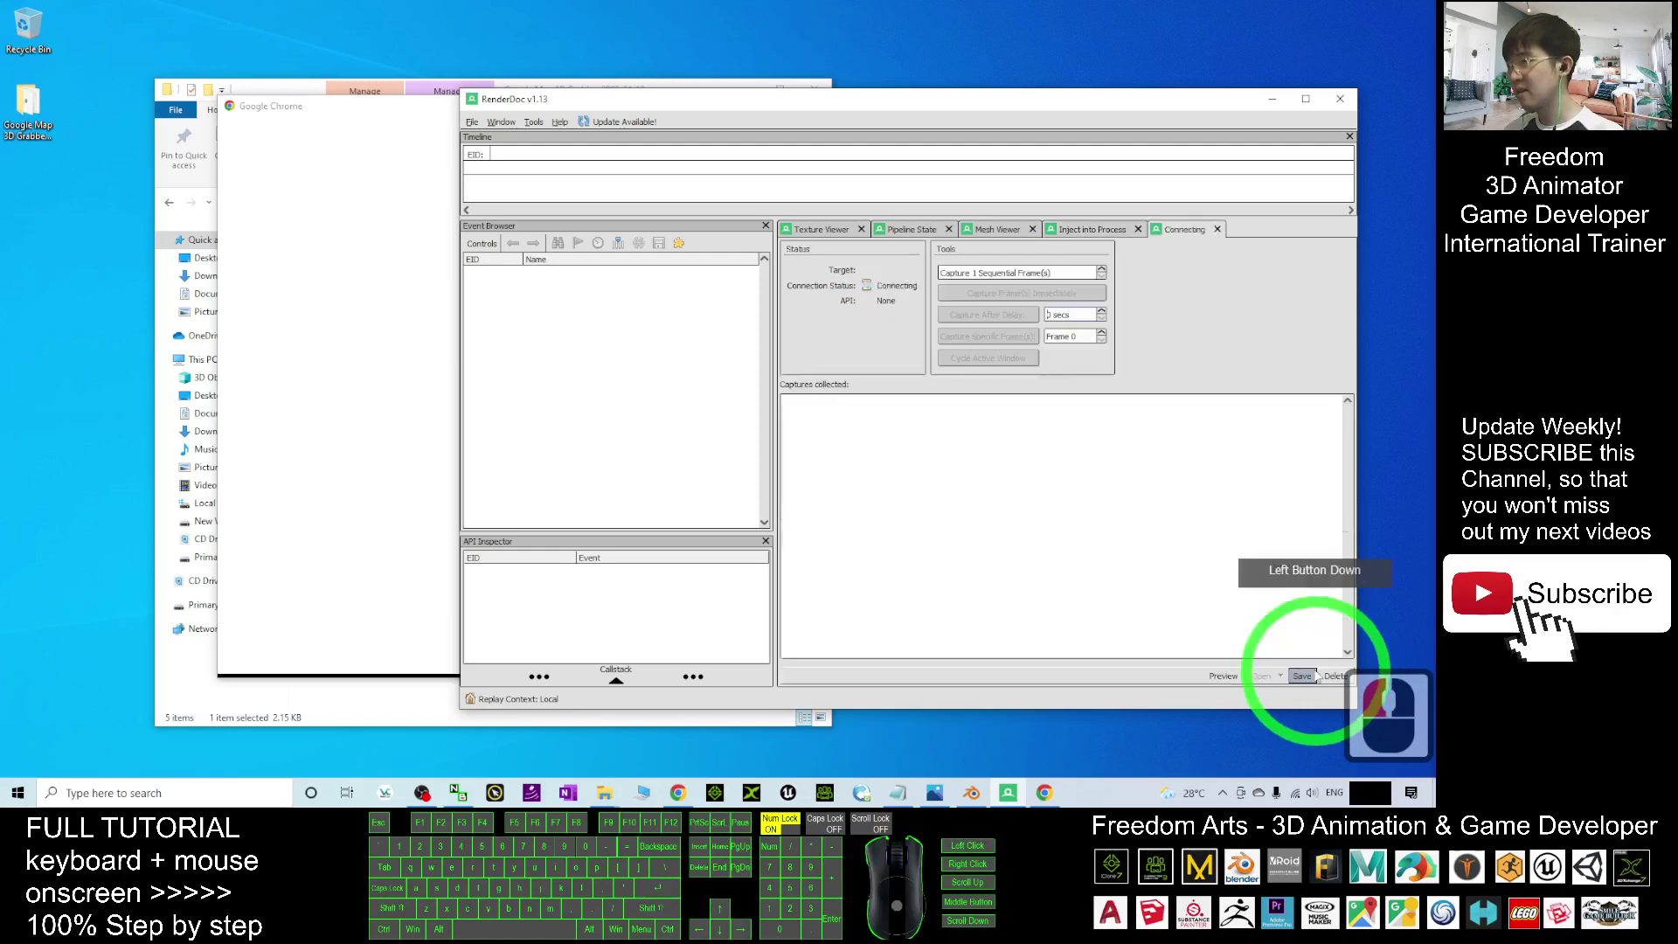
# Minimize RenderDoc, accept the Google Chrome Gpu message and open Chrome with the presenter's own profile
pyautogui.click(1272, 98)
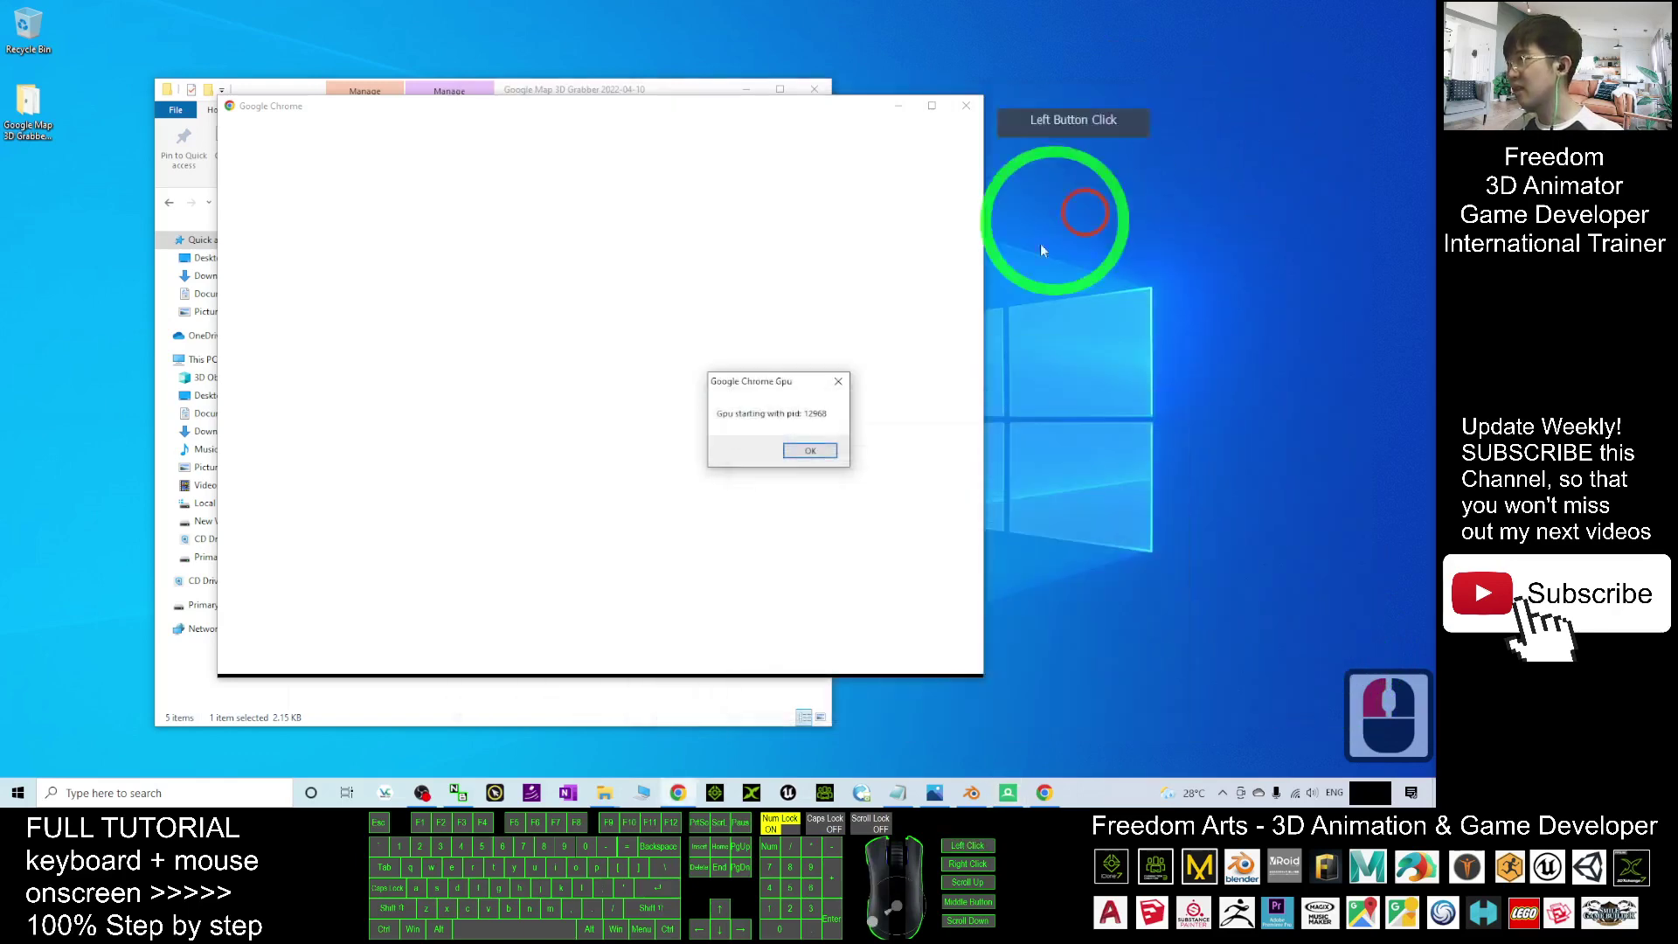
pyautogui.click(812, 450)
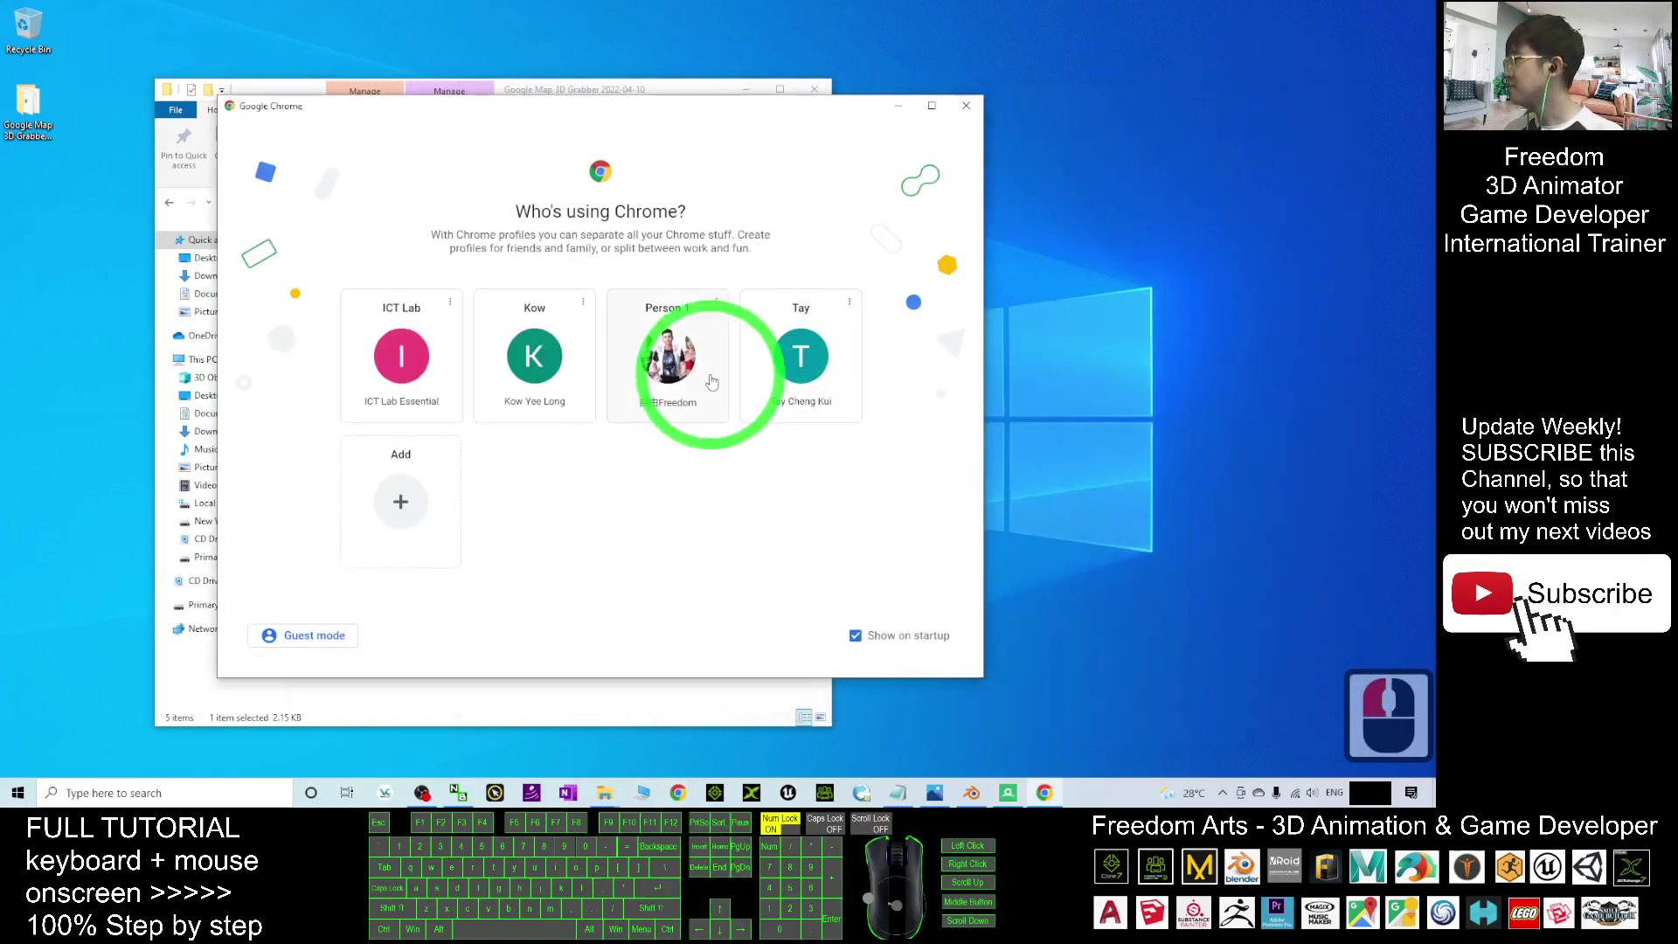
pyautogui.click(680, 372)
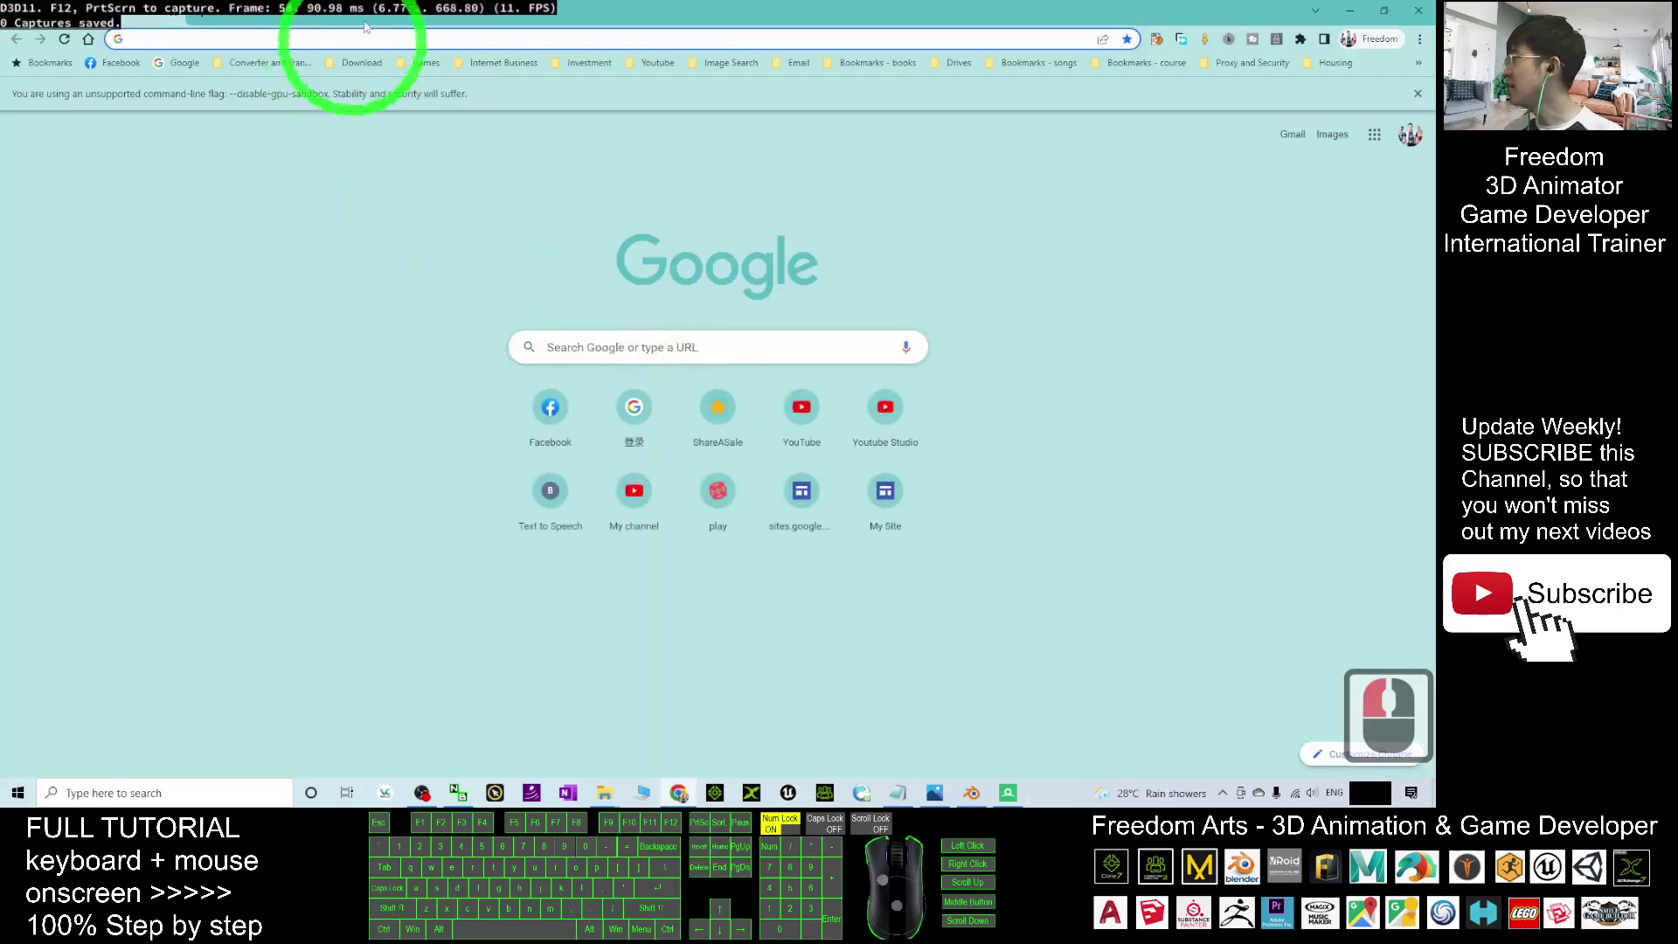
# Restore Chrome to a smaller window and copy the Google Maps address from Notes.txt in Notepad
pyautogui.doubleClick(708, 7)
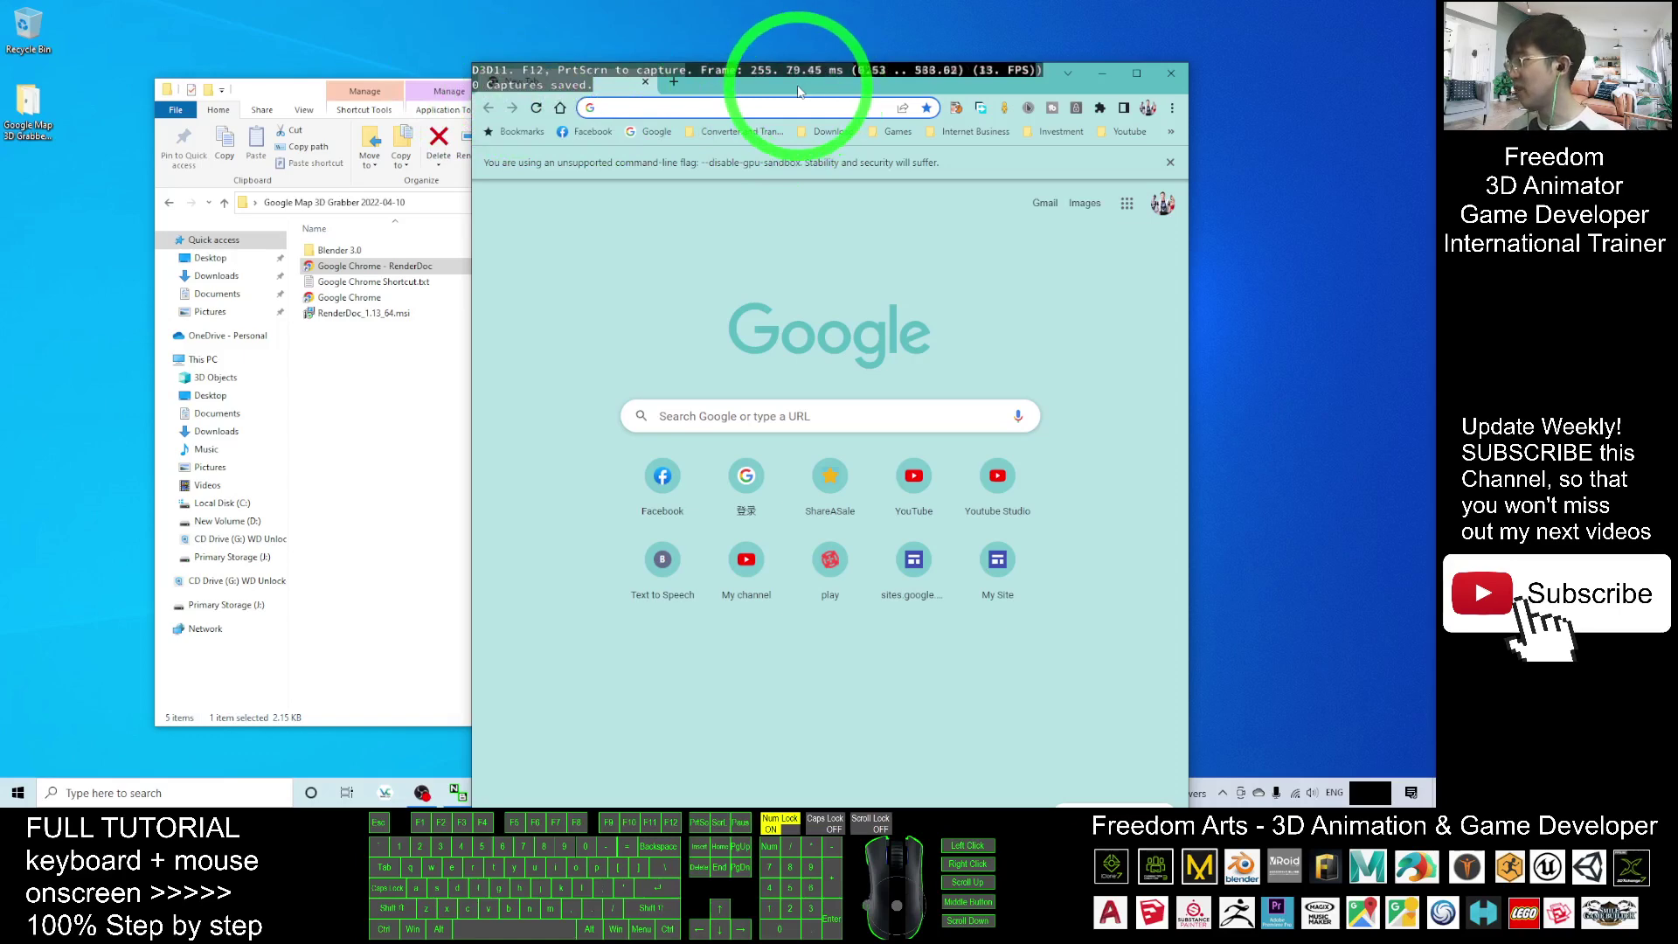
pyautogui.moveTo(1046, 63); pyautogui.dragTo(1002, 79)
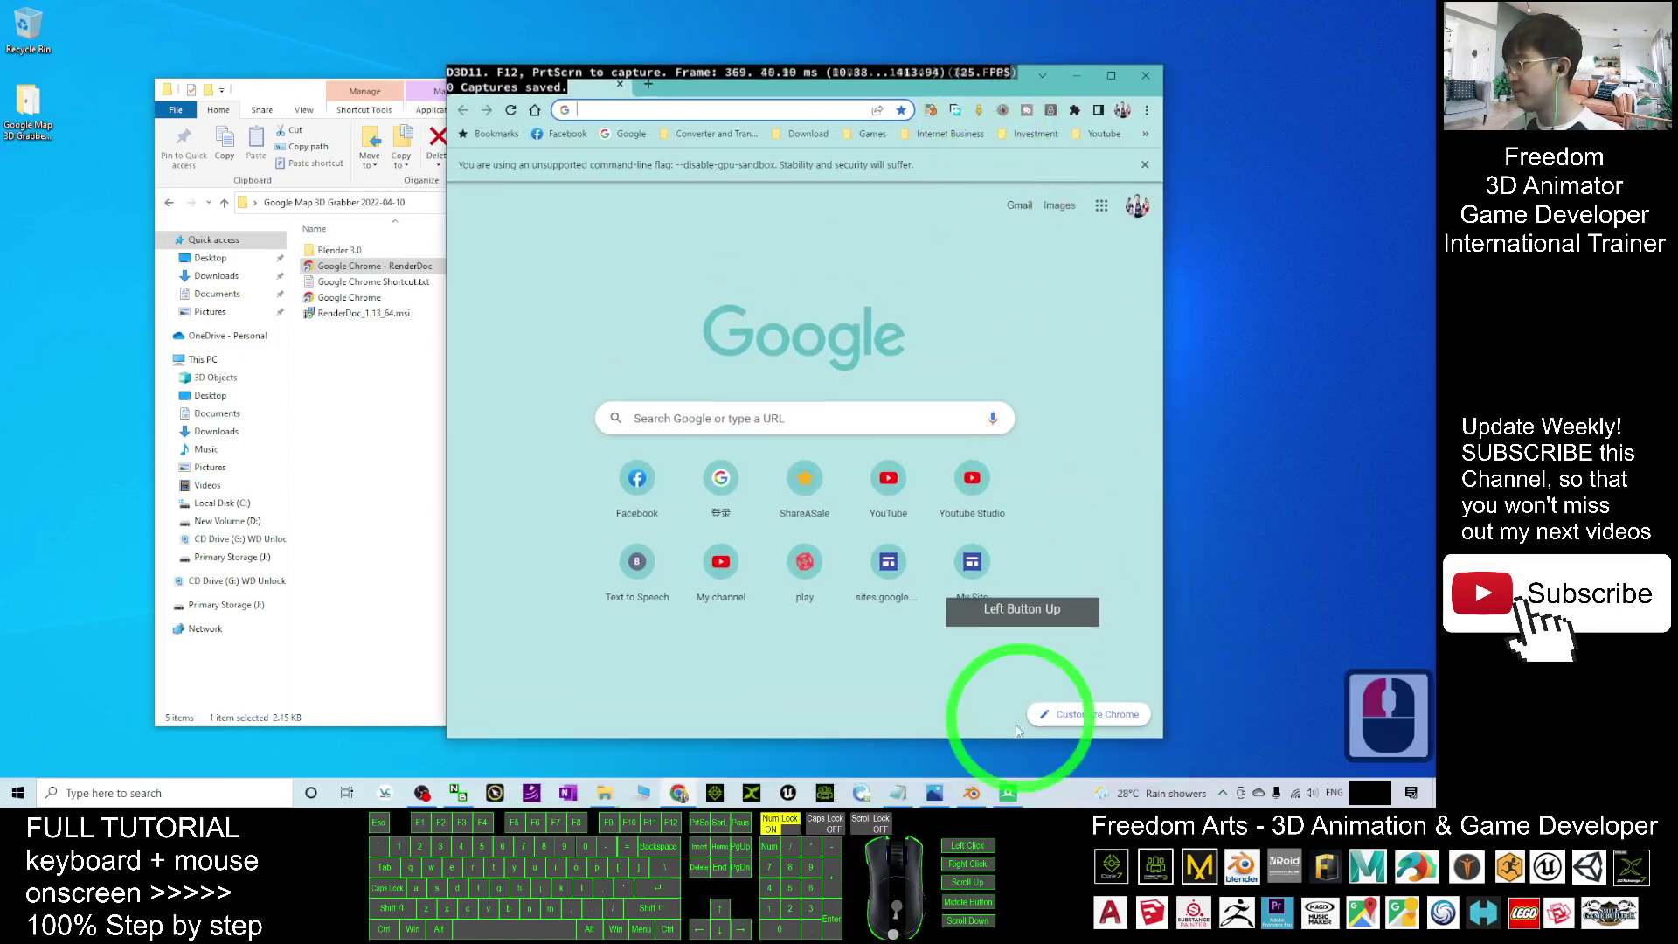
pyautogui.click(898, 792)
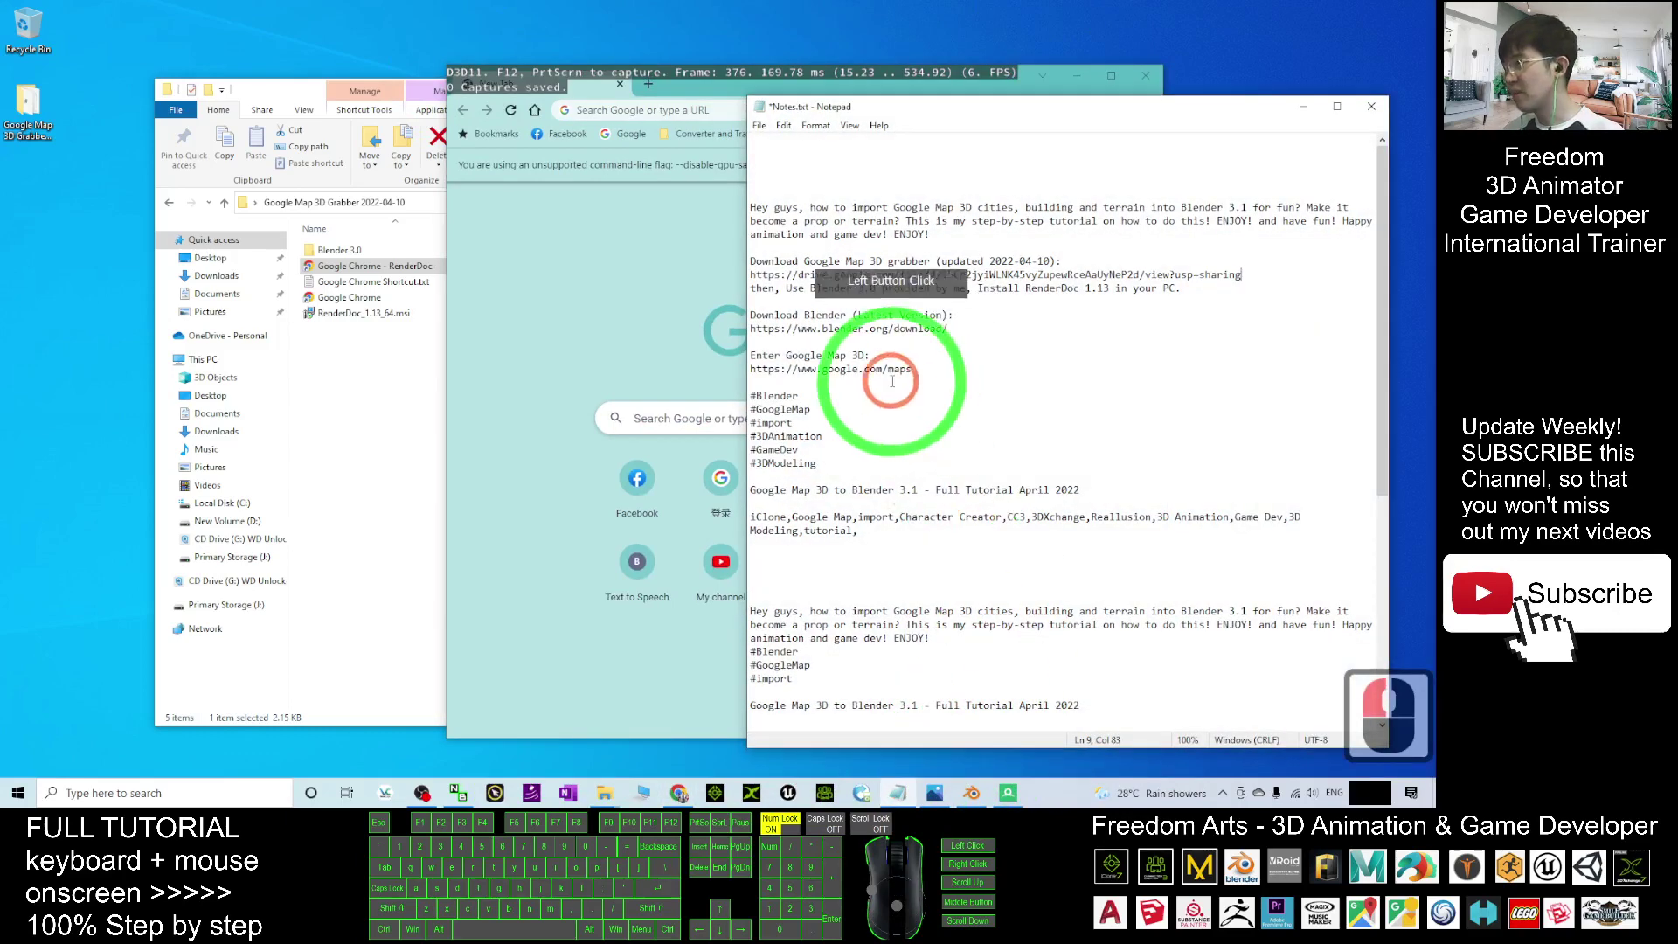
pyautogui.moveTo(749, 369); pyautogui.dragTo(909, 369)
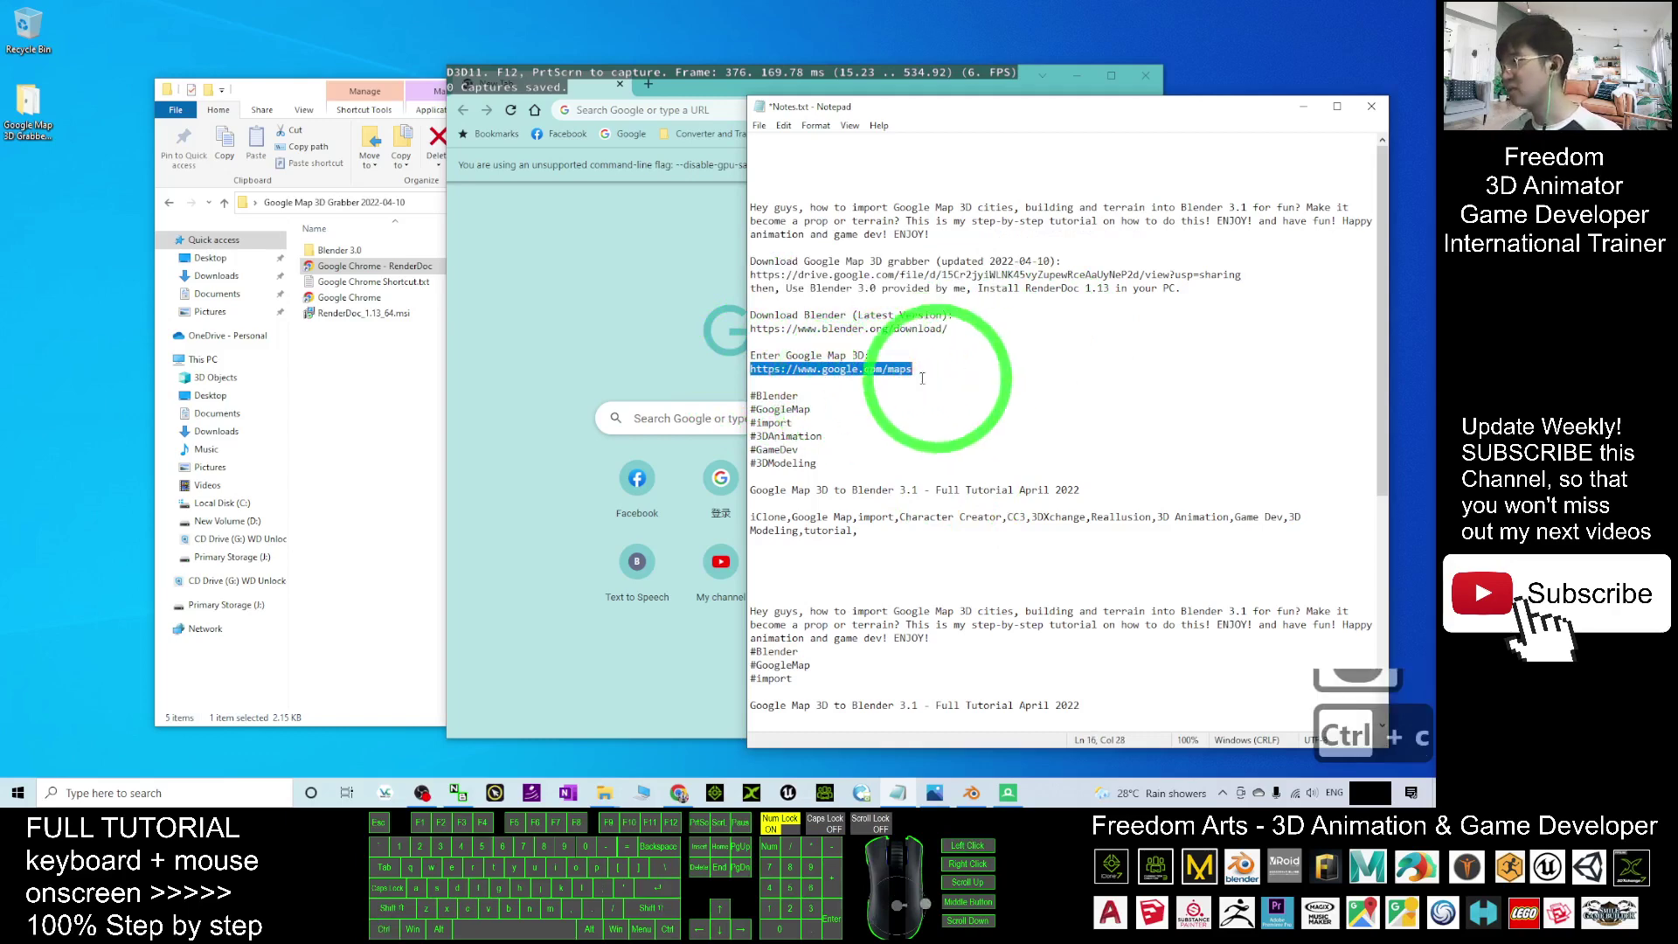
pyautogui.click(713, 111)
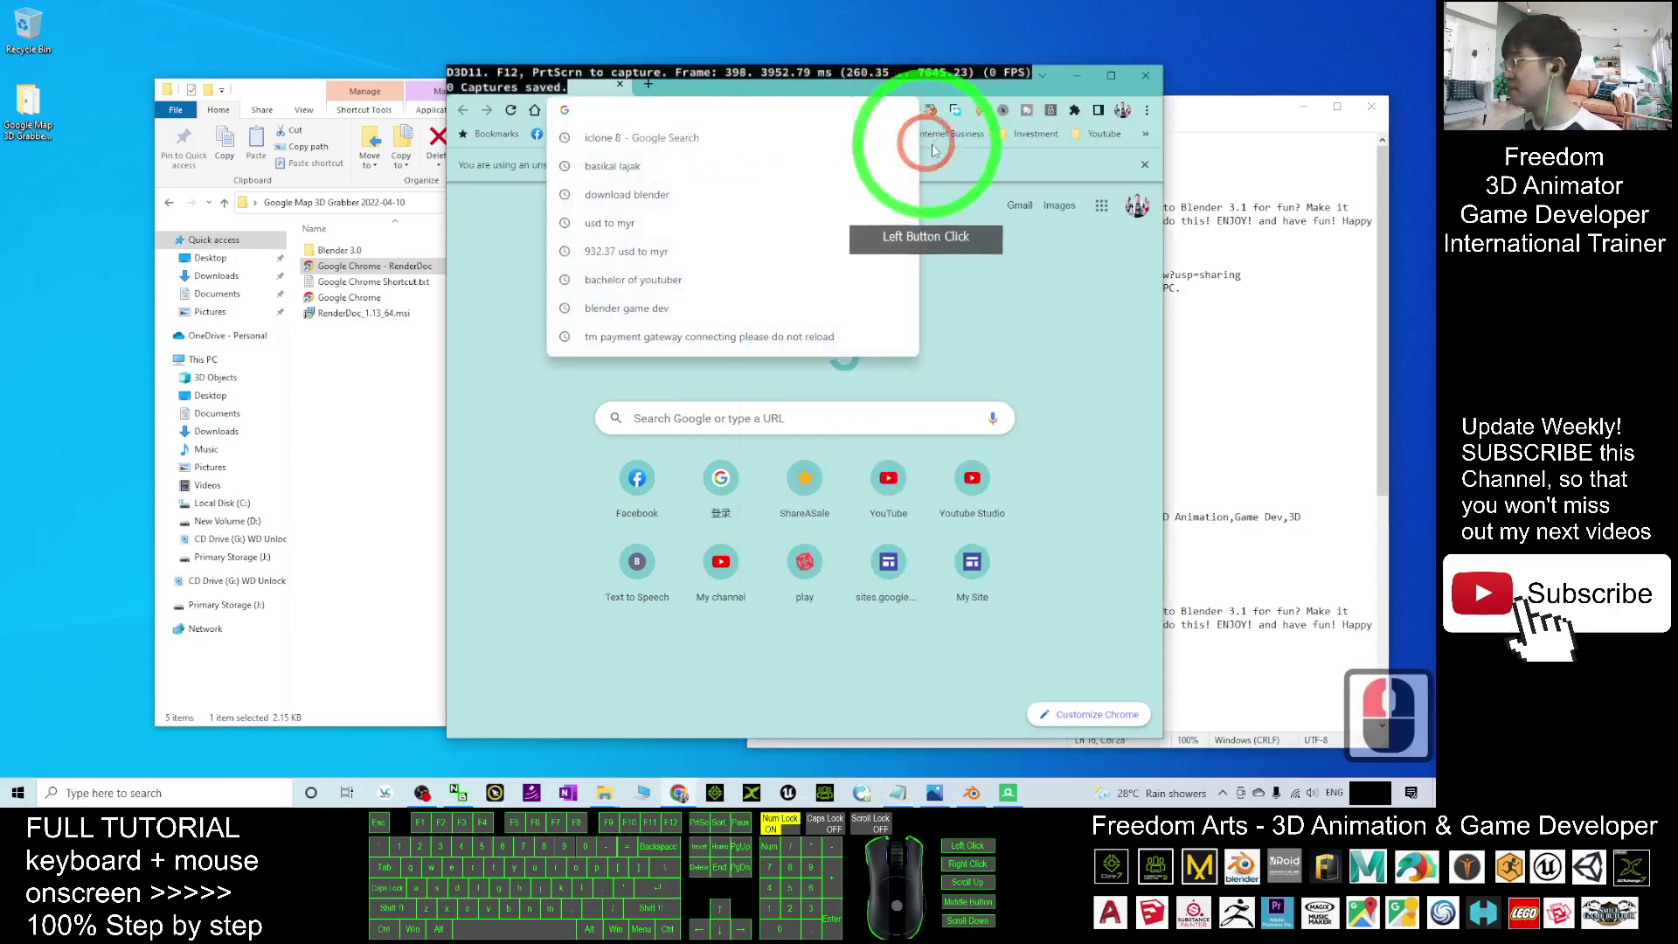
pyautogui.write('https://www.google.com/maps')
pyautogui.press('Return')
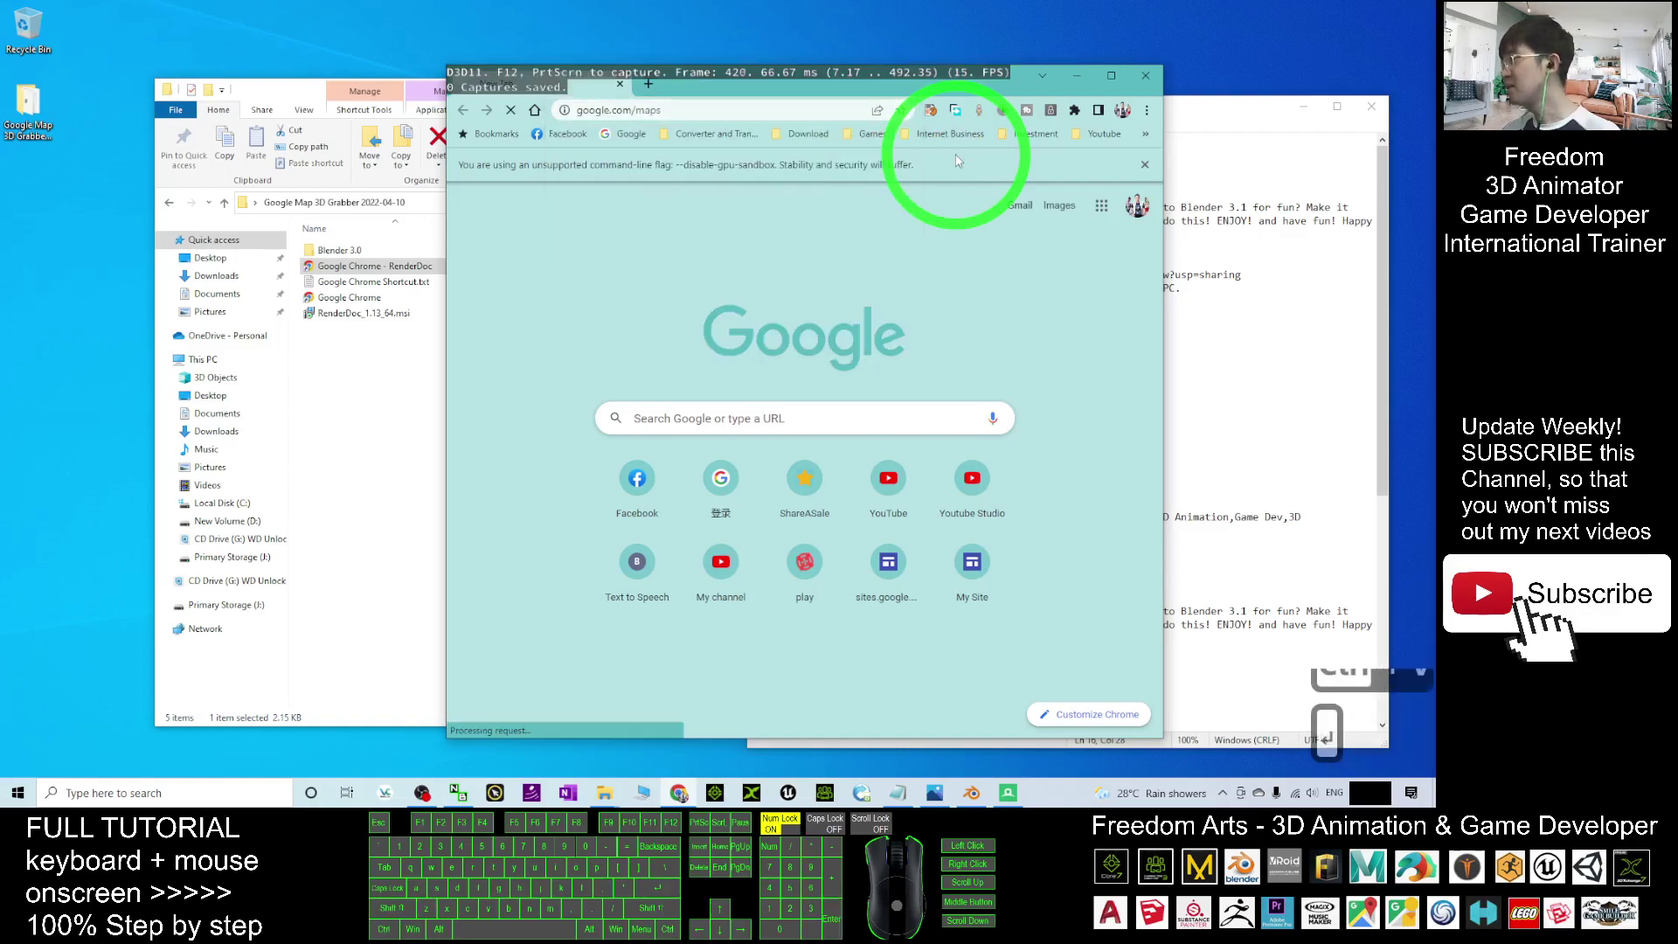
pyautogui.scroll(-20, 1019, 420)
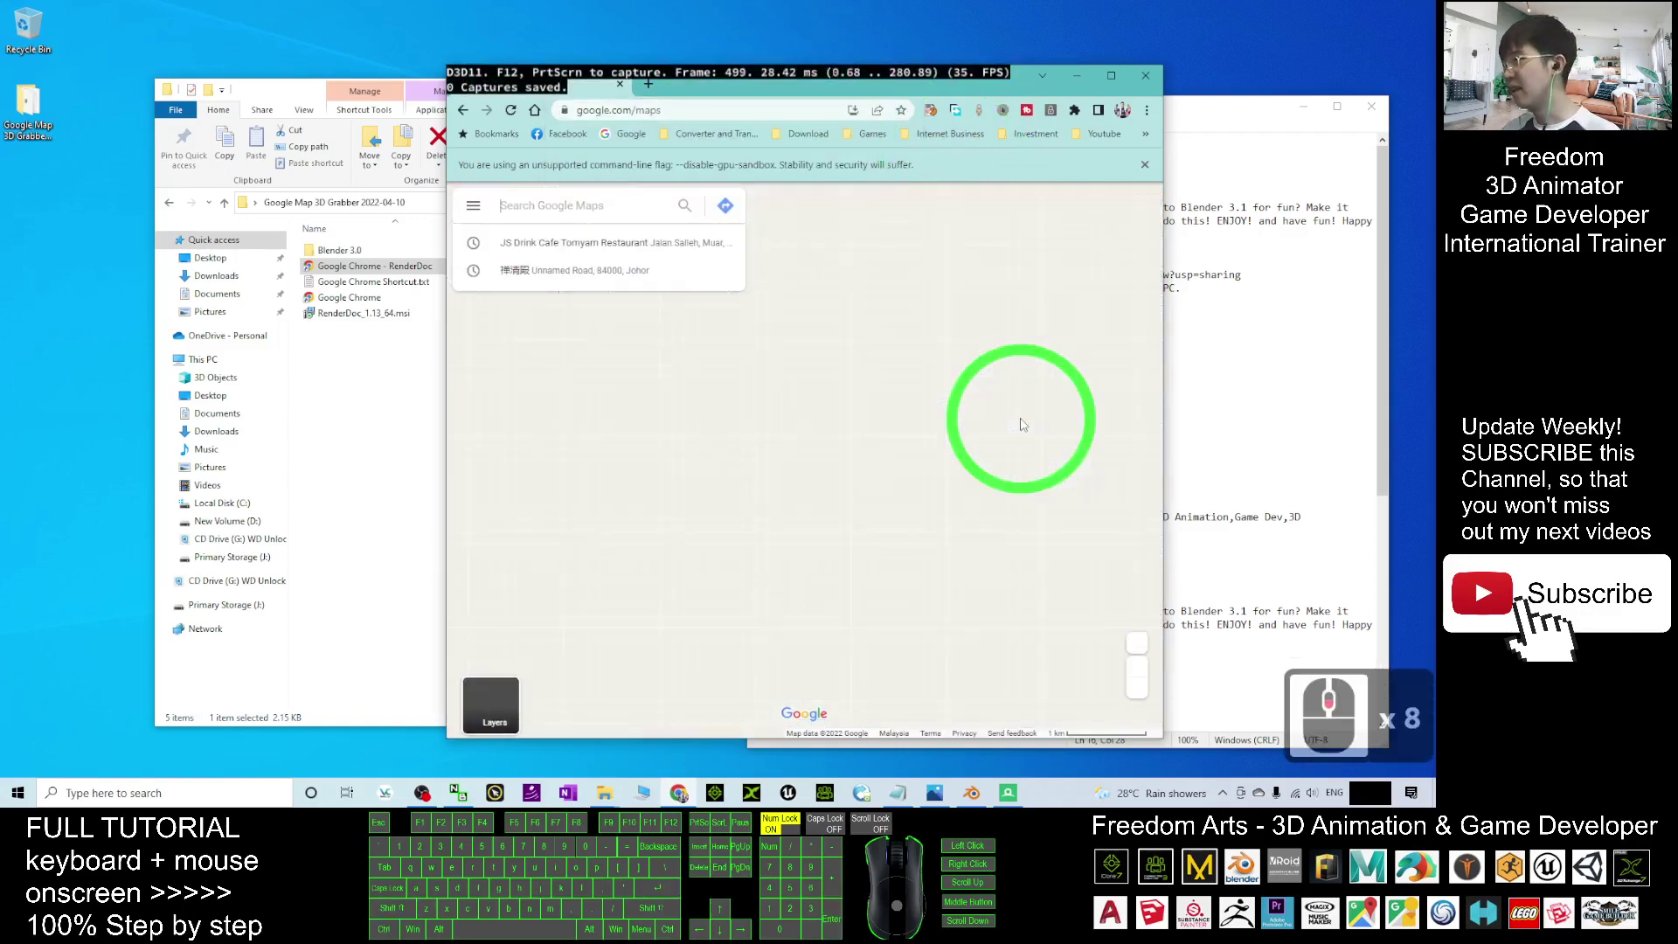
pyautogui.click(1111, 77)
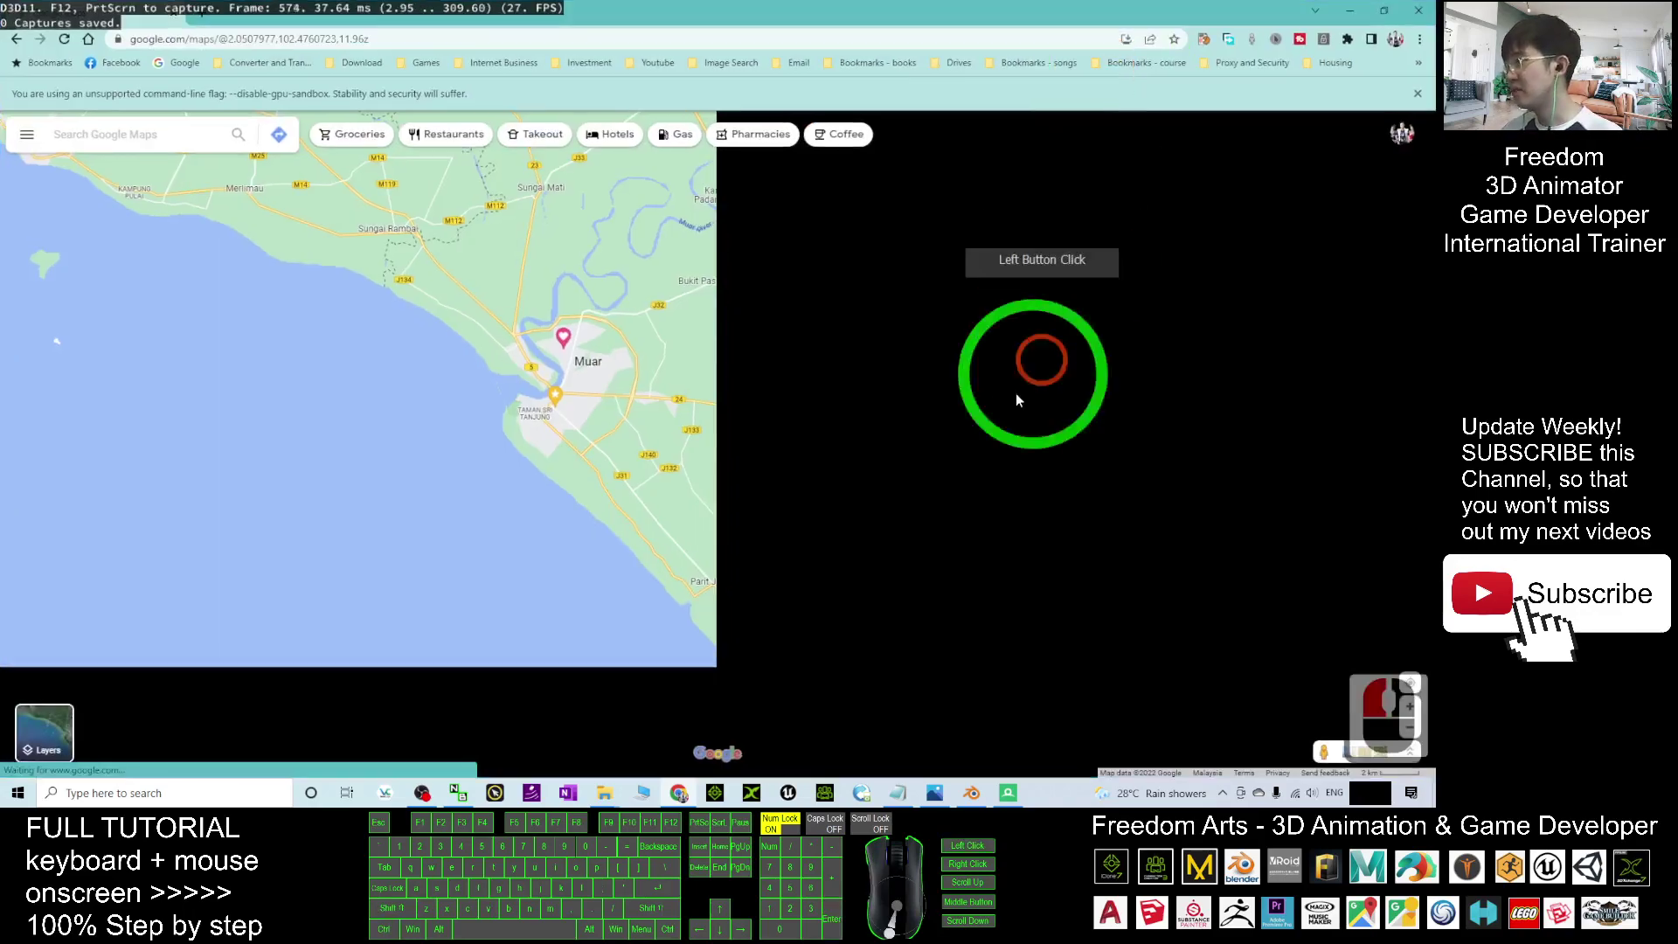
# Explore the Google Maps globe from Southeast Asia across to Italy and the rest of Europe
pyautogui.scroll(-20, 749, 442)
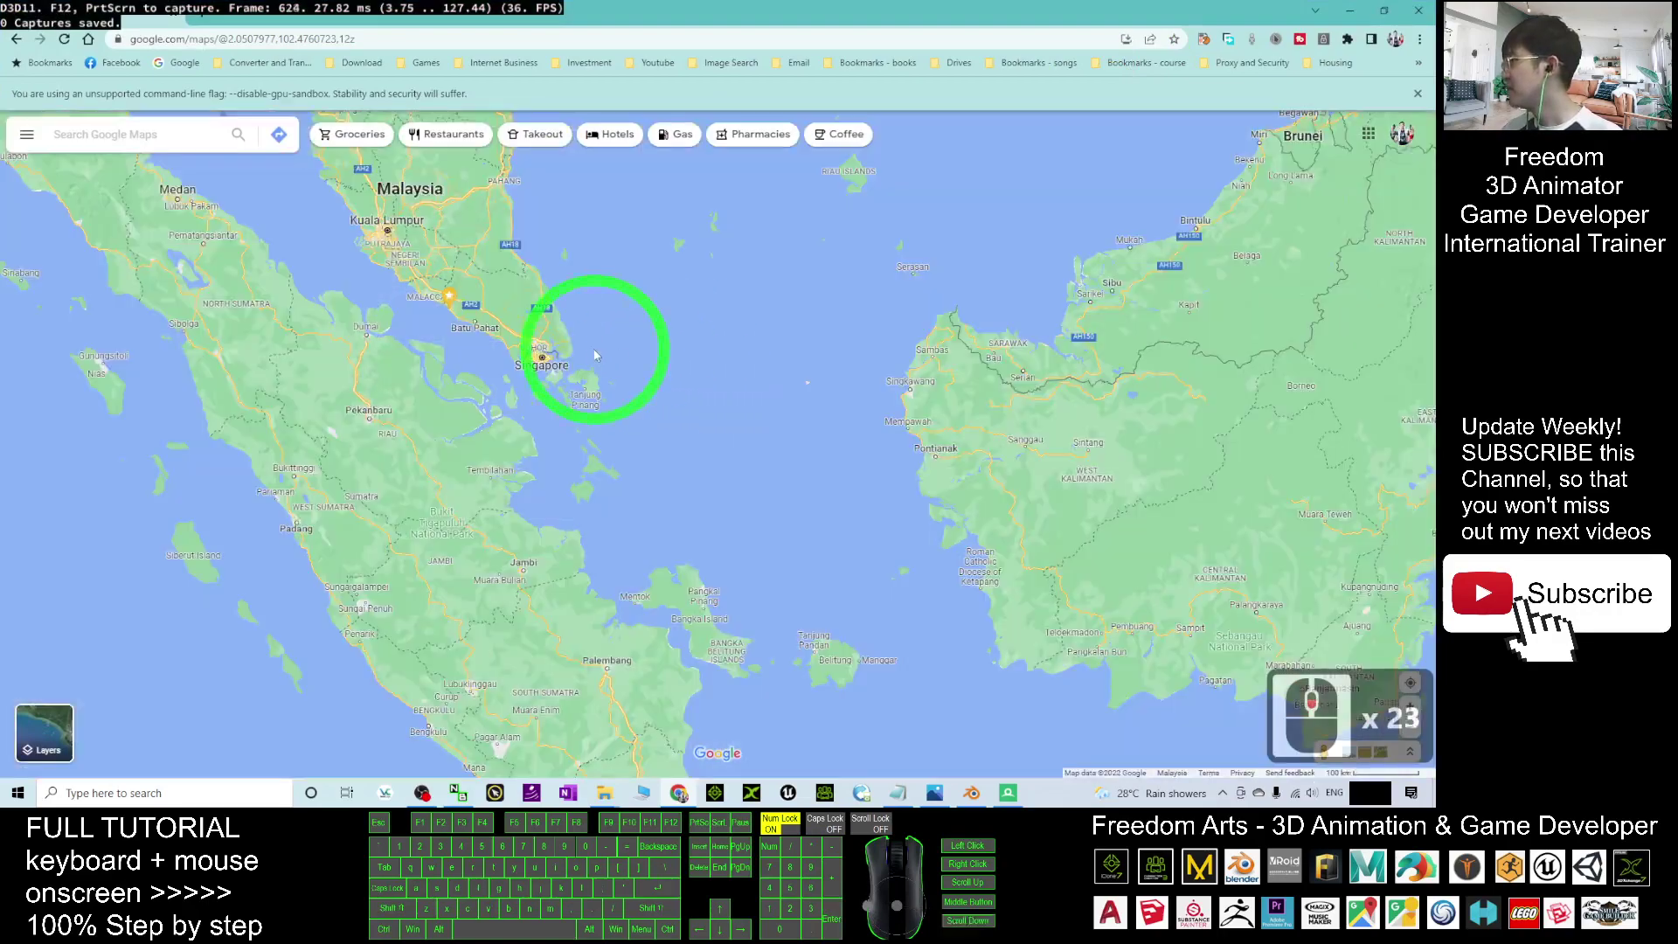
pyautogui.moveTo(384, 395); pyautogui.dragTo(1075, 612)
pyautogui.moveTo(480, 394); pyautogui.dragTo(1136, 560)
pyautogui.scroll(-17, 730, 459)
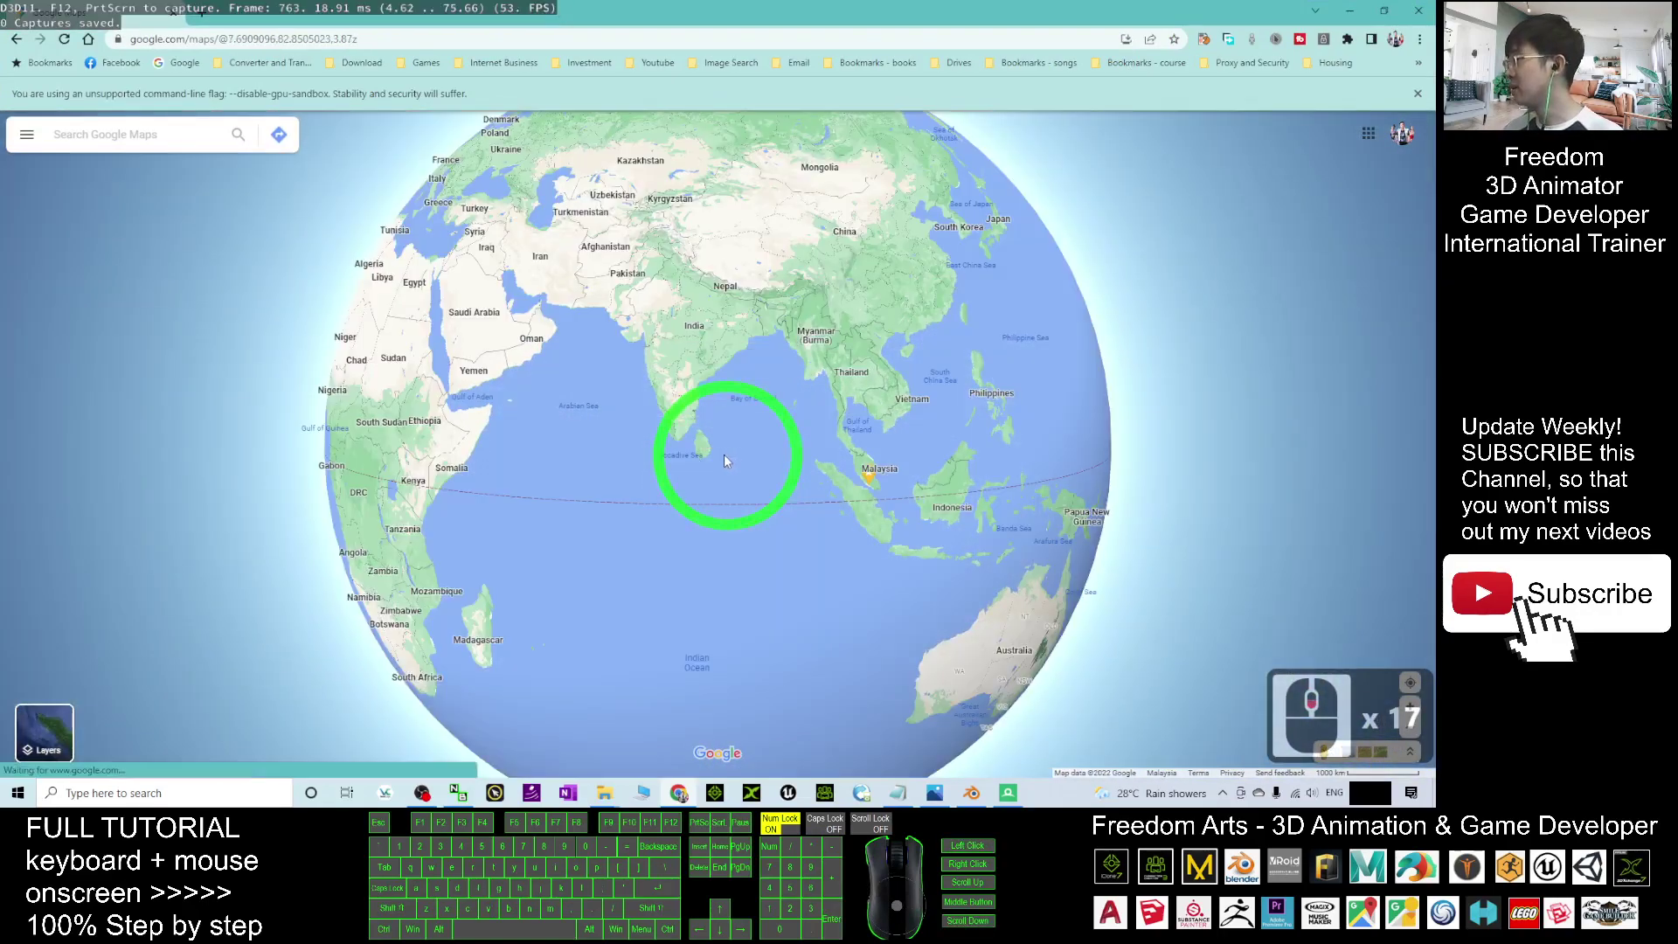
pyautogui.moveTo(625, 449); pyautogui.dragTo(1224, 467)
pyautogui.moveTo(560, 437); pyautogui.dragTo(375, 292)
pyautogui.moveTo(832, 306); pyautogui.dragTo(868, 369)
pyautogui.scroll(16, 867, 369)
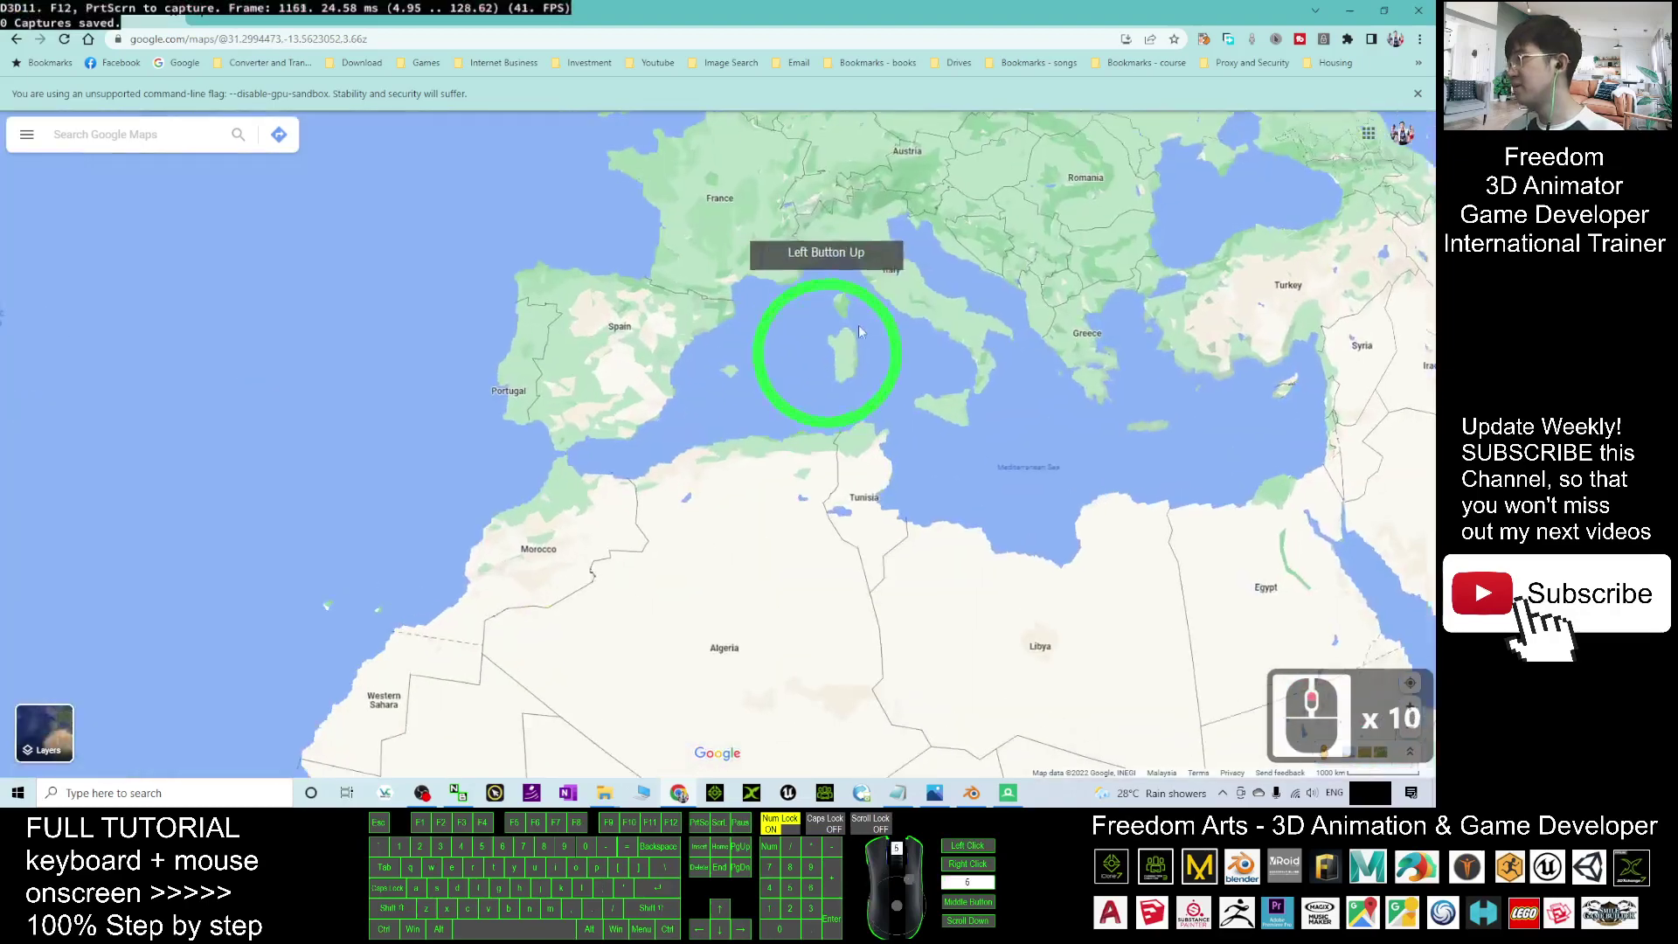
pyautogui.moveTo(1012, 225); pyautogui.dragTo(586, 312)
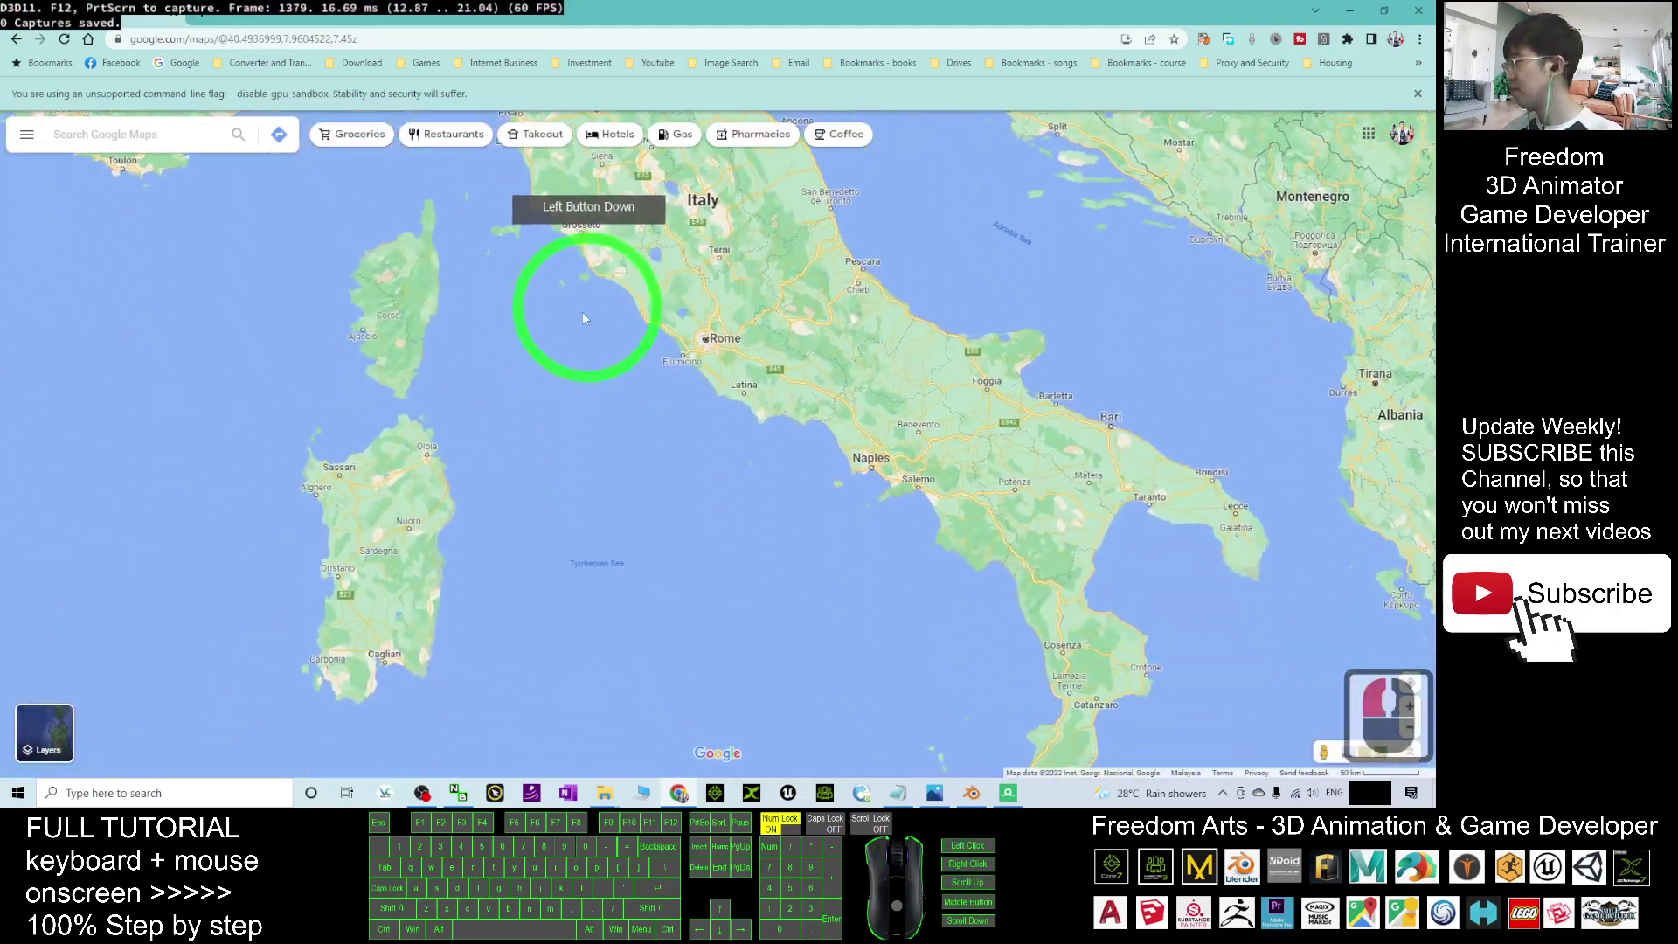
pyautogui.scroll(-4, 602, 392)
pyautogui.moveTo(441, 428); pyautogui.dragTo(532, 500)
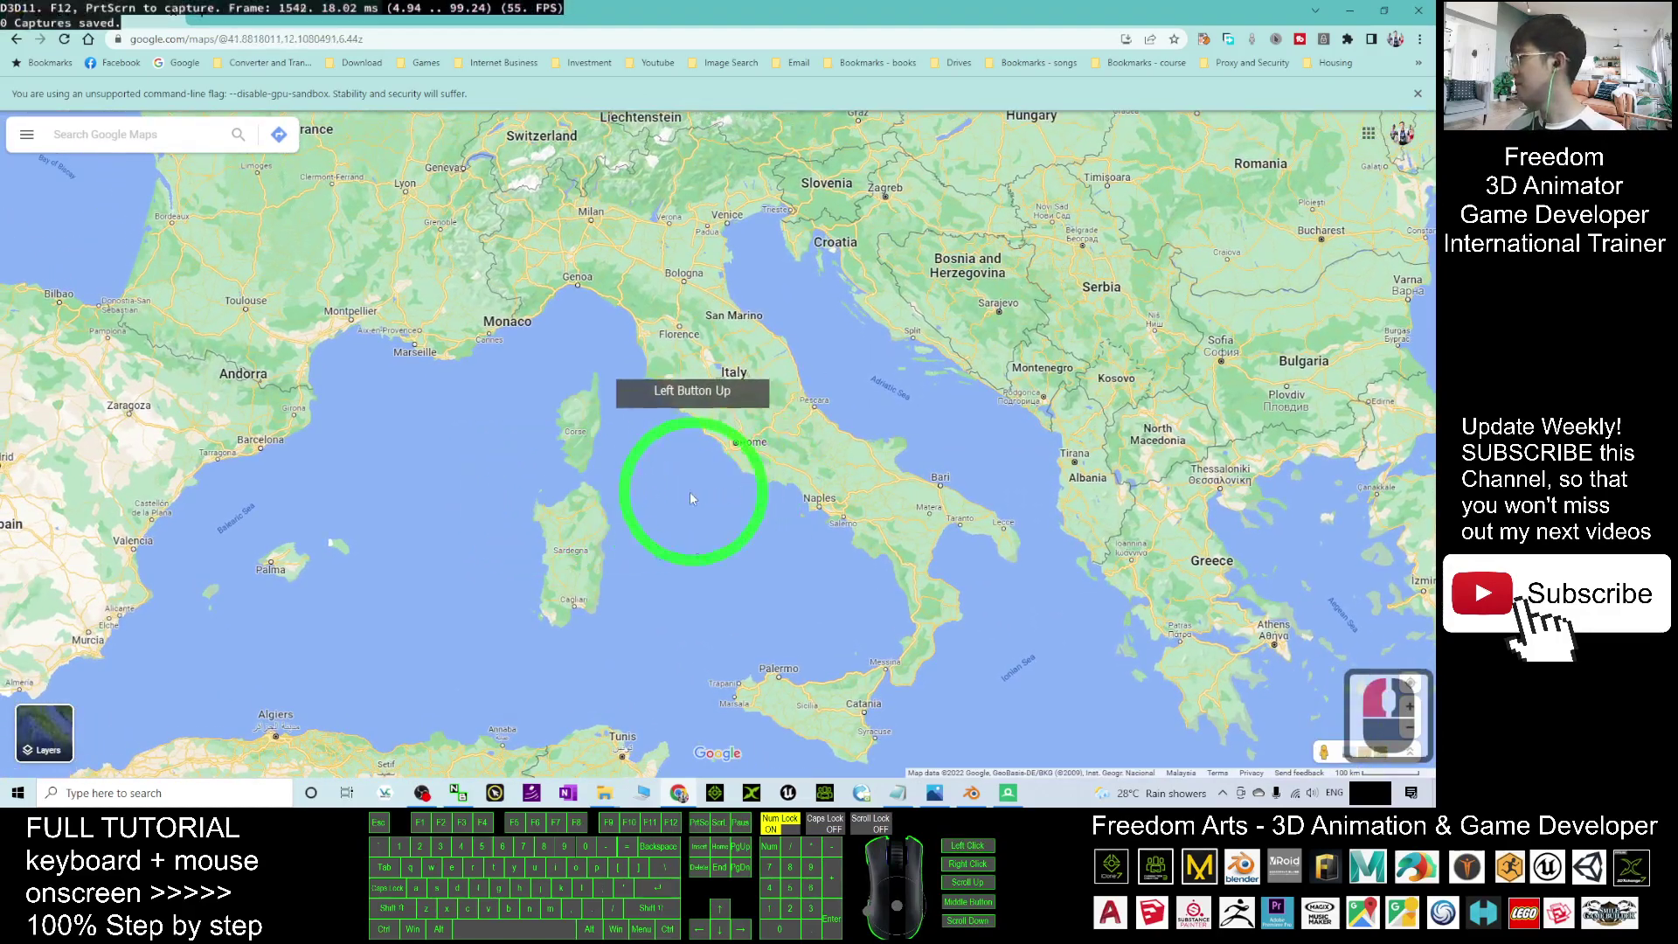
pyautogui.scroll(-7, 690, 491)
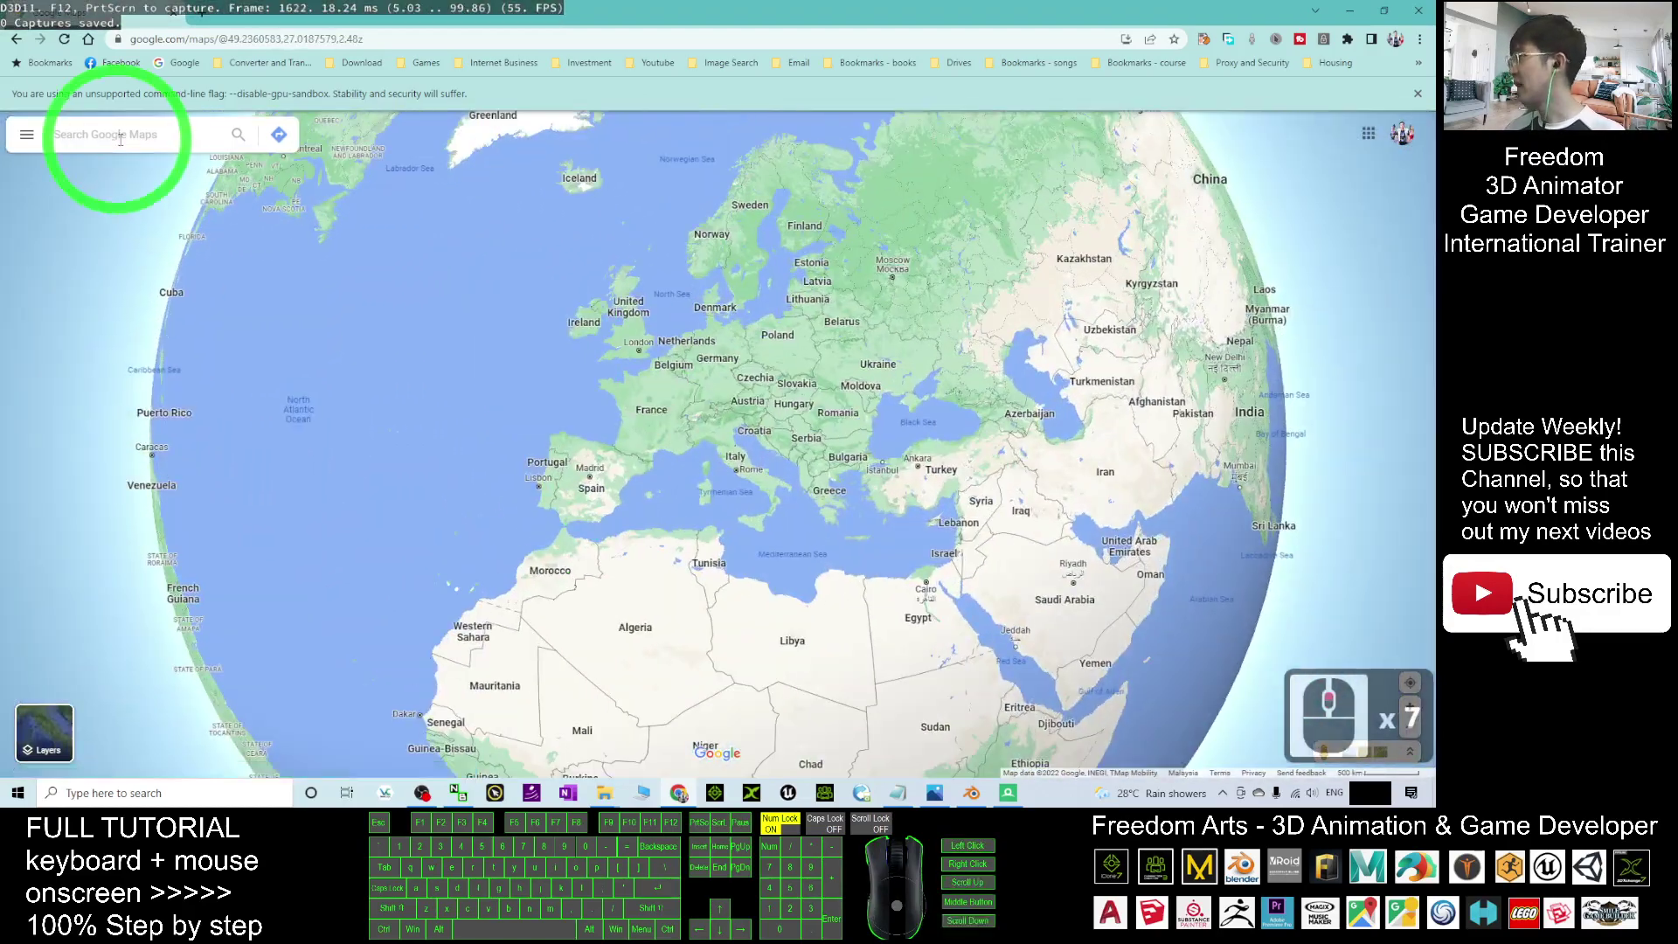
# Search Google Maps for "paris eiffel" and choose the Eiffel Tower in Paris, France
pyautogui.click(131, 135)
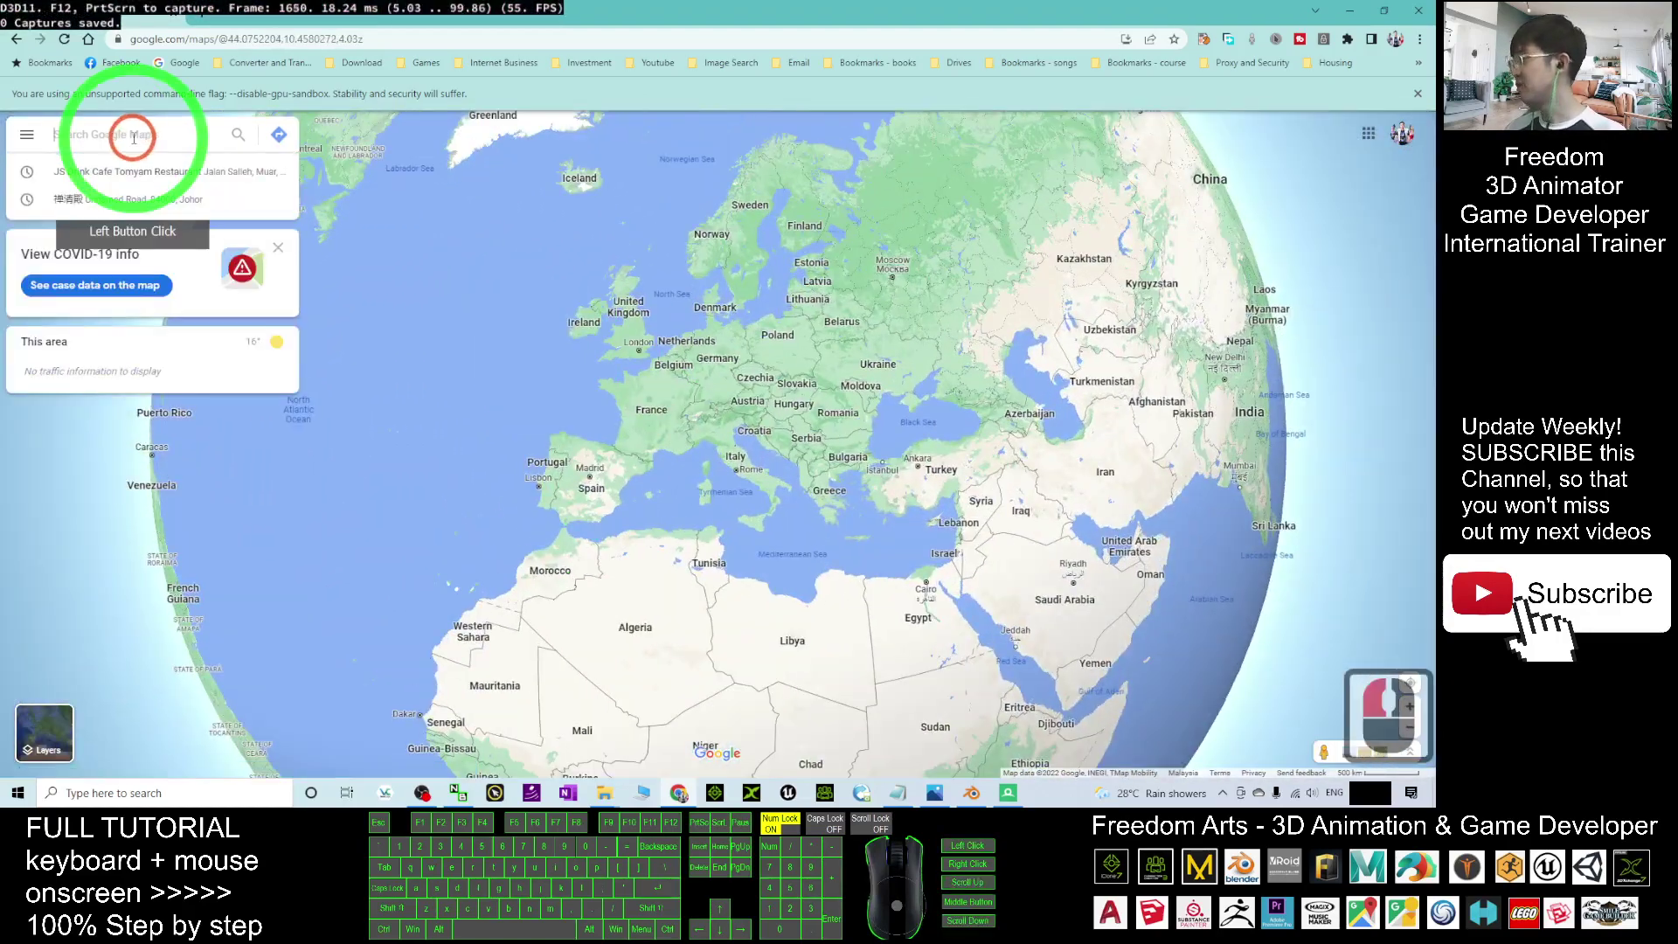
pyautogui.write('paris eiffel')
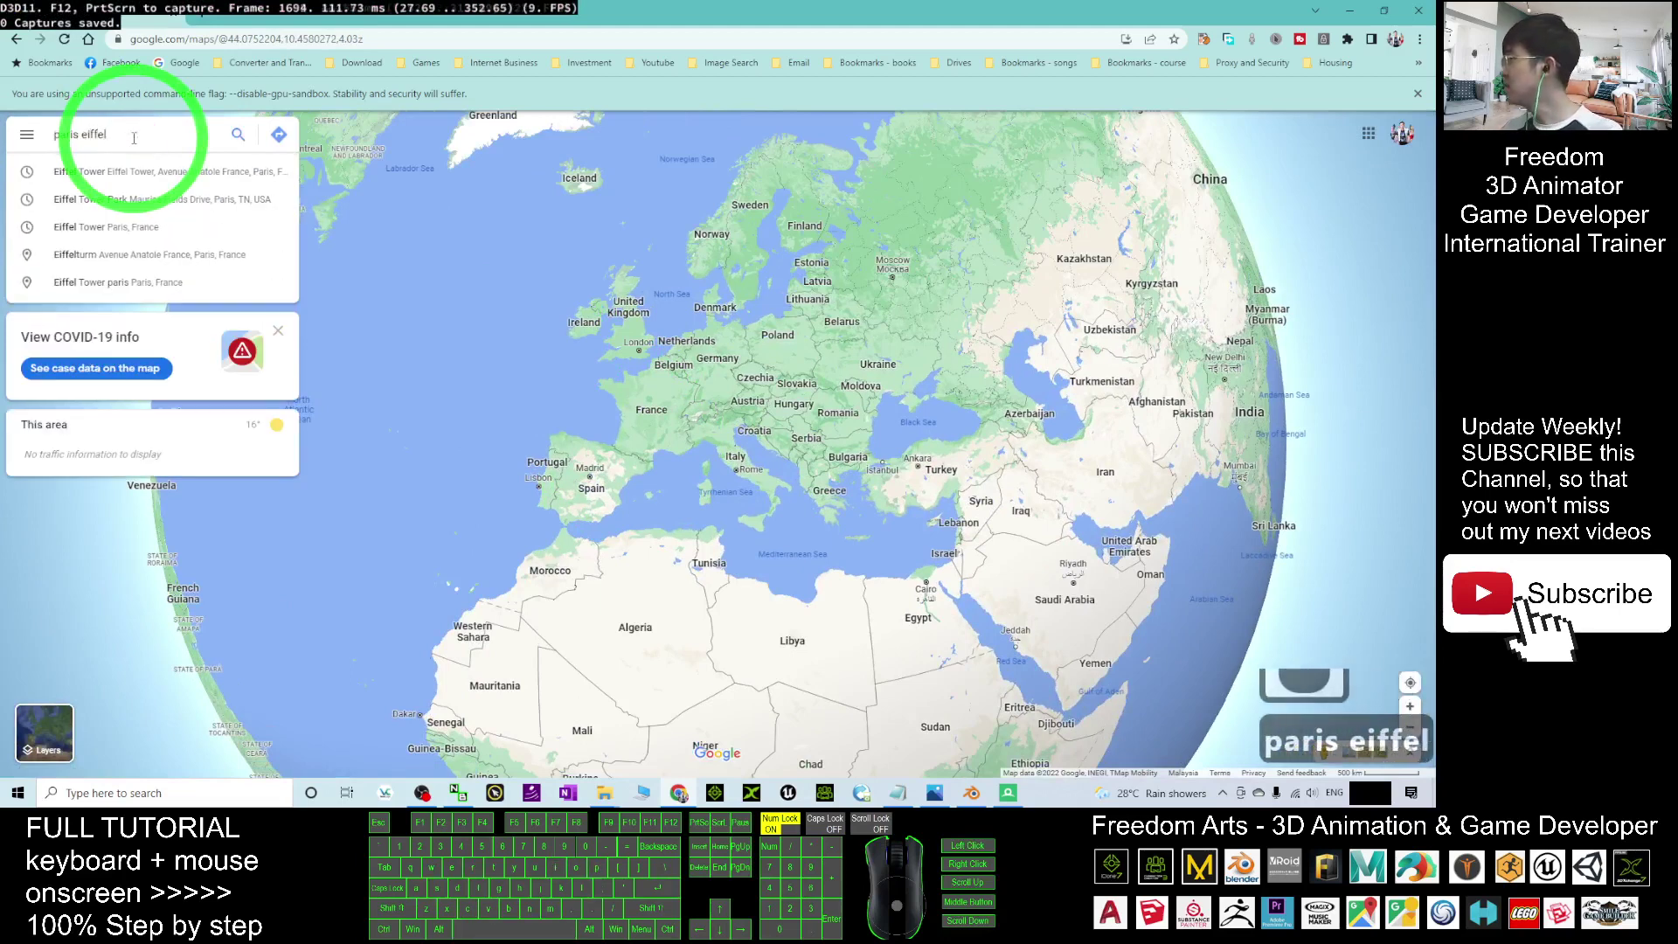
pyautogui.click(175, 172)
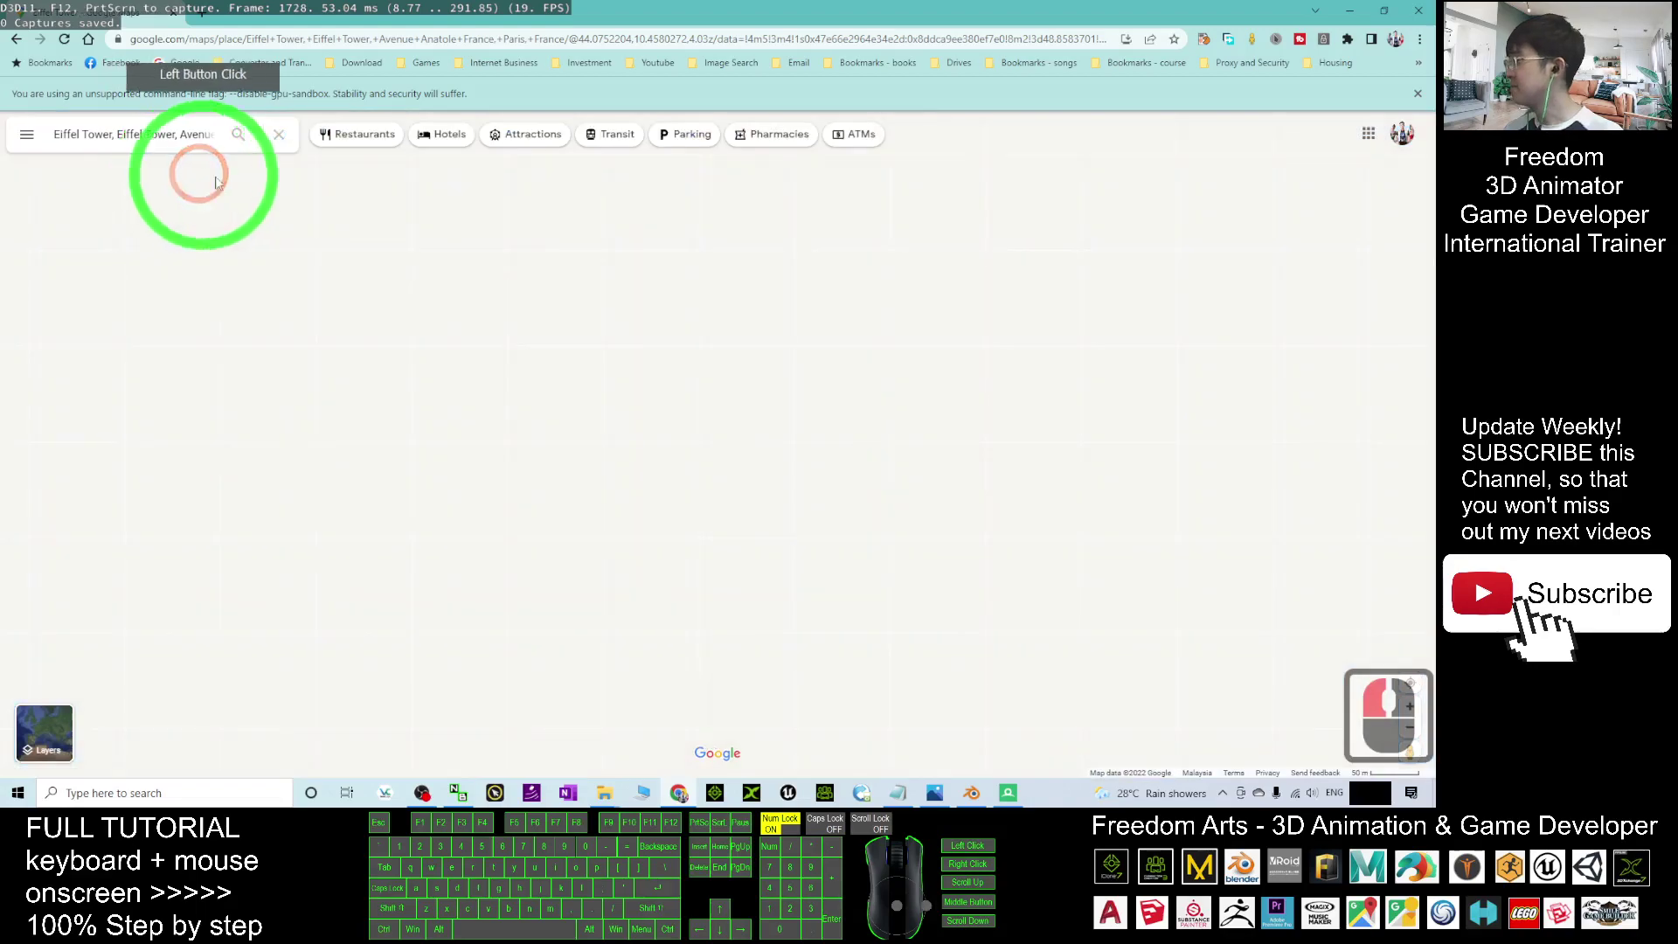
# Switch the map to satellite imagery in 3D and frame the Eiffel Tower with the surrounding river and buildings
pyautogui.scroll(4, 921, 405)
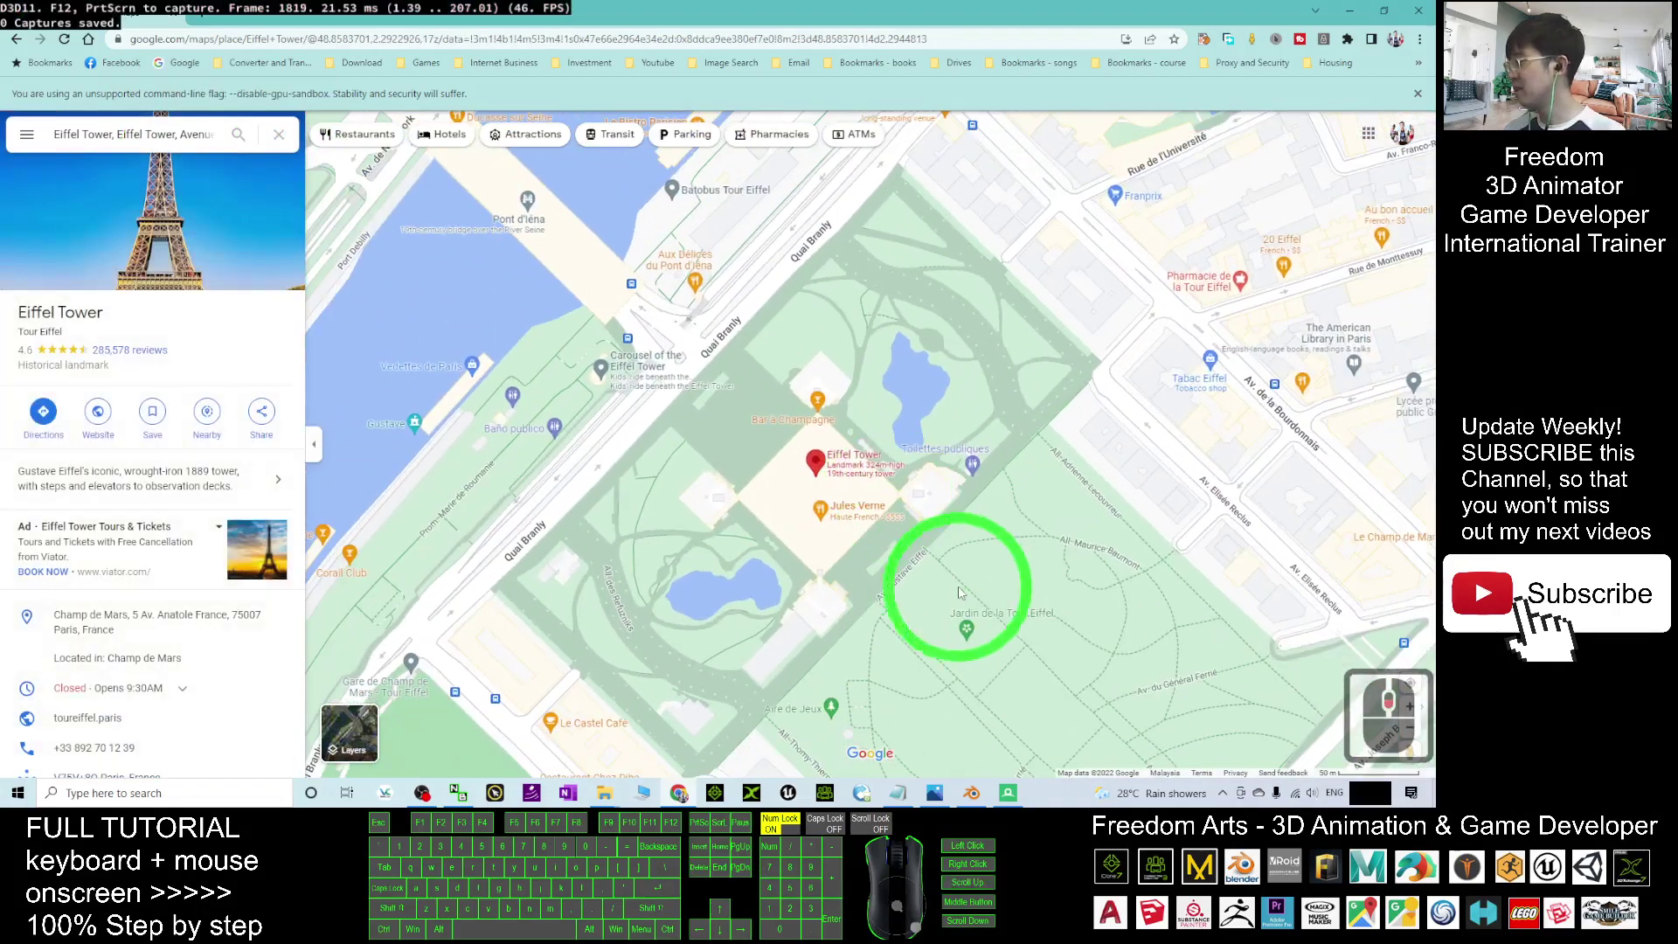
pyautogui.moveTo(955, 580); pyautogui.dragTo(914, 531)
pyautogui.click(336, 726)
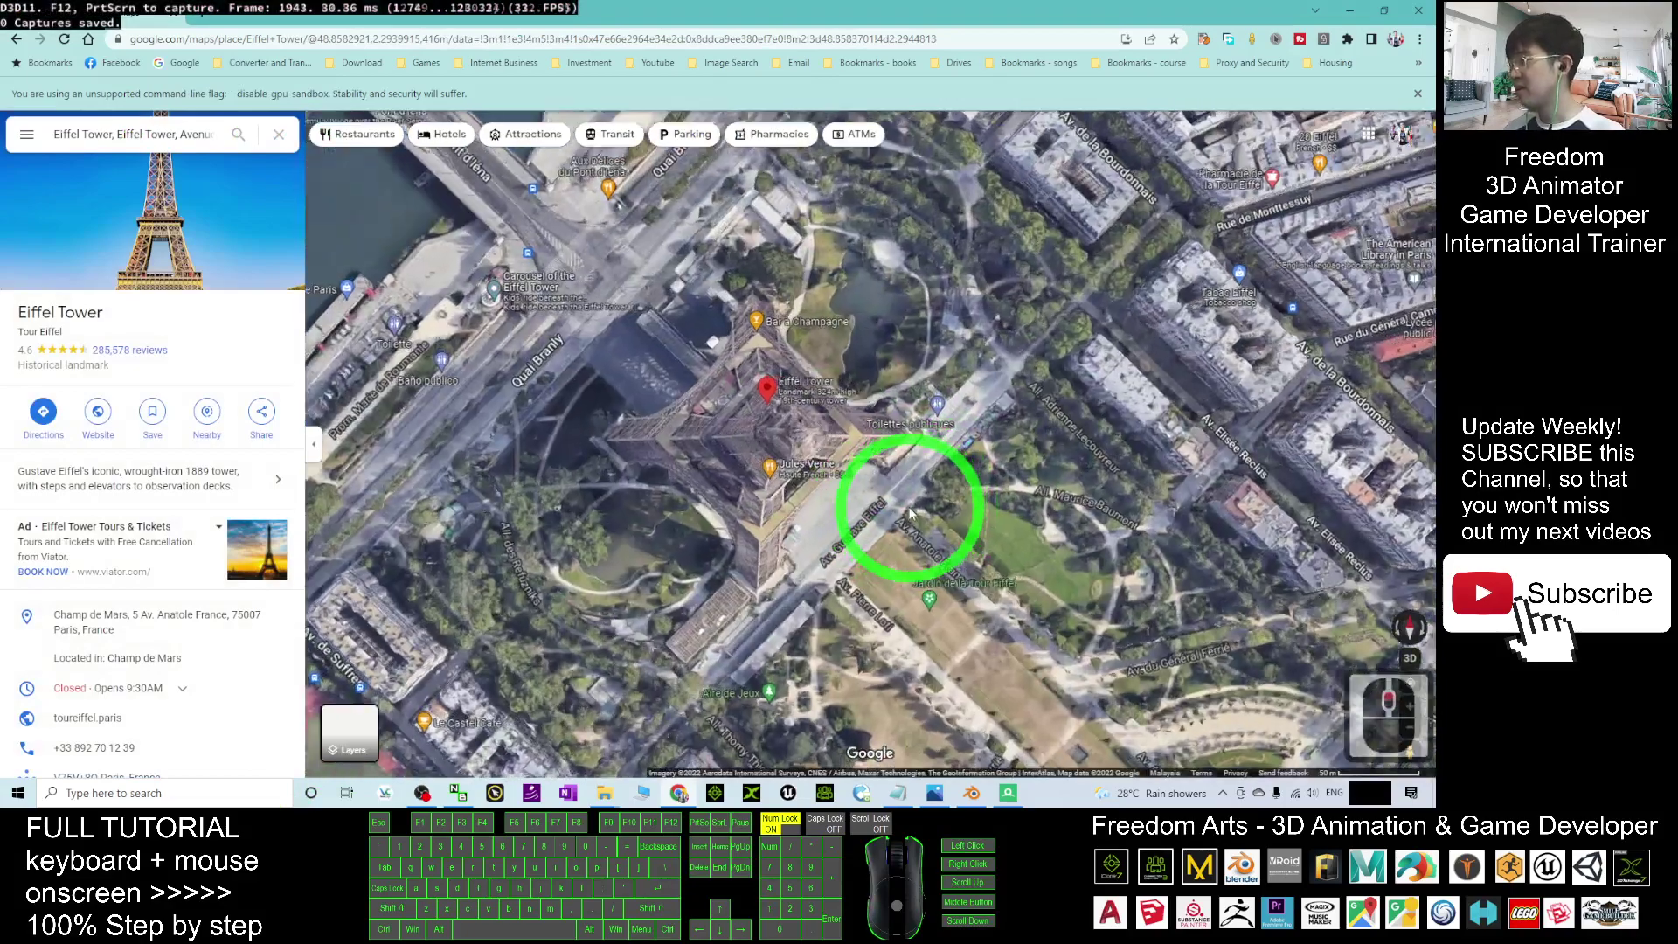
pyautogui.scroll(-2, 910, 511)
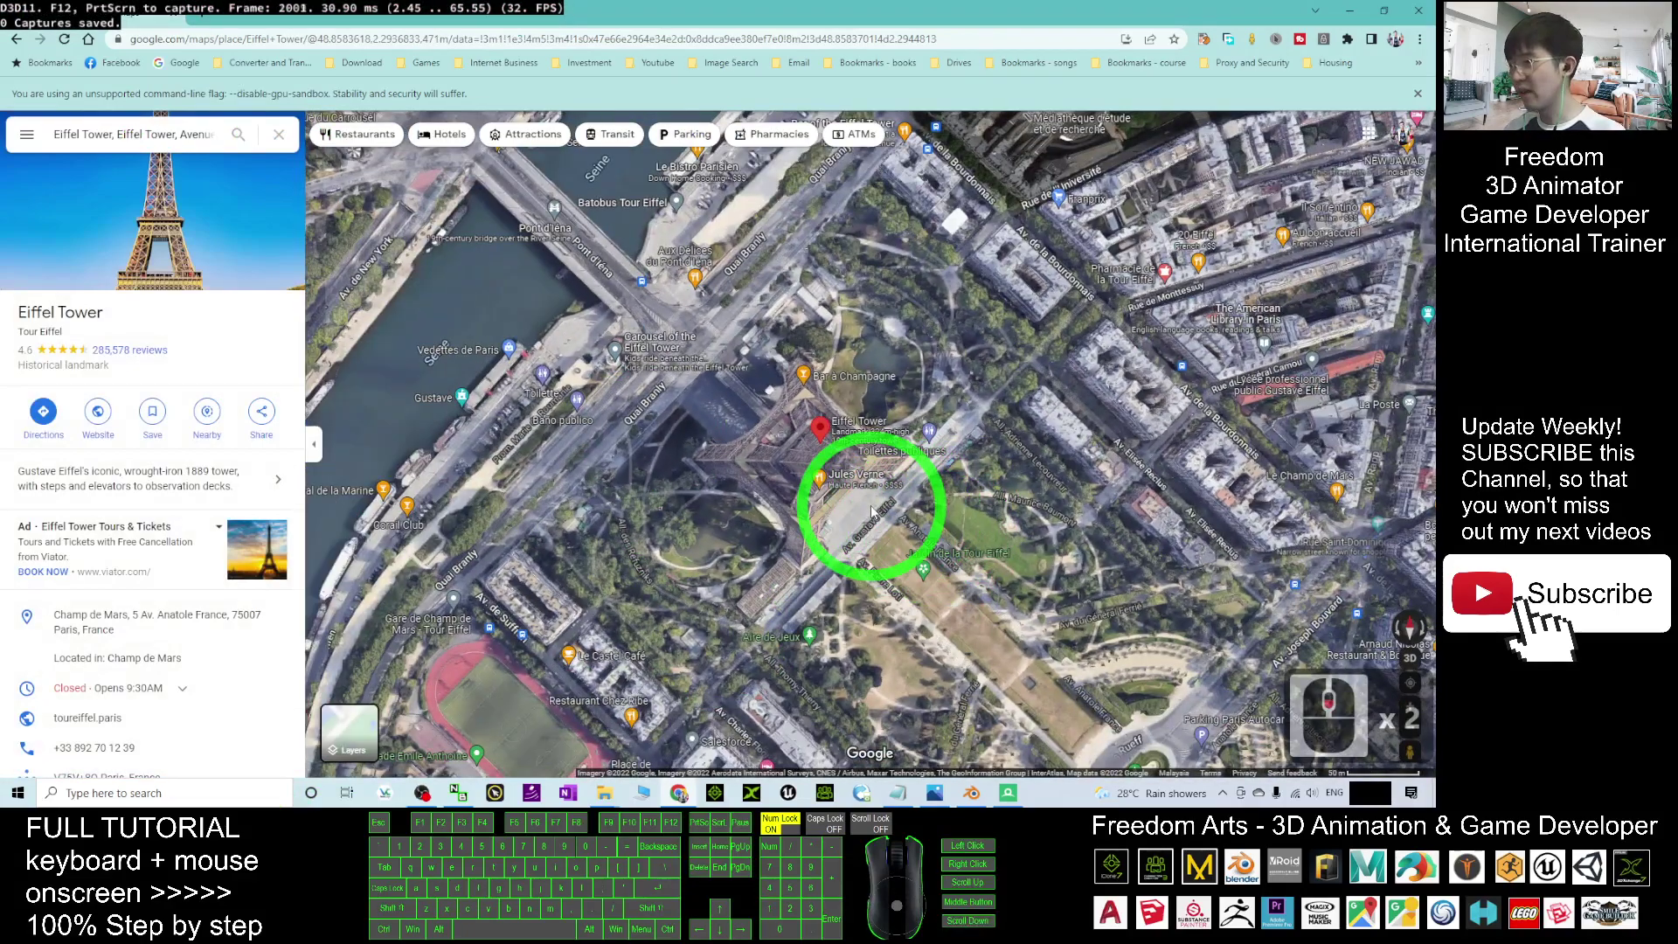
pyautogui.click(1410, 658)
pyautogui.moveTo(929, 525); pyautogui.dragTo(1019, 485)
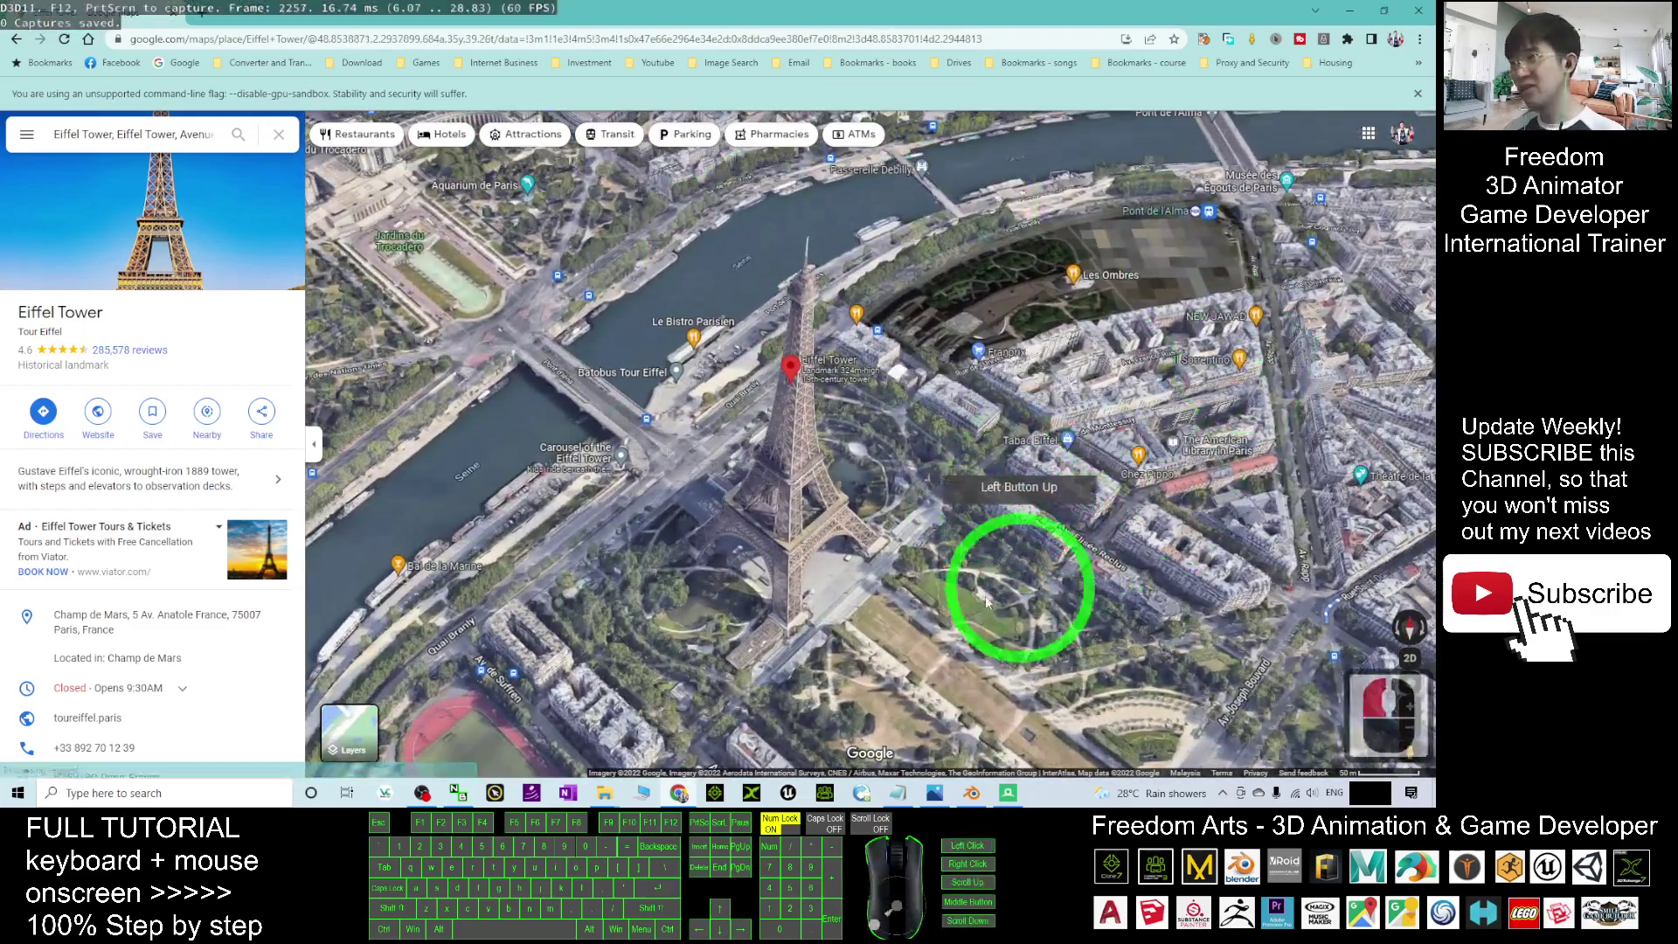
pyautogui.moveTo(827, 538); pyautogui.dragTo(1183, 487)
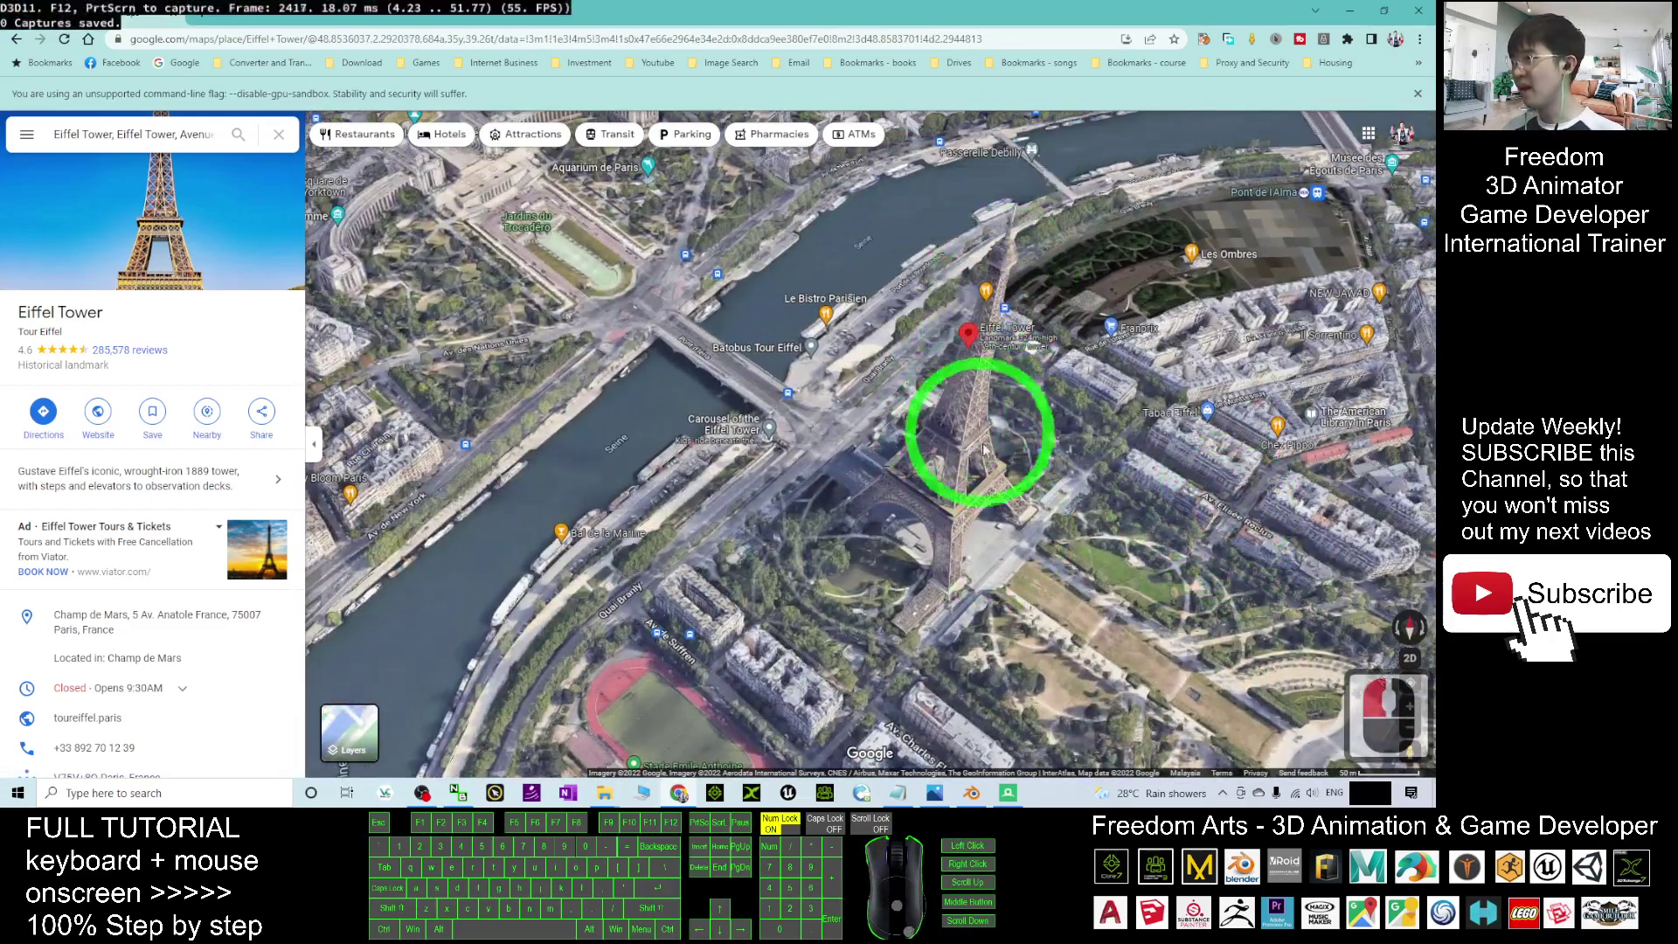
pyautogui.moveTo(749, 529); pyautogui.dragTo(955, 693)
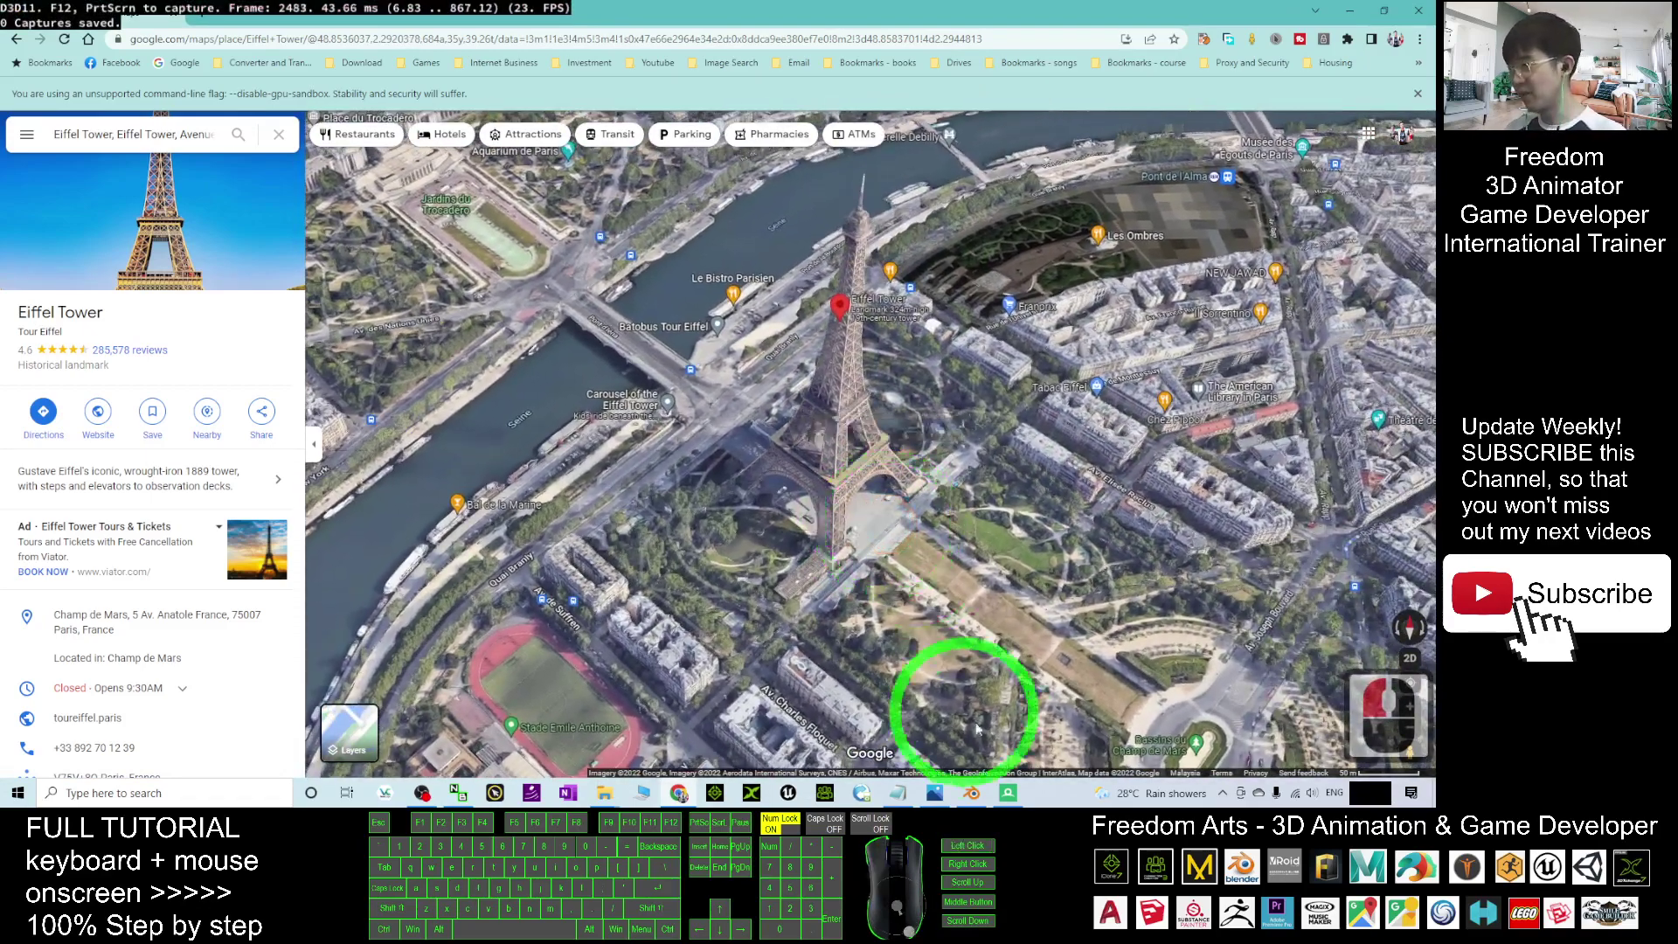
# In RenderDoc, trigger a frame capture after a 5-second delay and move the Eiffel Tower 3D map in Chrome until it is taken
pyautogui.click(1009, 794)
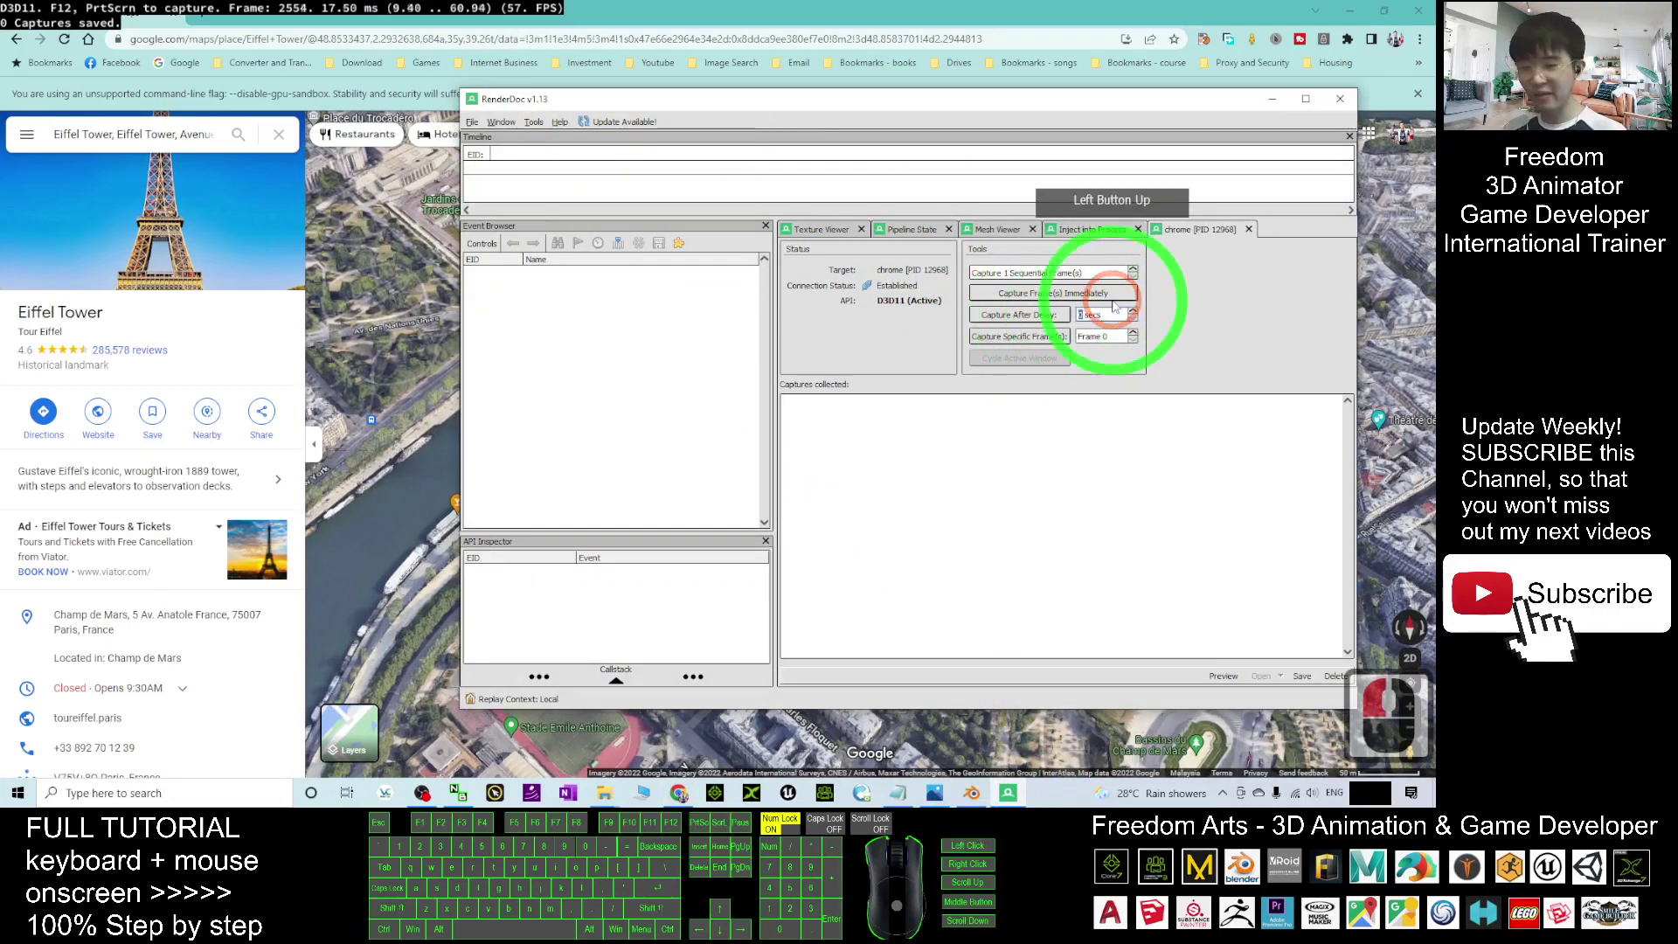
pyautogui.click(1016, 317)
pyautogui.click(954, 6)
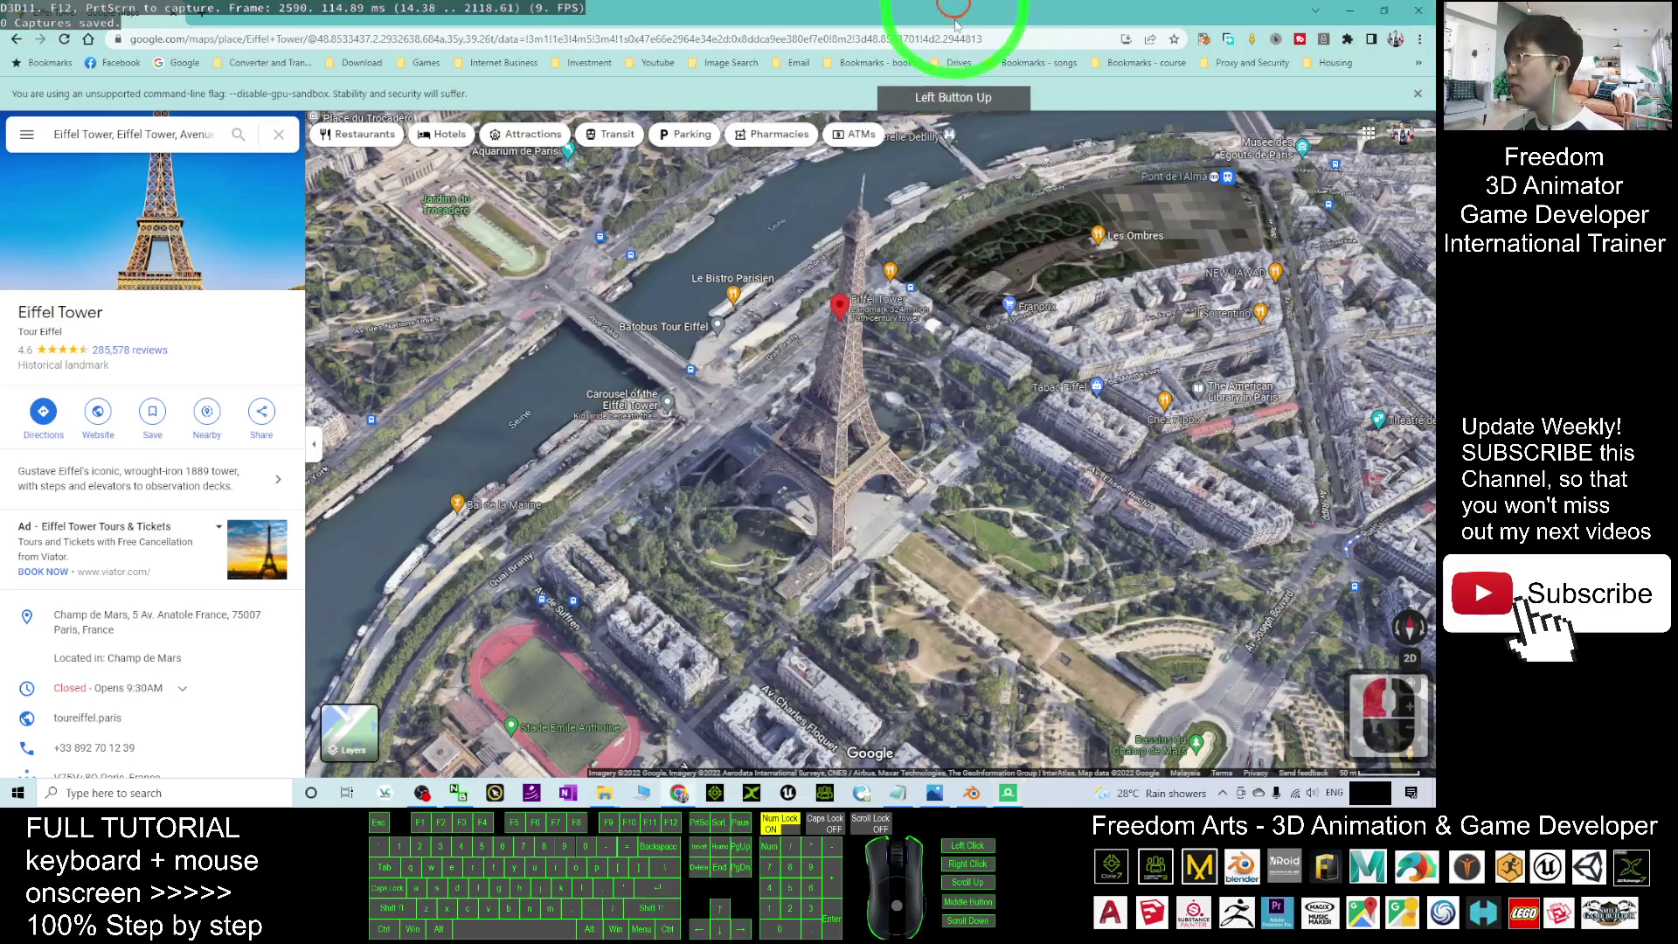
pyautogui.moveTo(961, 456); pyautogui.dragTo(945, 525)
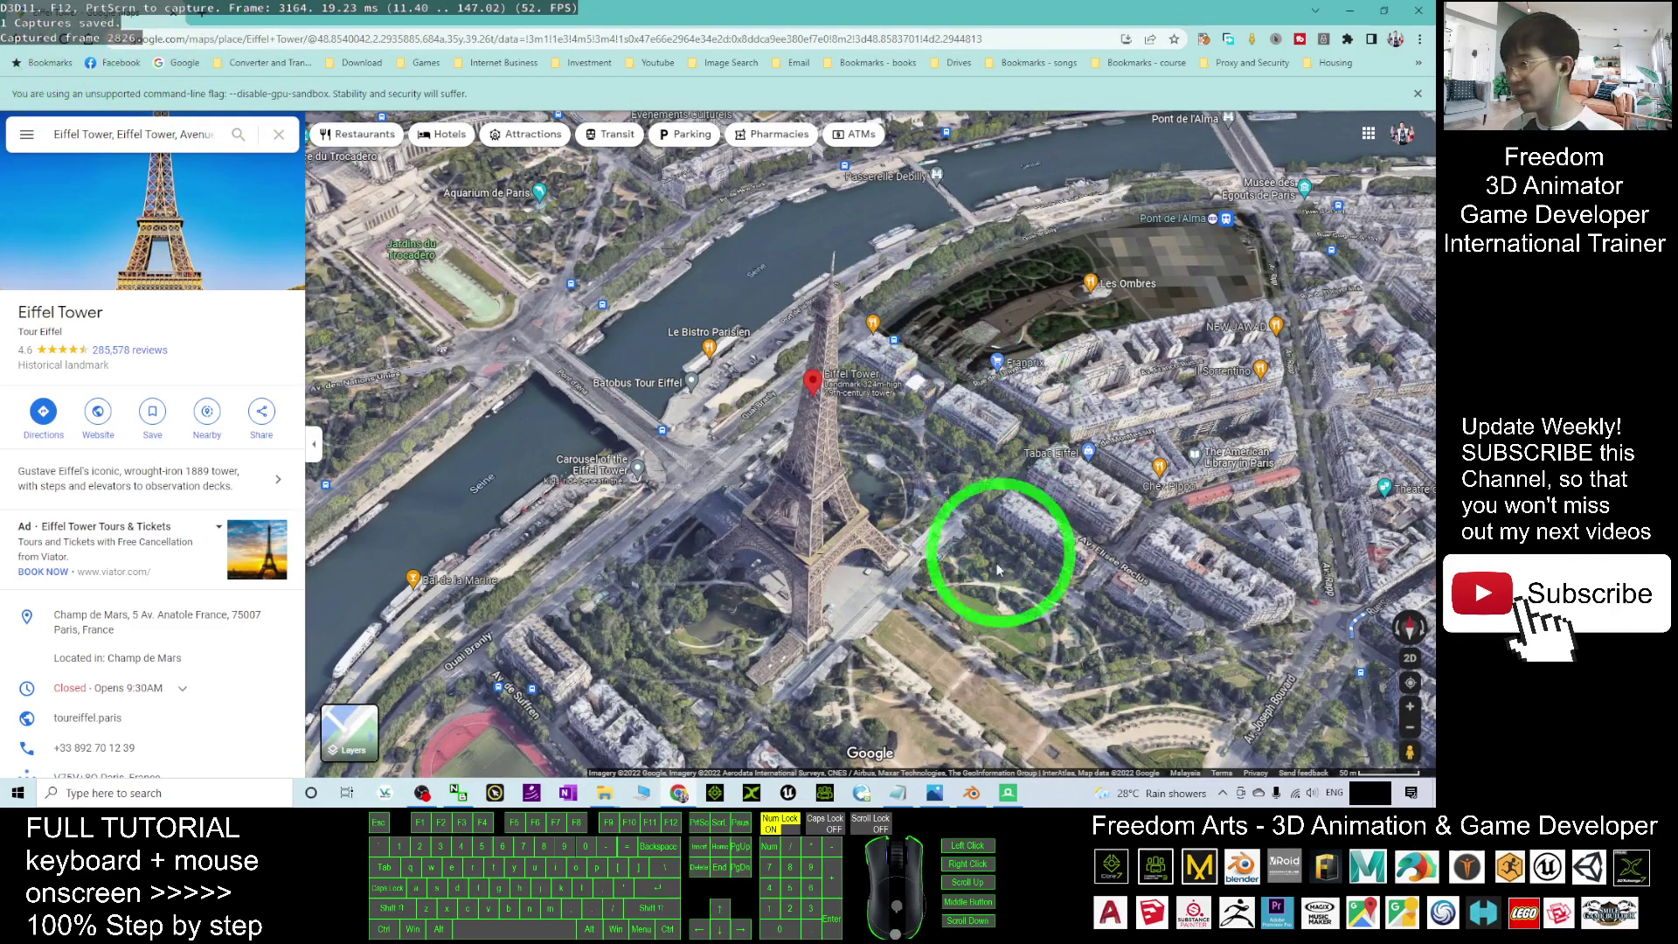
# Return to RenderDoc, close Chrome and the grabber folder window, and move the notes out of the way
pyautogui.click(1009, 791)
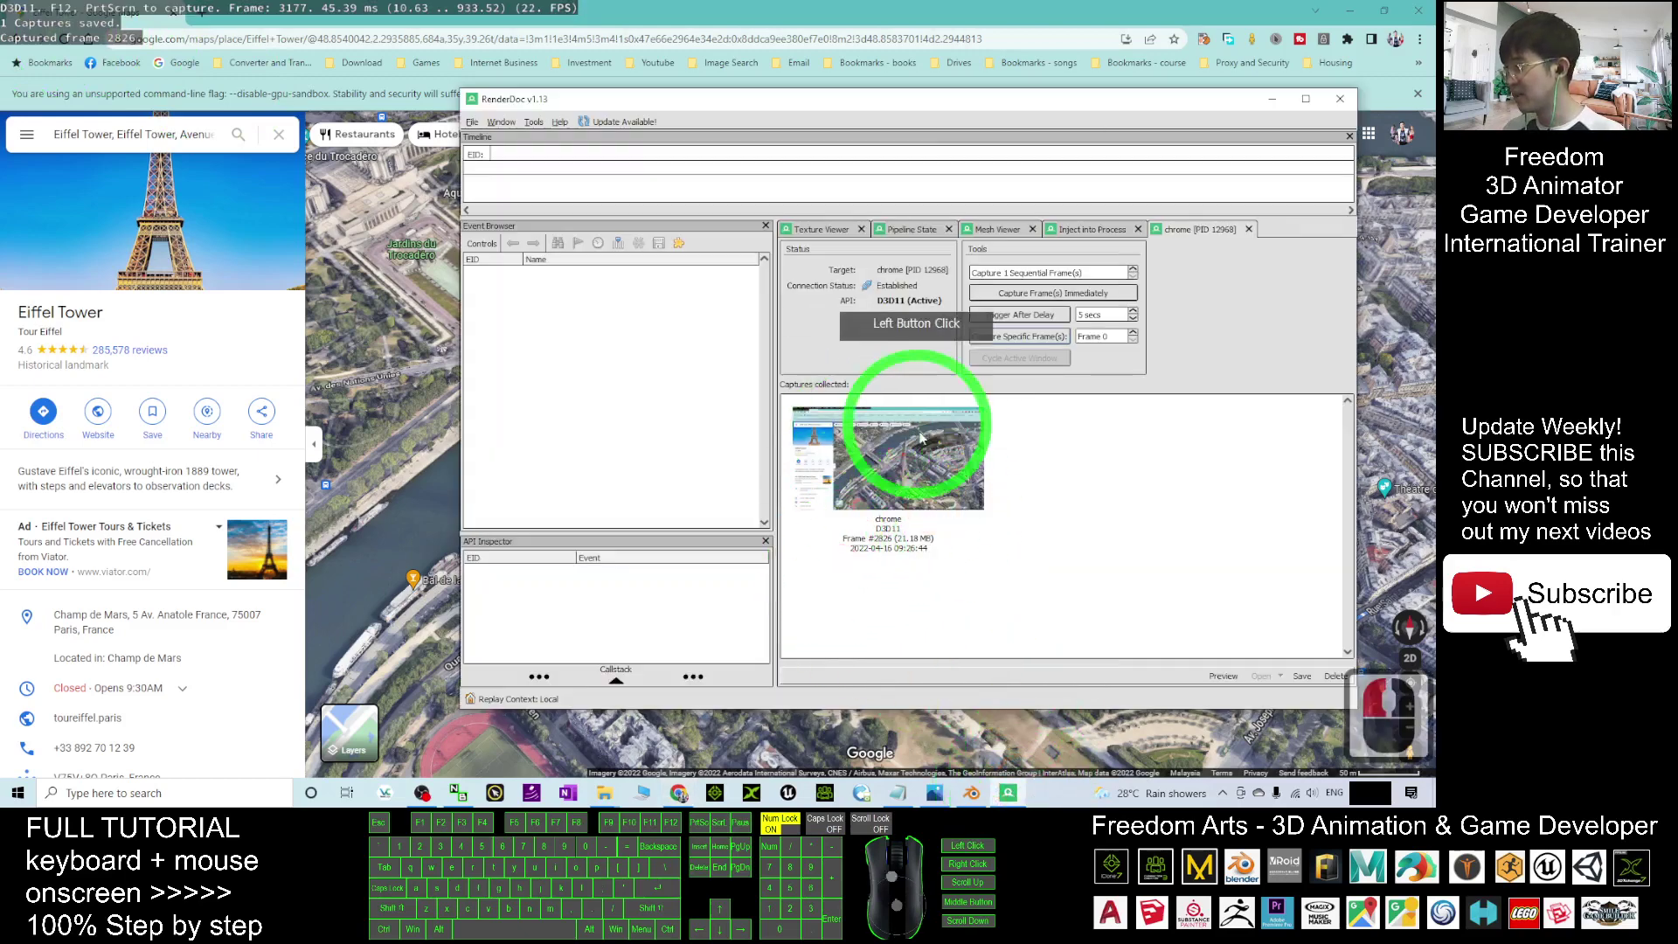
pyautogui.click(1417, 12)
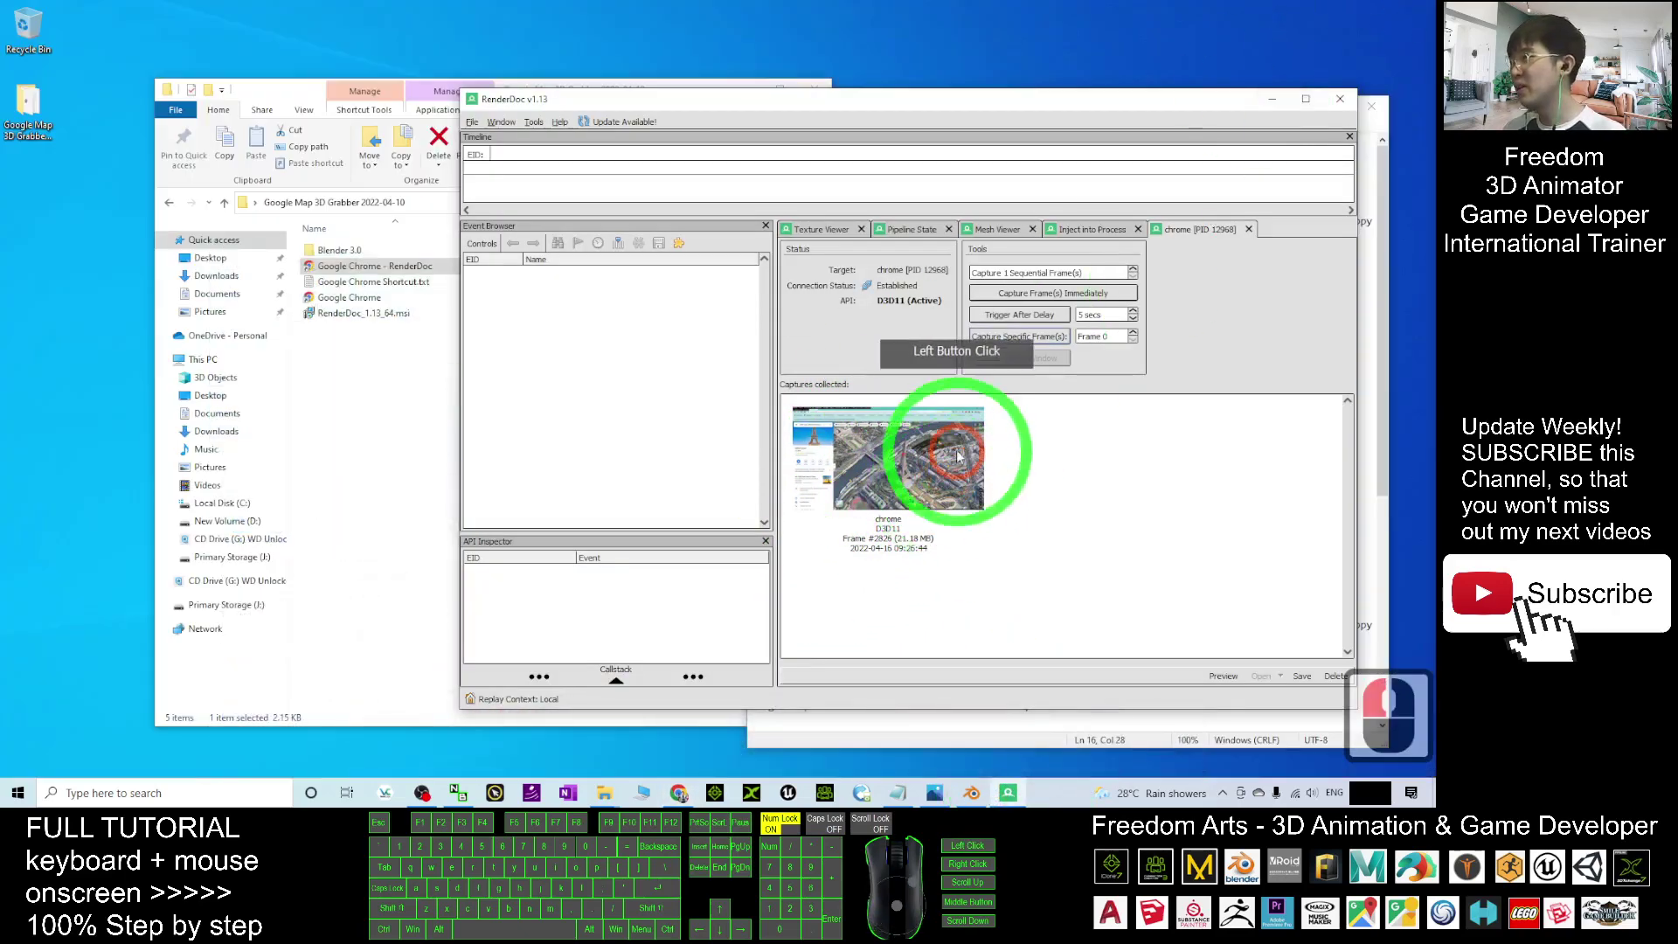
pyautogui.click(403, 106)
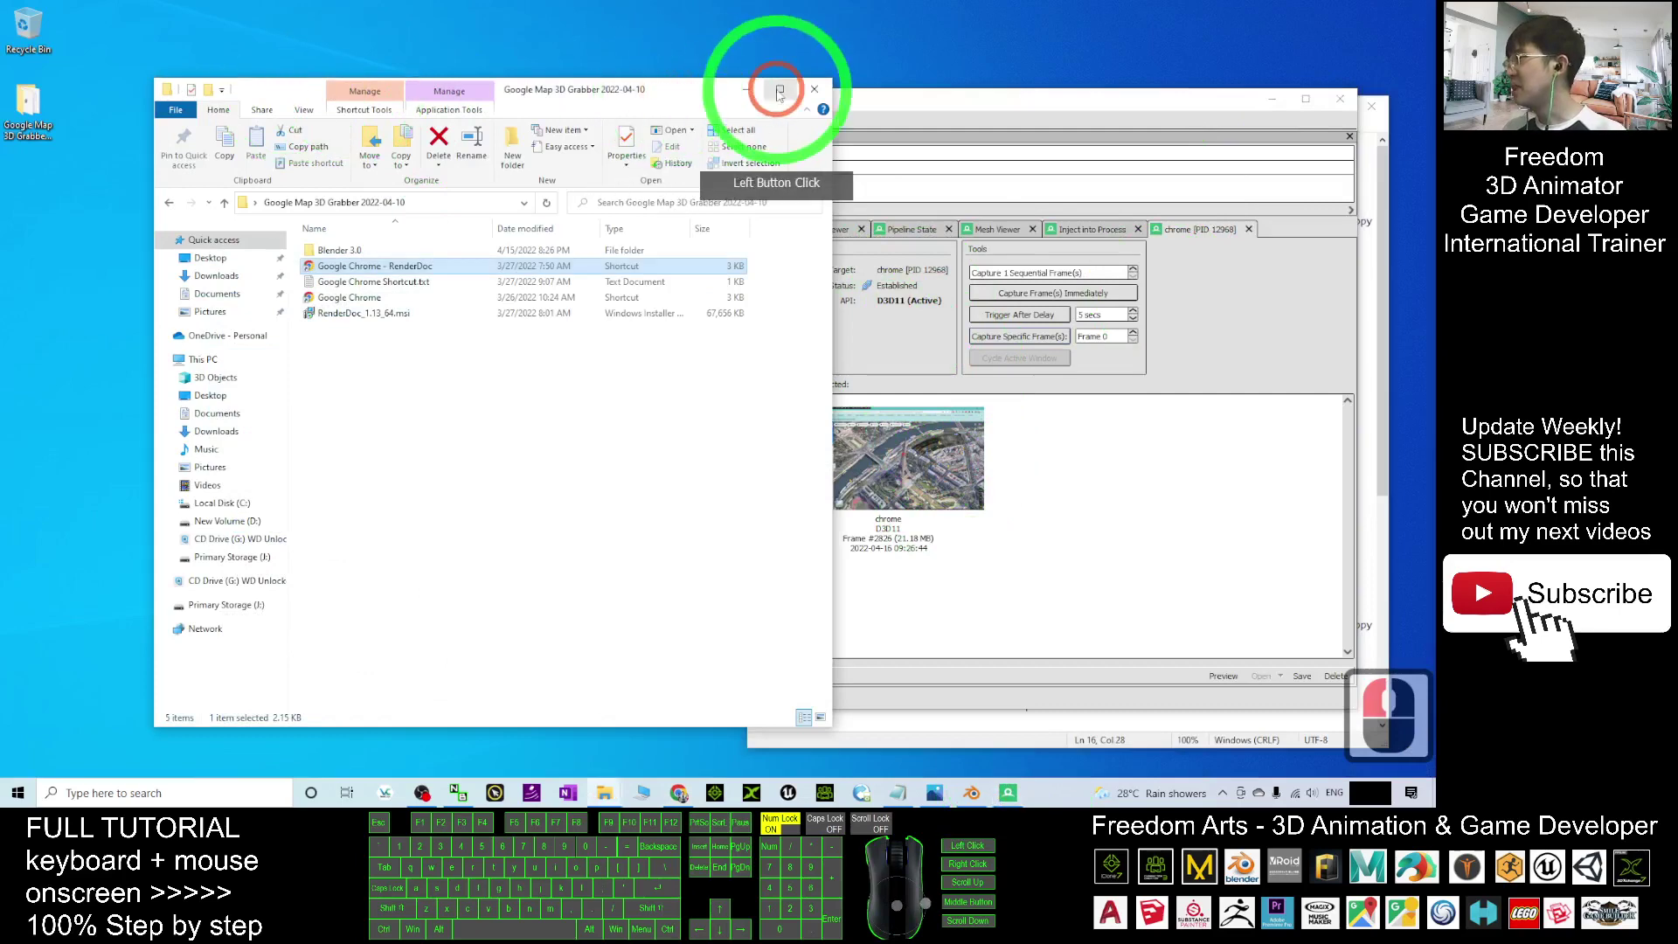
pyautogui.click(812, 91)
pyautogui.click(899, 453)
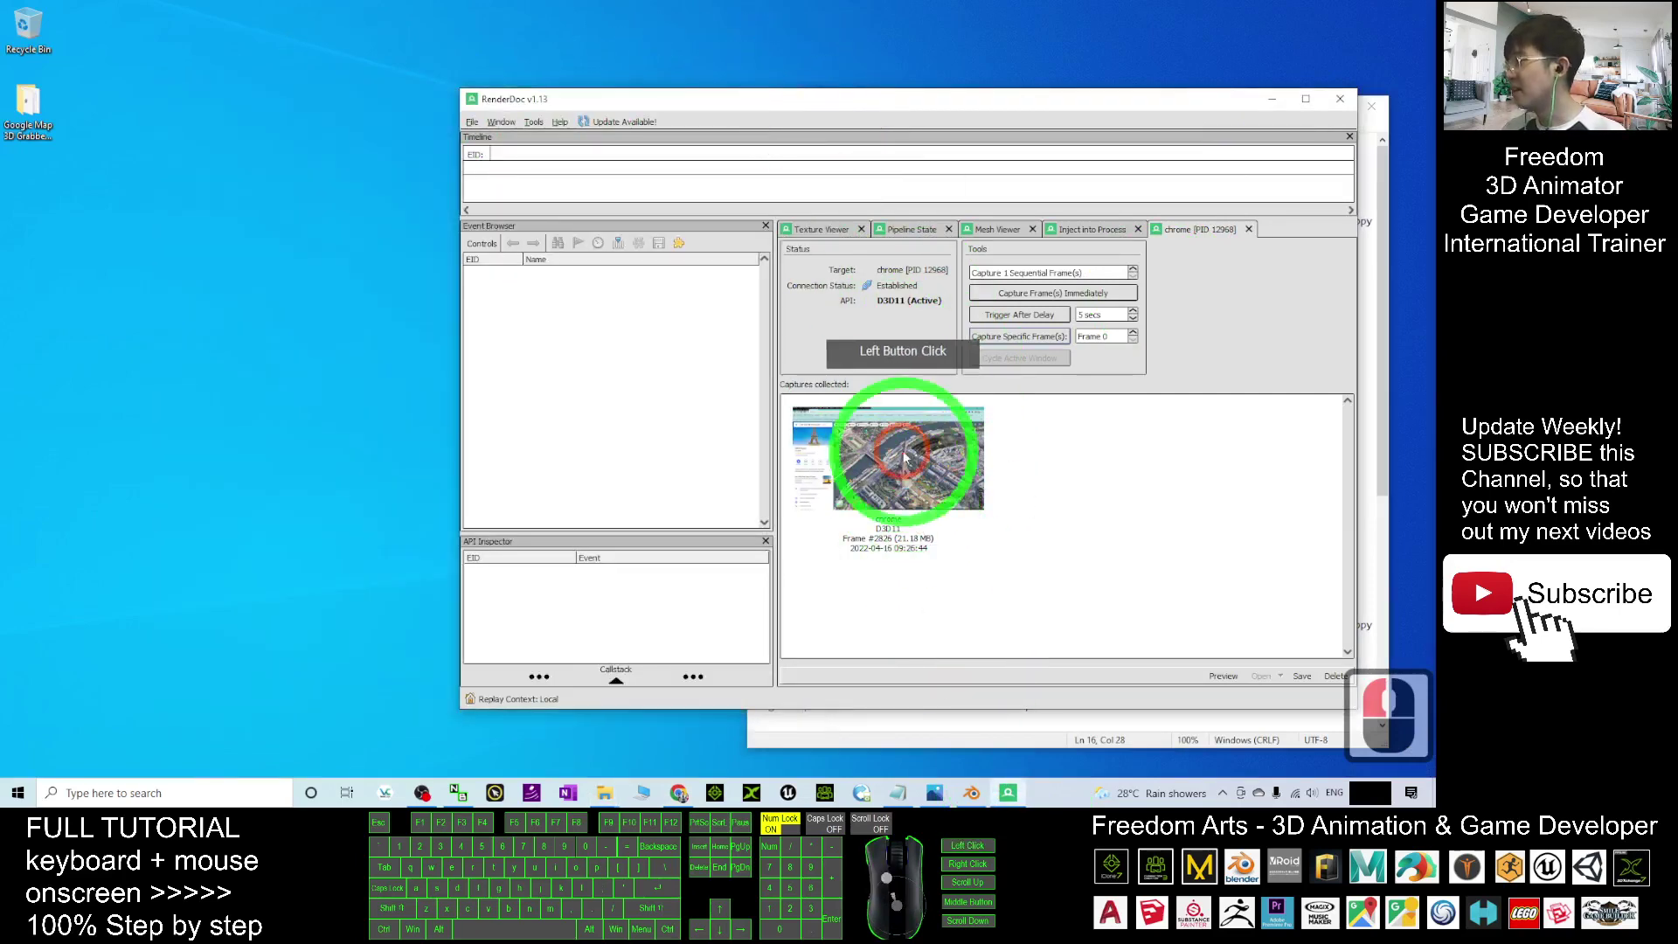
pyautogui.click(1044, 723)
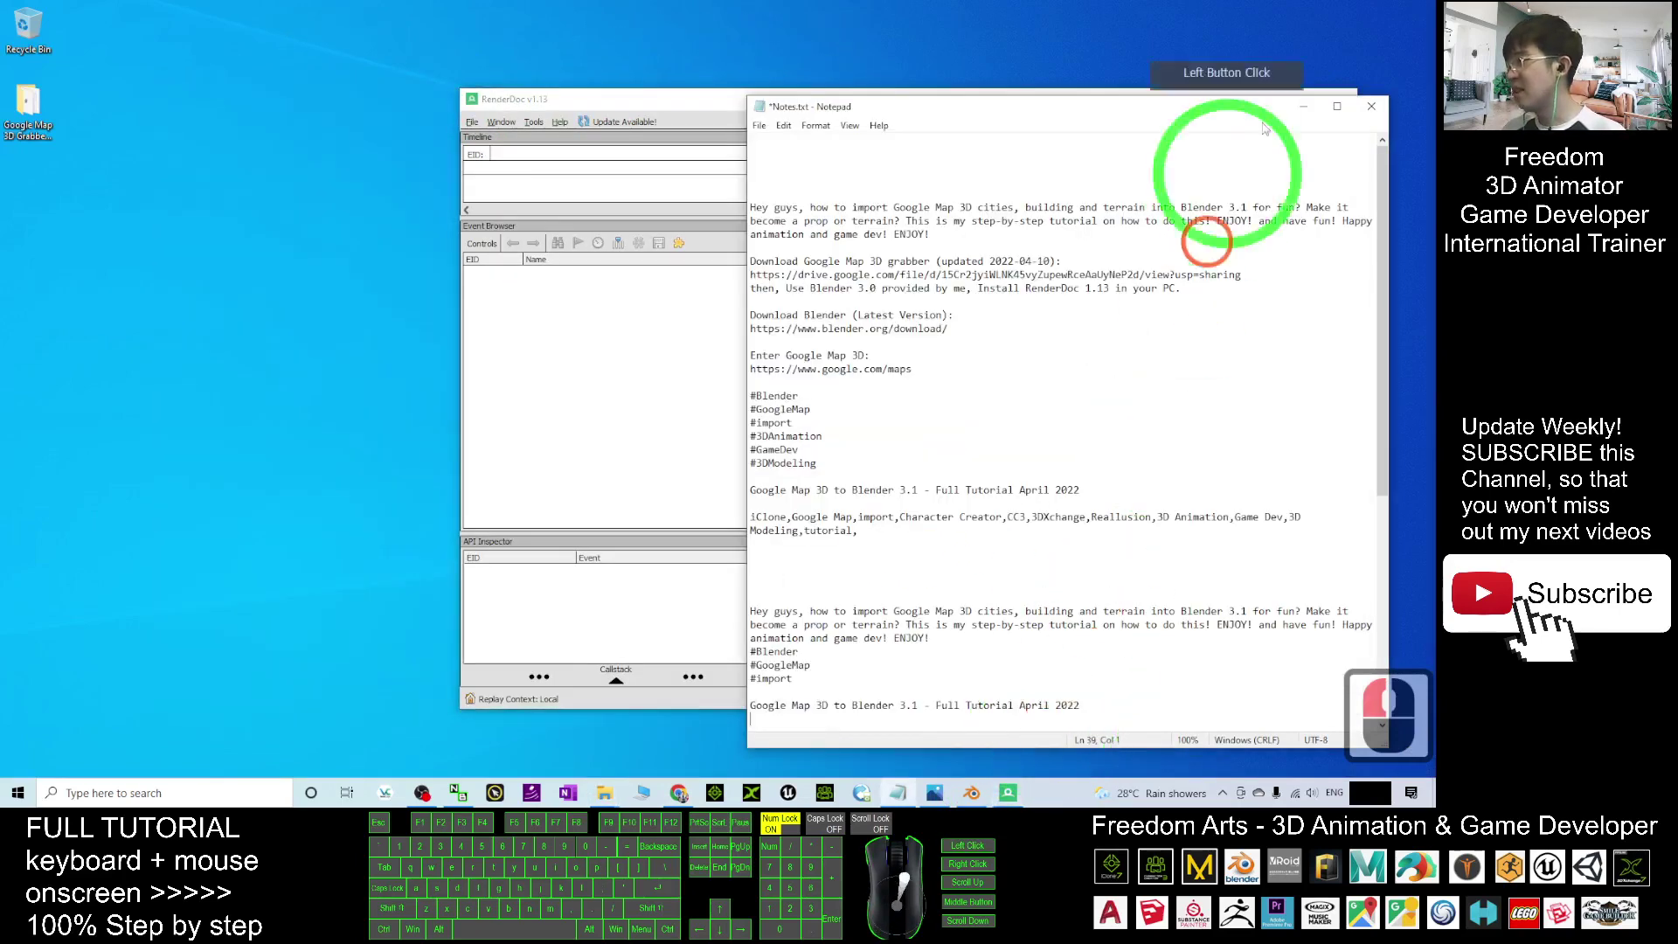
pyautogui.moveTo(1210, 105); pyautogui.dragTo(1434, 109)
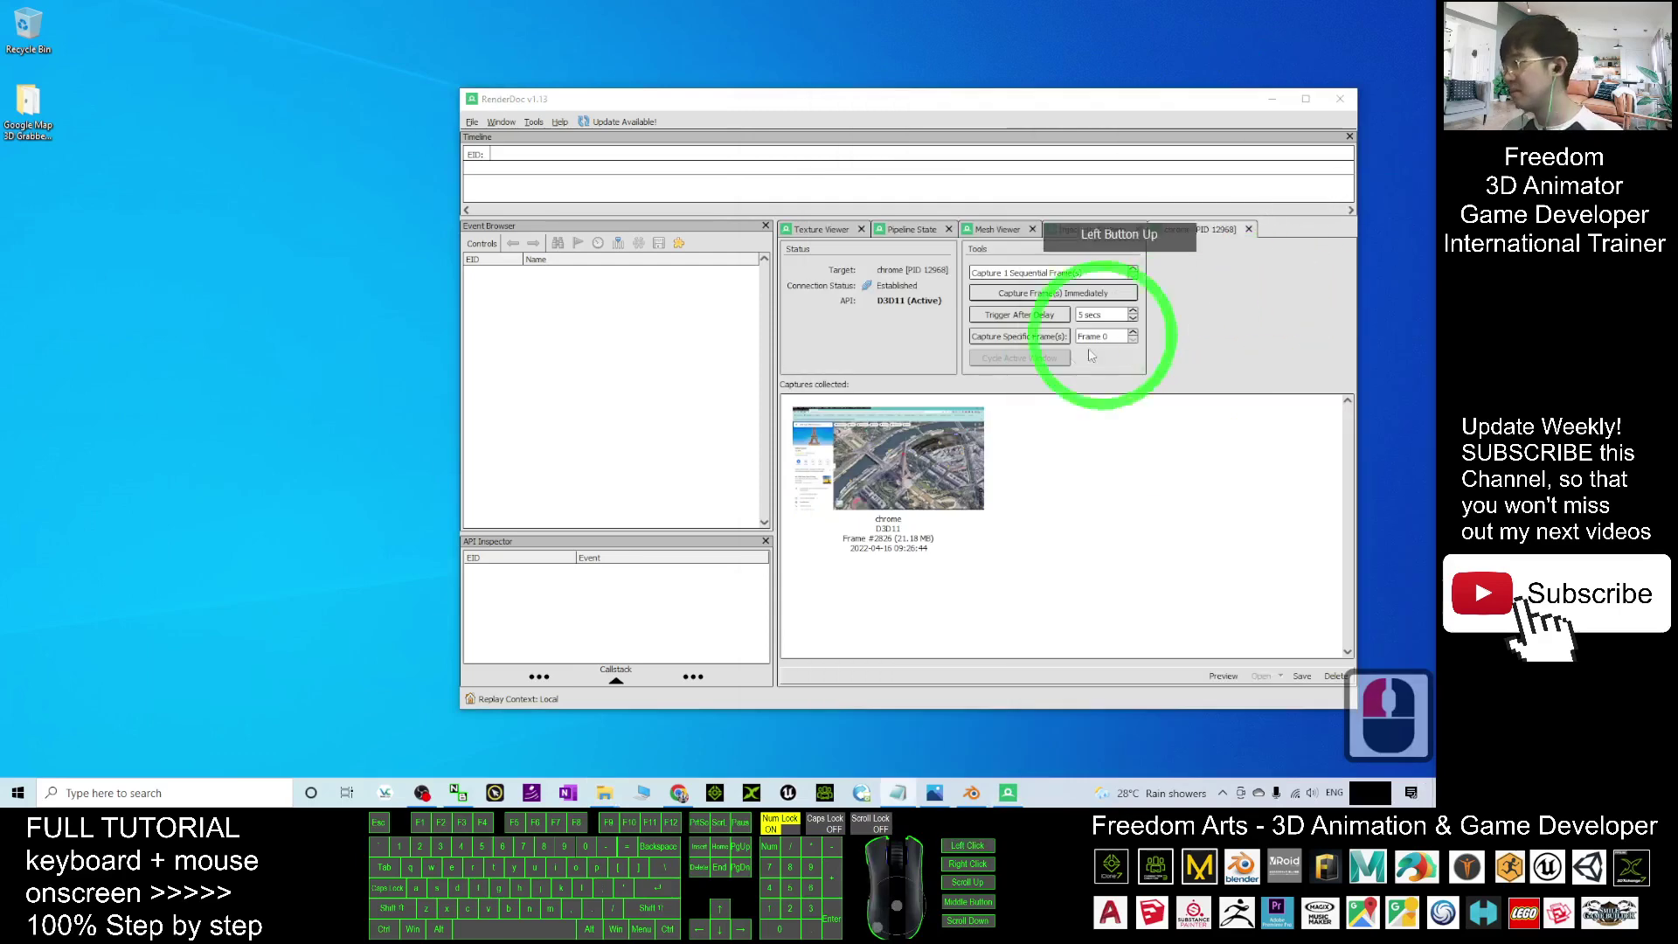
# Save the collected Chrome capture to the Desktop as "Eiffel Tower Paris" in RDC format and select the saved file there
pyautogui.rightClick(916, 486)
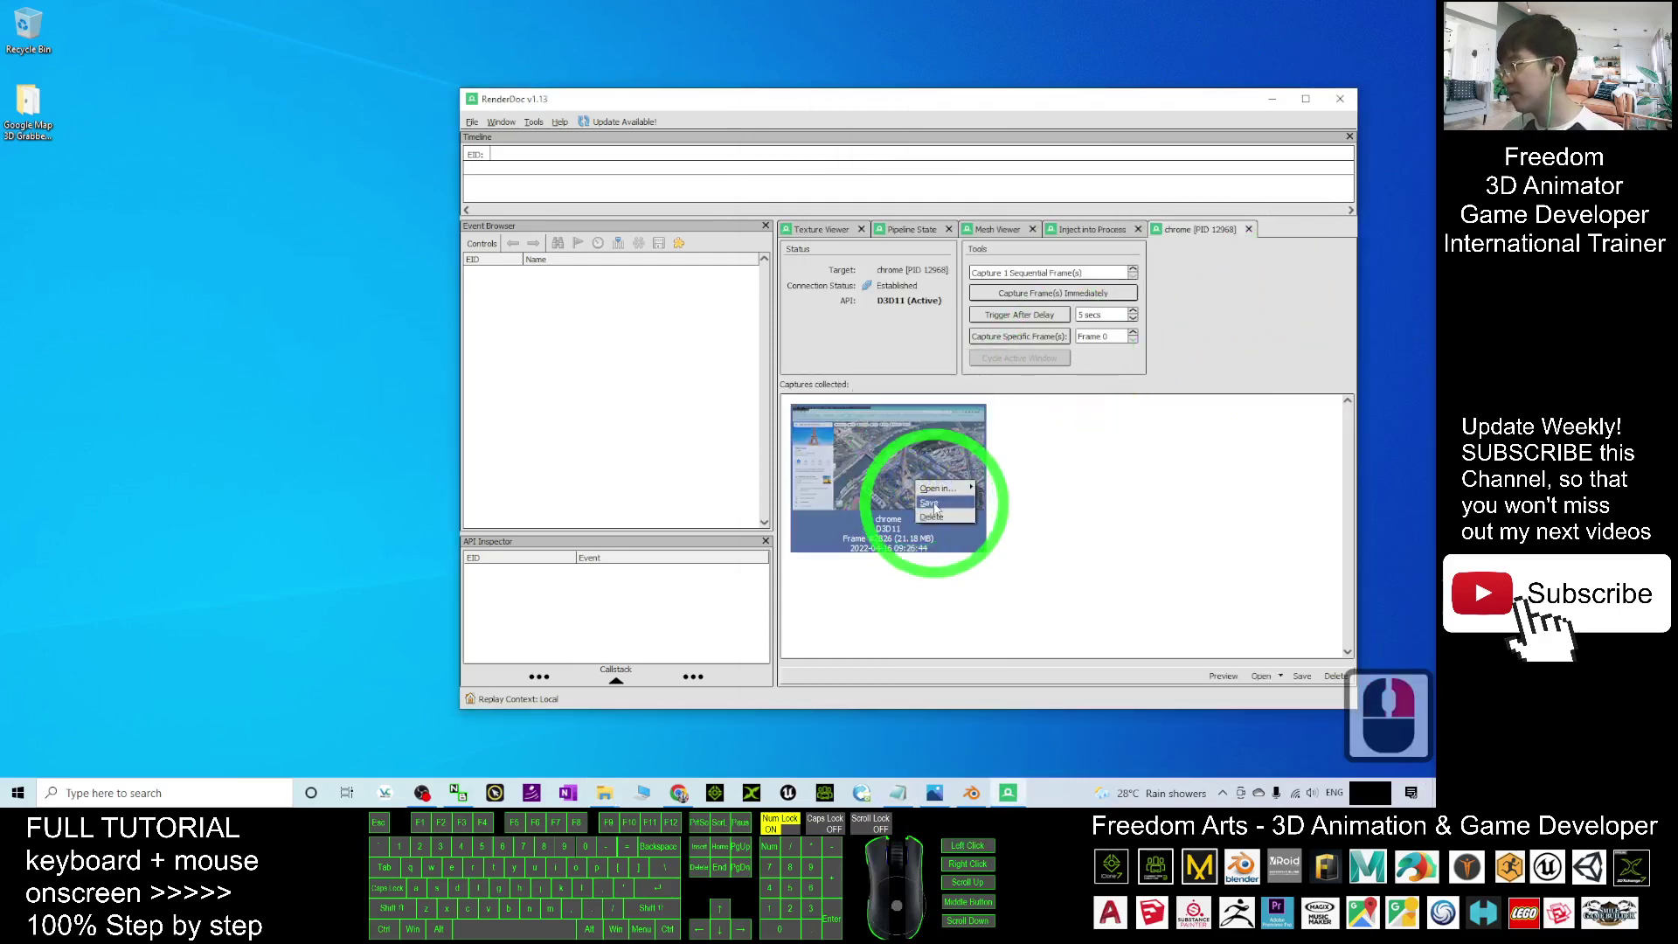
pyautogui.click(930, 504)
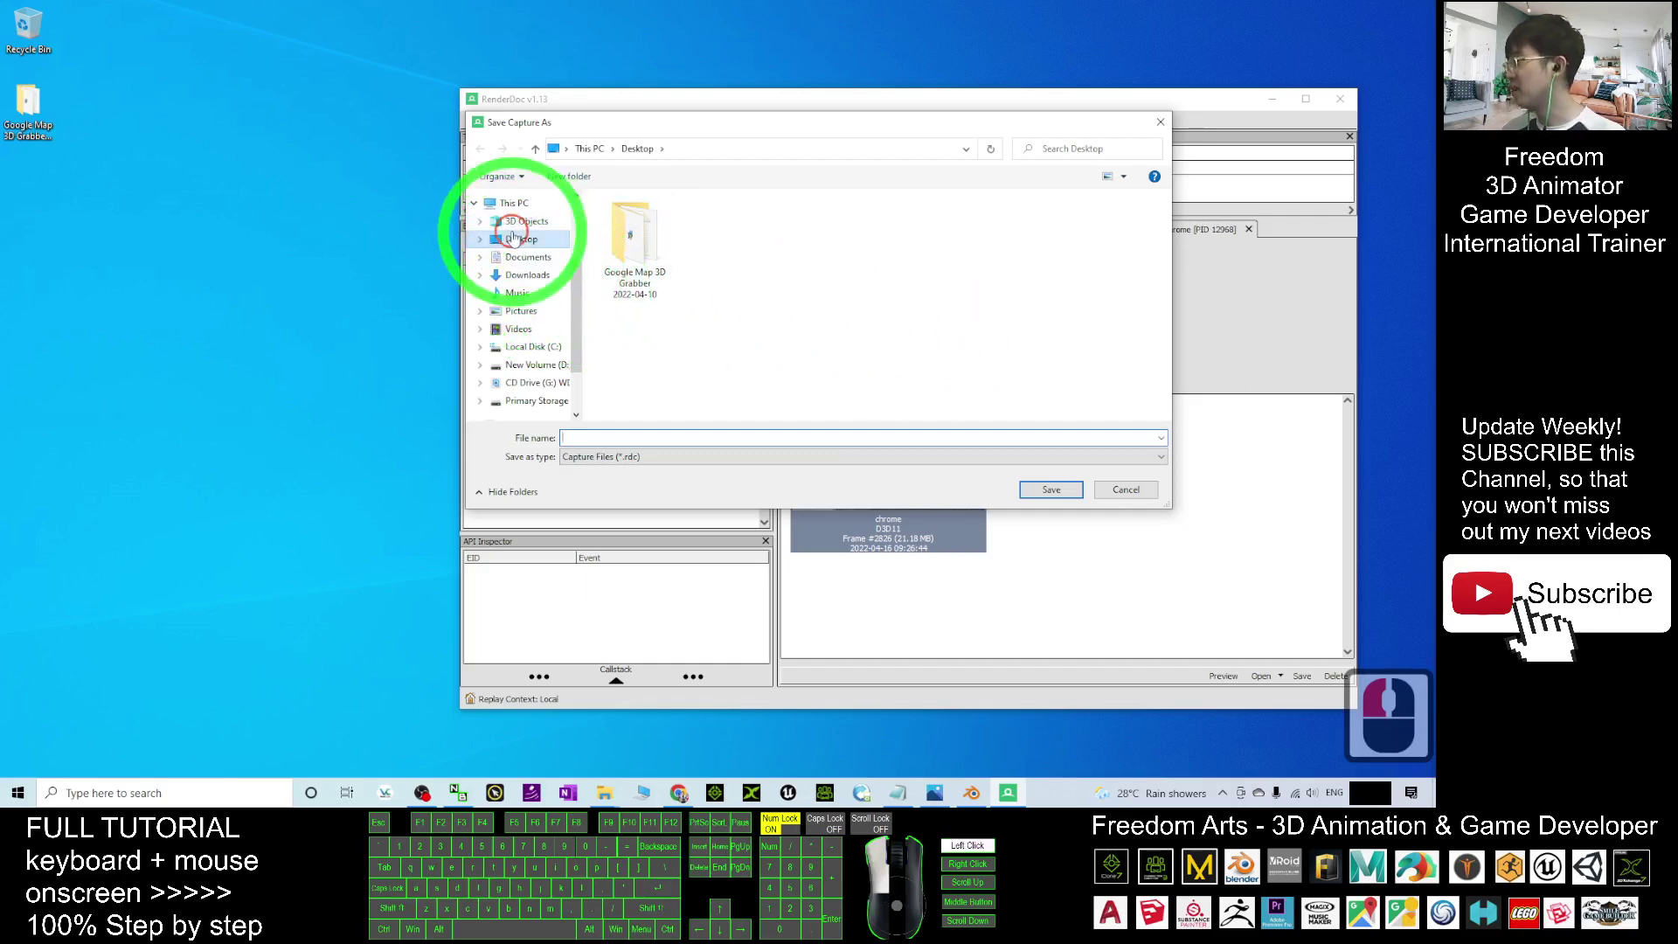
pyautogui.click(584, 436)
pyautogui.write('E')
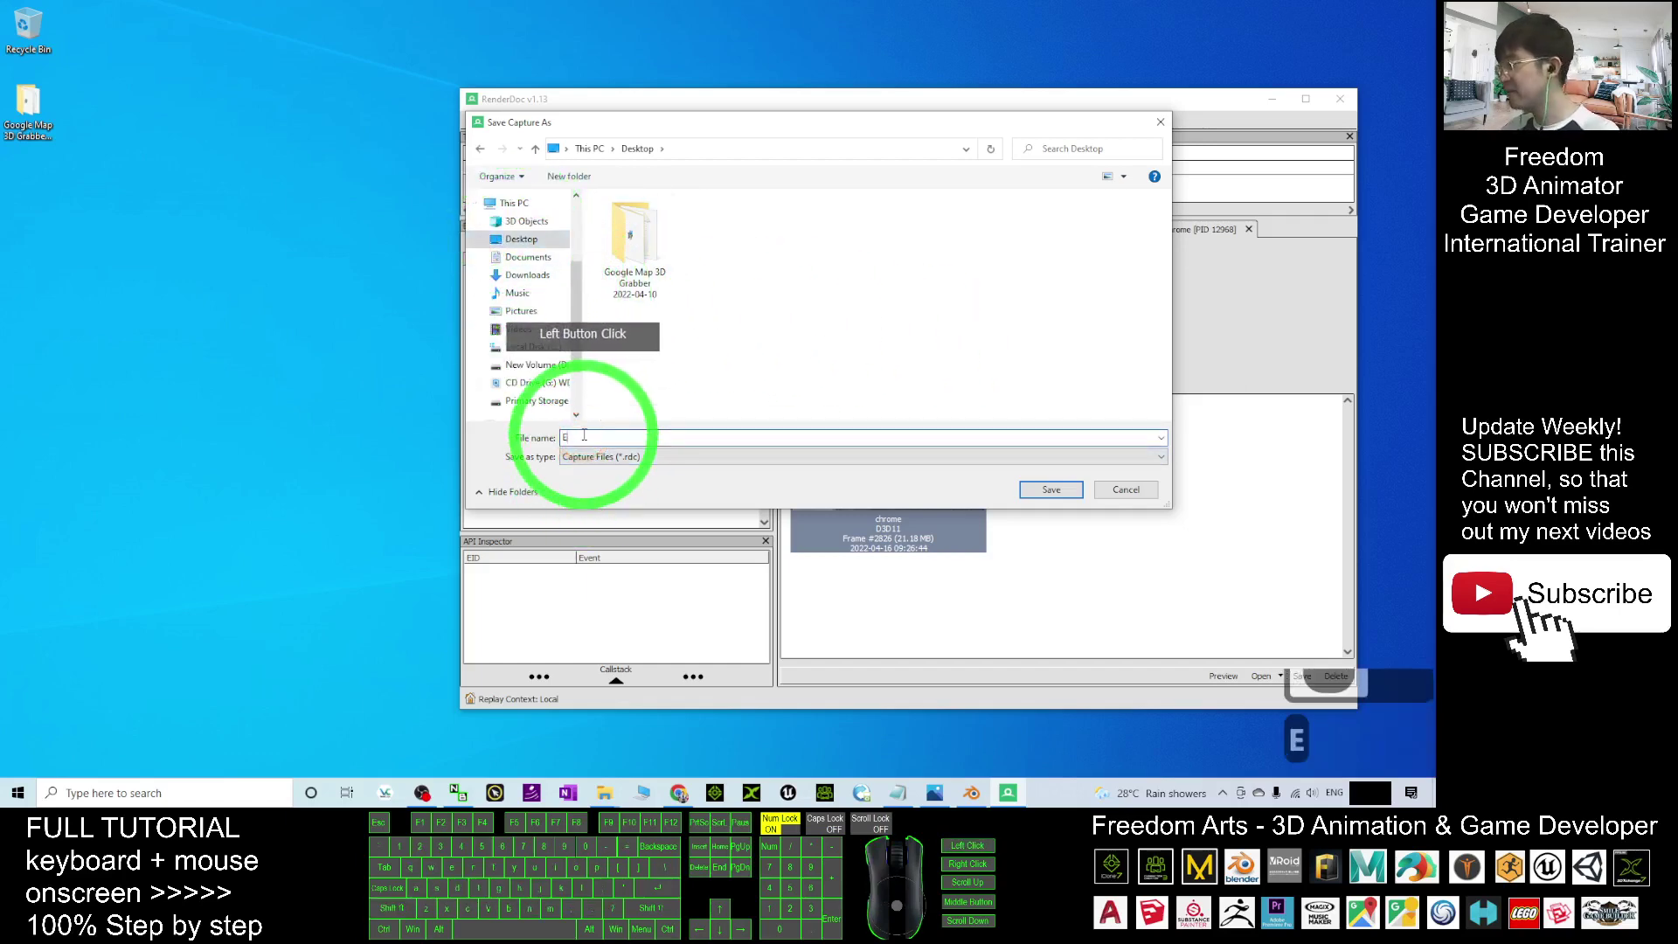
pyautogui.write('iffel Tower')
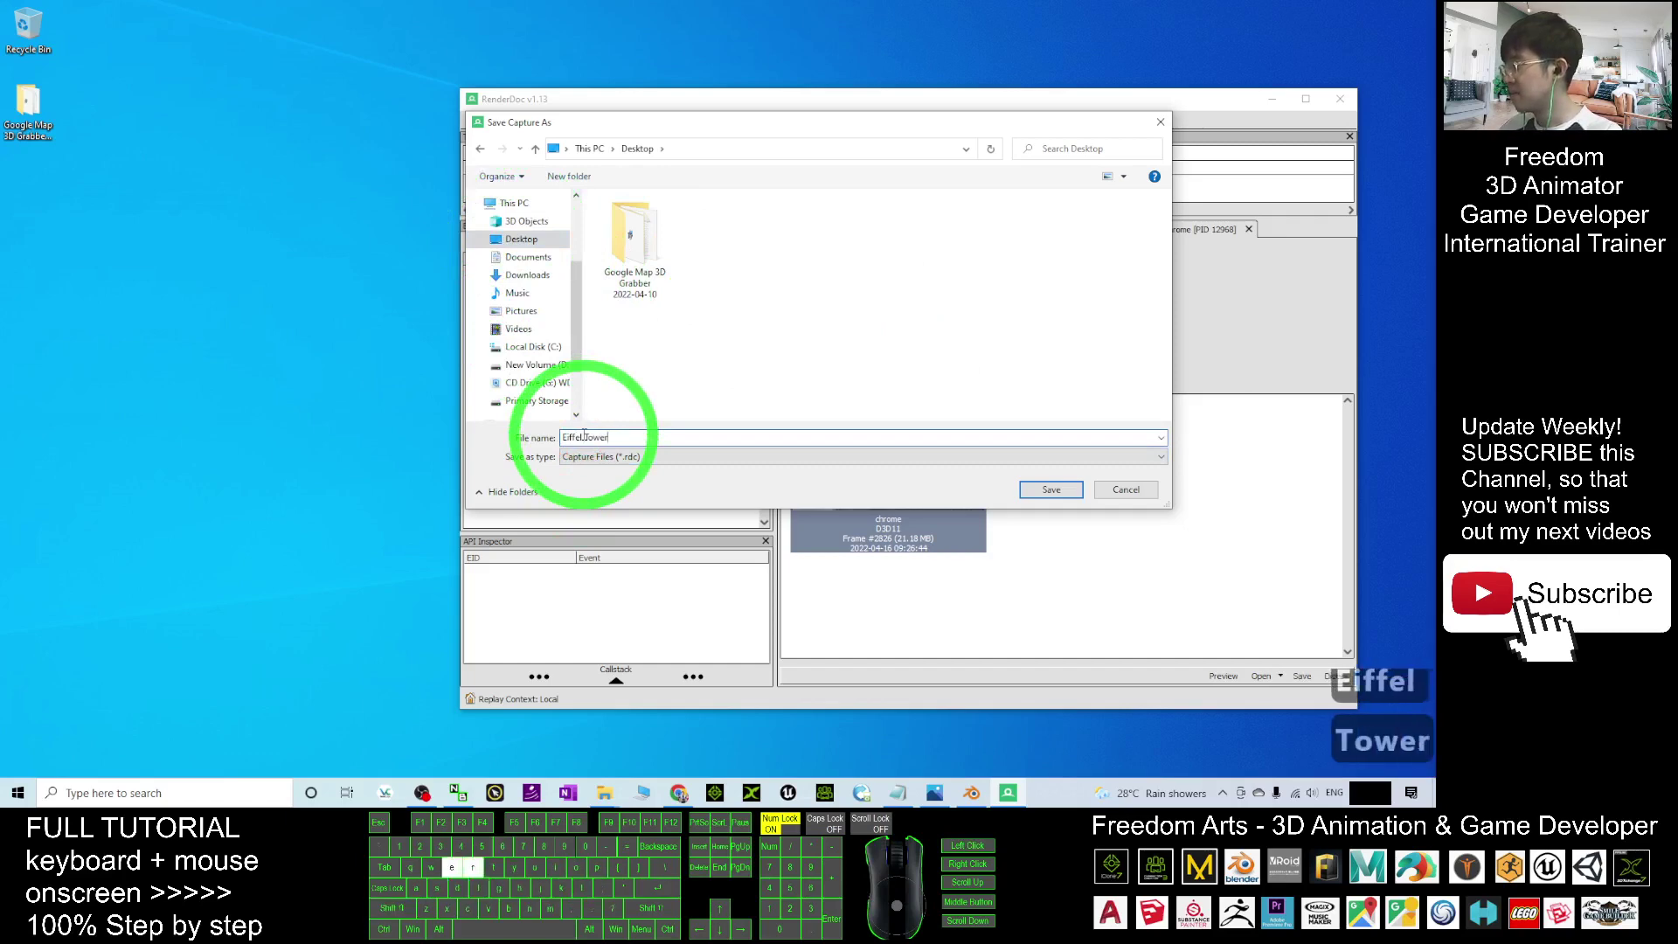
pyautogui.write(' Paris')
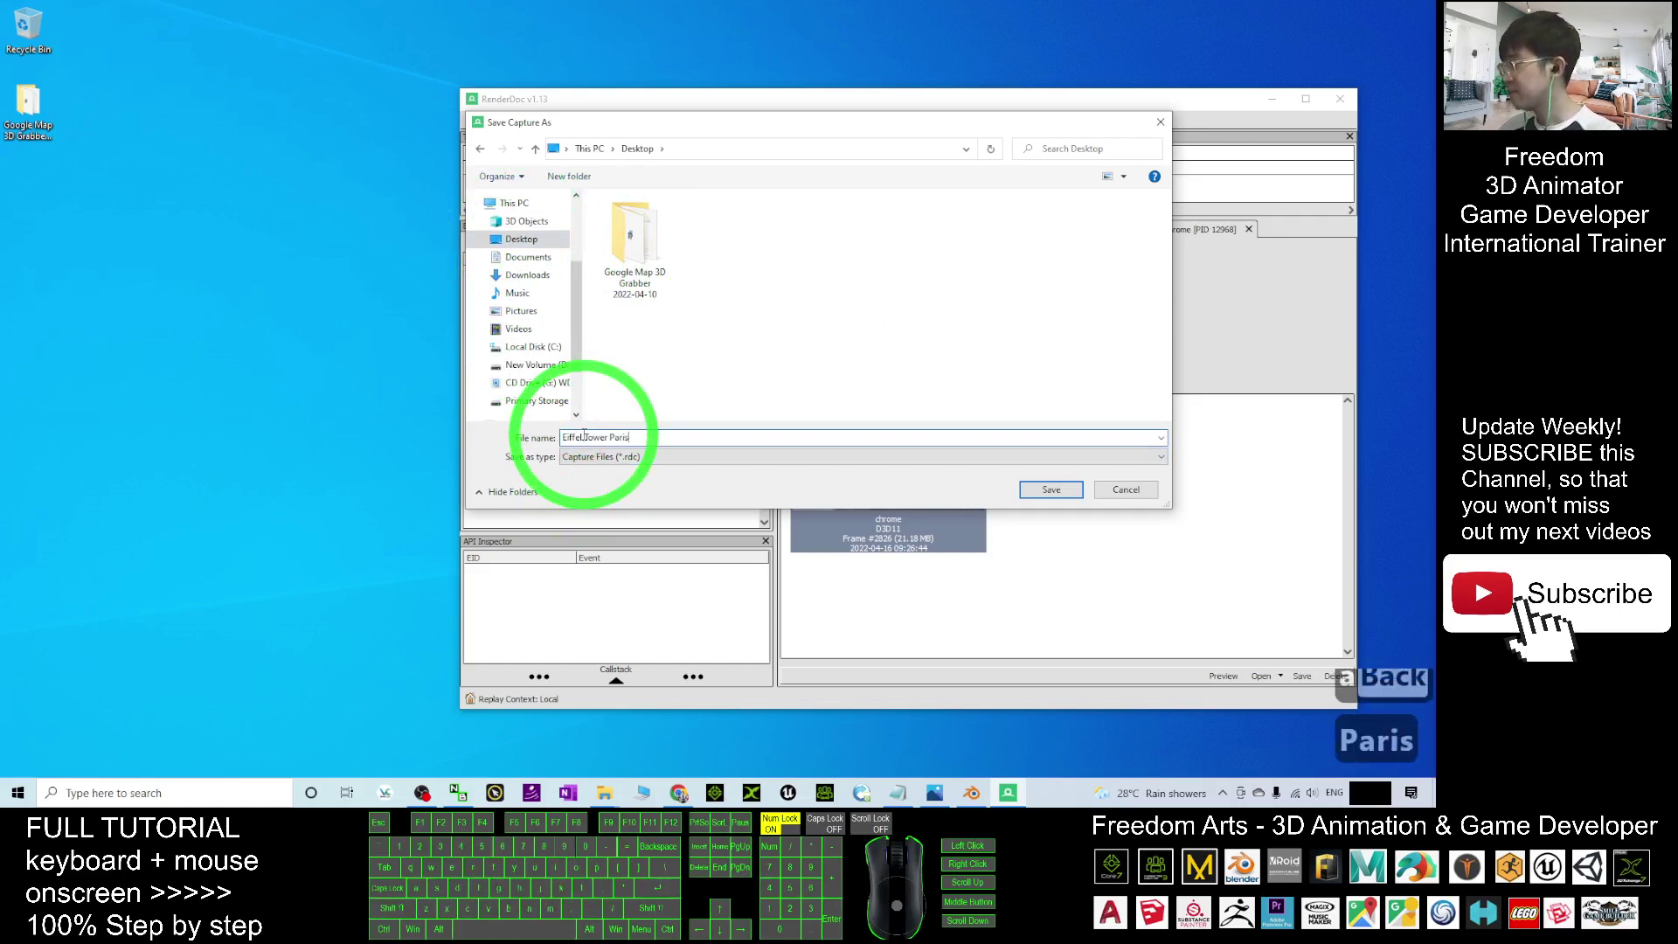
pyautogui.click(1052, 492)
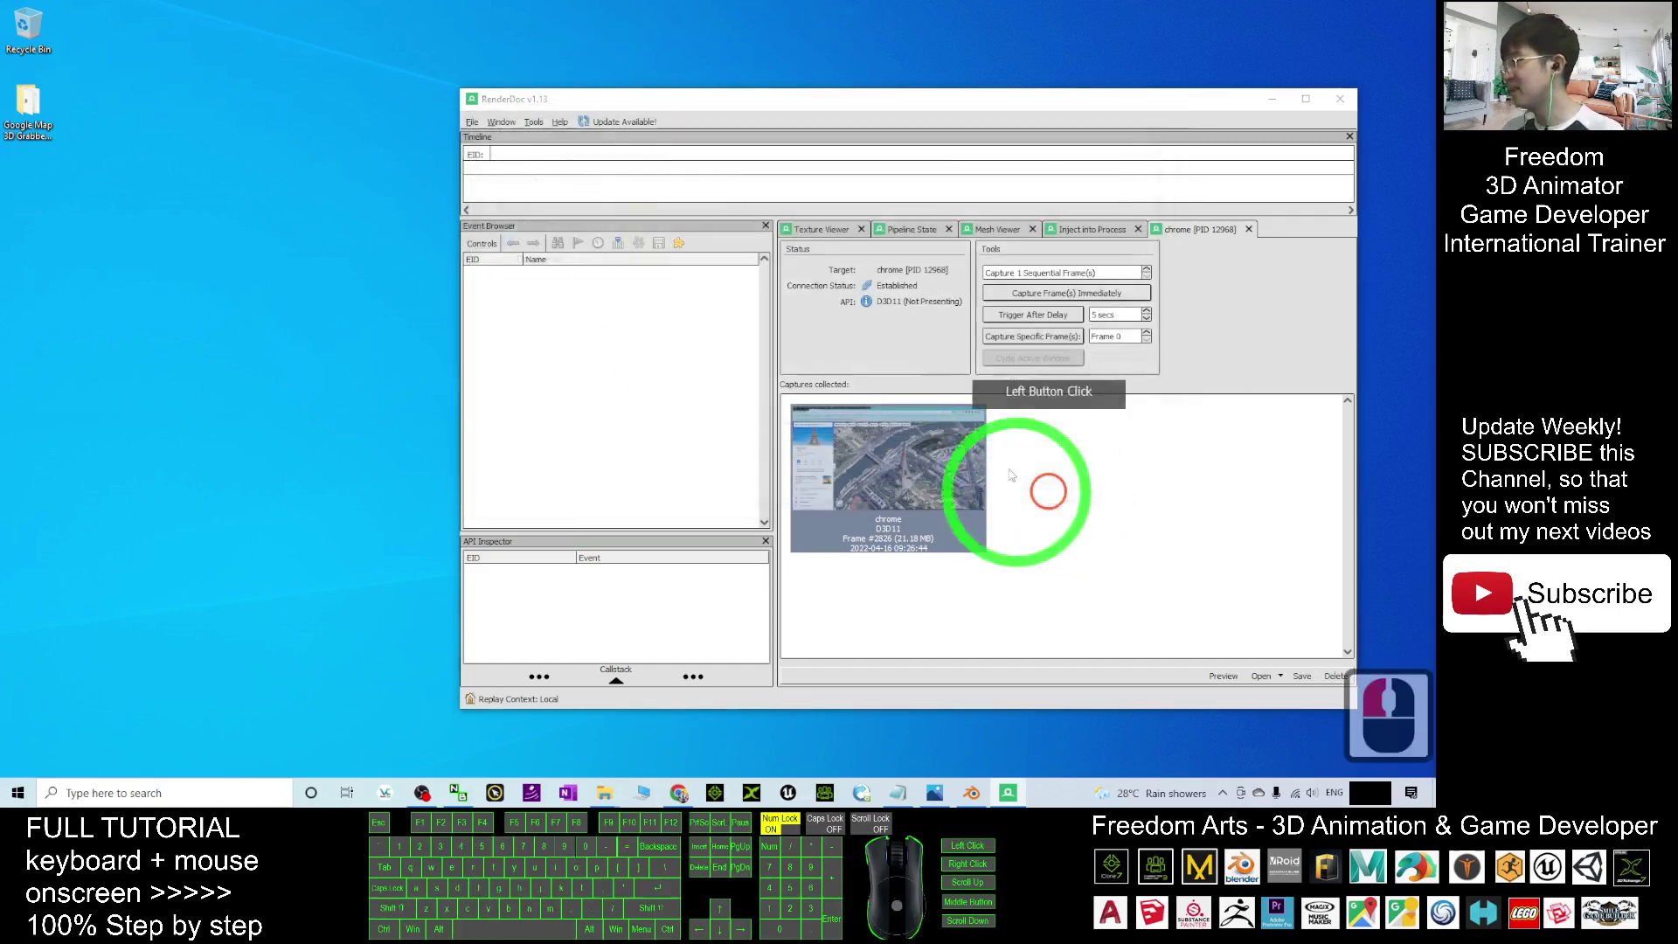
pyautogui.click(37, 212)
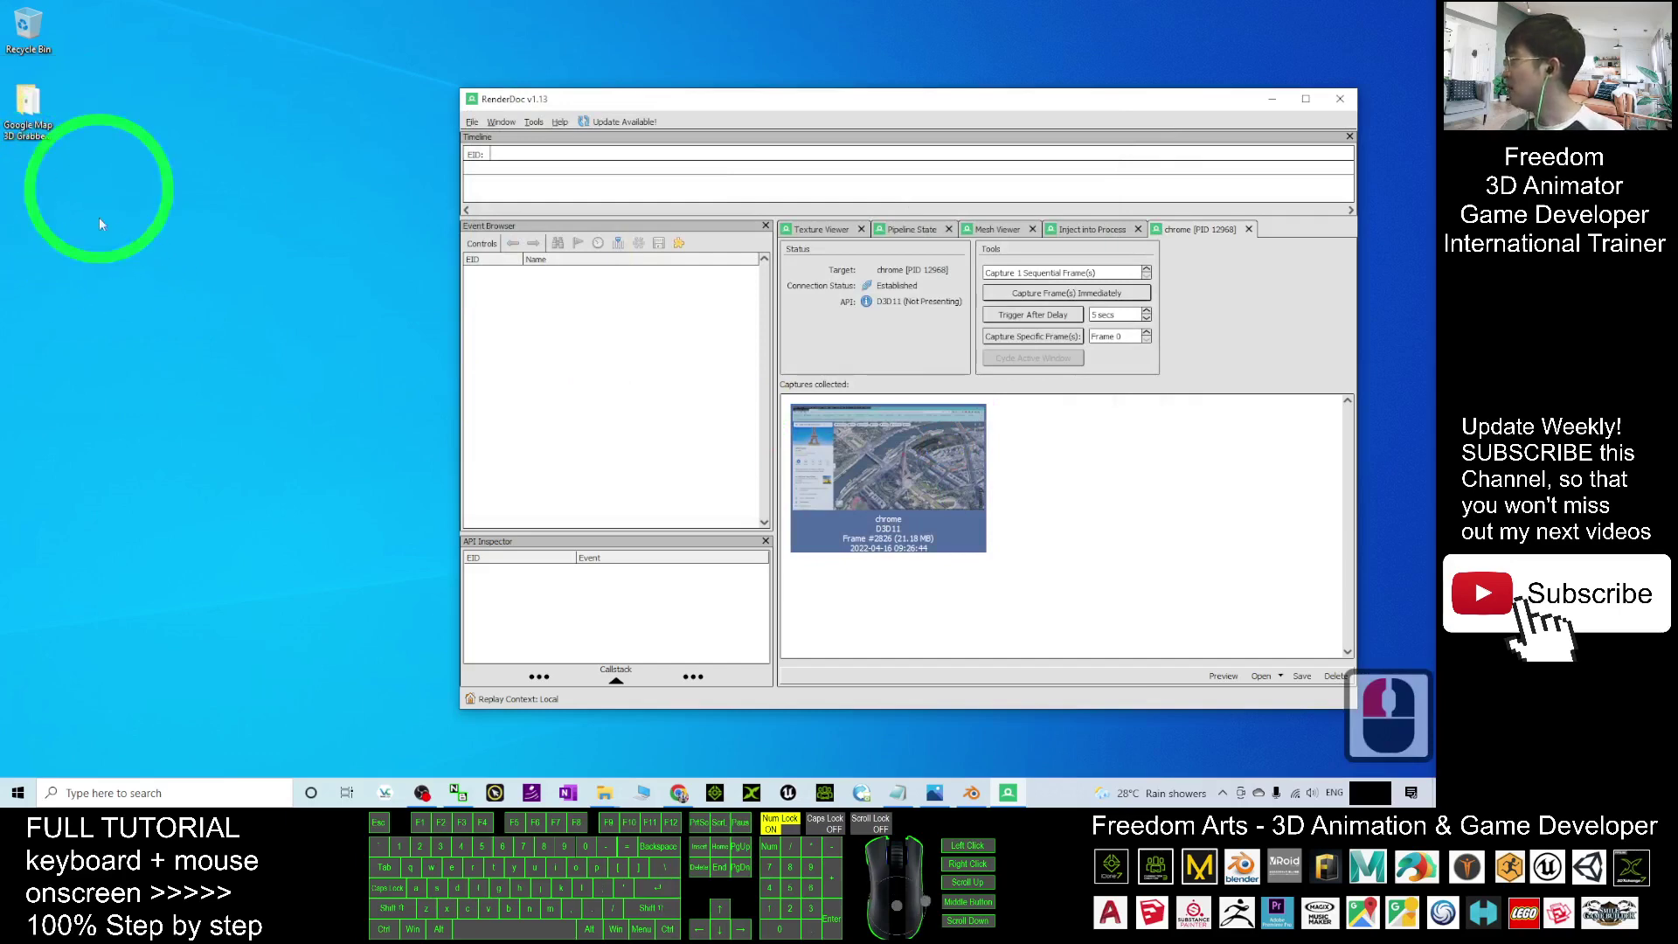
pyautogui.click(30, 202)
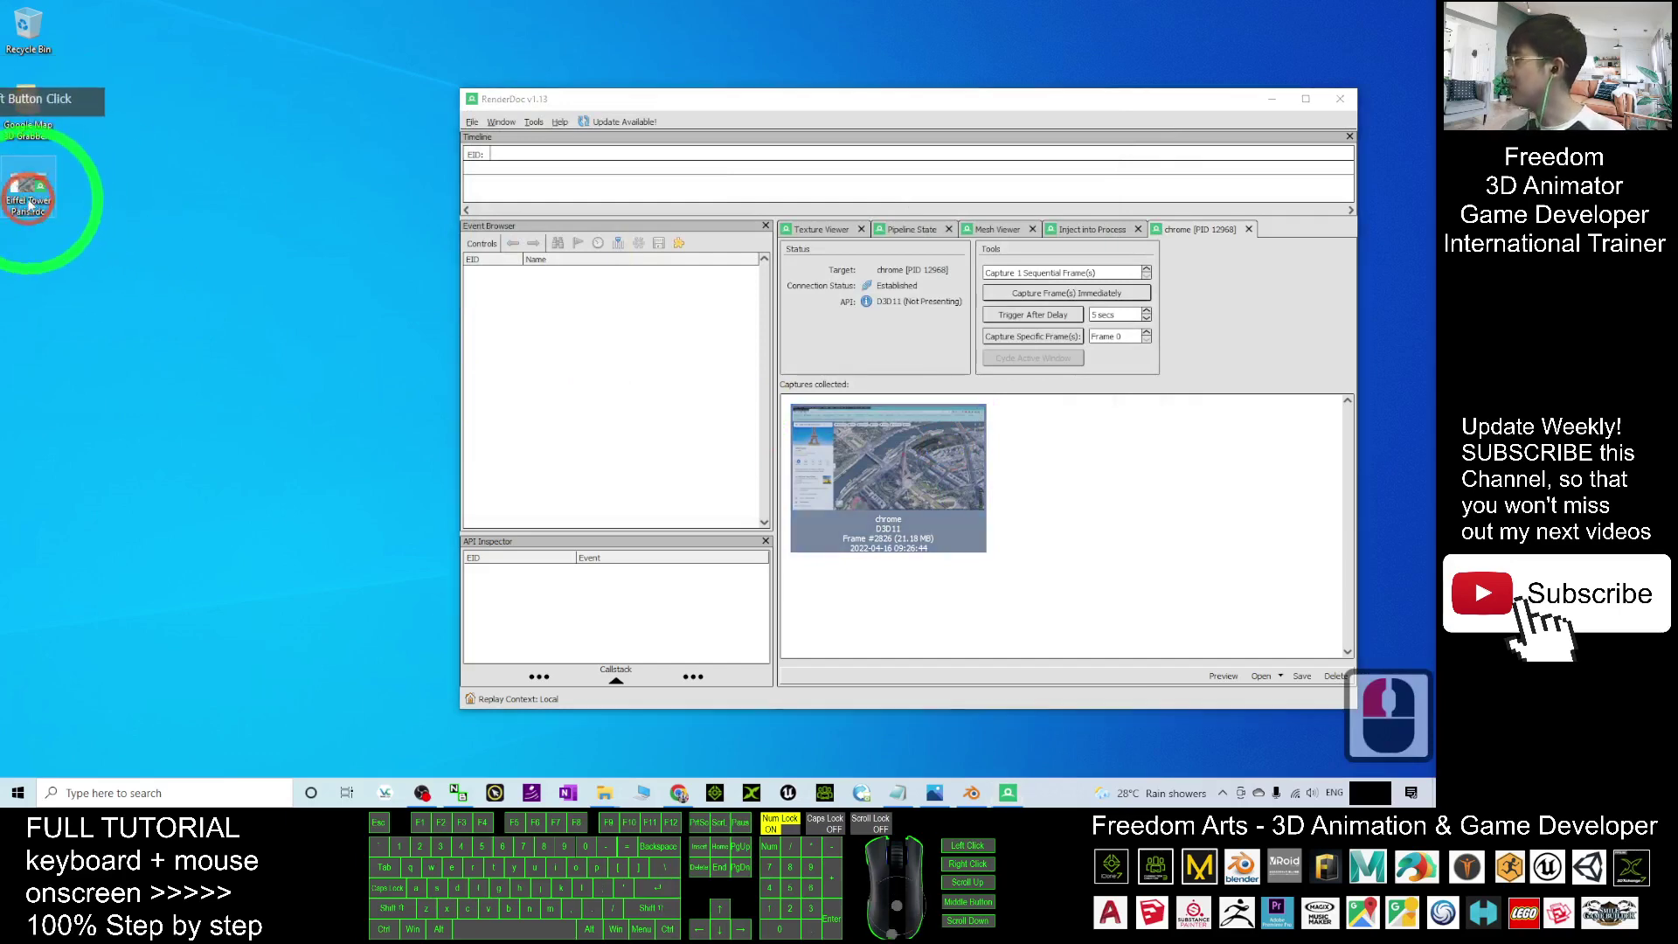
# Switch to Blender, reduce its window so the desktop icons show, and briefly consult the notes on the Blender version
pyautogui.click(970, 791)
pyautogui.click(577, 243)
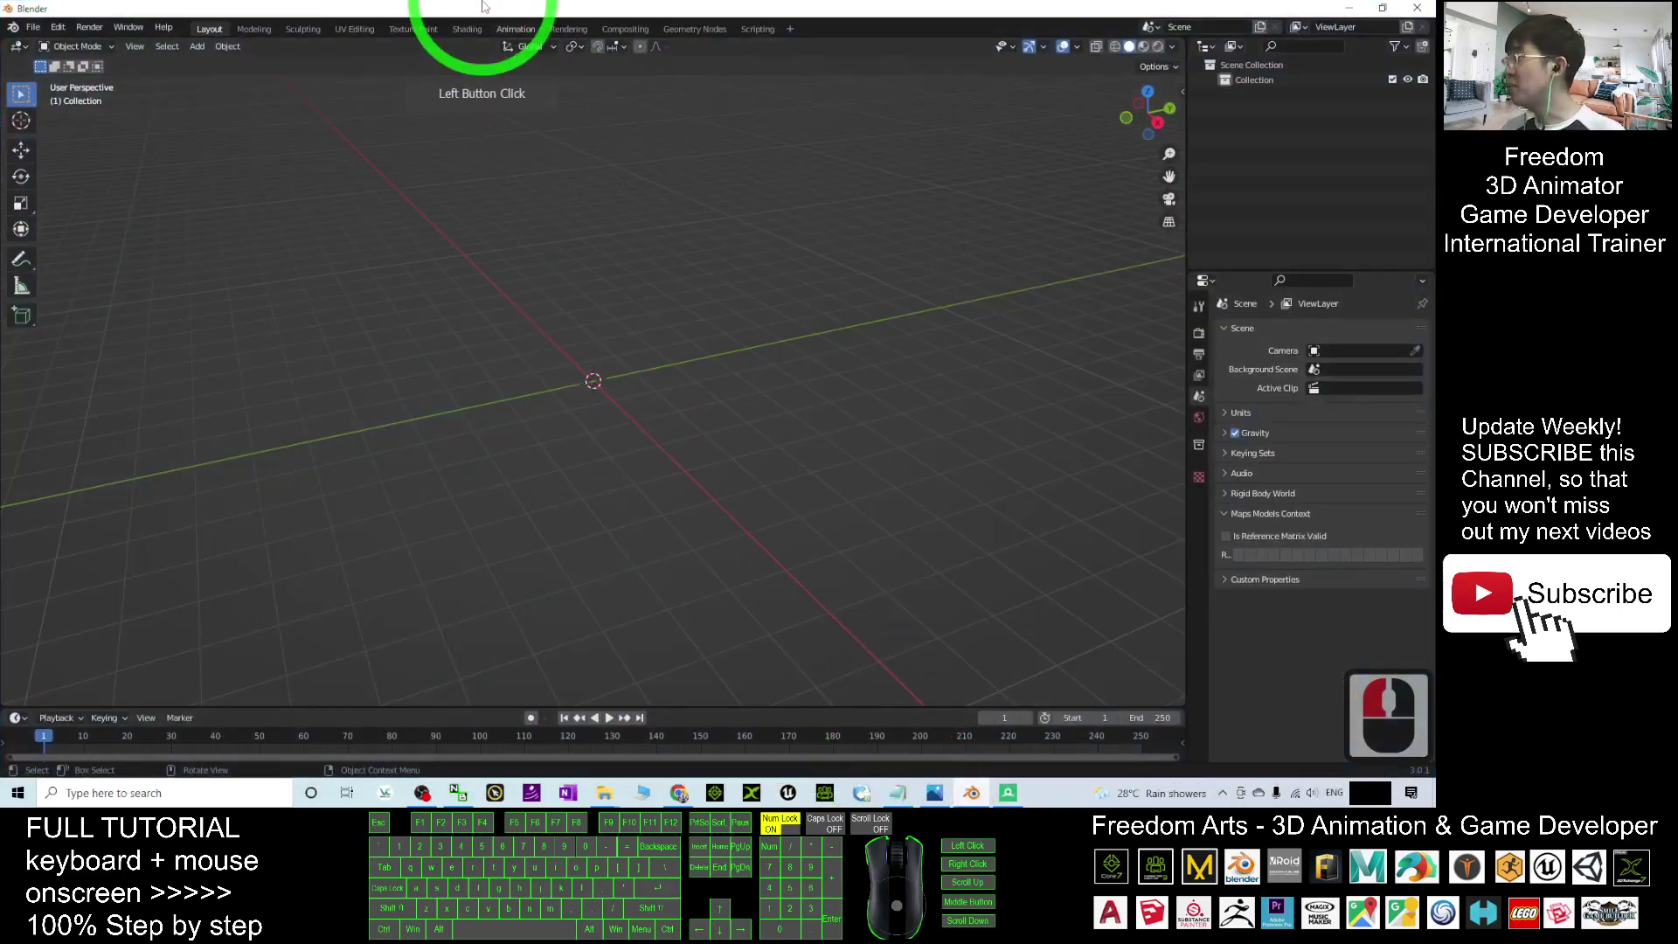
pyautogui.moveTo(483, 6); pyautogui.dragTo(564, 164)
pyautogui.moveTo(1144, 177); pyautogui.dragTo(898, 64)
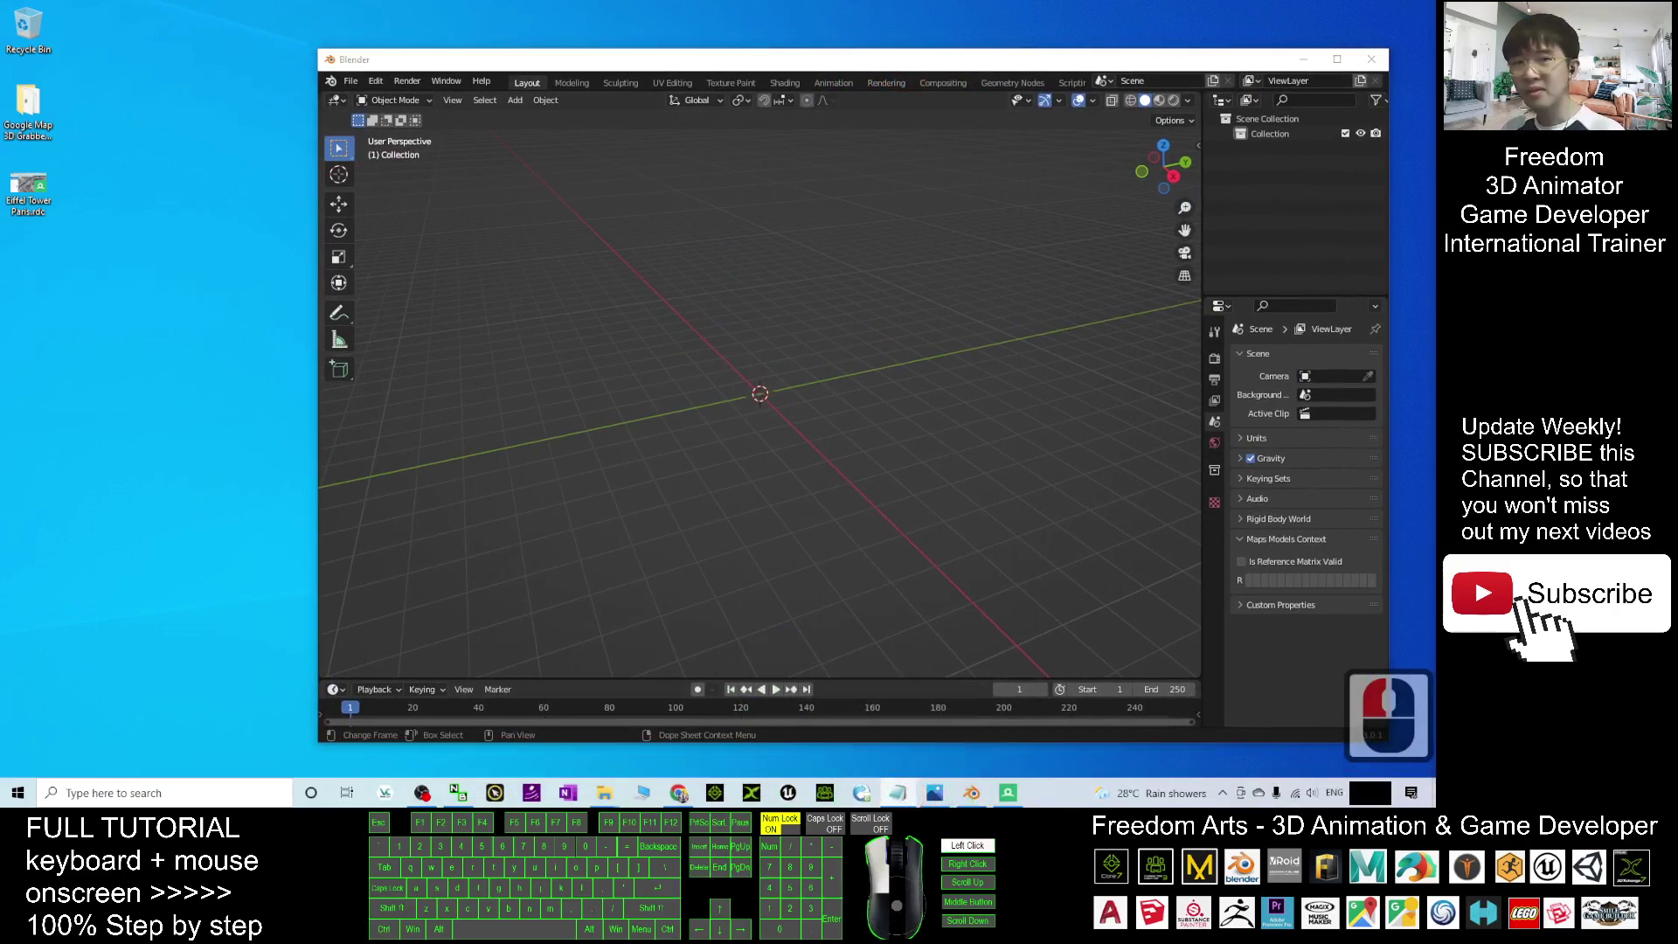
pyautogui.moveTo(1434, 48); pyautogui.dragTo(951, 121)
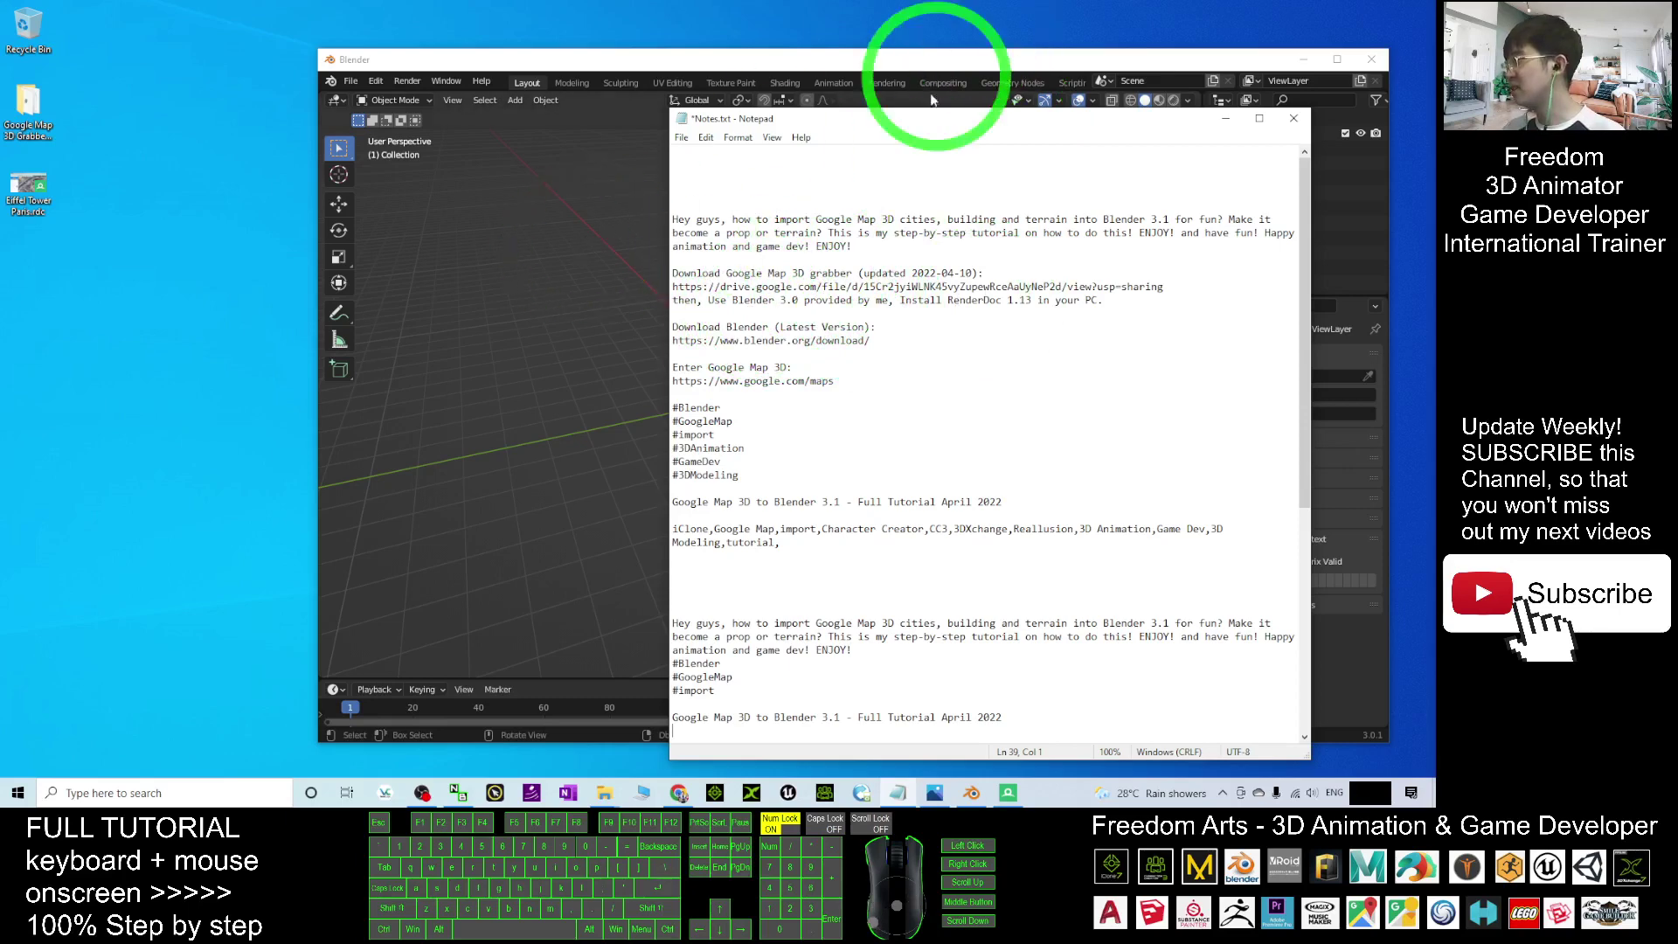
pyautogui.moveTo(932, 124); pyautogui.dragTo(1435, 124)
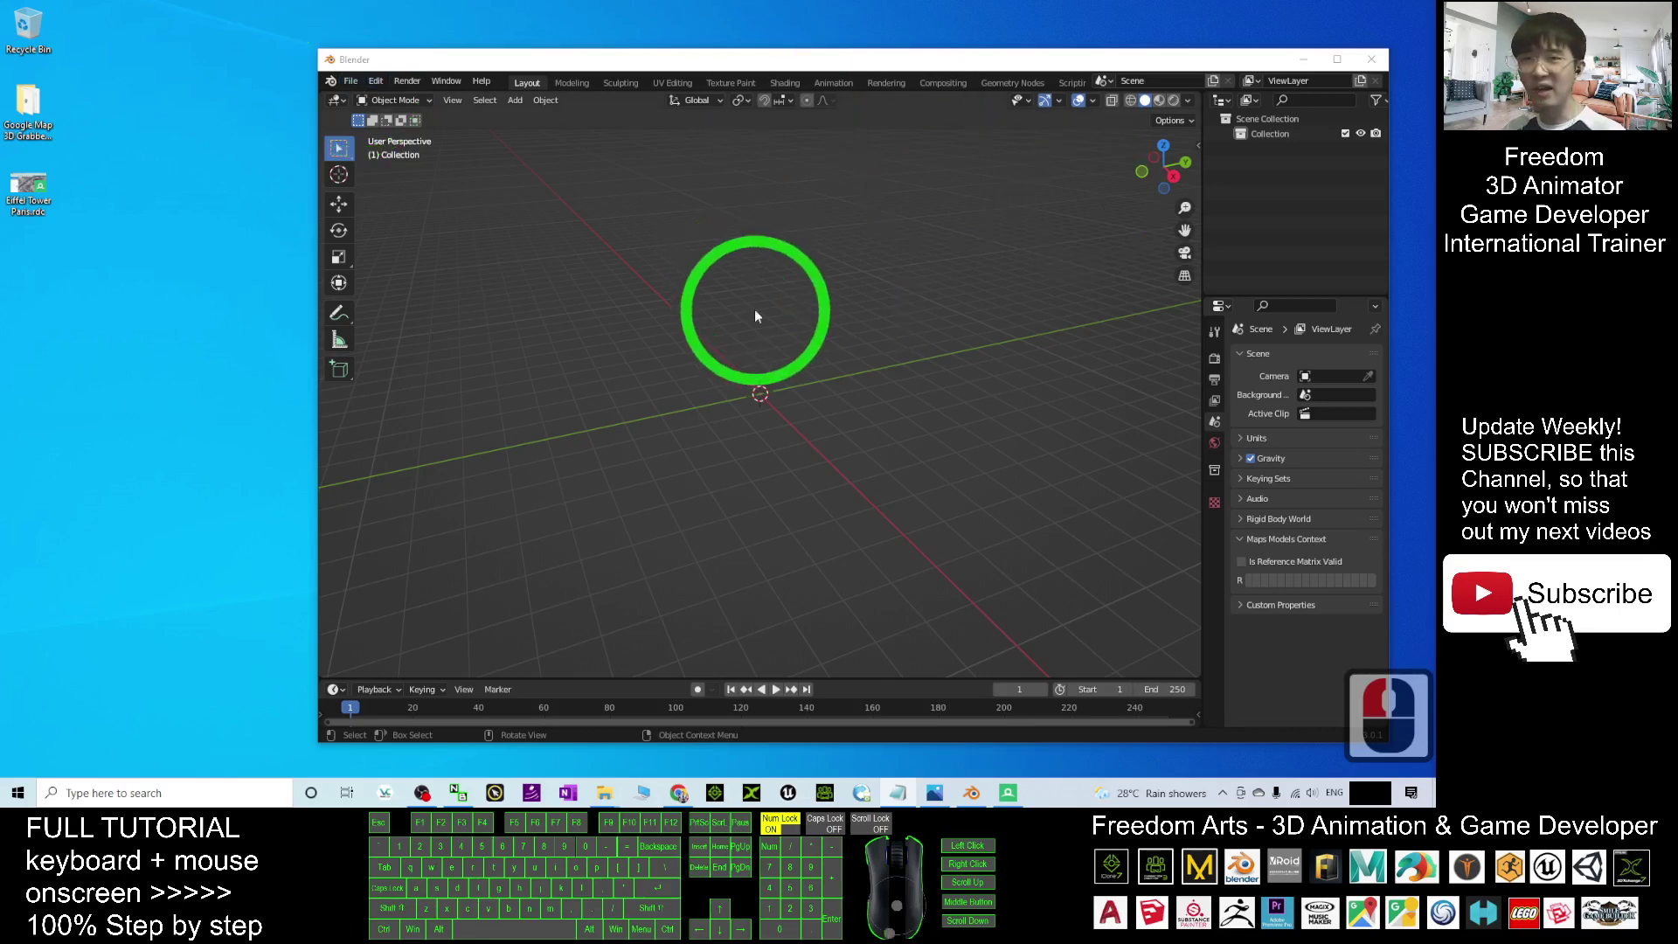
# Try to import Eiffel Tower Paris.rdc from the Desktop into the scene as a Google Maps Capture
pyautogui.click(350, 85)
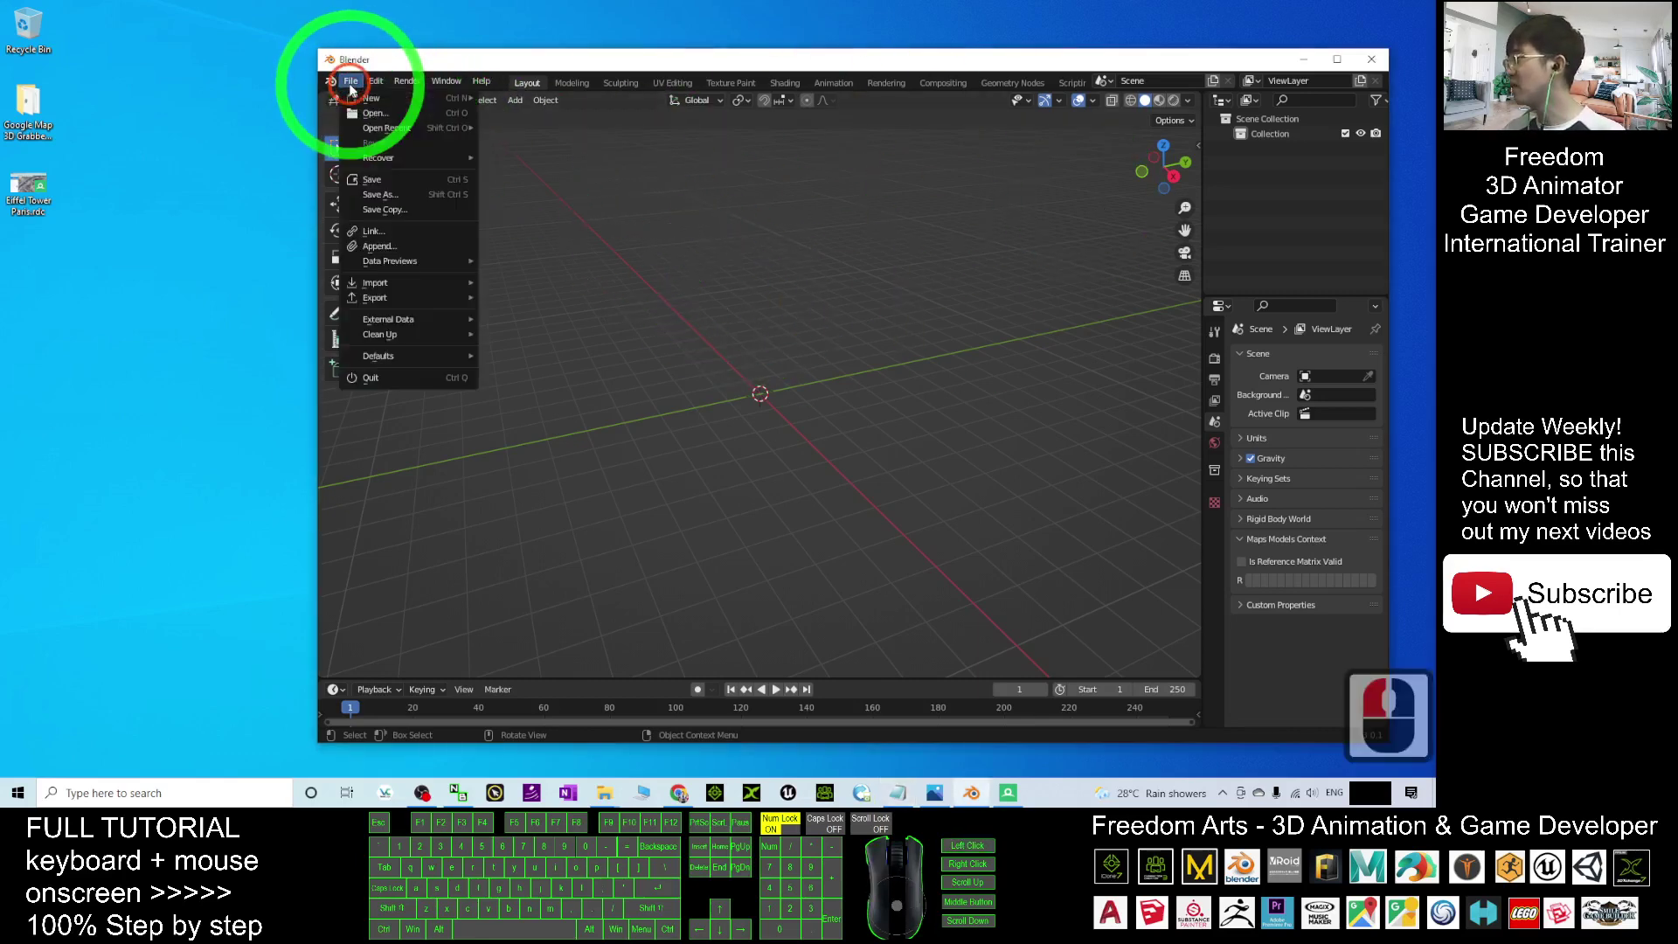
pyautogui.click(401, 285)
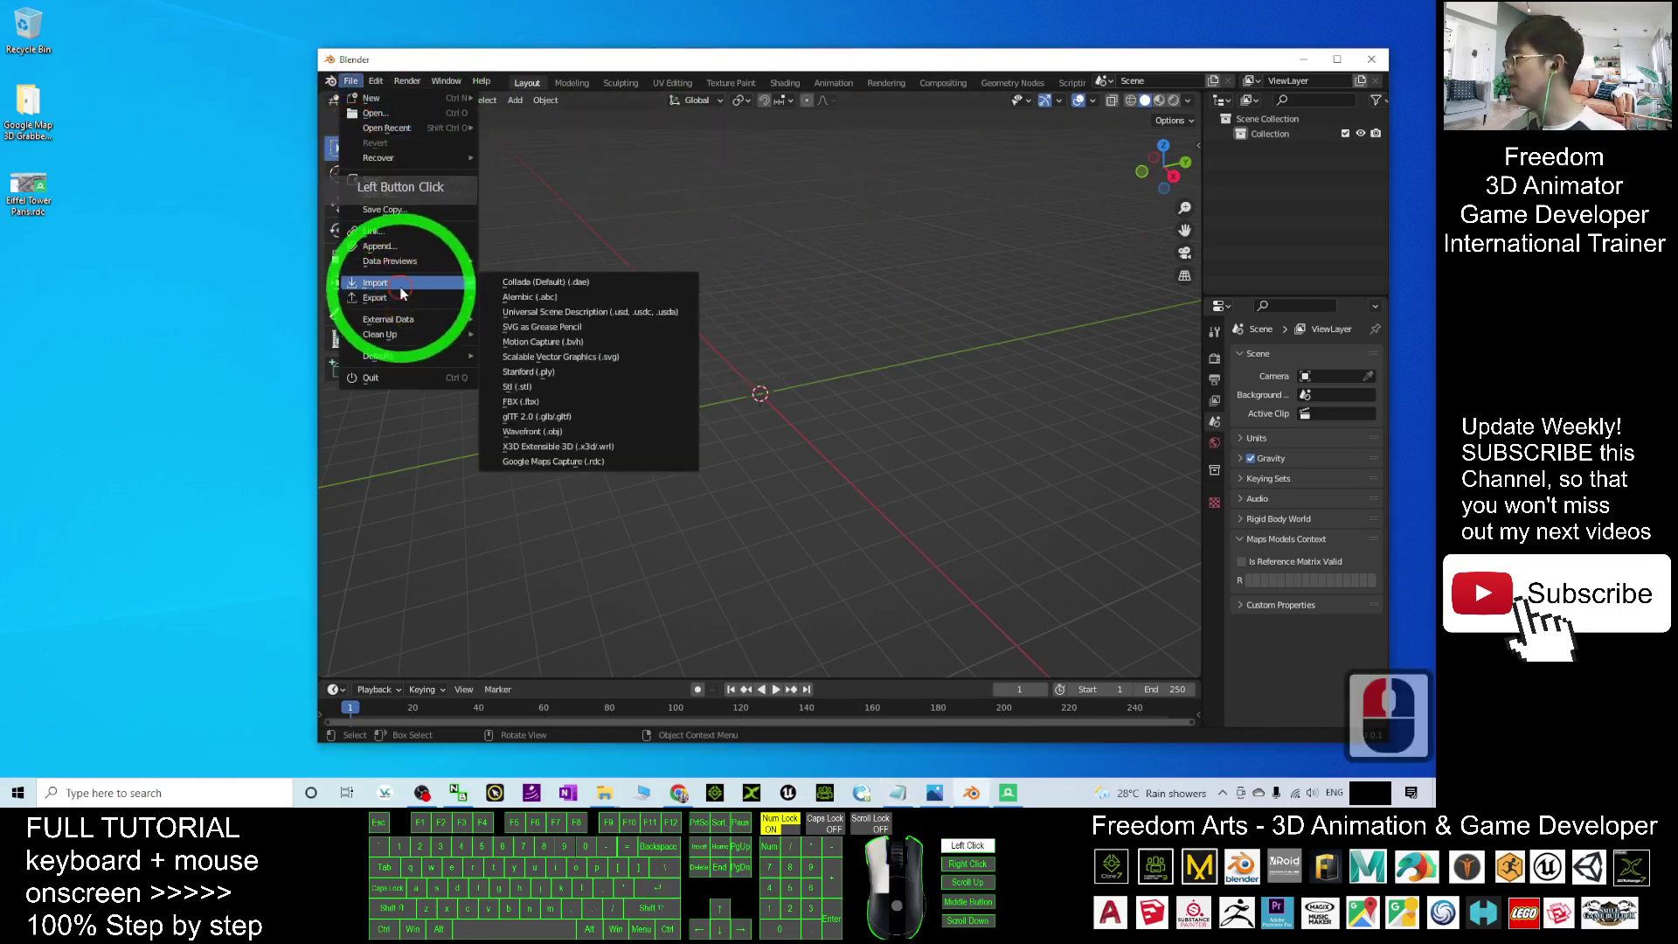
pyautogui.click(557, 461)
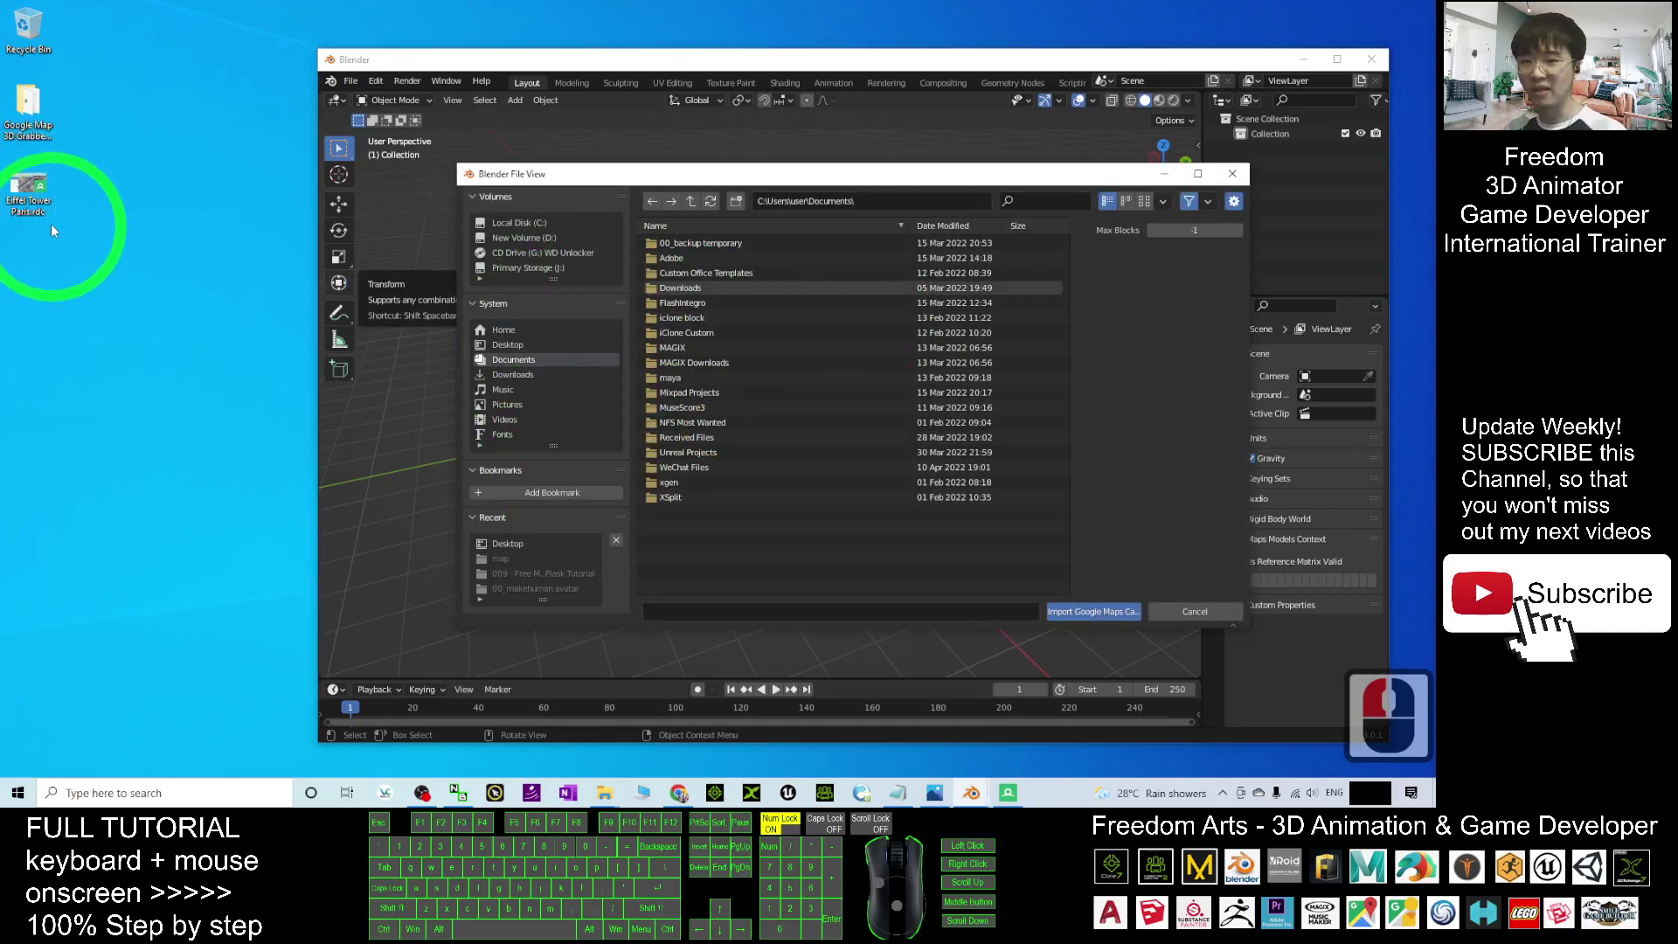
pyautogui.click(516, 345)
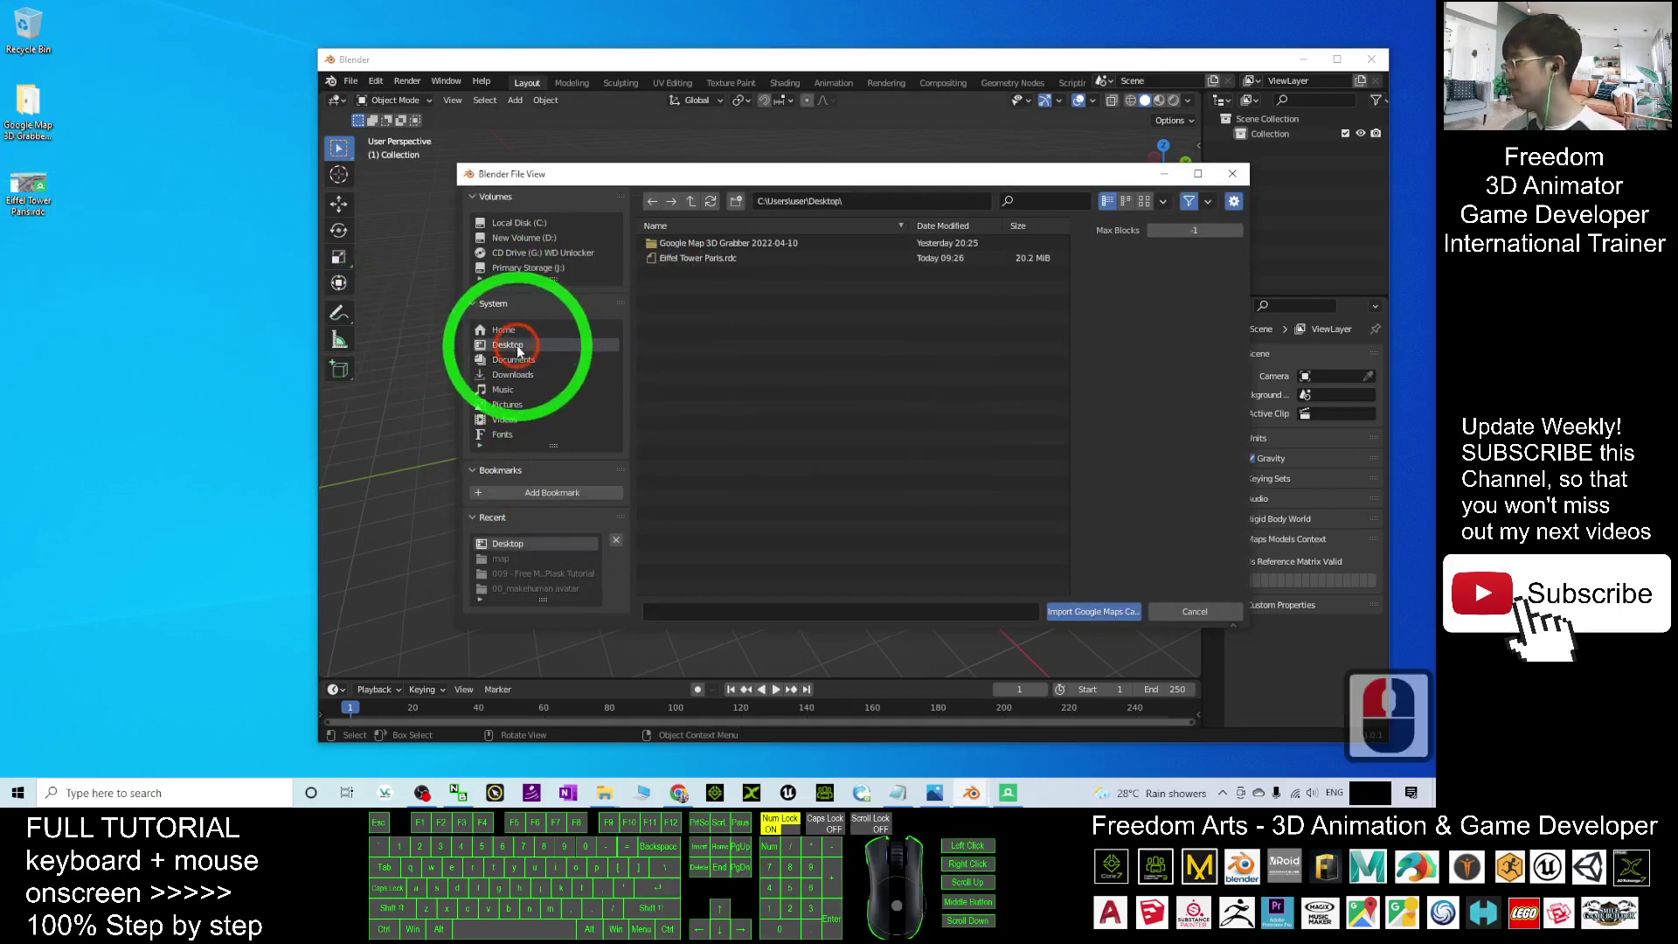
pyautogui.doubleClick(693, 259)
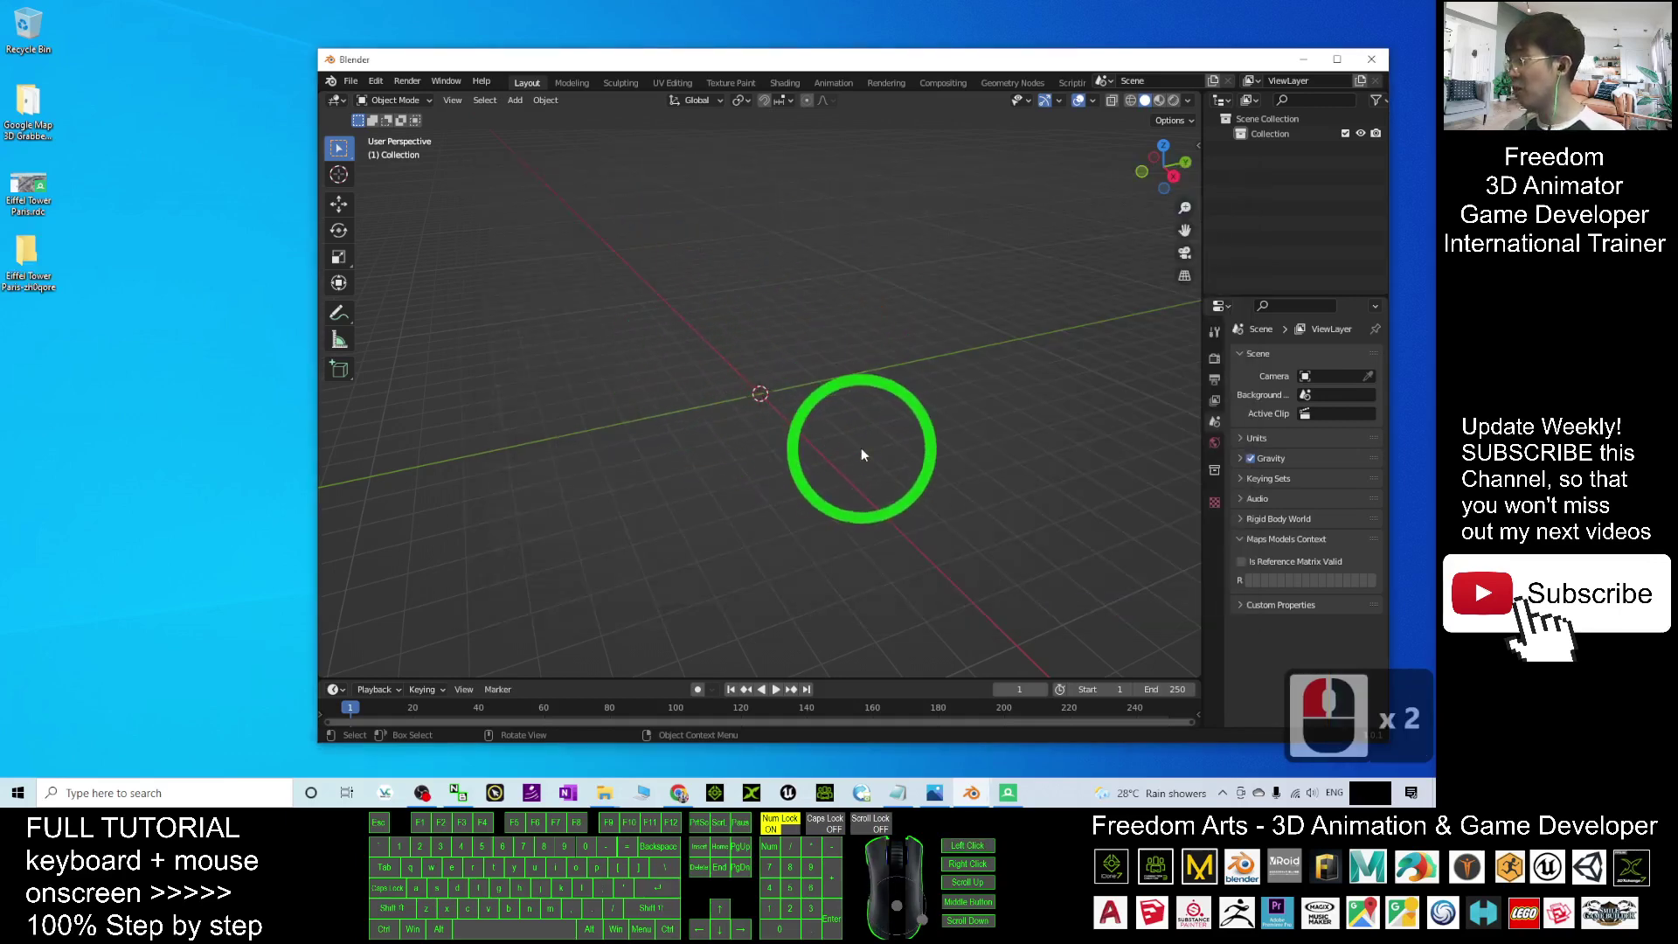
# Examine the area around the scene origin at several zoom levels for the imported Eiffel Tower geometry
pyautogui.scroll(2, 905, 449)
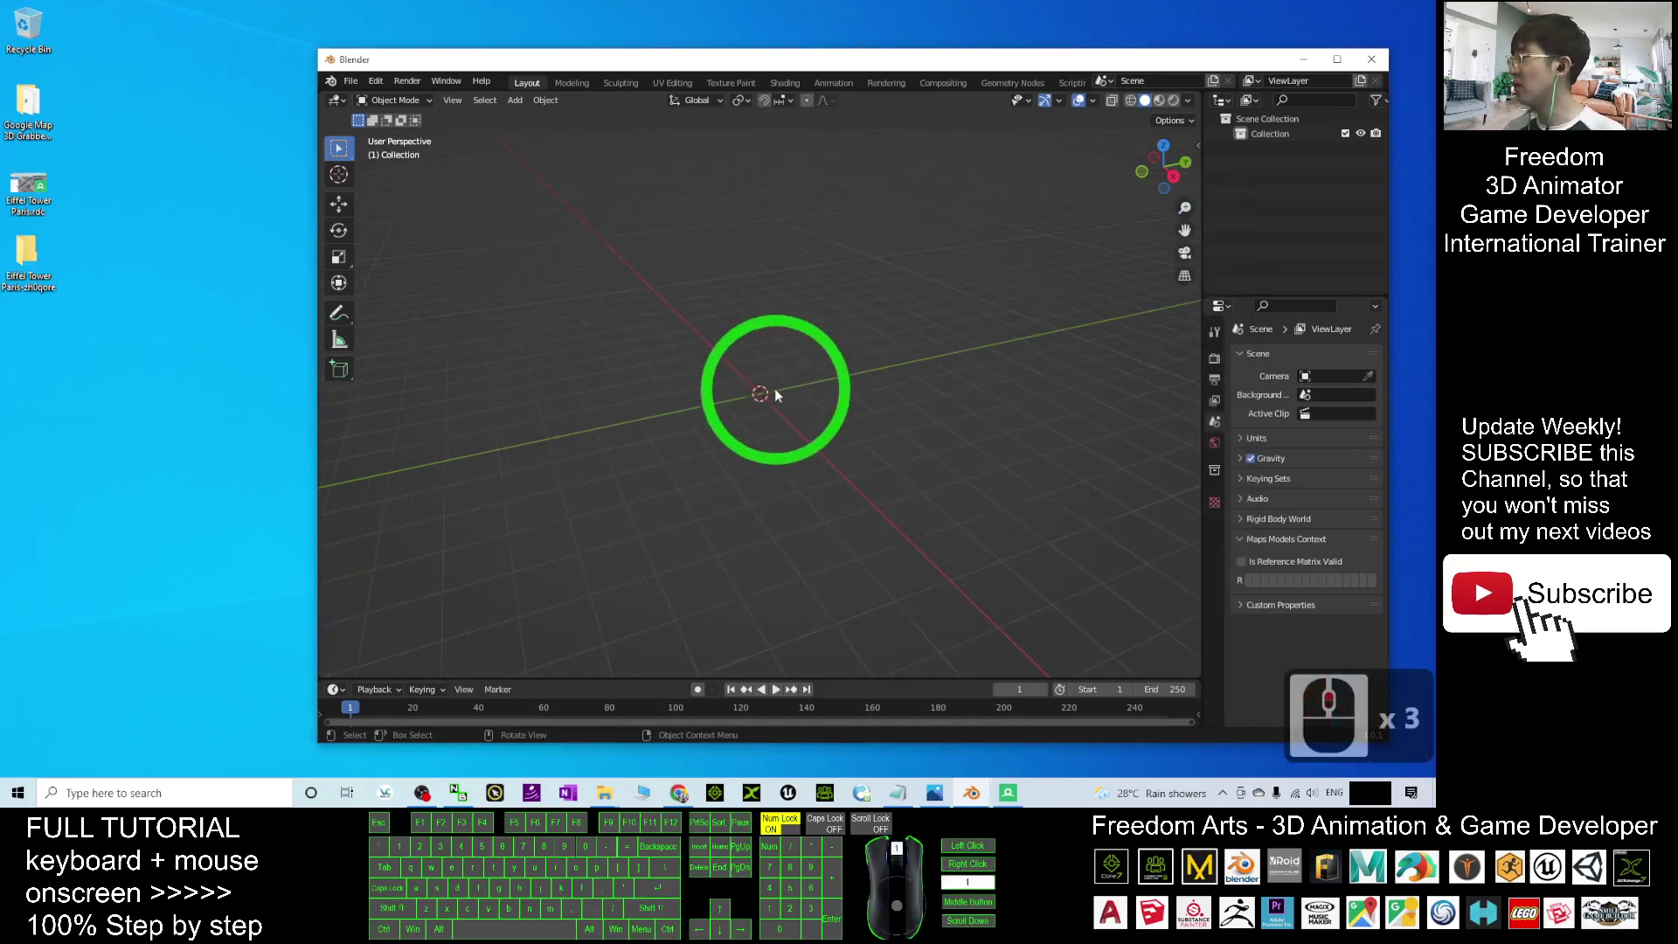
pyautogui.scroll(1, 788, 420)
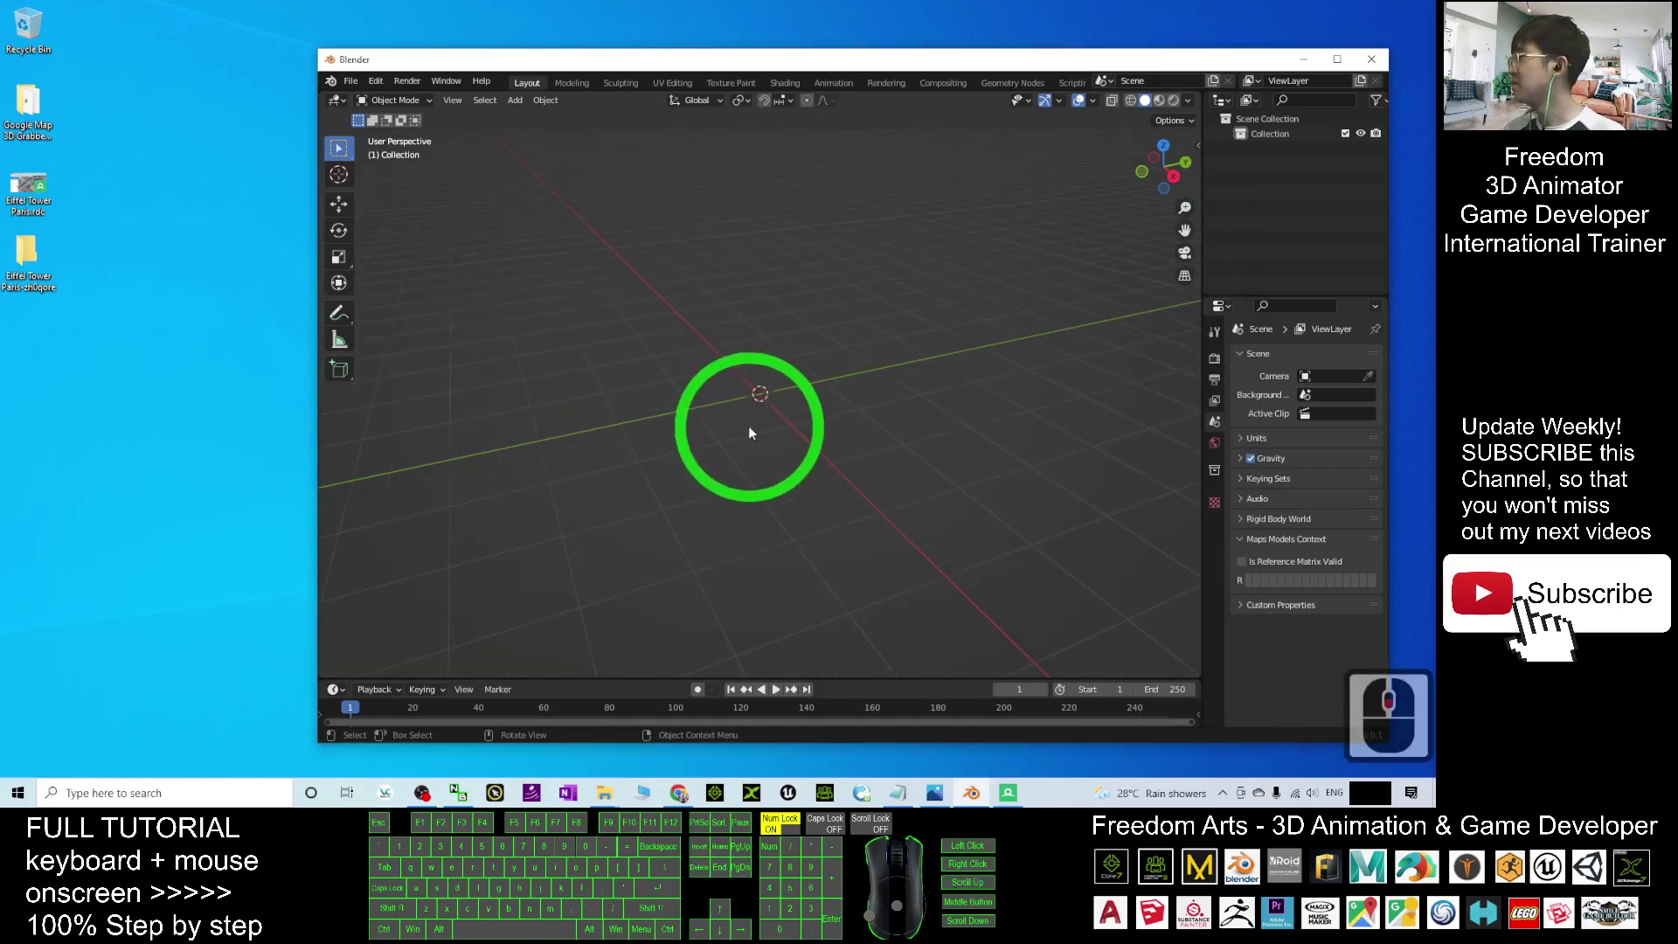
pyautogui.scroll(2, 750, 424)
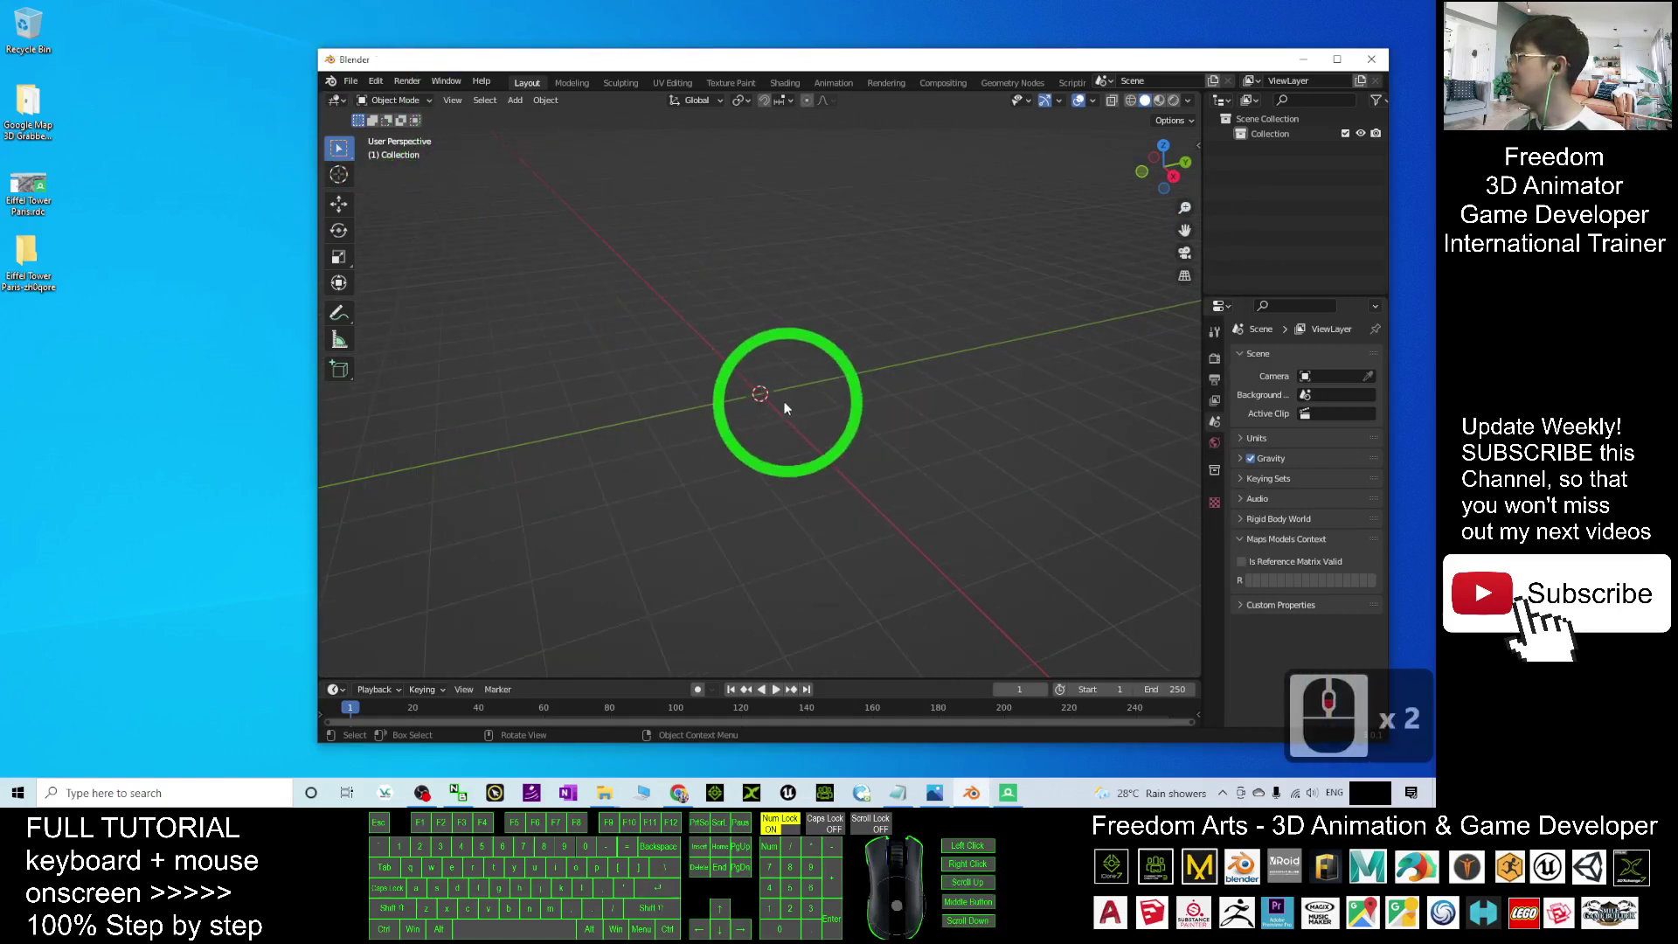
pyautogui.scroll(2, 772, 400)
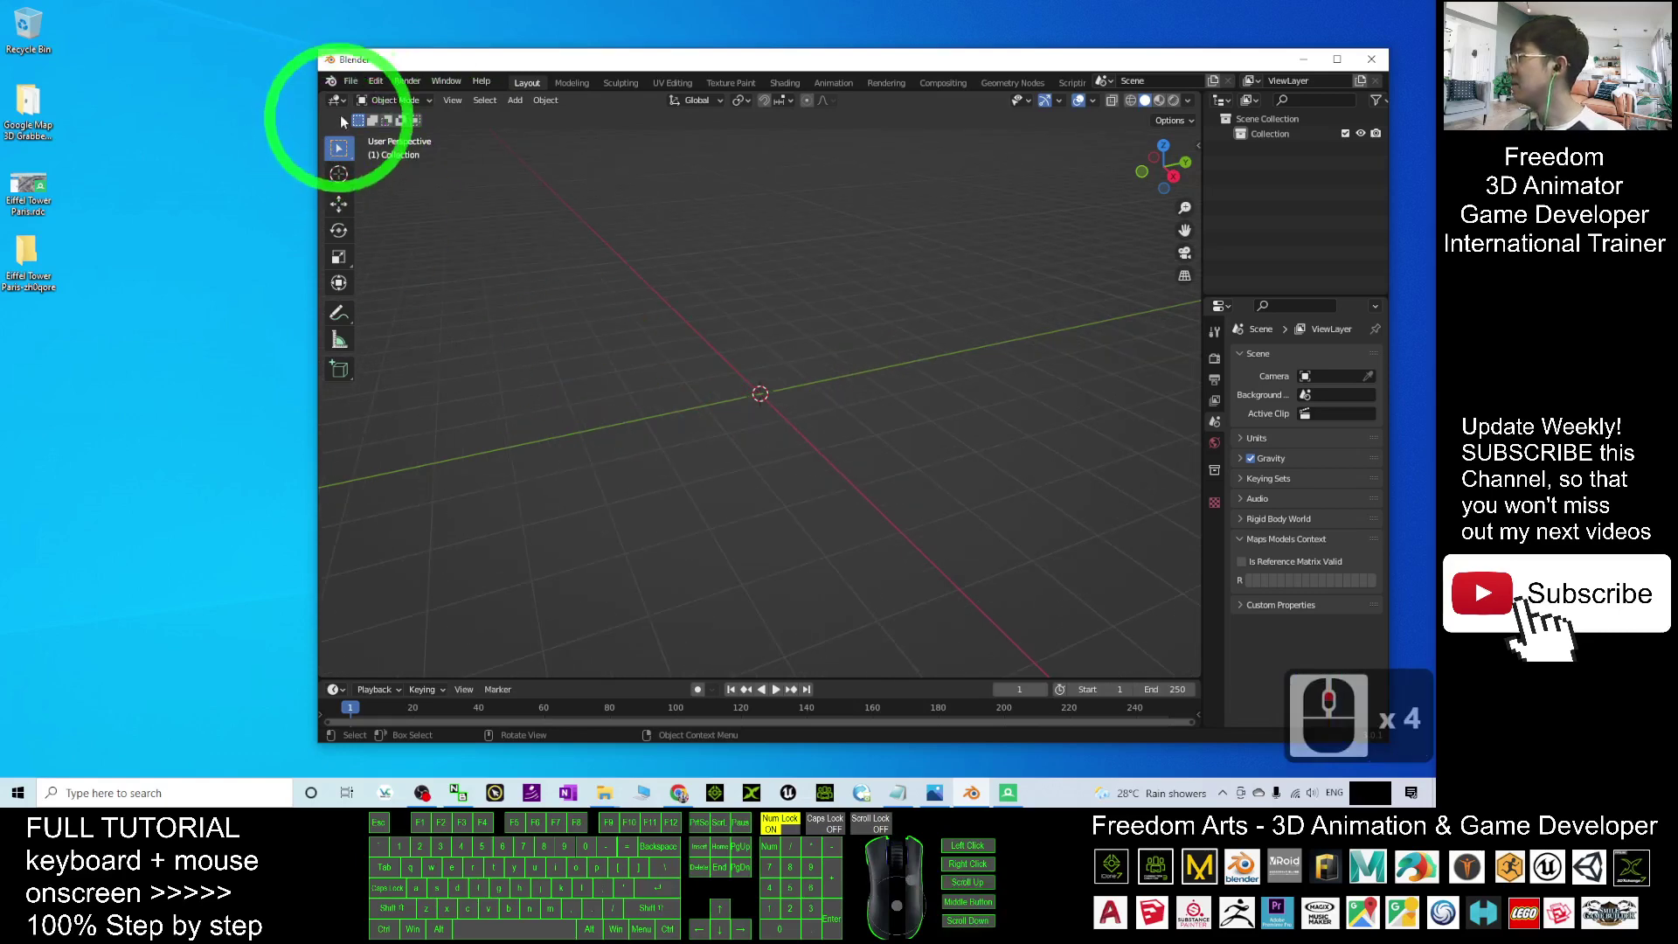
pyautogui.scroll(9, 728, 370)
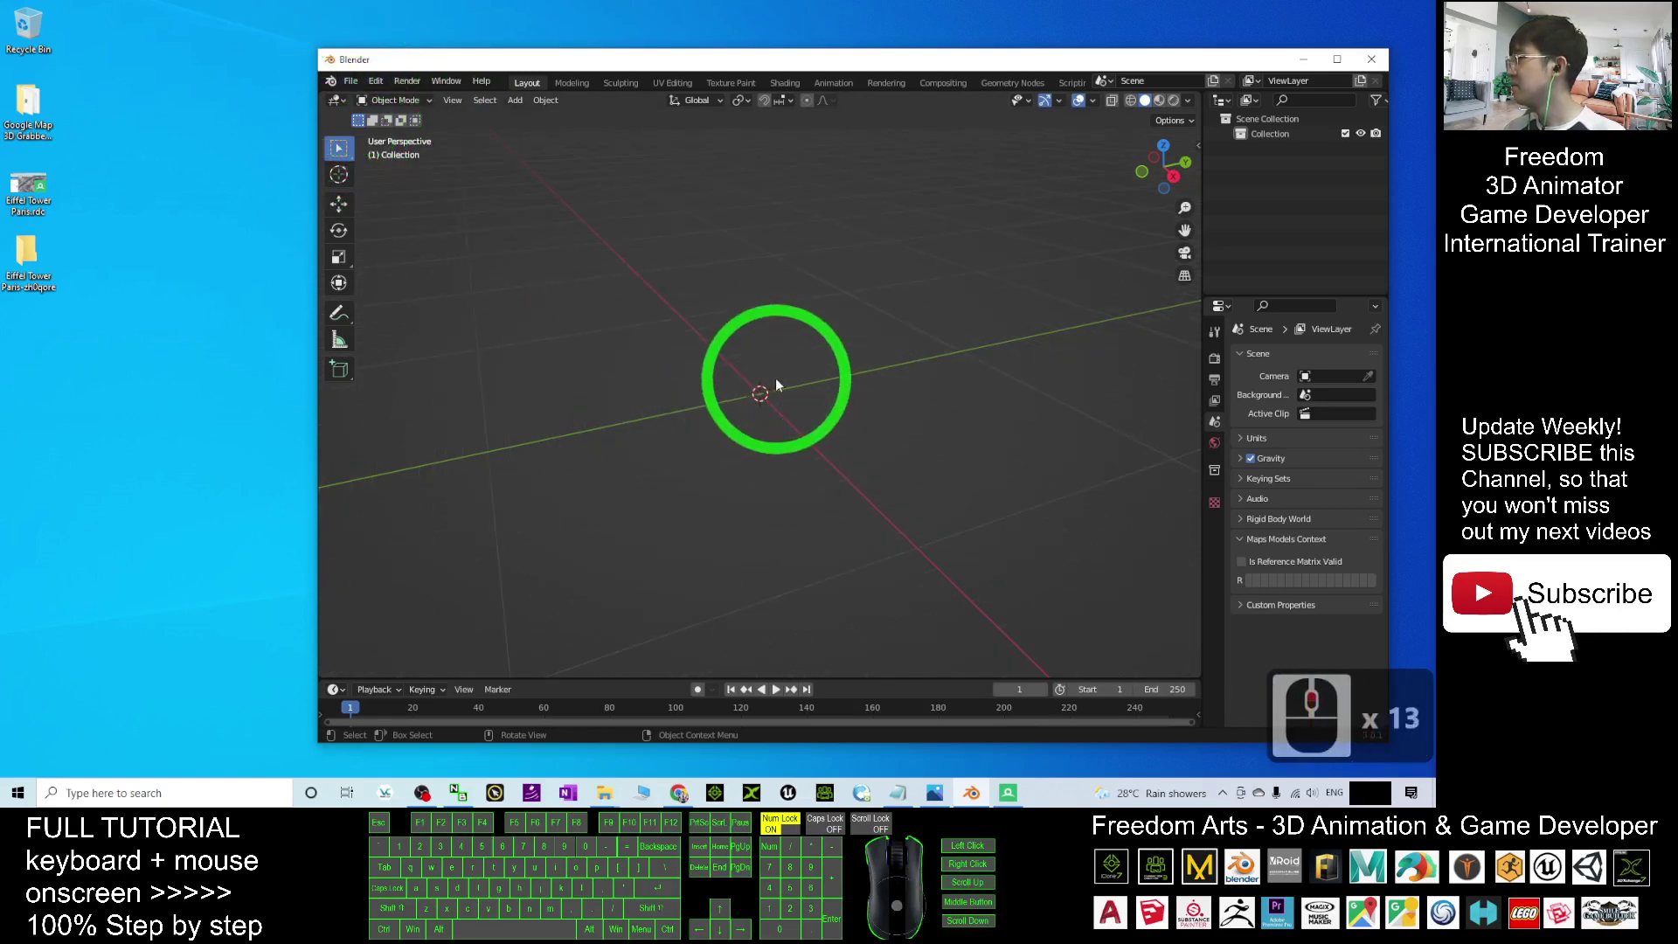
pyautogui.scroll(-7, 764, 375)
pyautogui.scroll(-2, 763, 380)
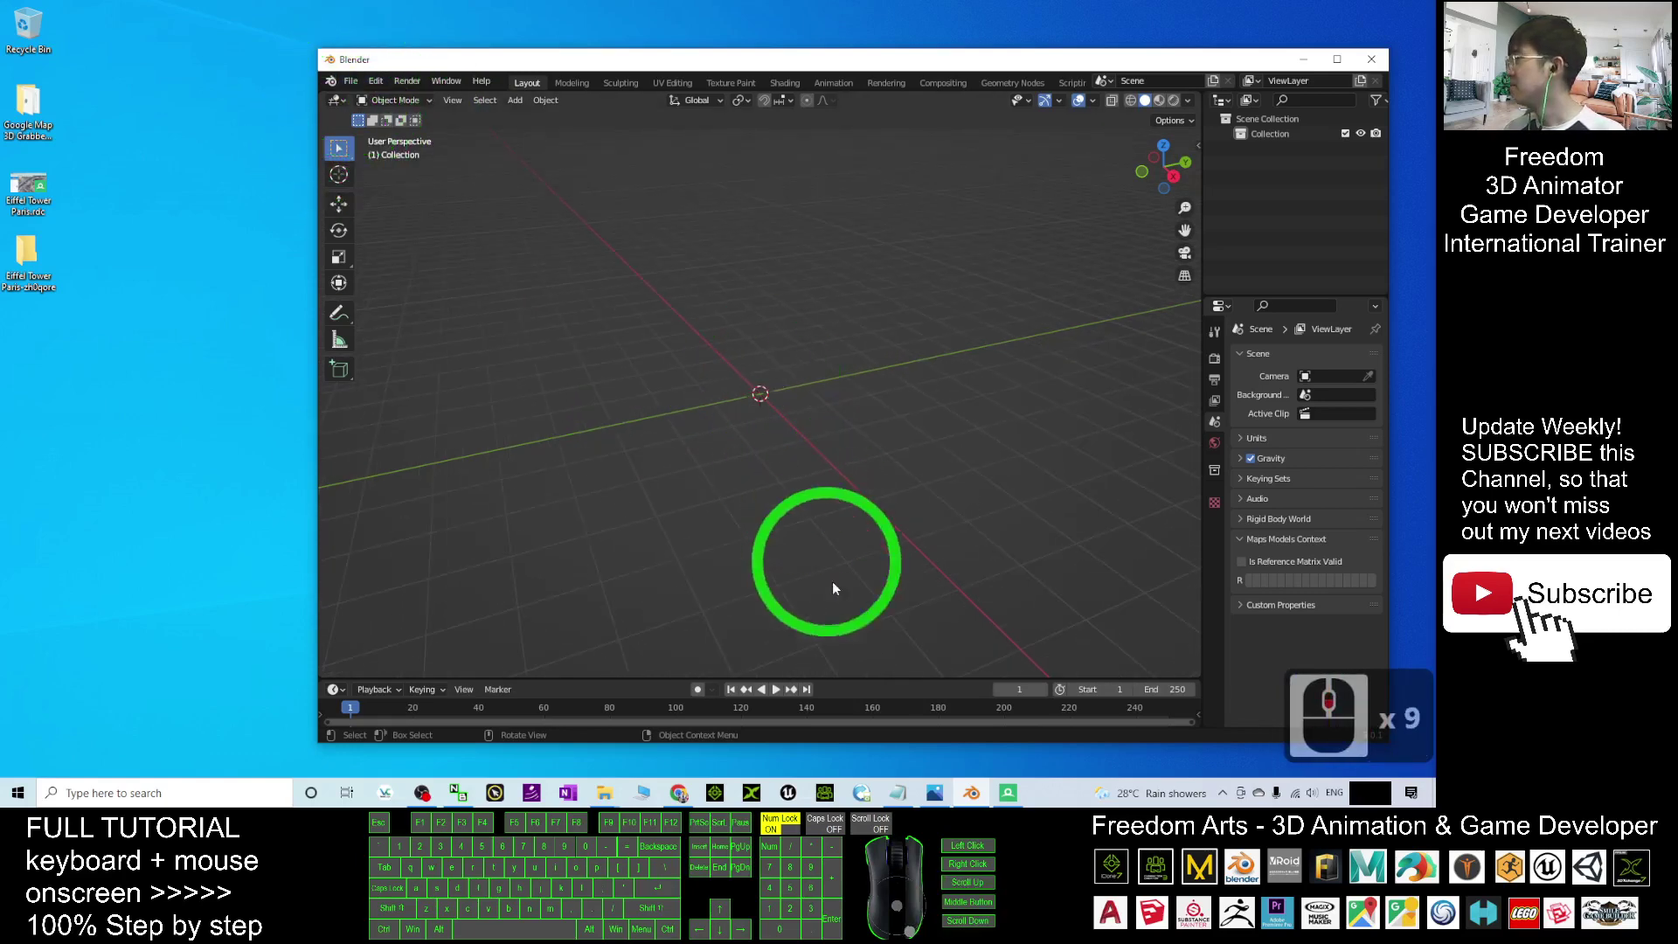
pyautogui.click(1008, 793)
pyautogui.click(1008, 794)
pyautogui.click(726, 352)
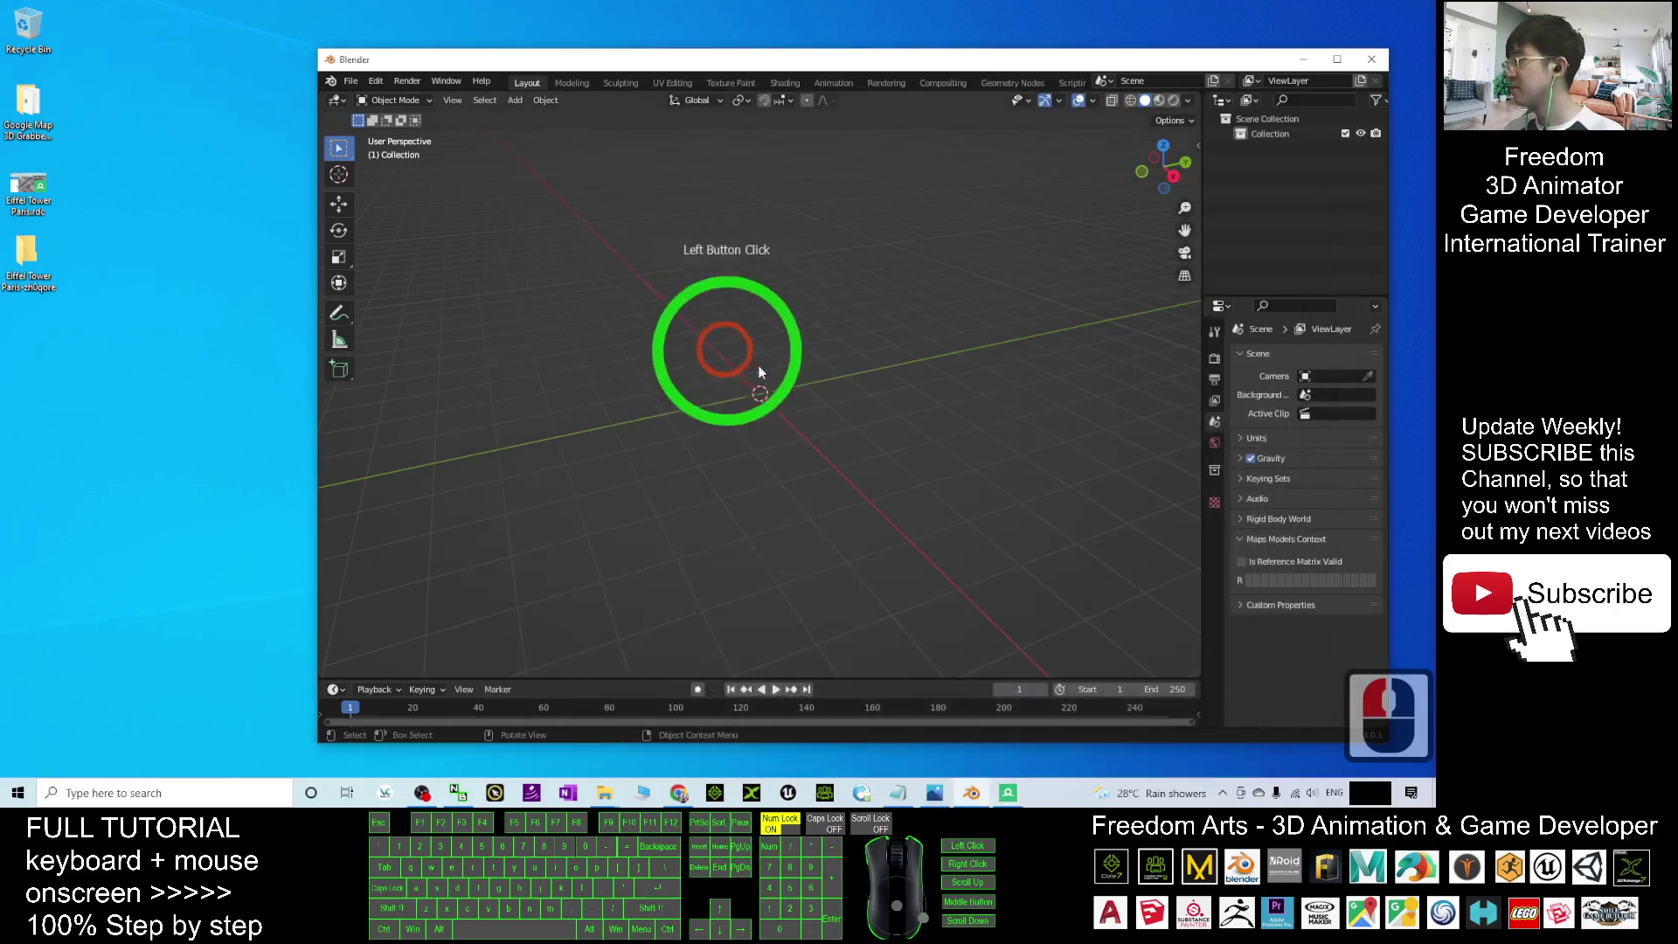
pyautogui.scroll(6, 770, 380)
# Repeat the Google Maps Capture import using the Desktop file Eiffel Tower Paris.rdc
pyautogui.click(350, 81)
pyautogui.click(376, 282)
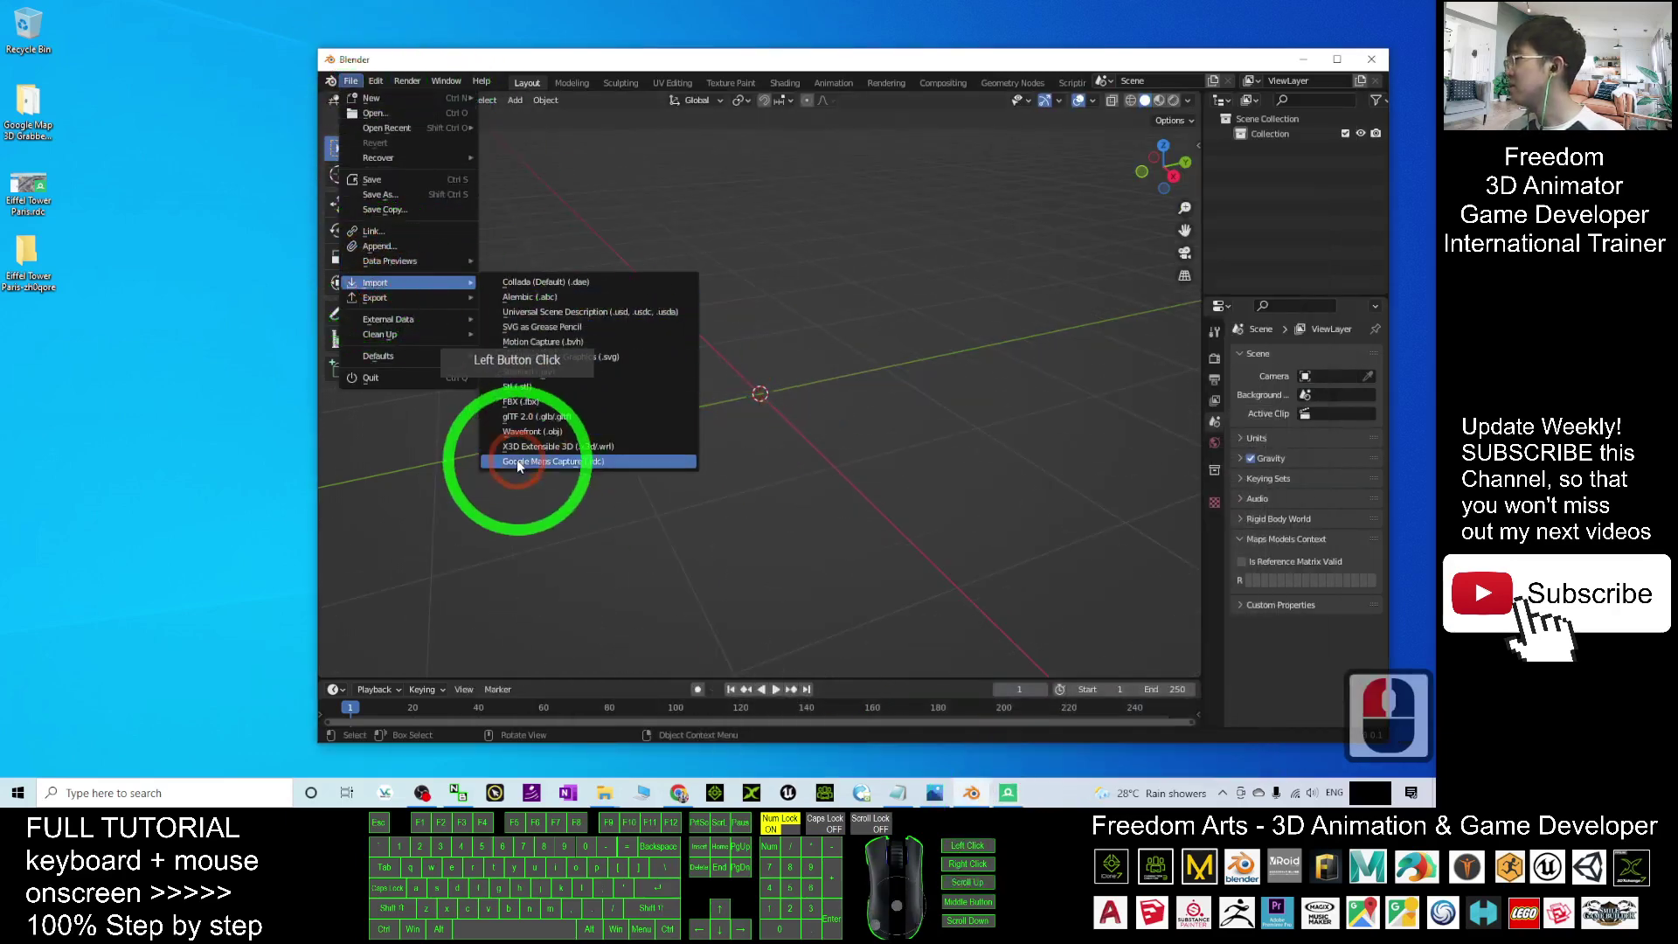
pyautogui.click(600, 459)
pyautogui.doubleClick(679, 274)
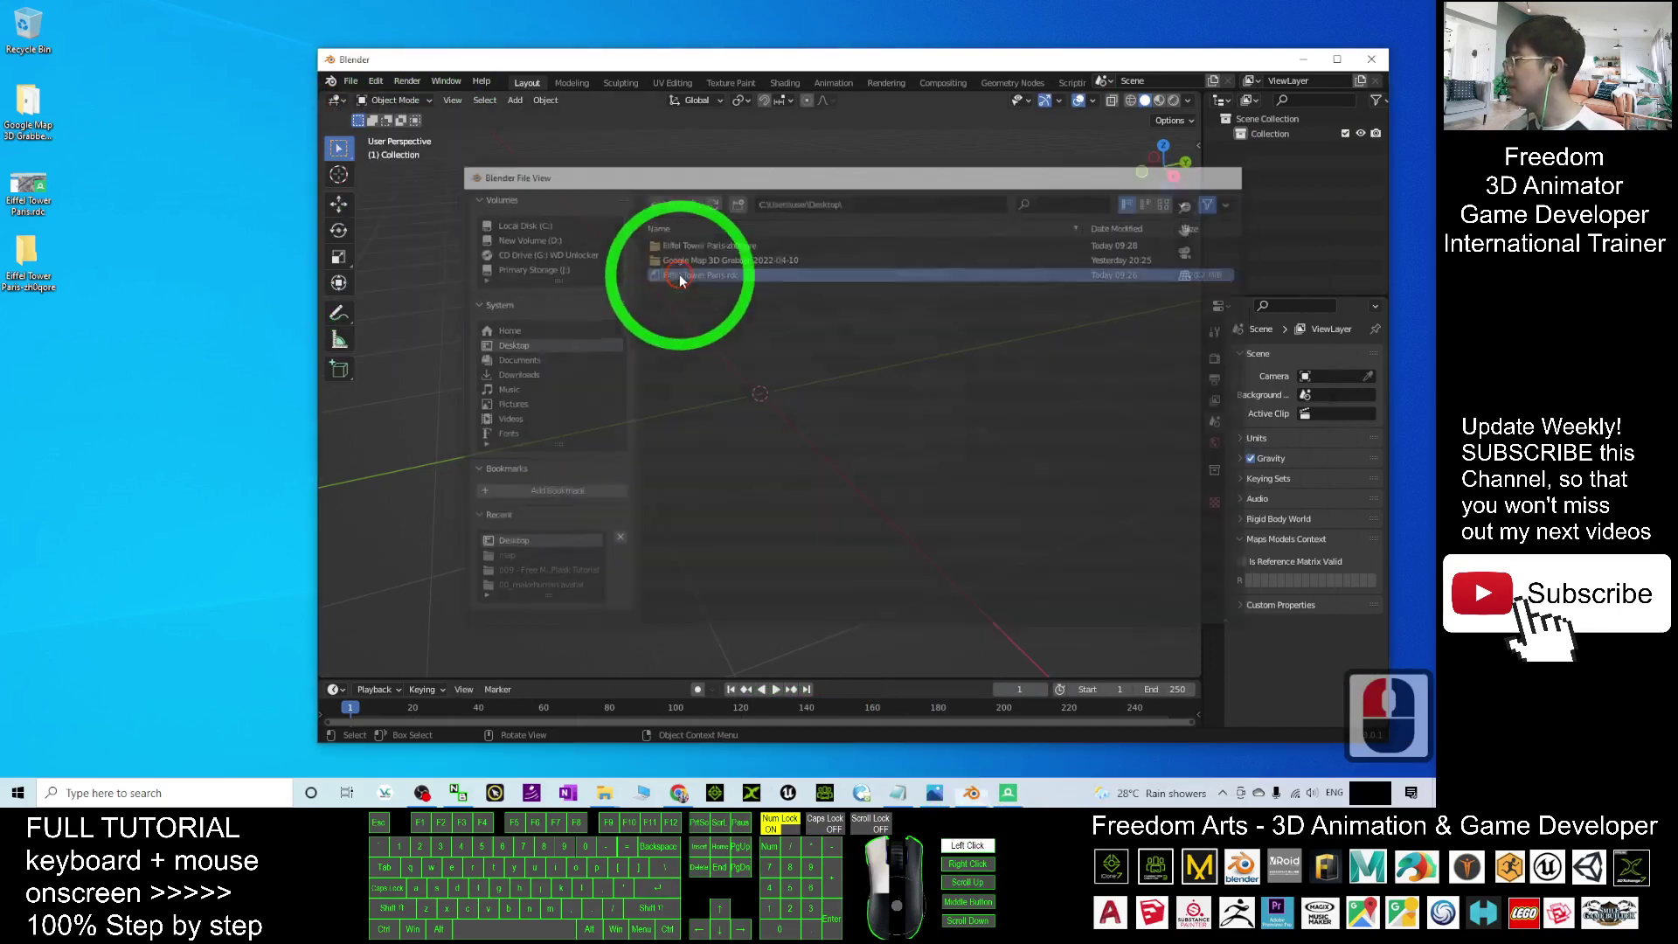
# Check the newest Eiffel Tower Paris folder on the desktop for extracted files, and close it
pyautogui.doubleClick(788, 402)
pyautogui.scroll(-1, 789, 402)
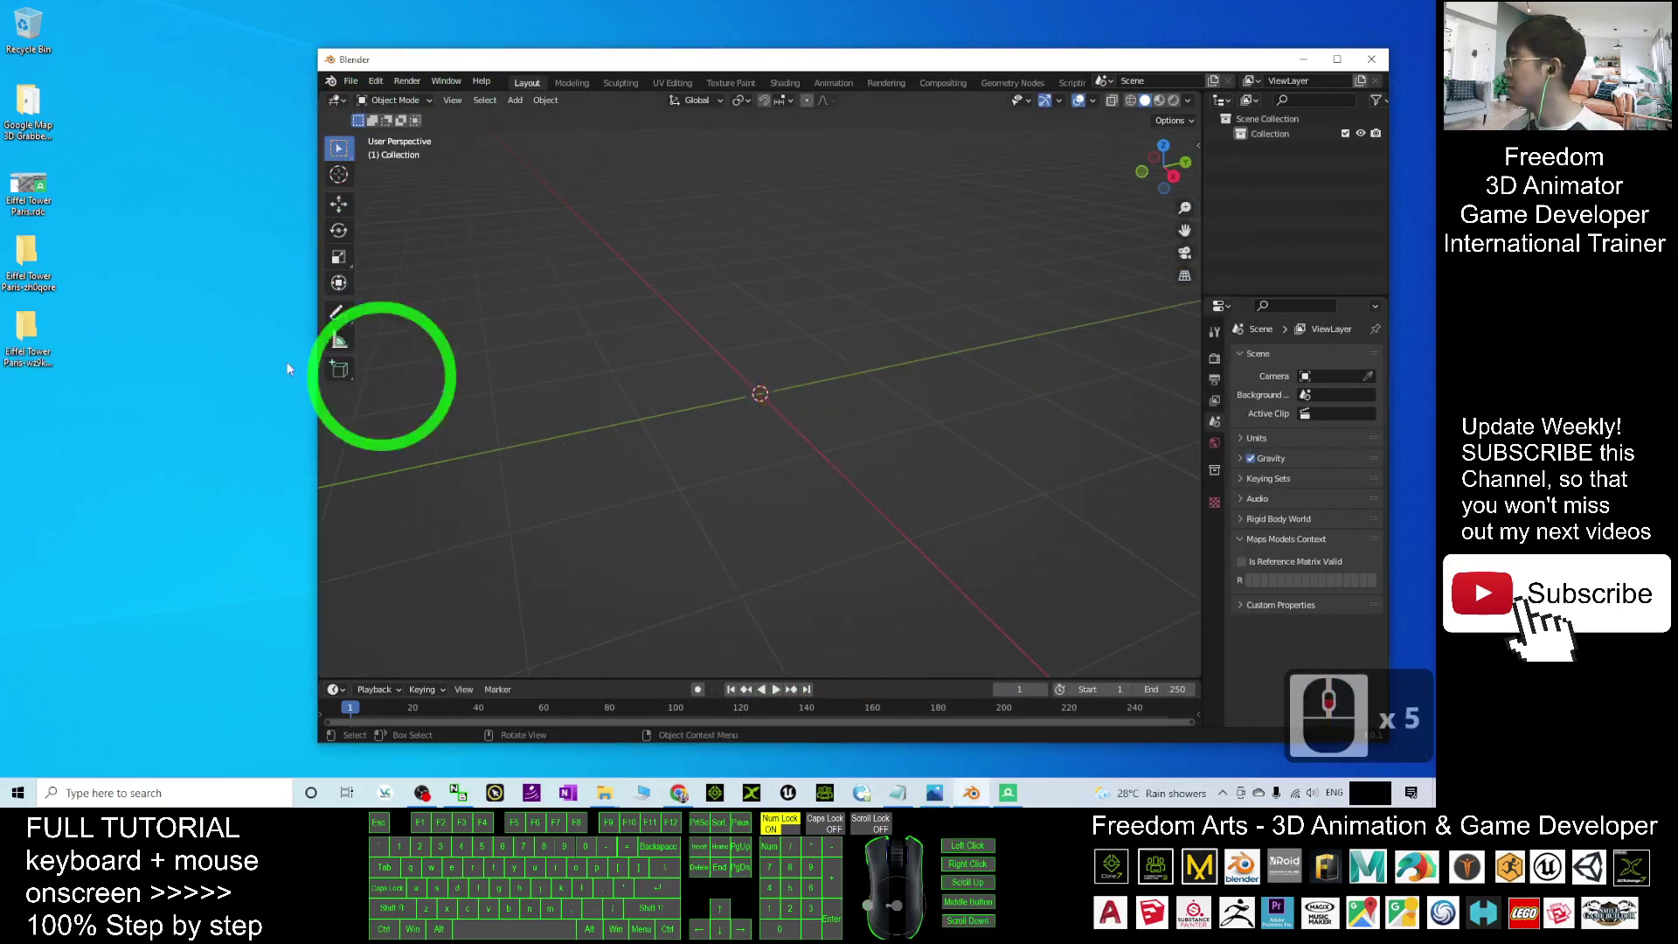
pyautogui.click(19, 335)
pyautogui.doubleClick(18, 331)
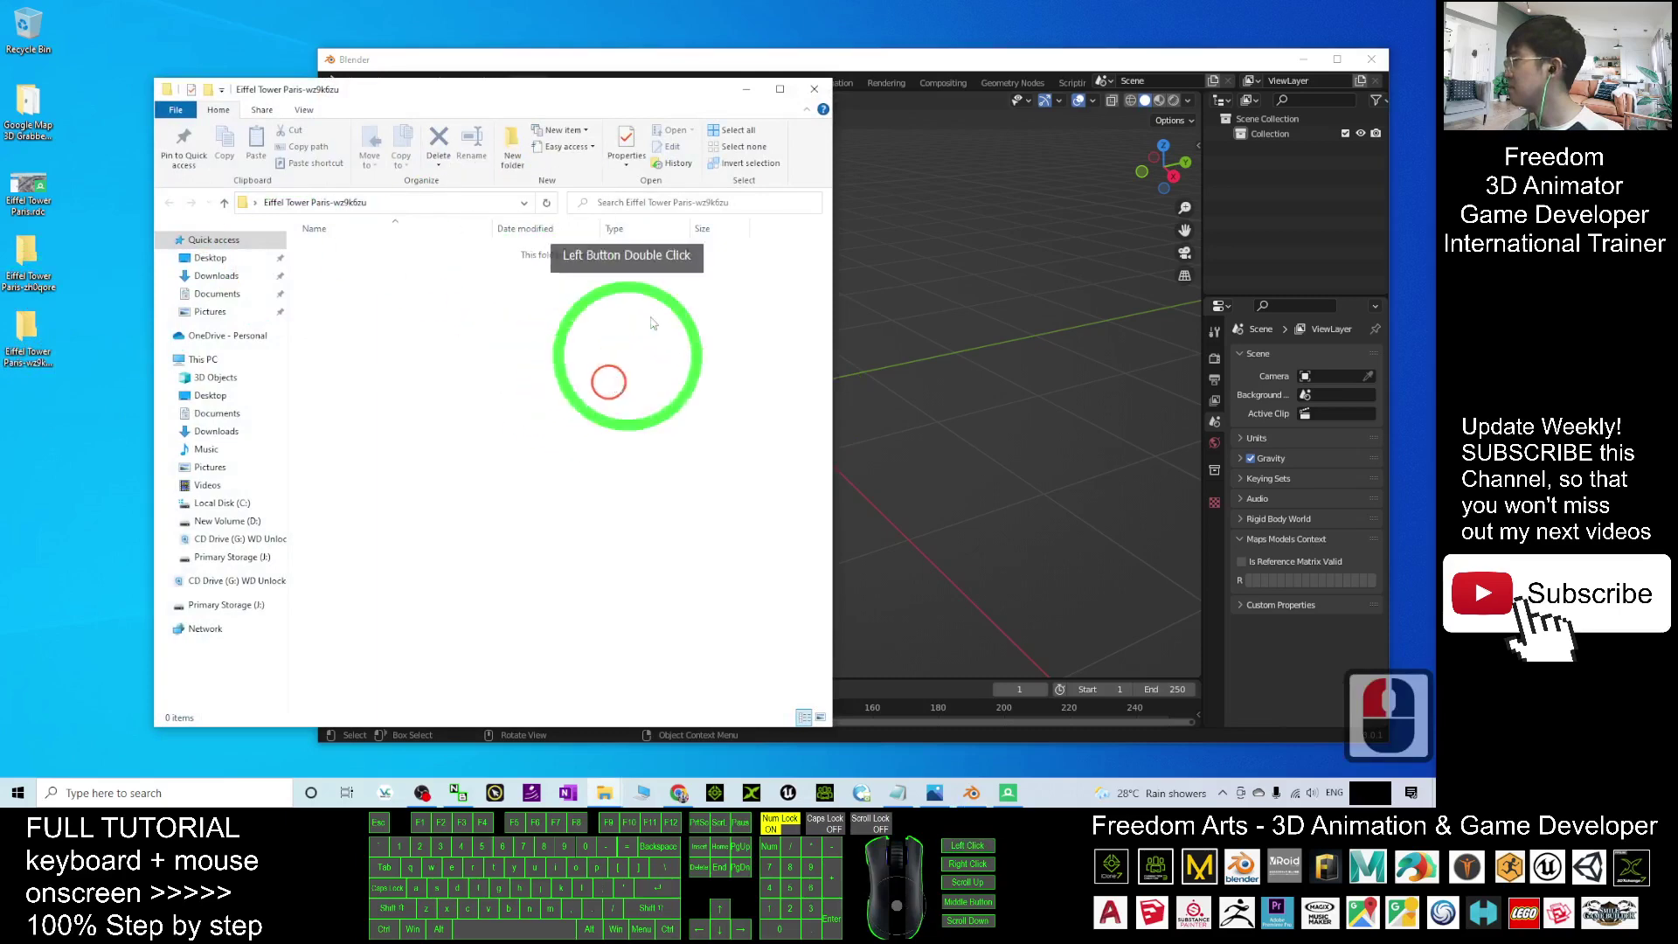
pyautogui.click(822, 90)
pyautogui.click(984, 564)
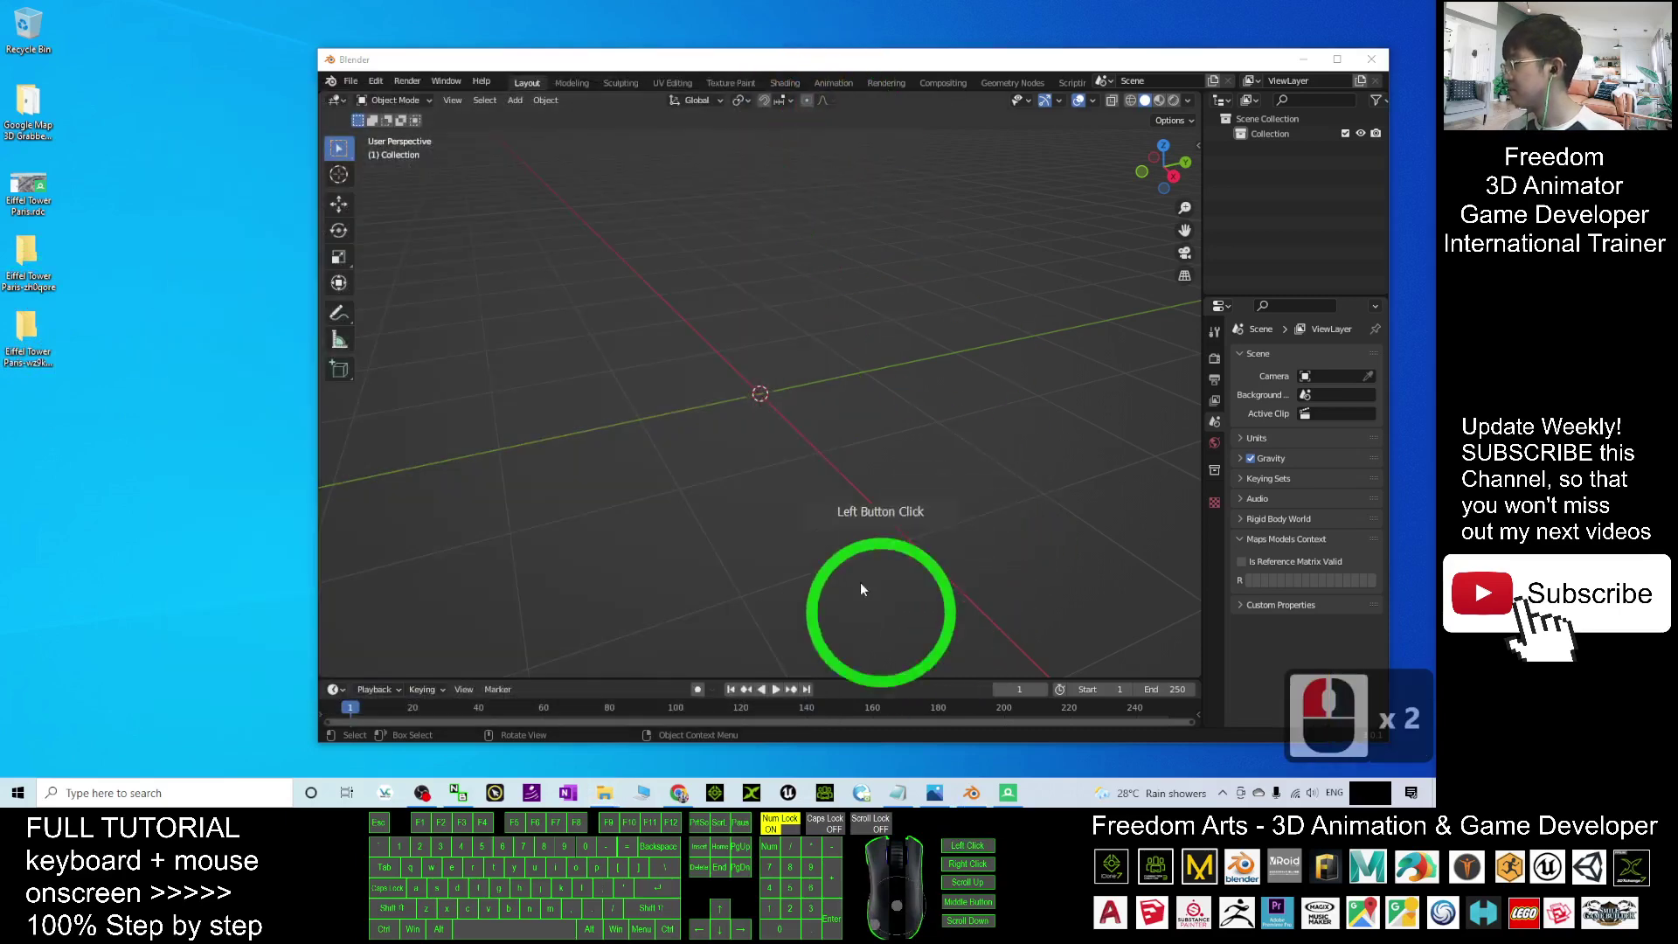
pyautogui.scroll(-3, 790, 402)
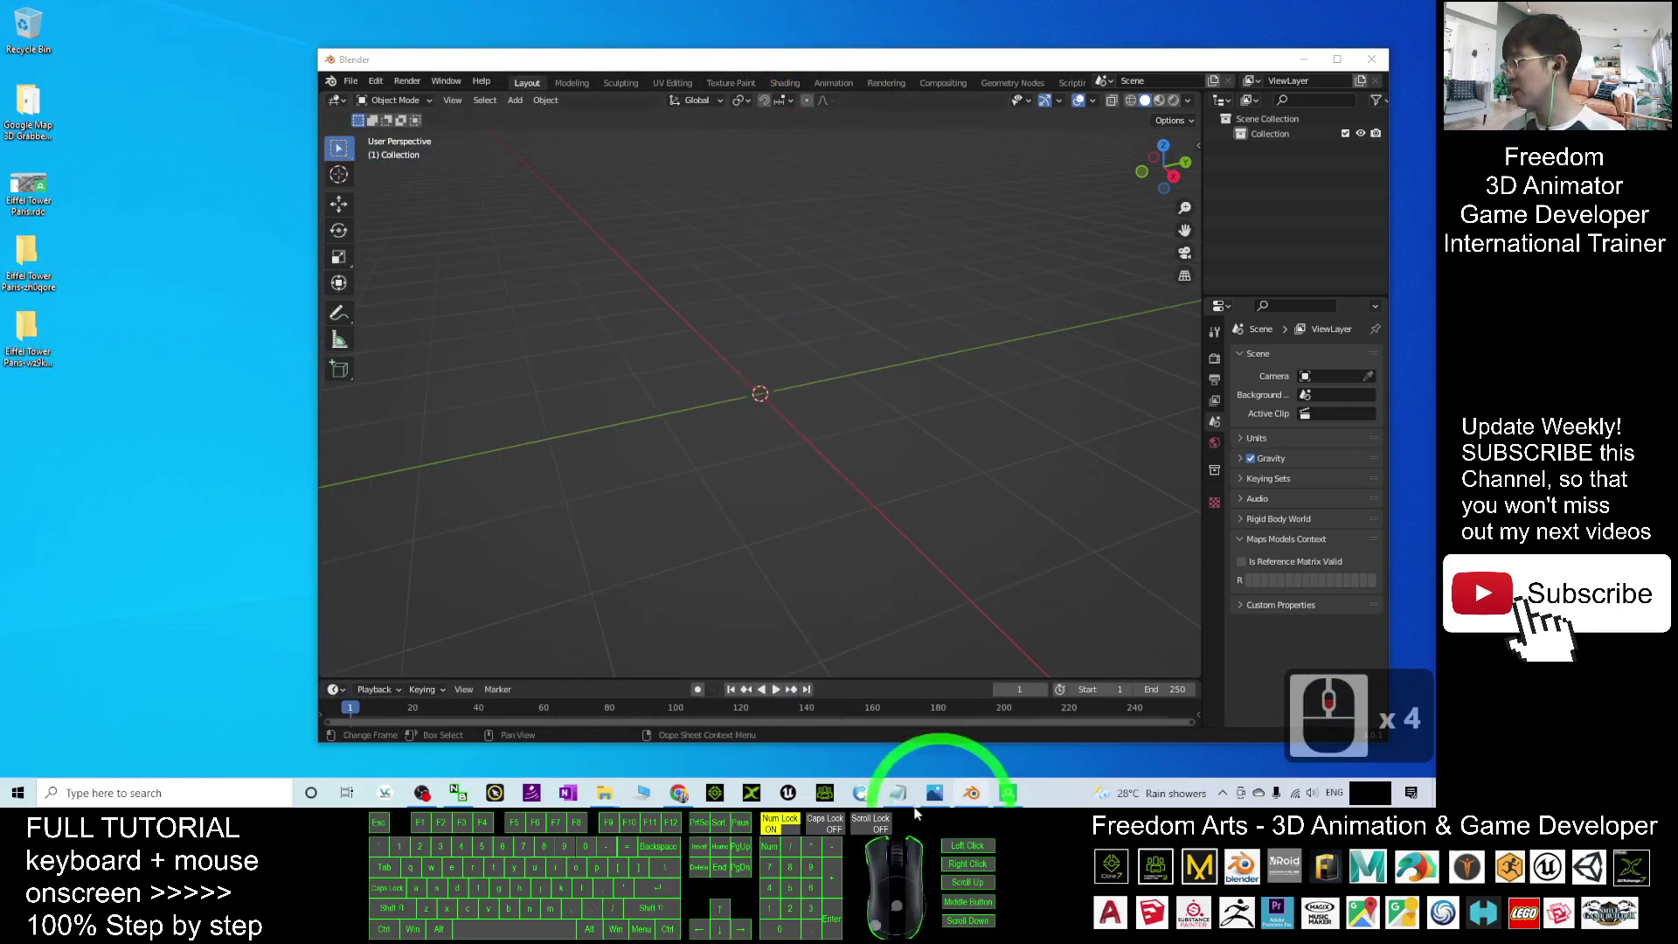
# Trigger a new RenderDoc capture with a 5-second delay and keep the Eiffel Tower 3D map moving in Chrome while it runs
pyautogui.click(1009, 793)
pyautogui.click(678, 793)
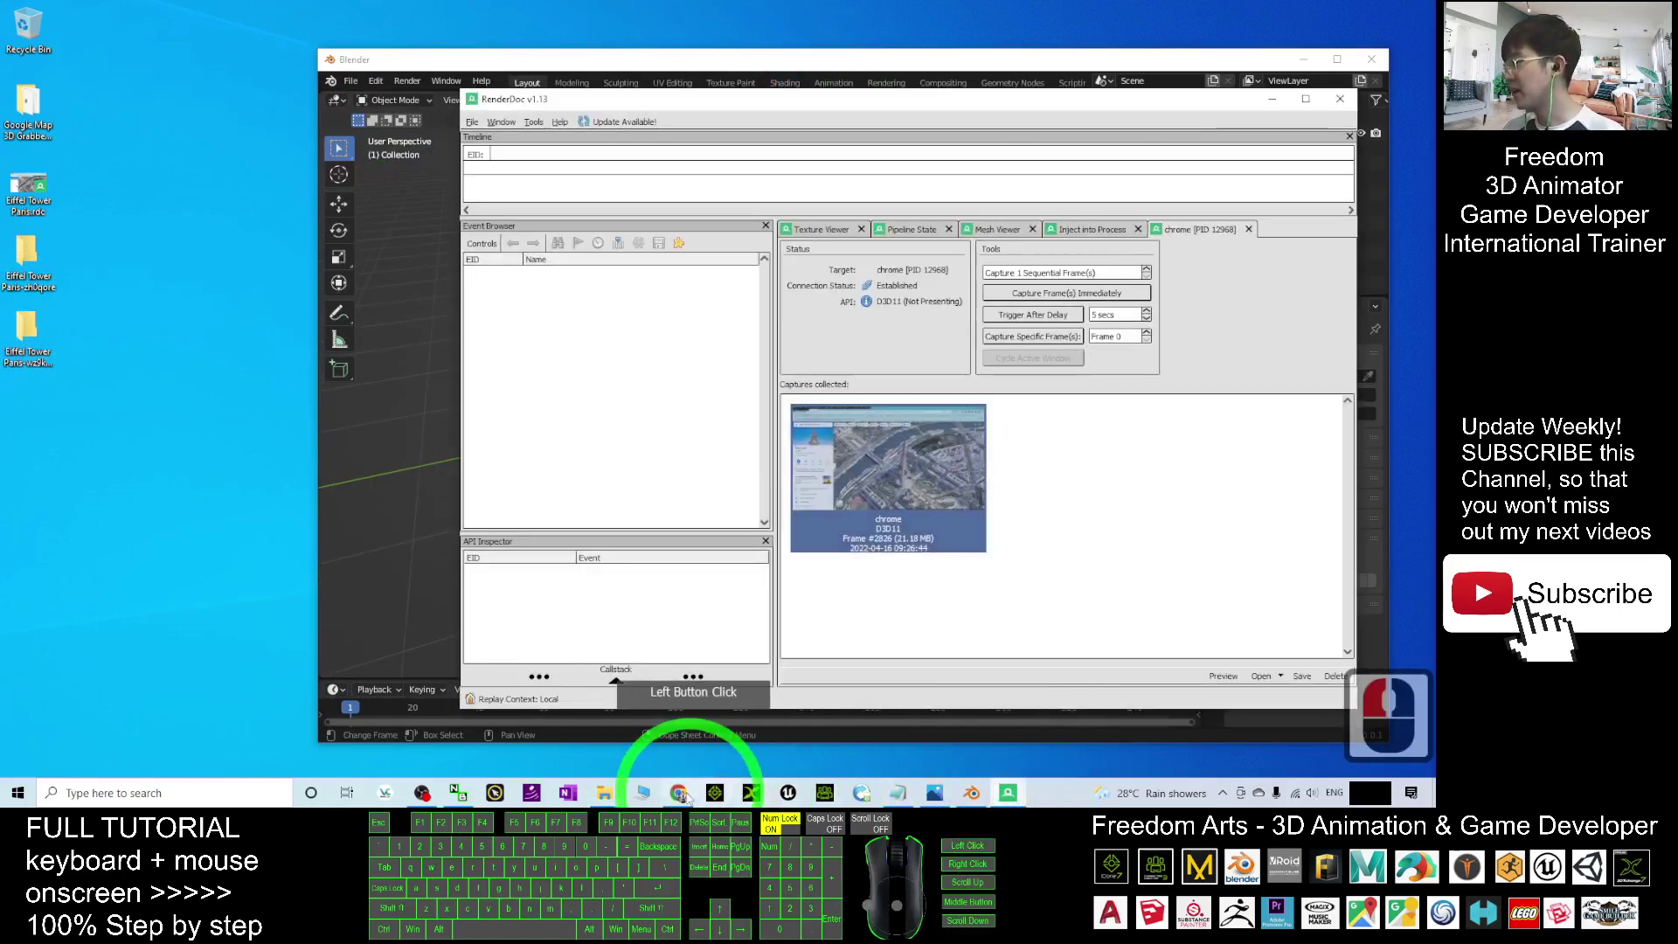
pyautogui.click(872, 566)
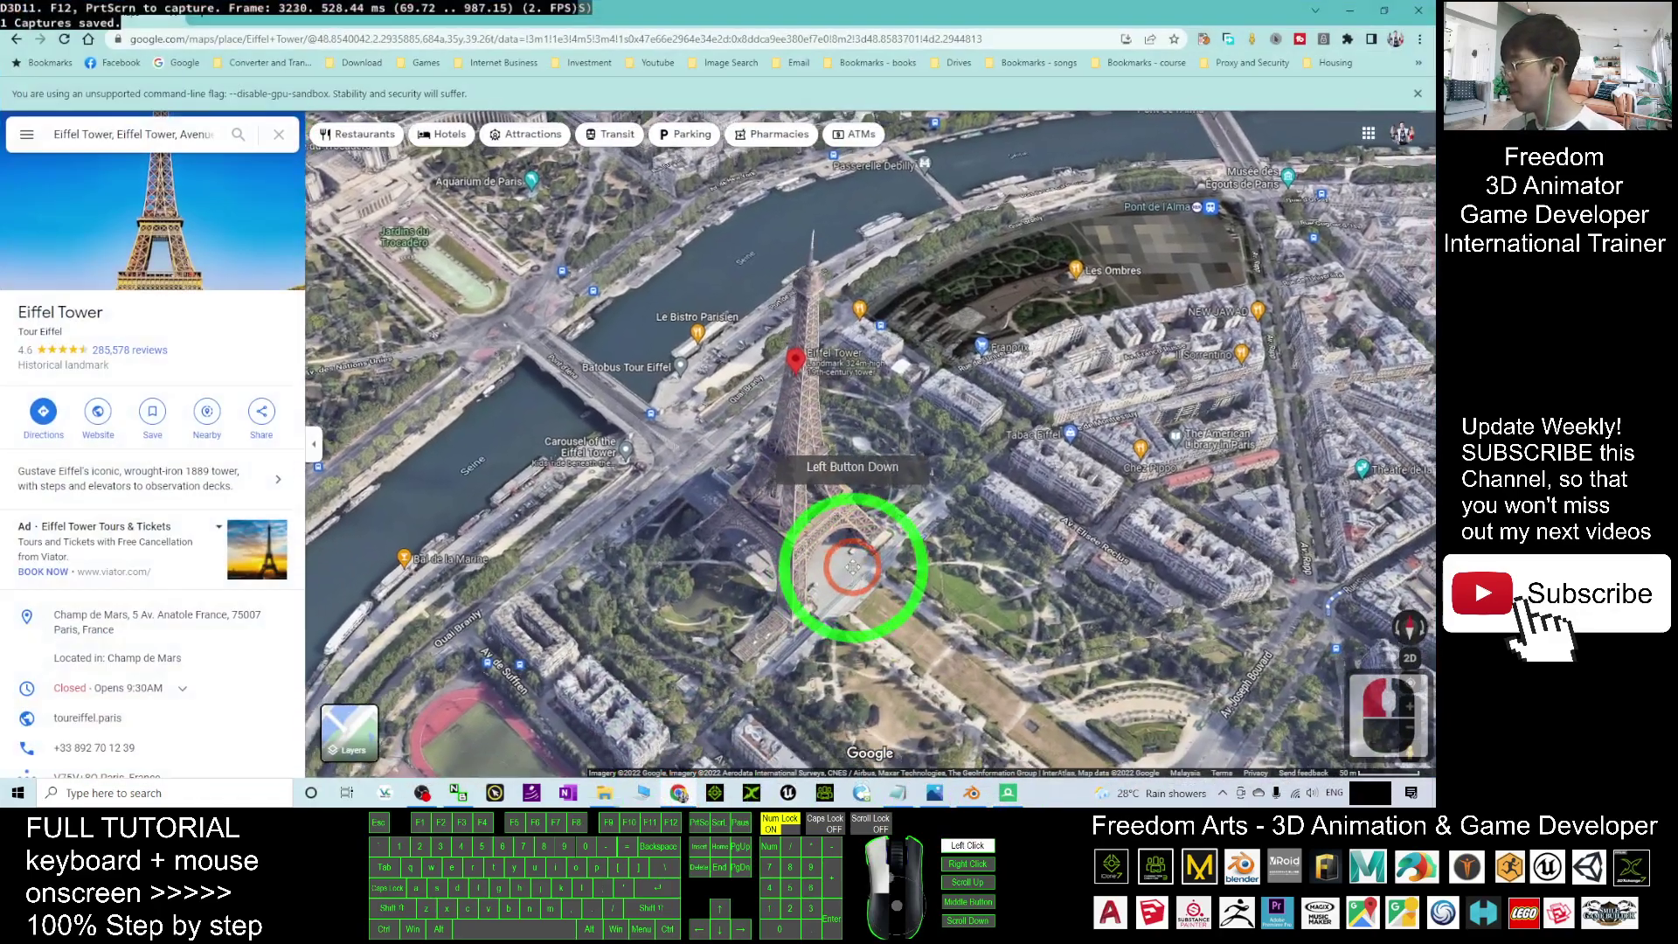
pyautogui.click(1010, 793)
pyautogui.click(1021, 315)
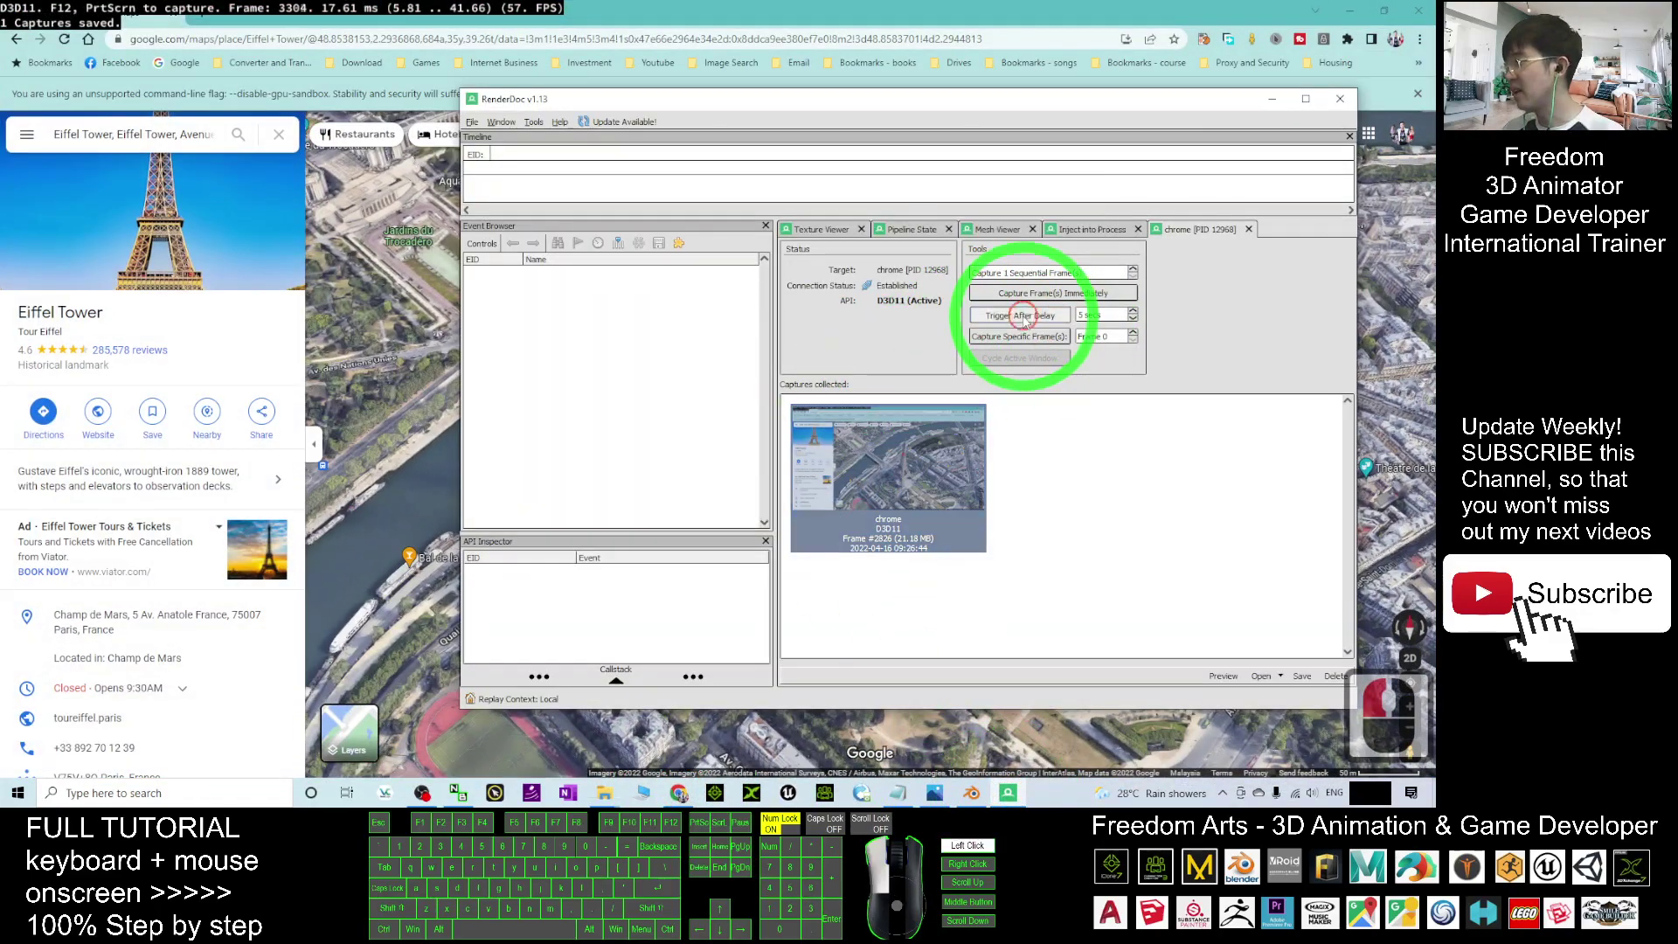
pyautogui.click(664, 11)
pyautogui.moveTo(853, 470); pyautogui.dragTo(160, 151)
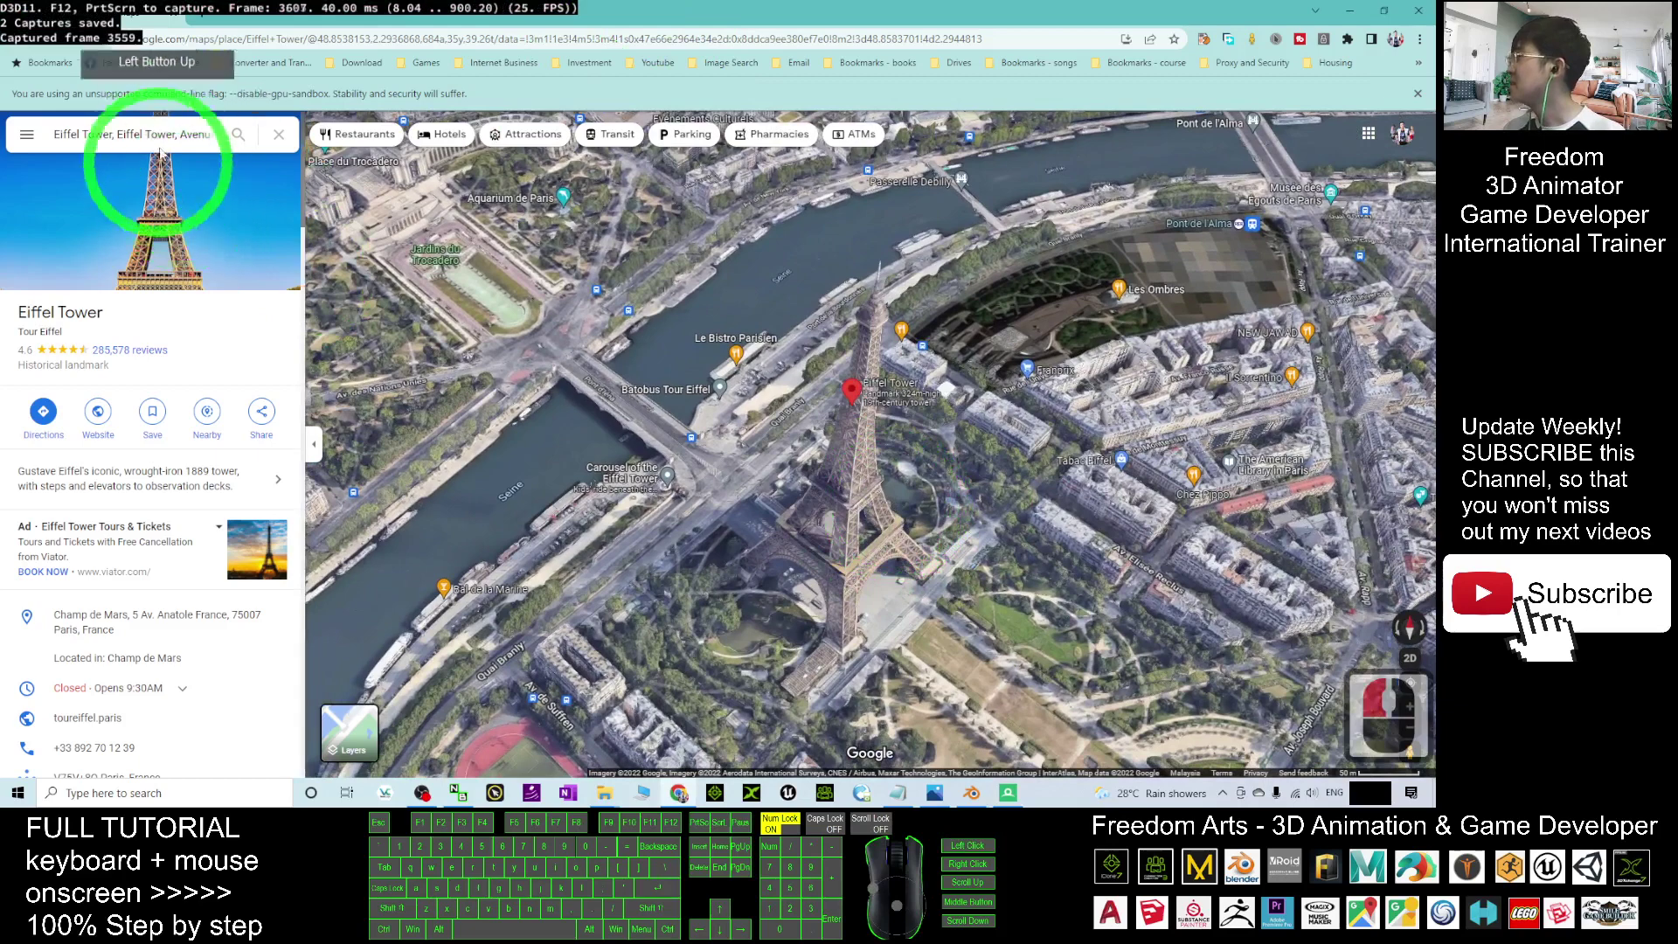
# Switch to RenderDoc and save the second Chrome capture to the Desktop as Eiffel Tower Paris 02
pyautogui.click(1008, 793)
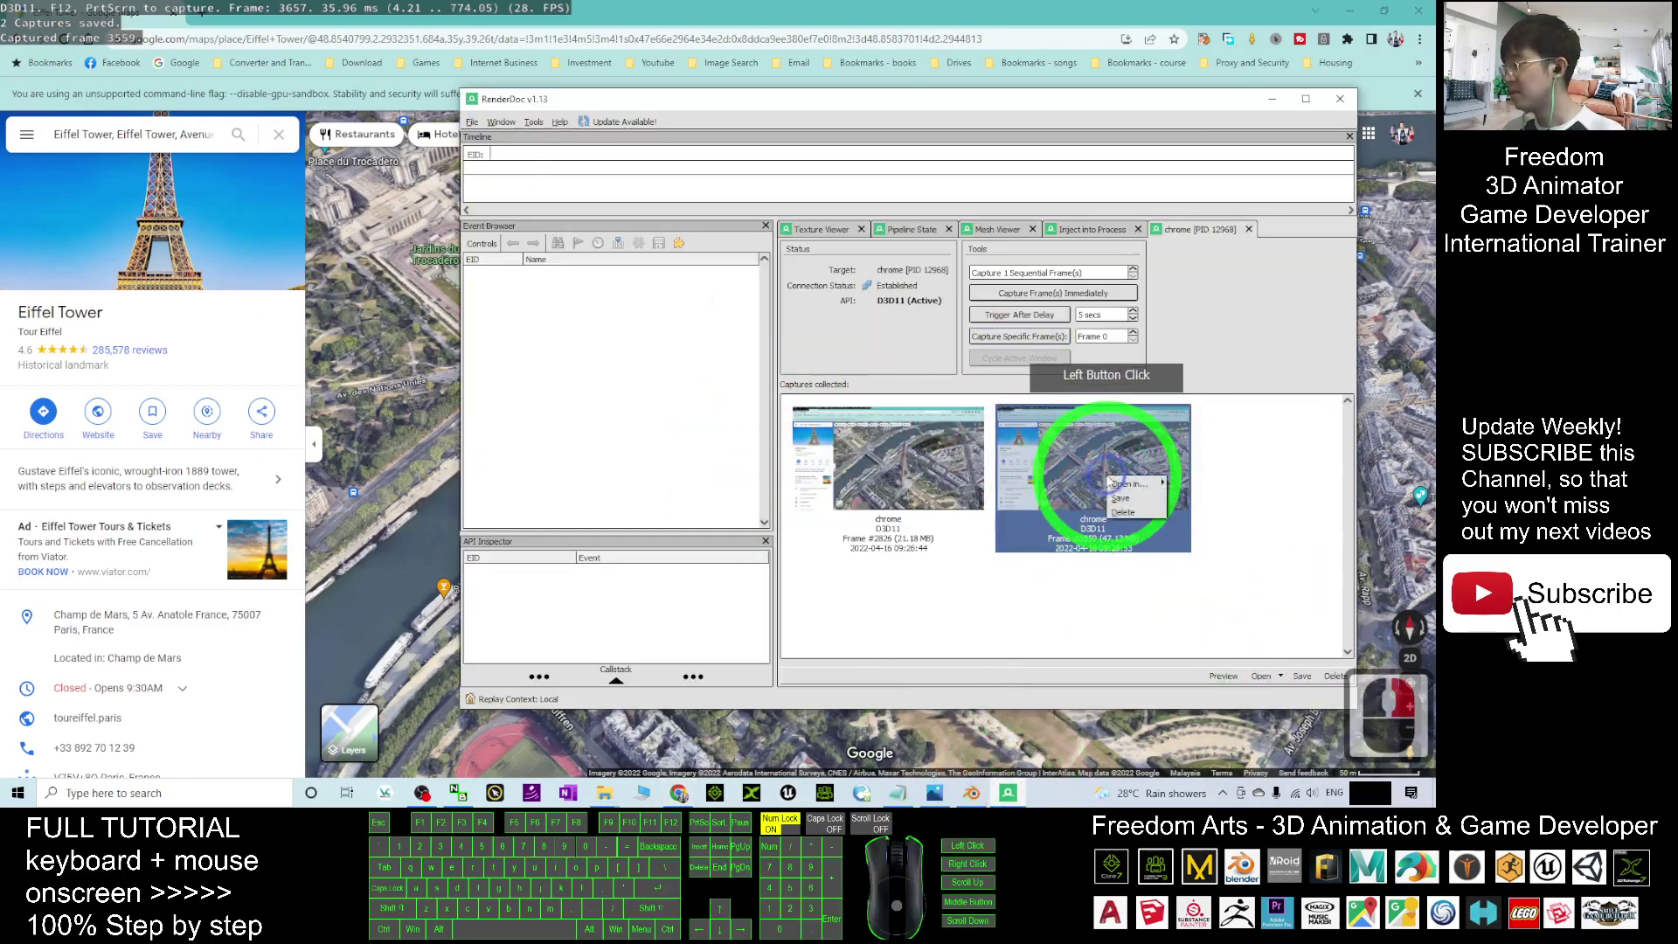
pyautogui.rightClick(1109, 479)
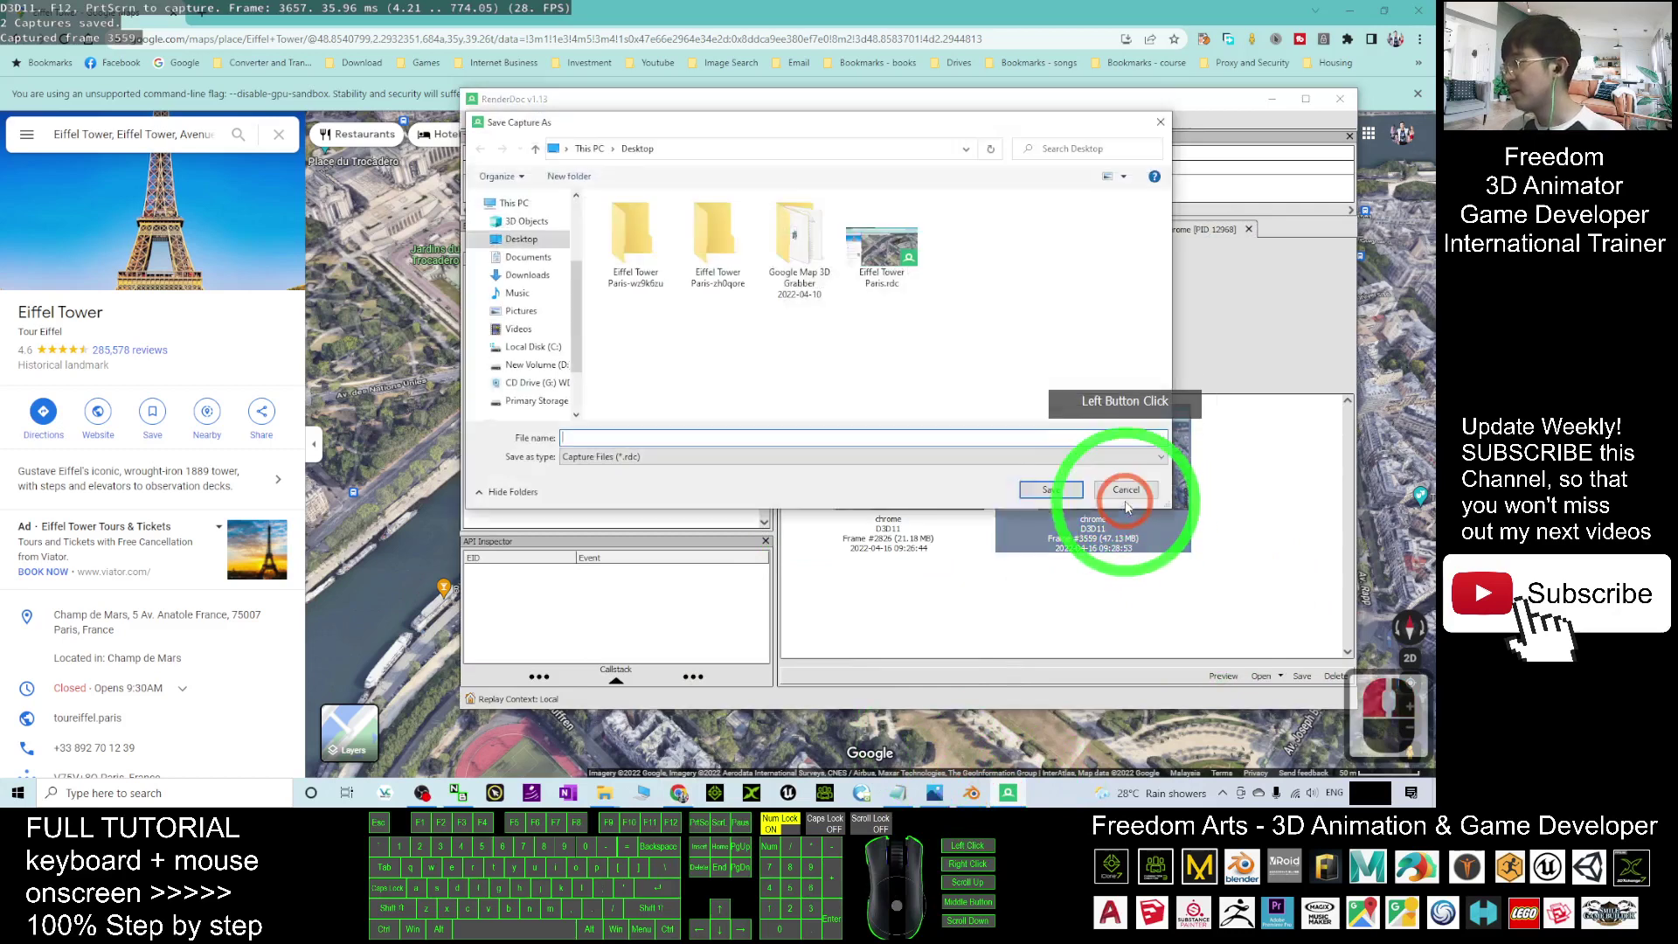
pyautogui.click(521, 238)
pyautogui.click(881, 249)
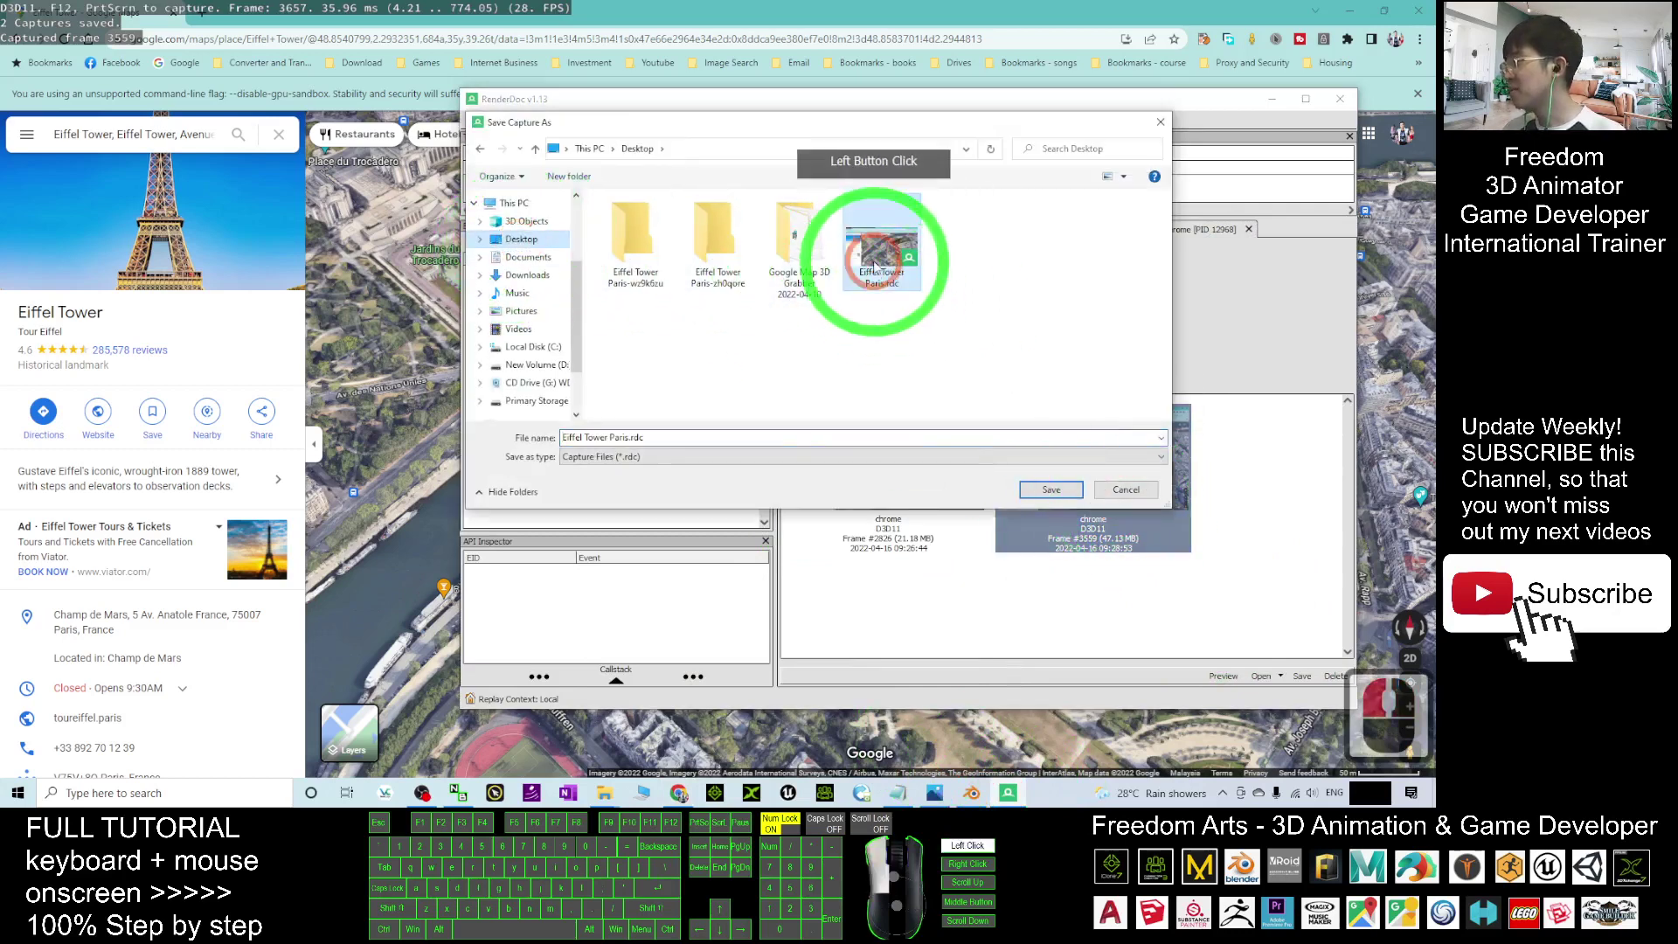
pyautogui.tripleClick(623, 440)
pyautogui.moveTo(629, 442); pyautogui.dragTo(714, 442)
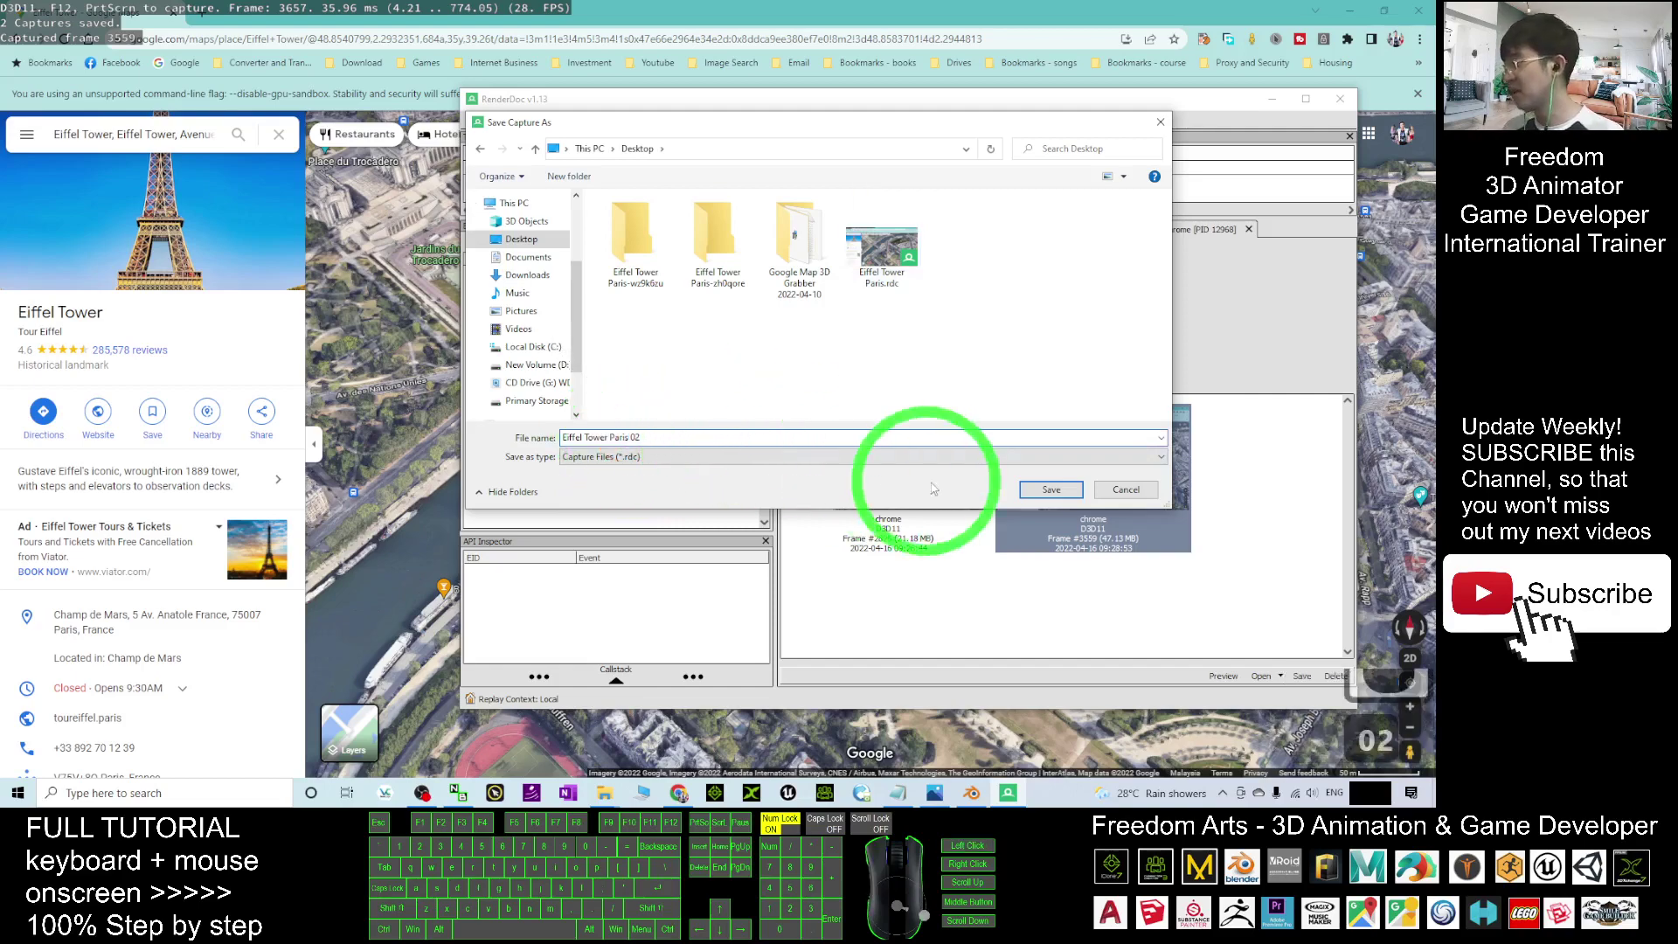
pyautogui.click(1049, 492)
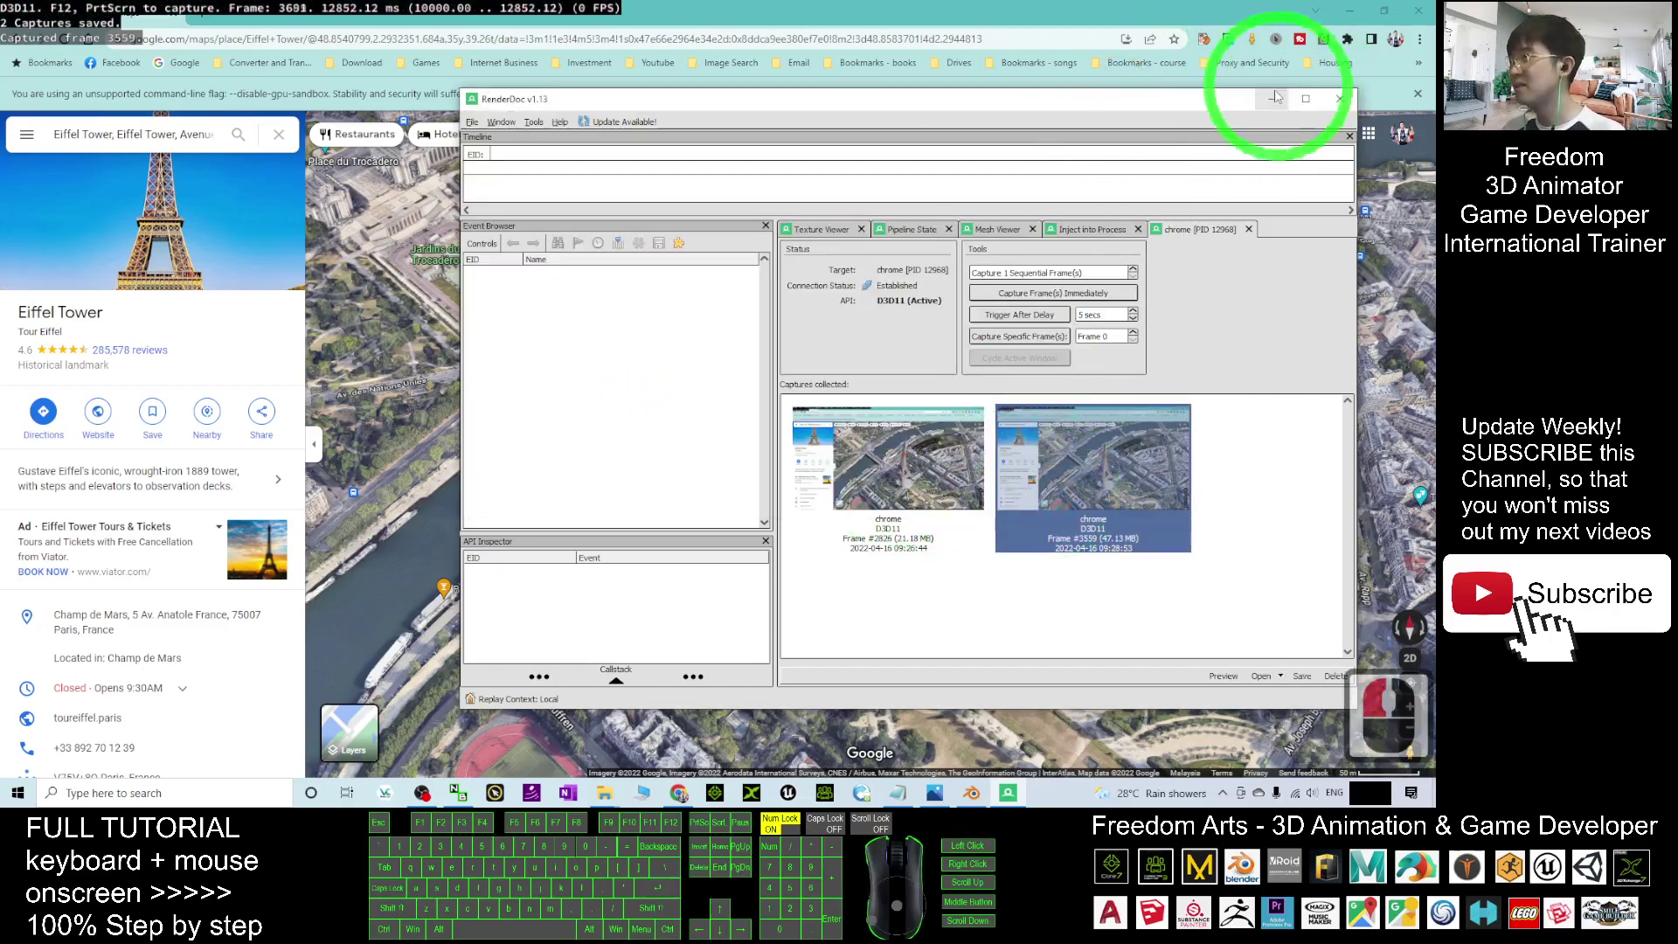
# Minimize the Chrome window and close Blender without saving the changes
pyautogui.click(1346, 37)
pyautogui.click(1350, 11)
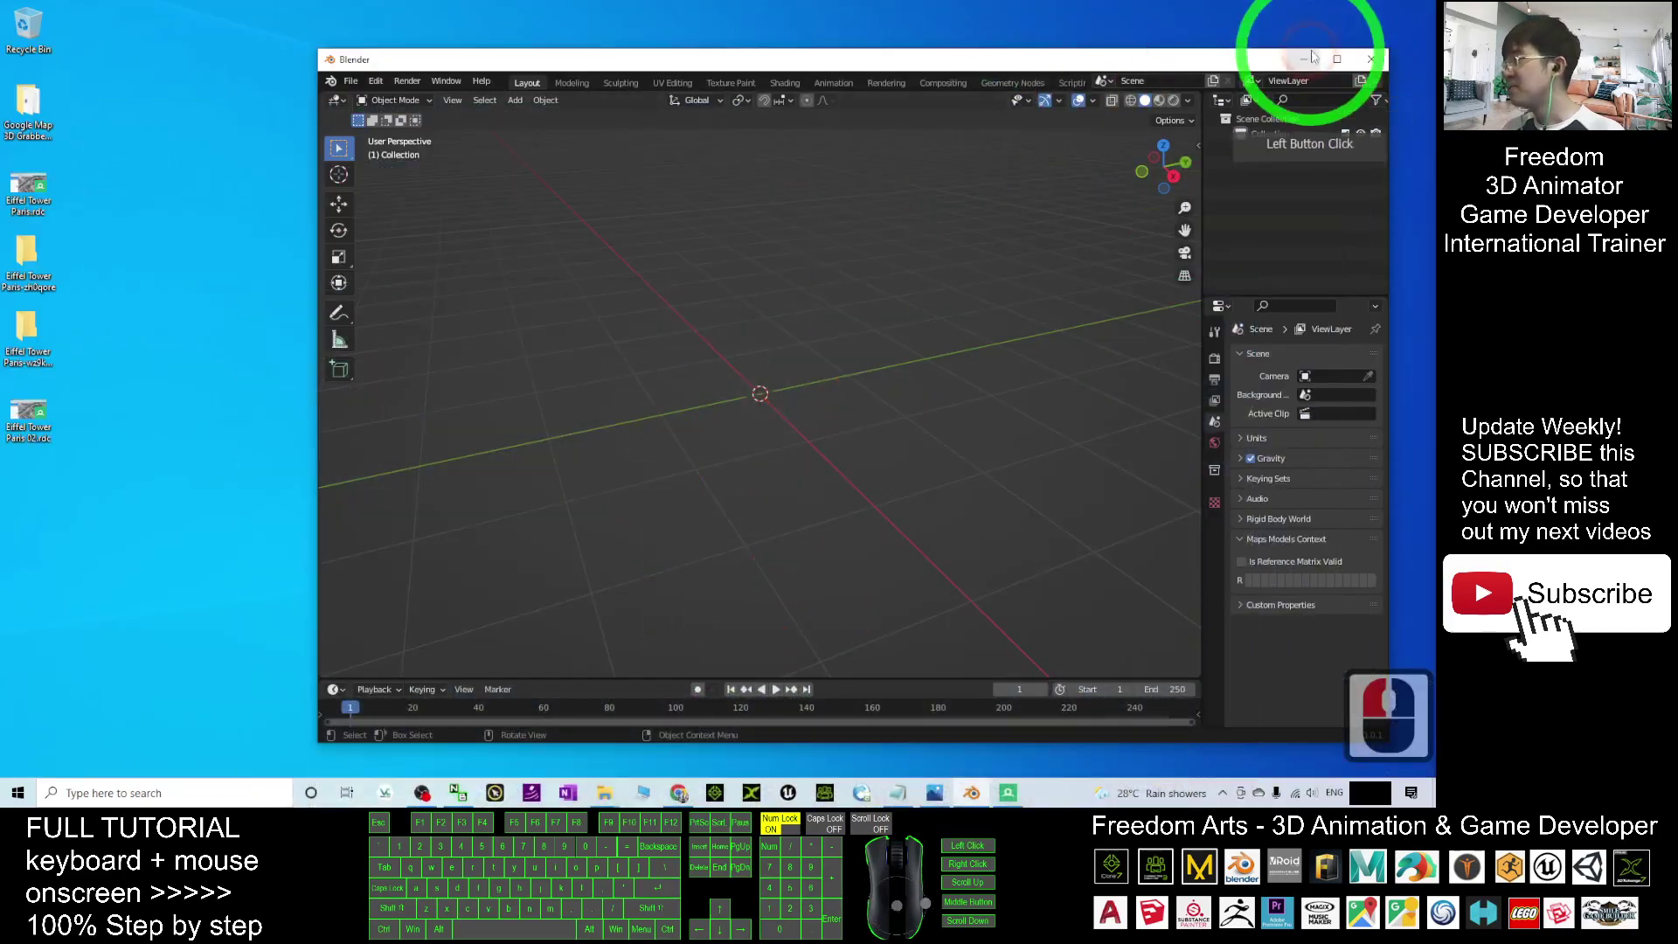
pyautogui.click(1370, 59)
pyautogui.click(913, 430)
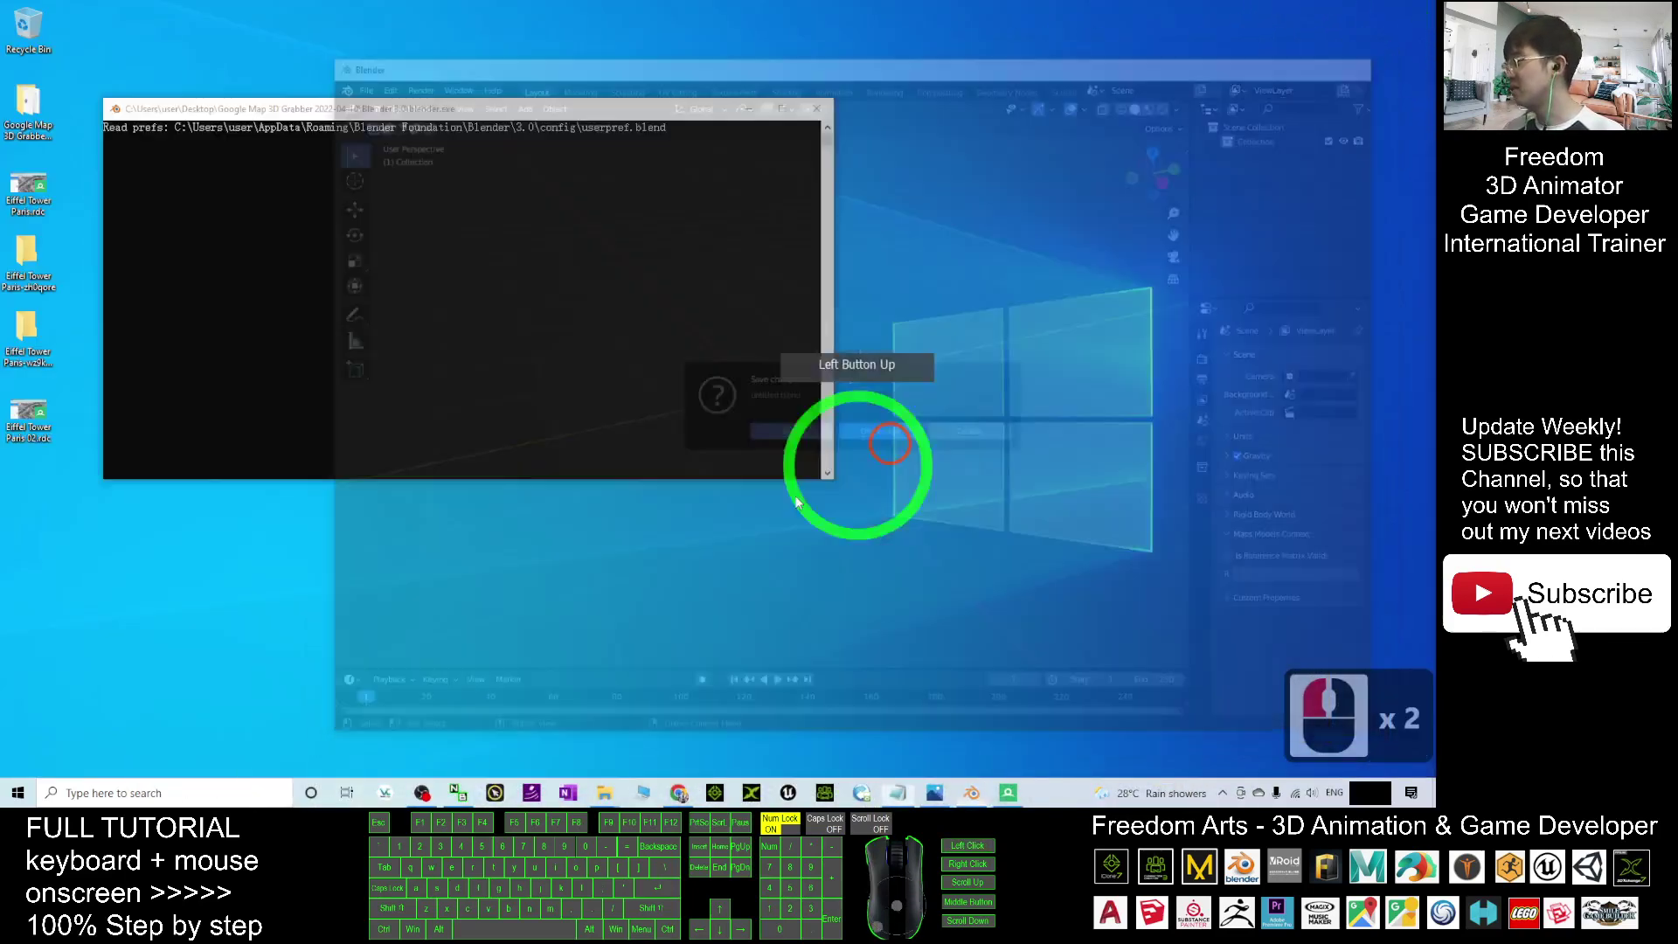
pyautogui.click(575, 577)
# Launch blender.exe from the Blender 3.0 folder inside the desktop folder Google Map 3D Grabber 2022-04-10
pyautogui.click(610, 795)
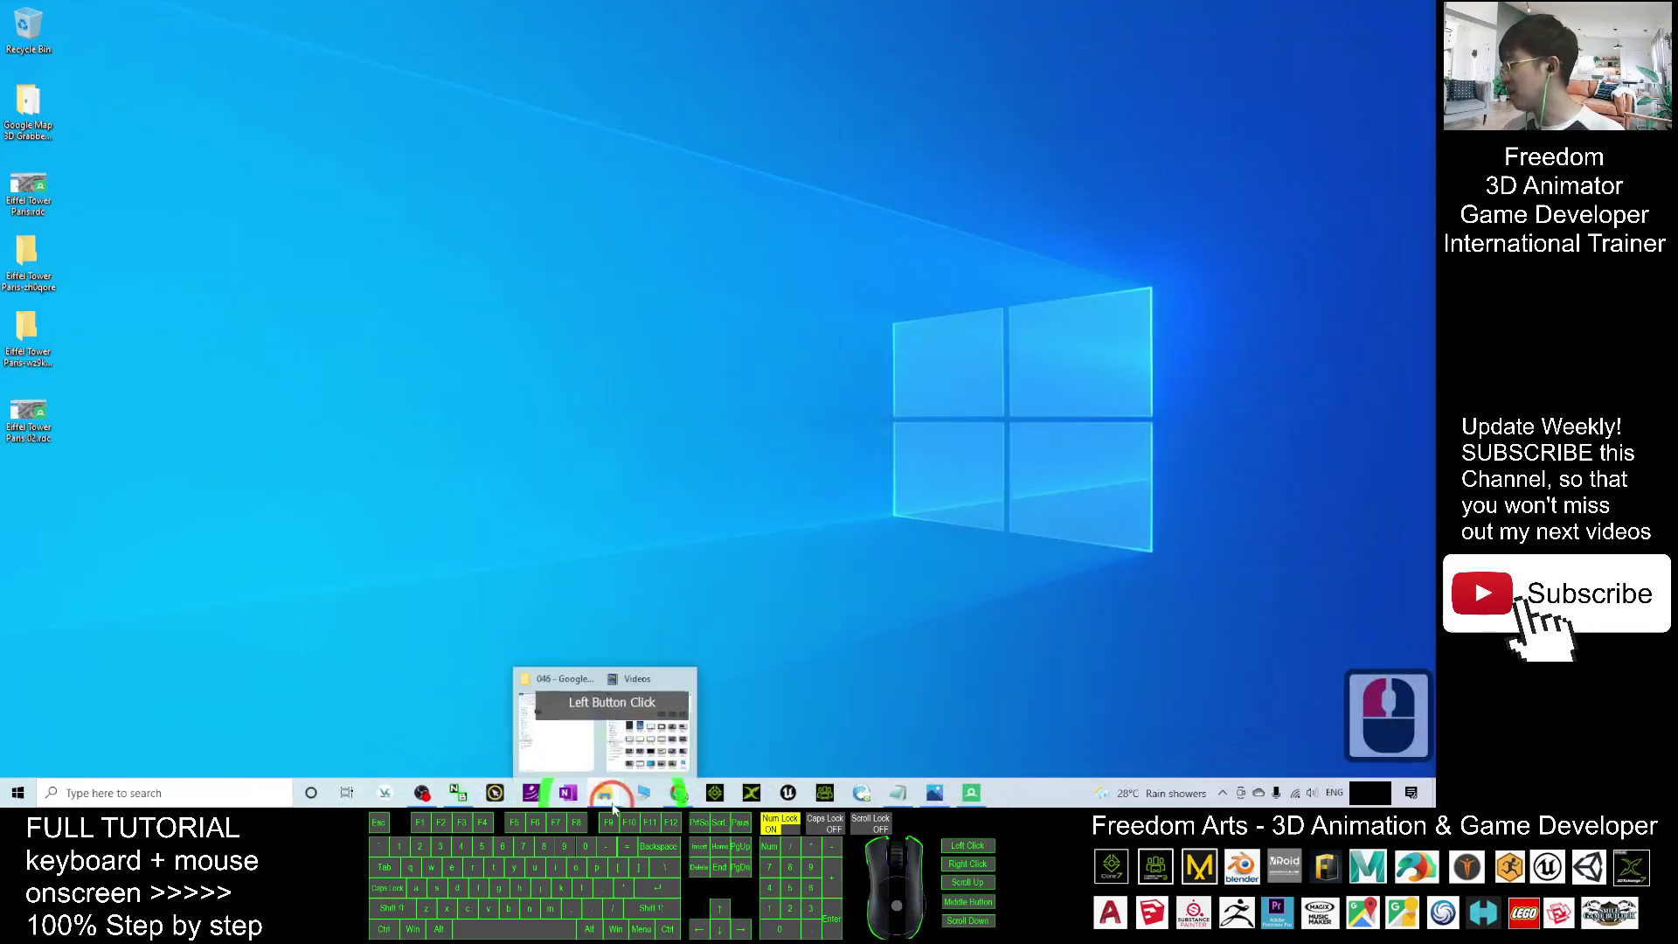
pyautogui.click(572, 728)
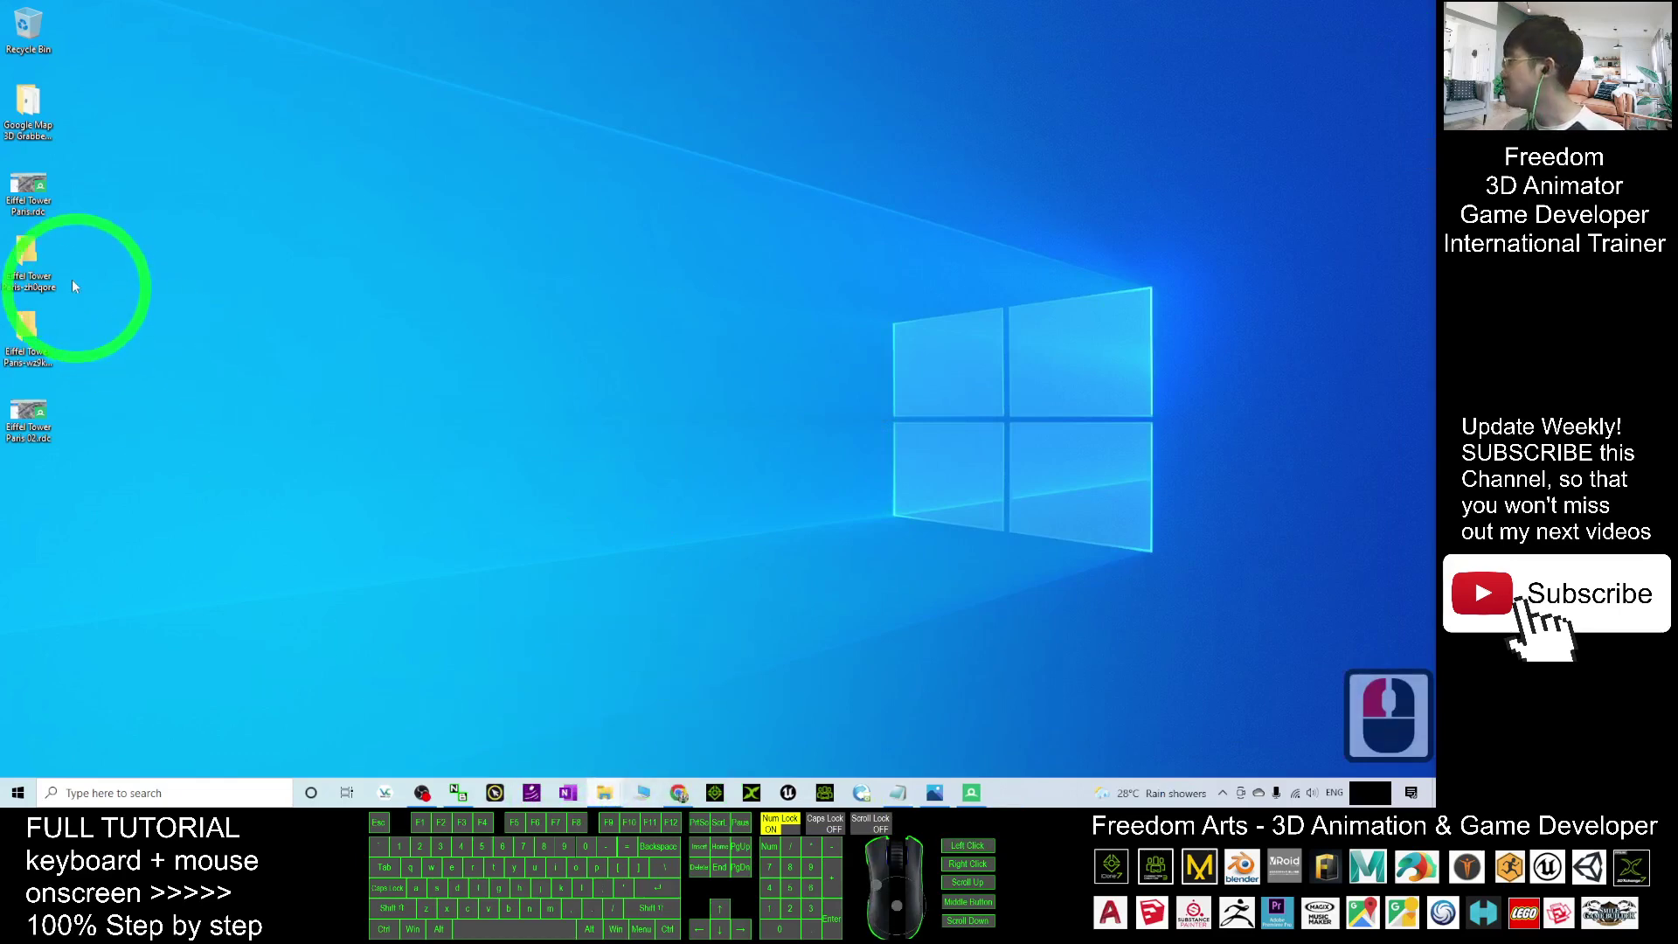
pyautogui.doubleClick(25, 125)
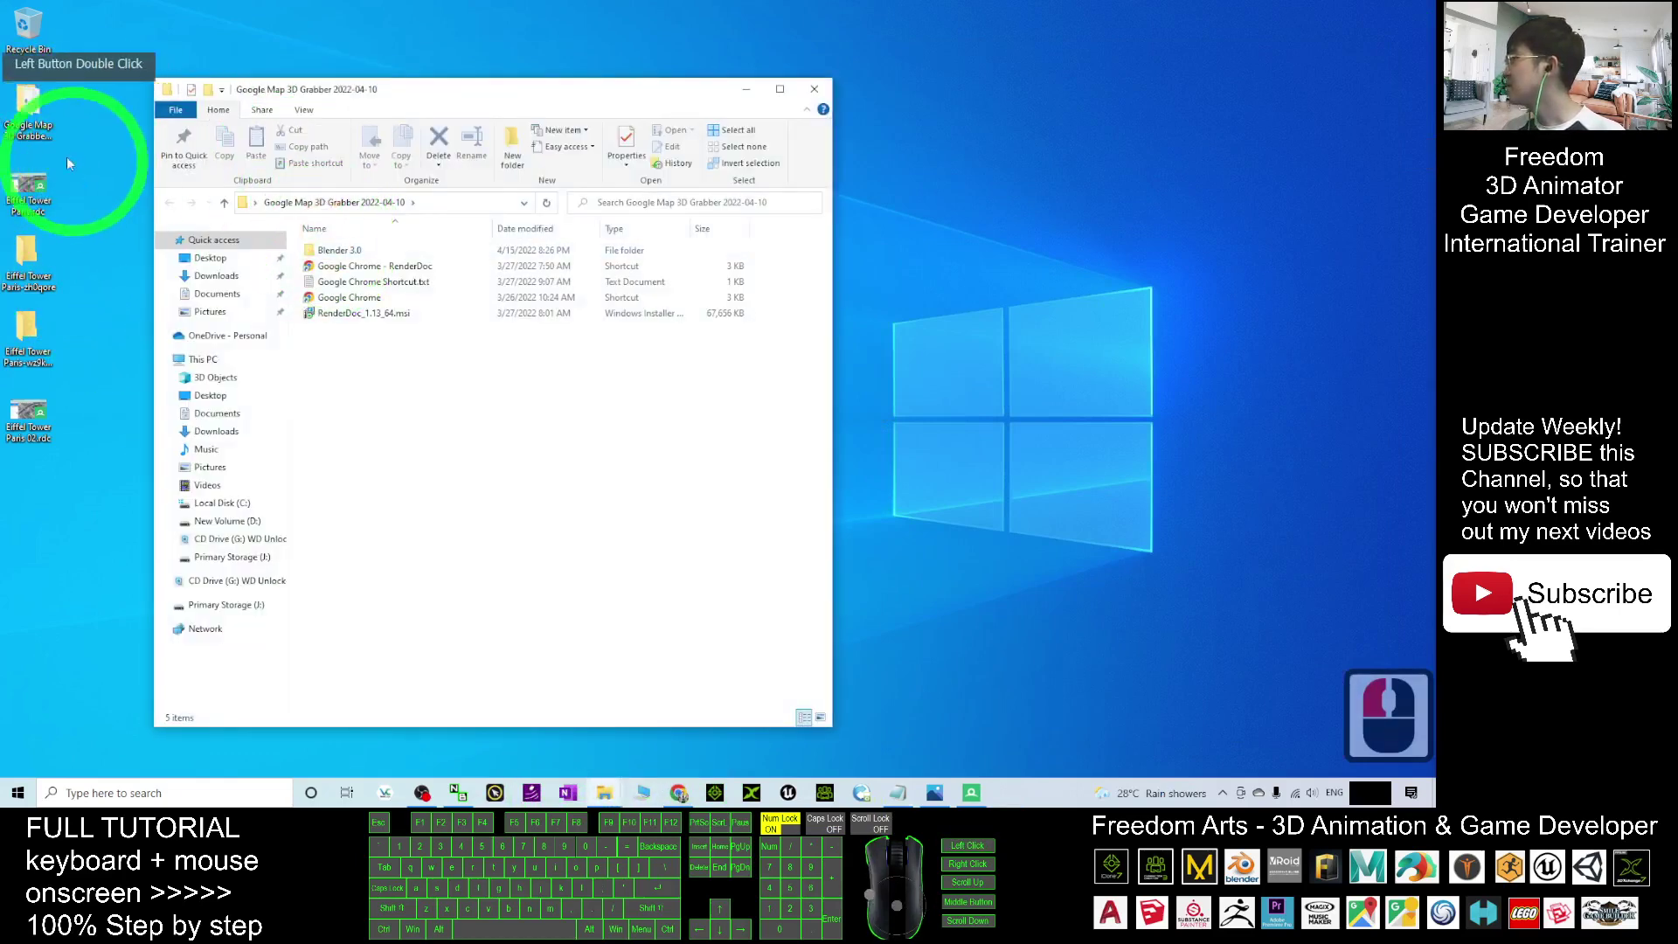
pyautogui.doubleClick(331, 250)
pyautogui.moveTo(415, 114); pyautogui.dragTo(759, 102)
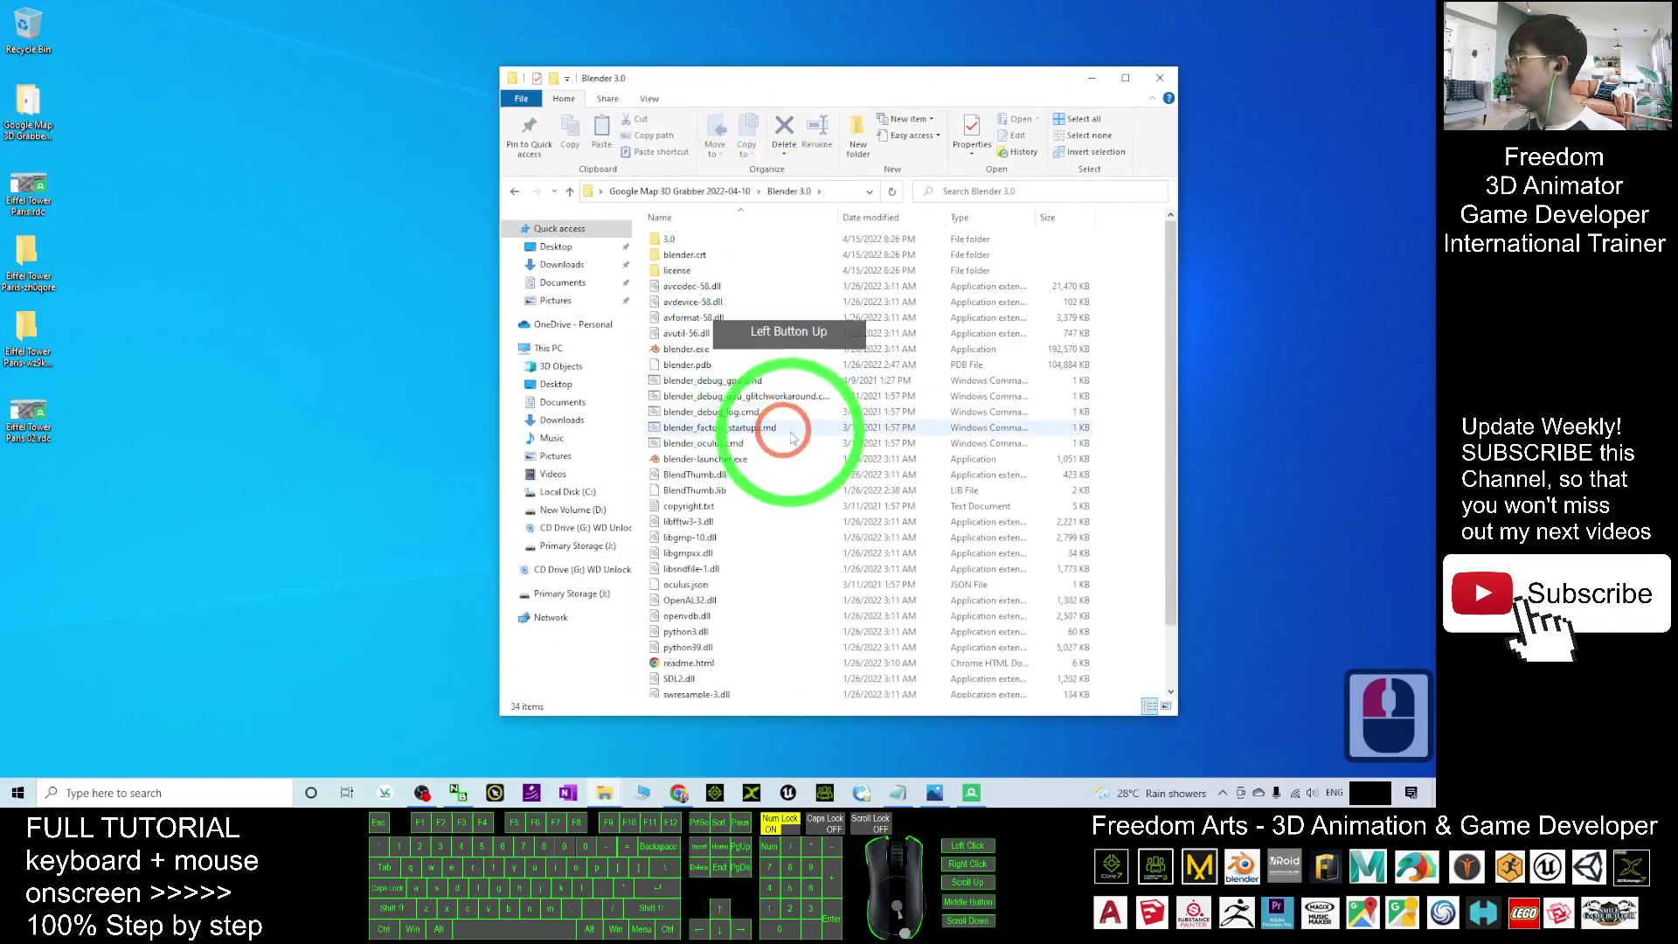
pyautogui.click(690, 349)
pyautogui.doubleClick(691, 350)
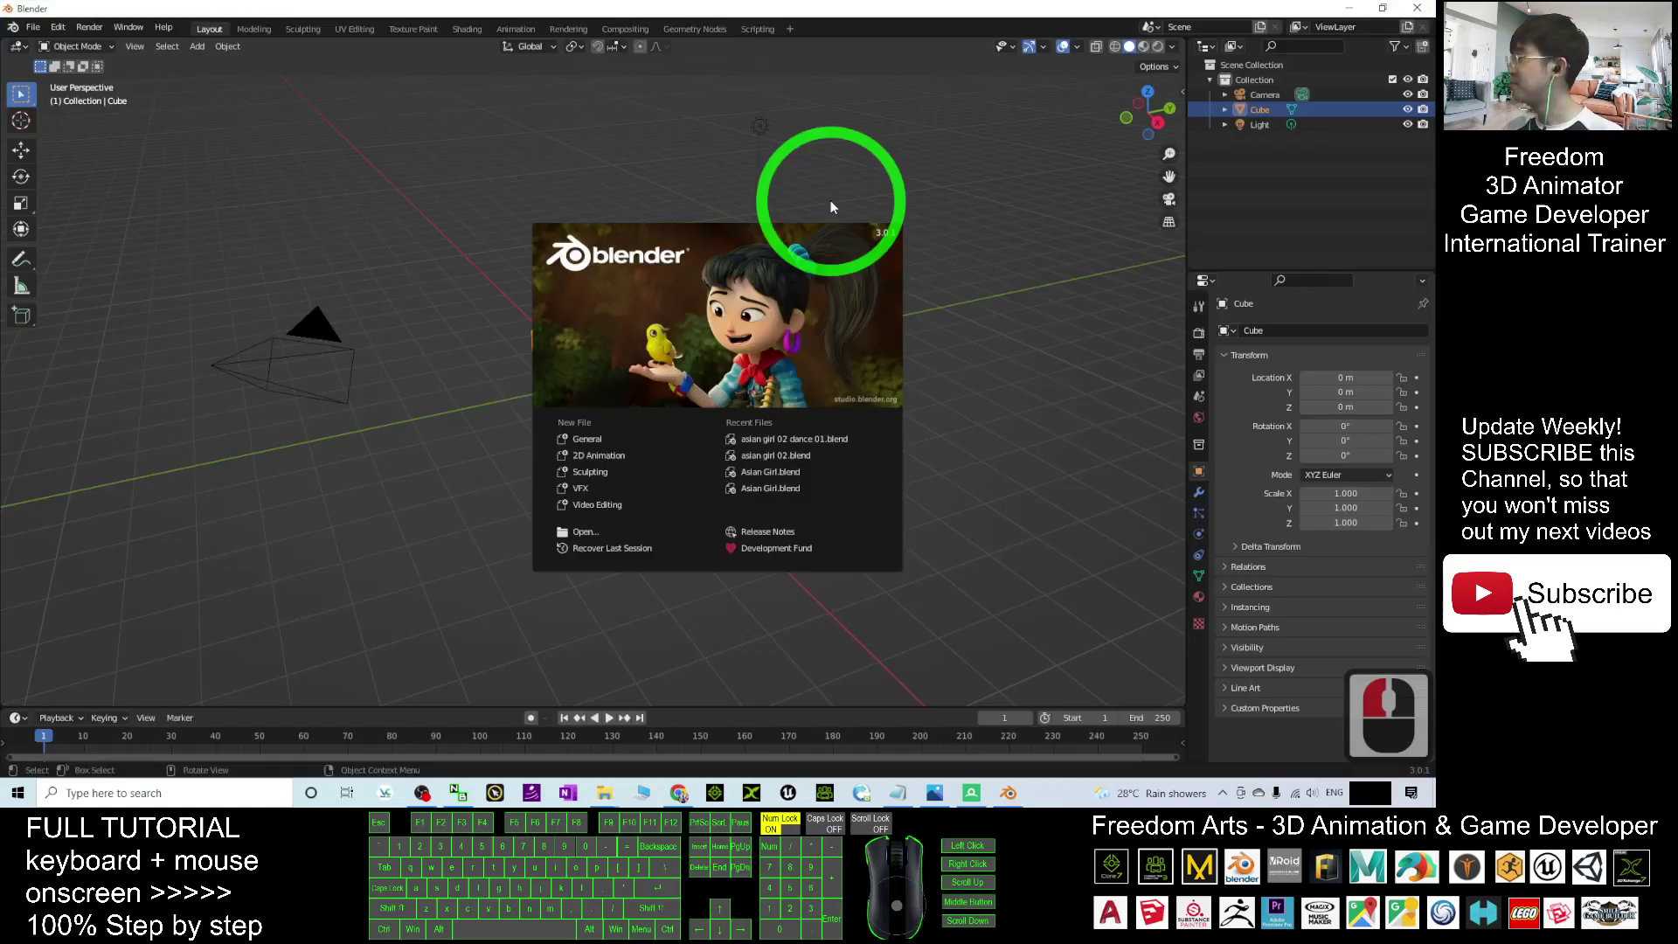
# Dismiss the splash screen and delete the default cube, camera and light from the scene
pyautogui.click(244, 262)
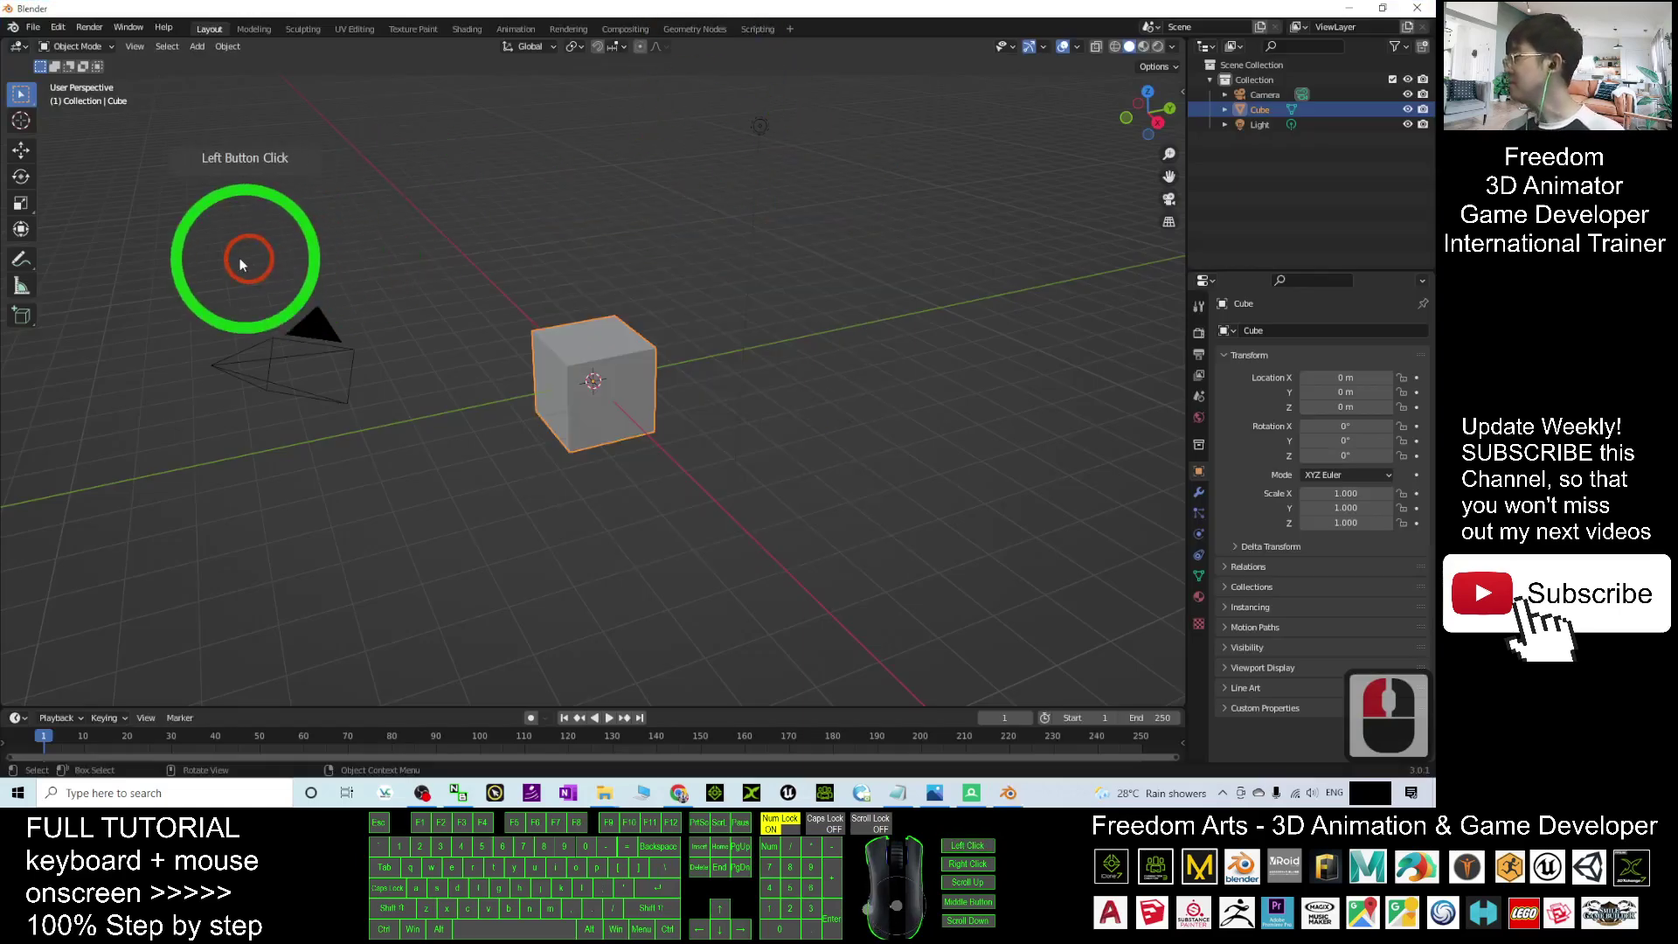
pyautogui.moveTo(154, 255); pyautogui.dragTo(1002, 510)
pyautogui.press('Delete')
# Reduce the Blender window so the desktop icons show, and import Eiffel Tower Paris 02.rdc from the Desktop as a Google Maps Capture
pyautogui.moveTo(797, 9); pyautogui.dragTo(1067, 51)
pyautogui.click(302, 78)
pyautogui.click(326, 280)
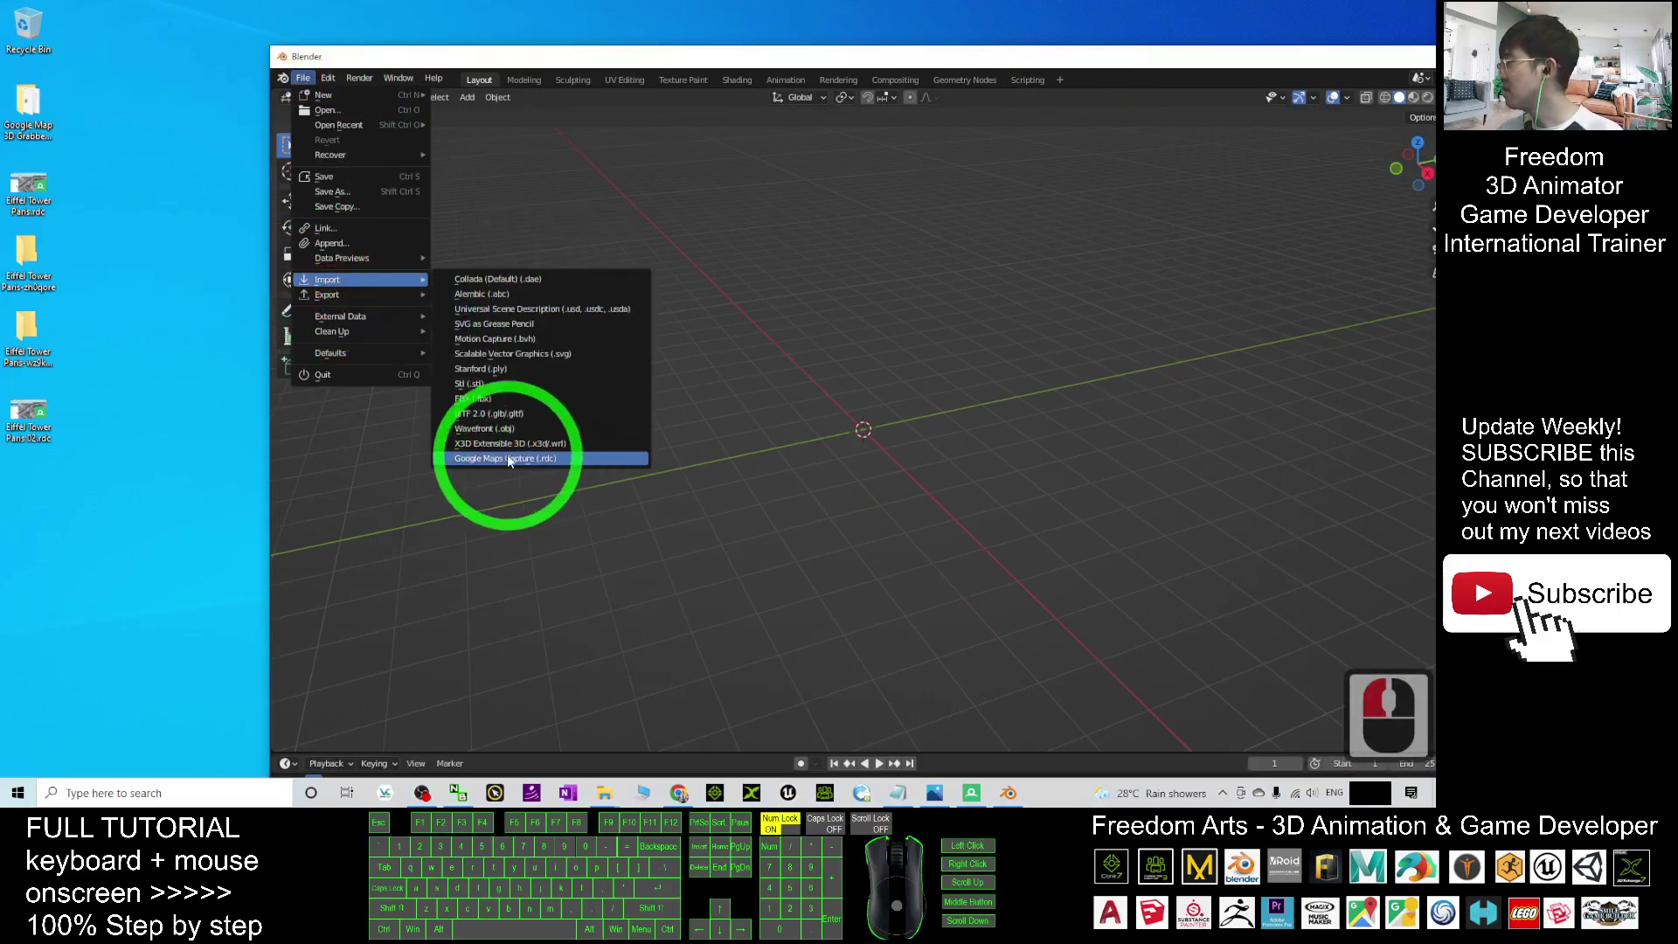
pyautogui.click(494, 458)
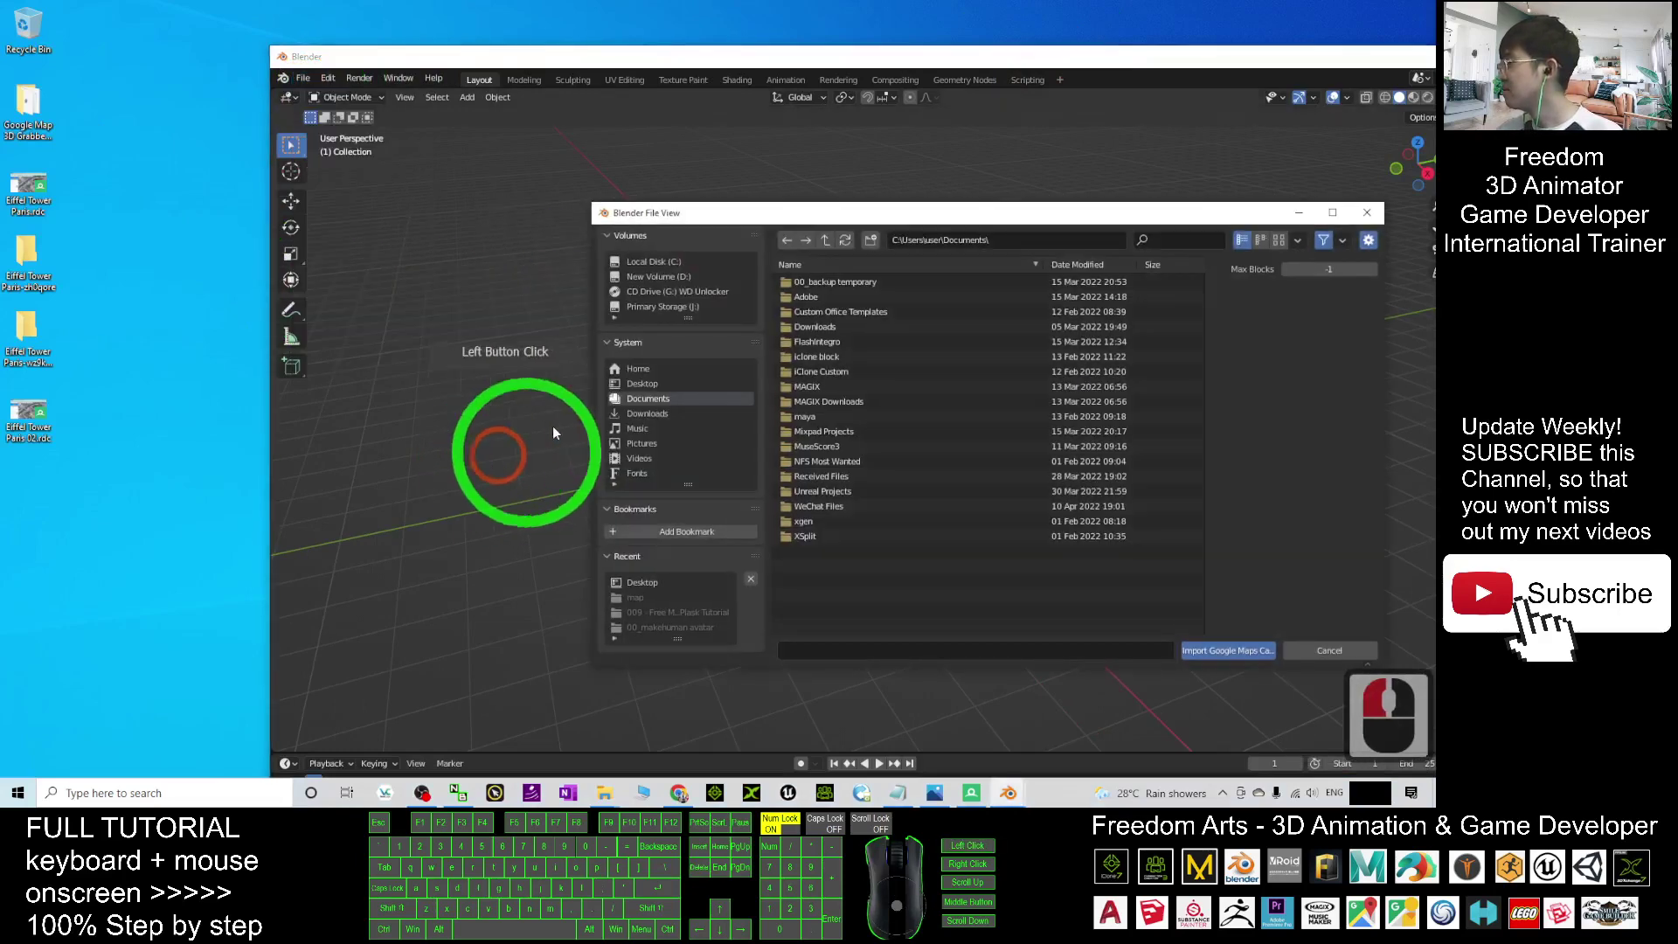
pyautogui.click(647, 383)
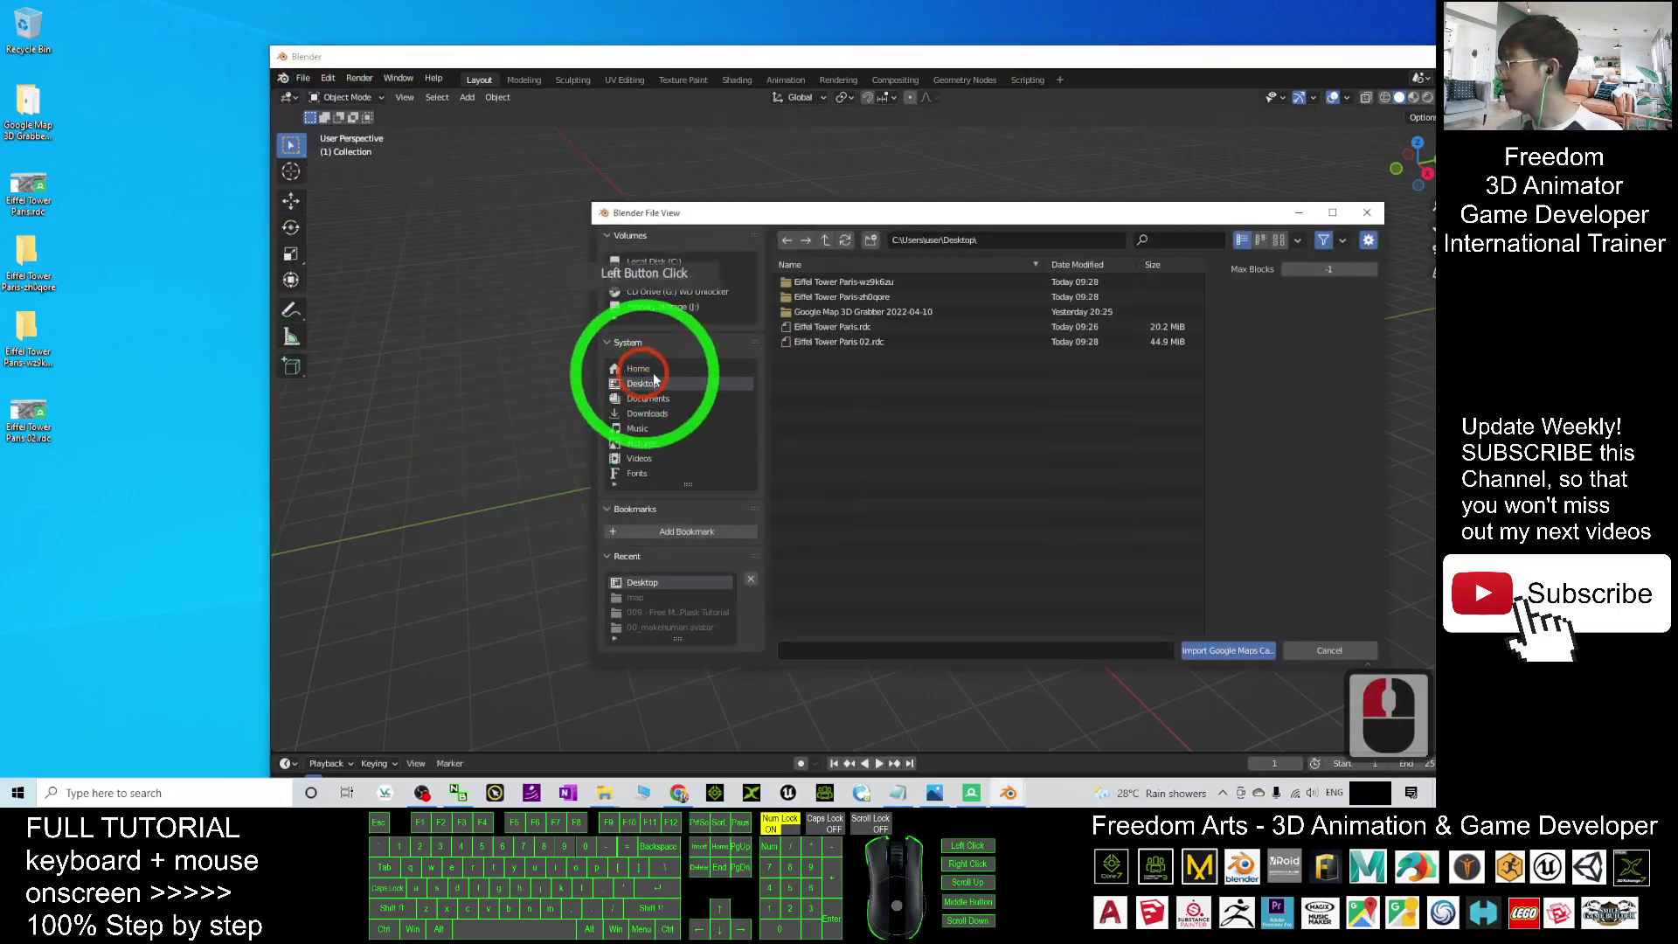
pyautogui.doubleClick(850, 343)
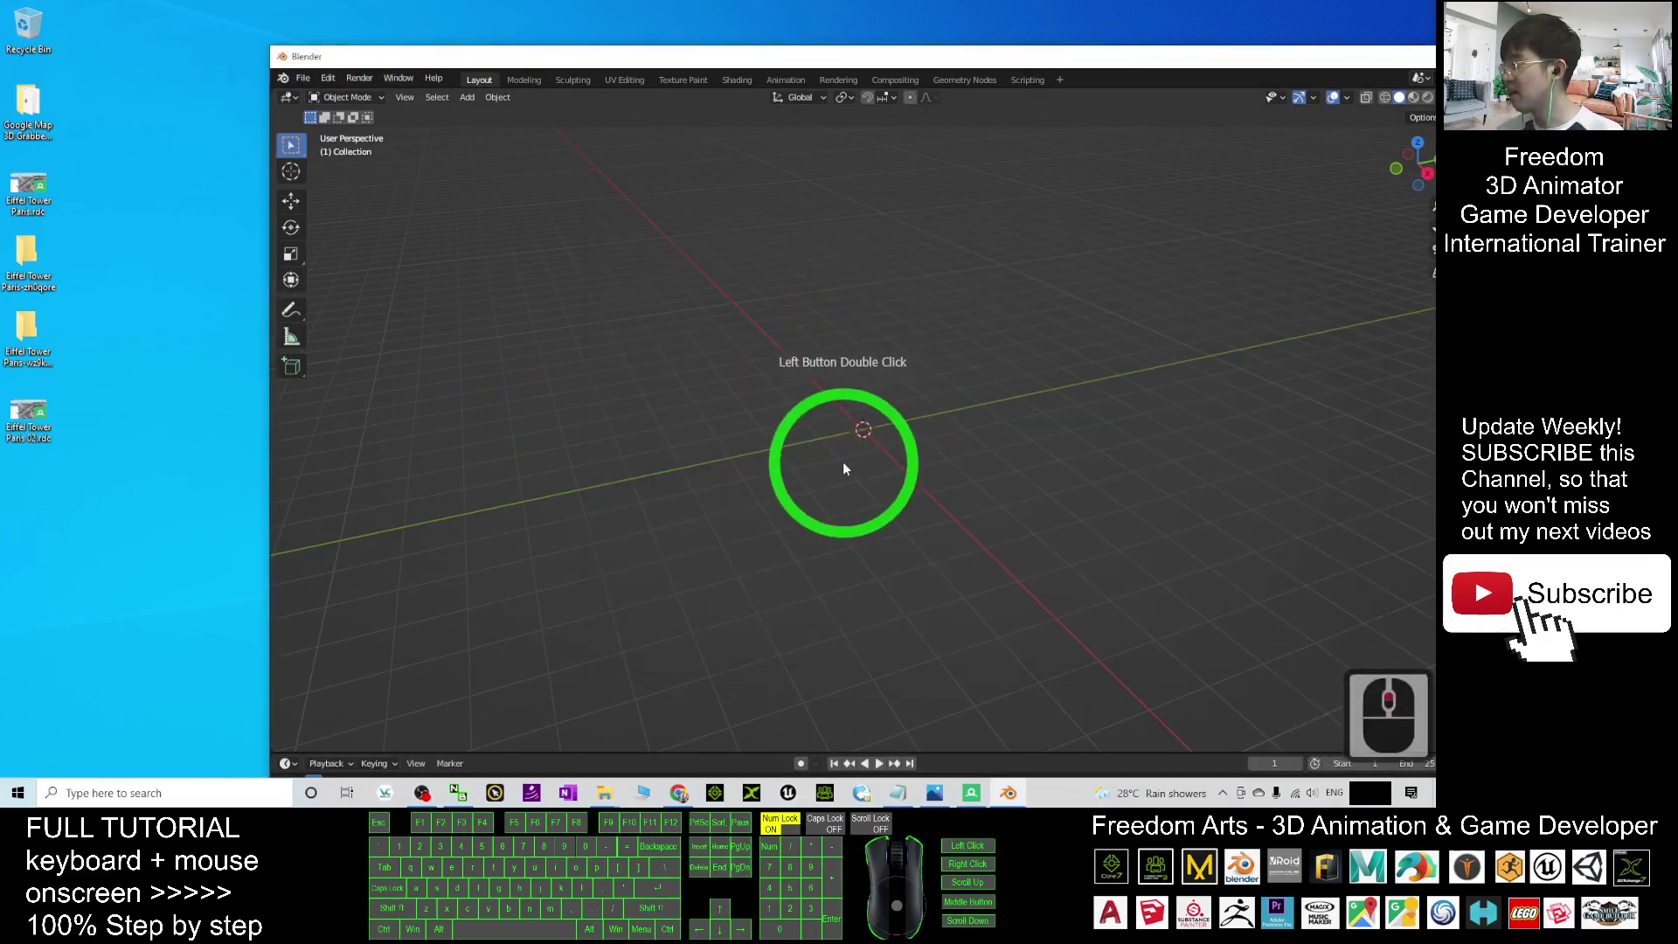
pyautogui.scroll(2, 867, 462)
pyautogui.moveTo(972, 476); pyautogui.dragTo(814, 469)
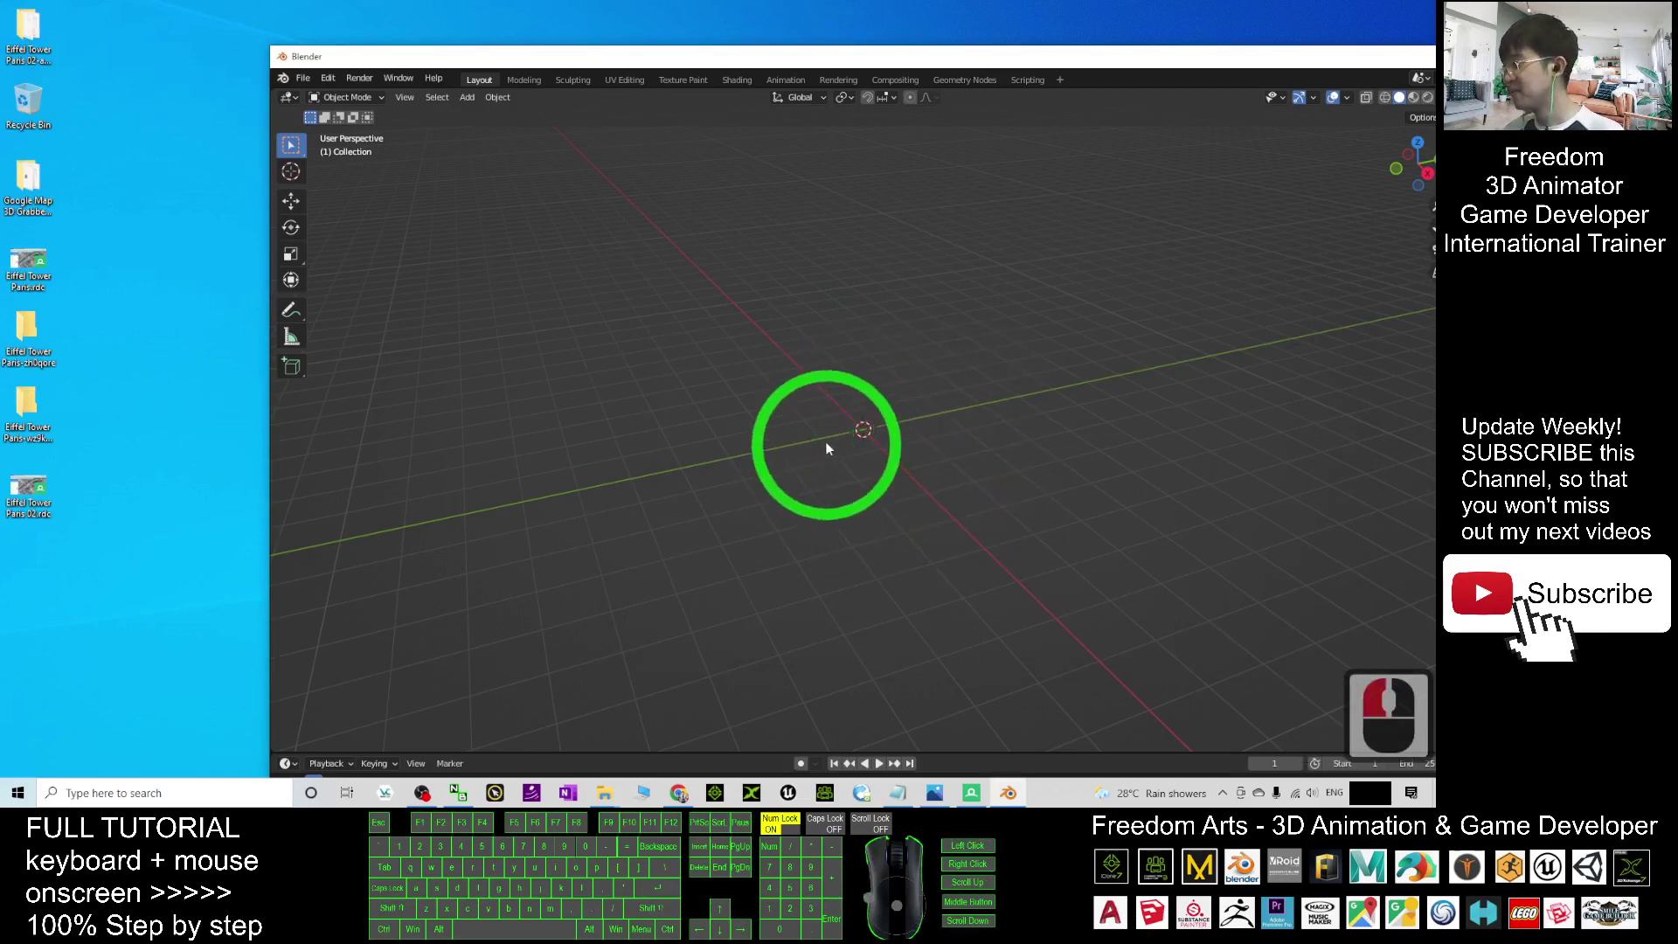
pyautogui.scroll(3, 874, 464)
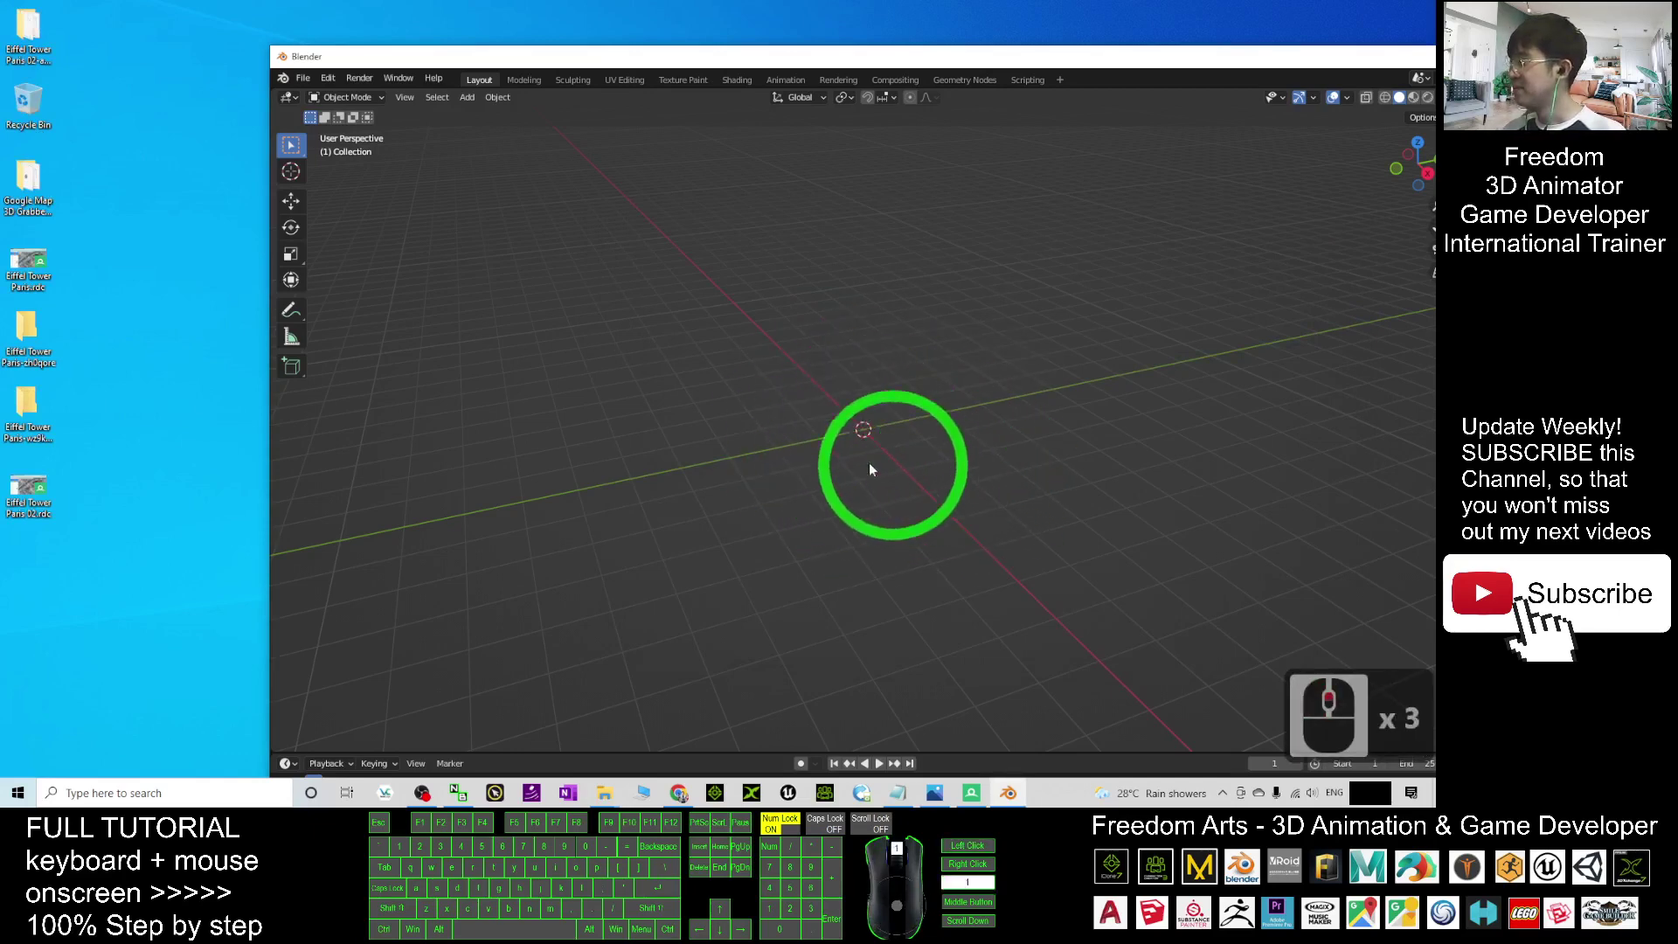
pyautogui.moveTo(491, 66); pyautogui.dragTo(1036, 244)
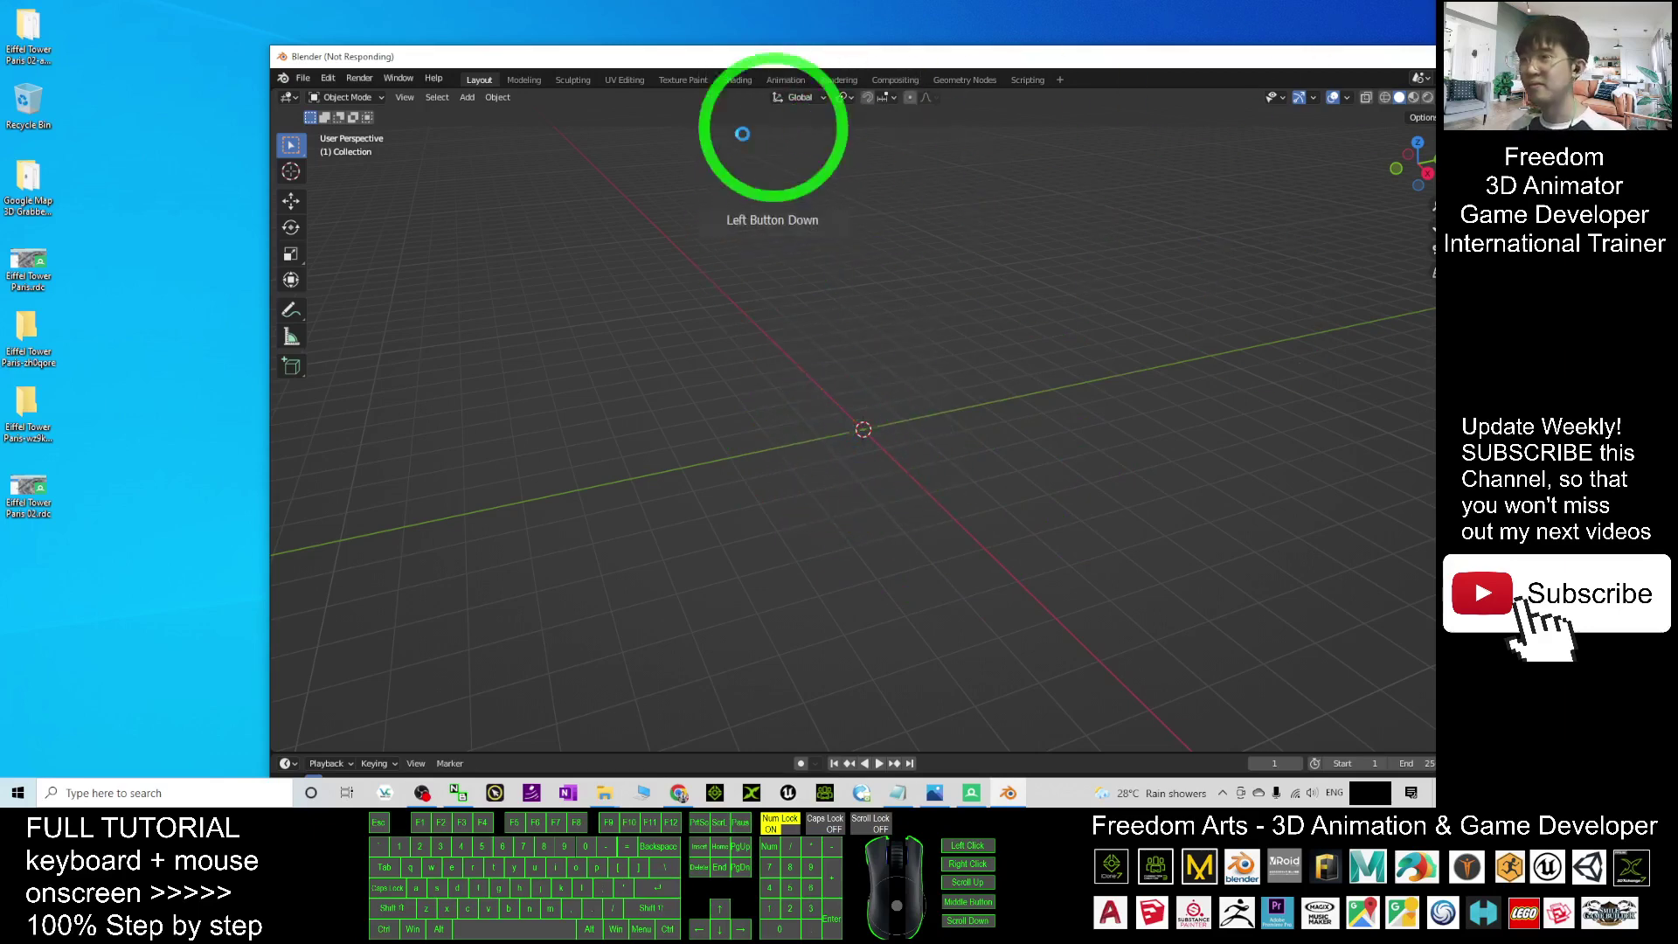
pyautogui.moveTo(742, 134); pyautogui.dragTo(881, 436)
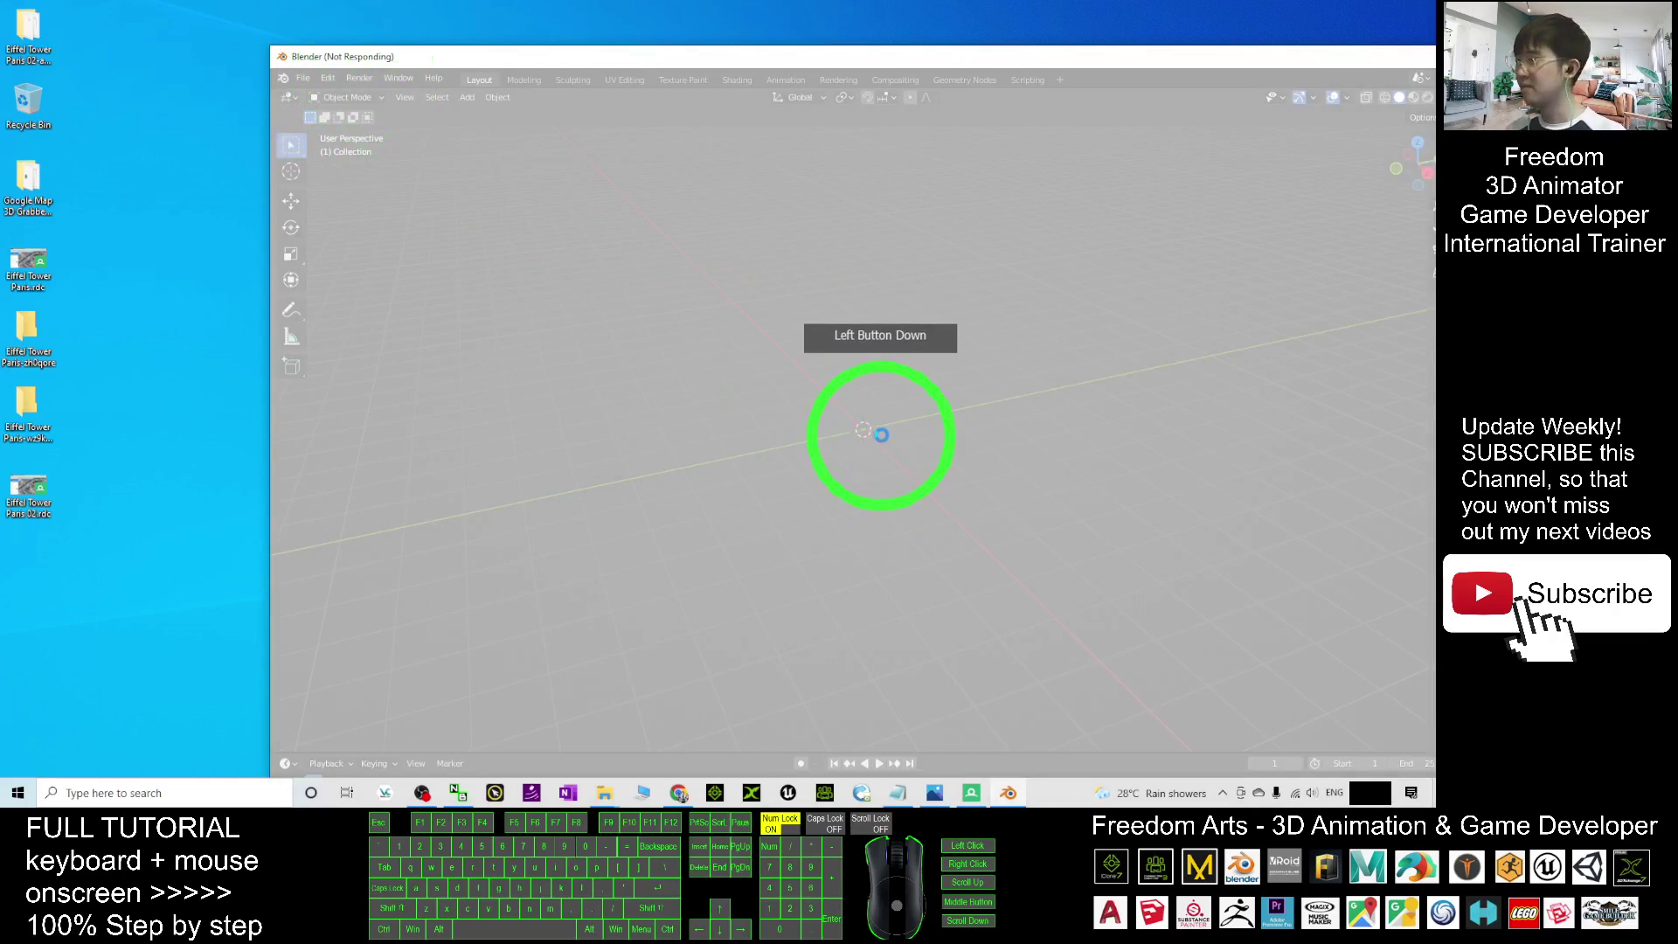
pyautogui.moveTo(882, 435); pyautogui.dragTo(1038, 499)
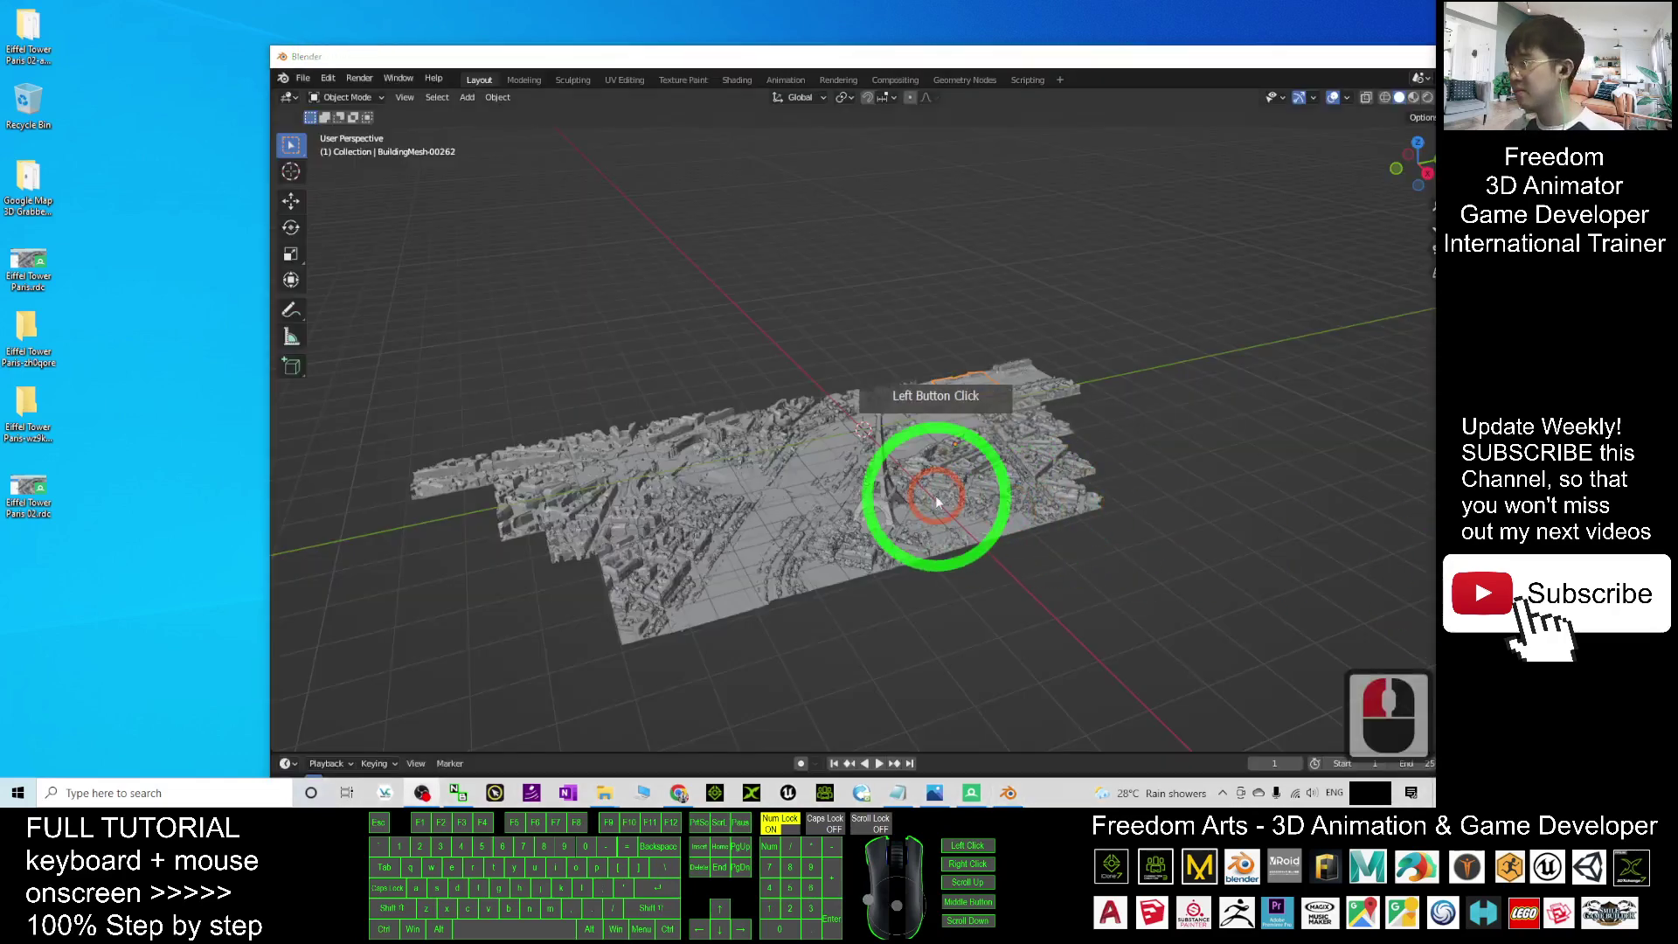
# Maximize the Blender window and inspect the imported Eiffel Tower and surrounding city mesh
pyautogui.scroll(3, 800, 458)
pyautogui.scroll(-2, 800, 458)
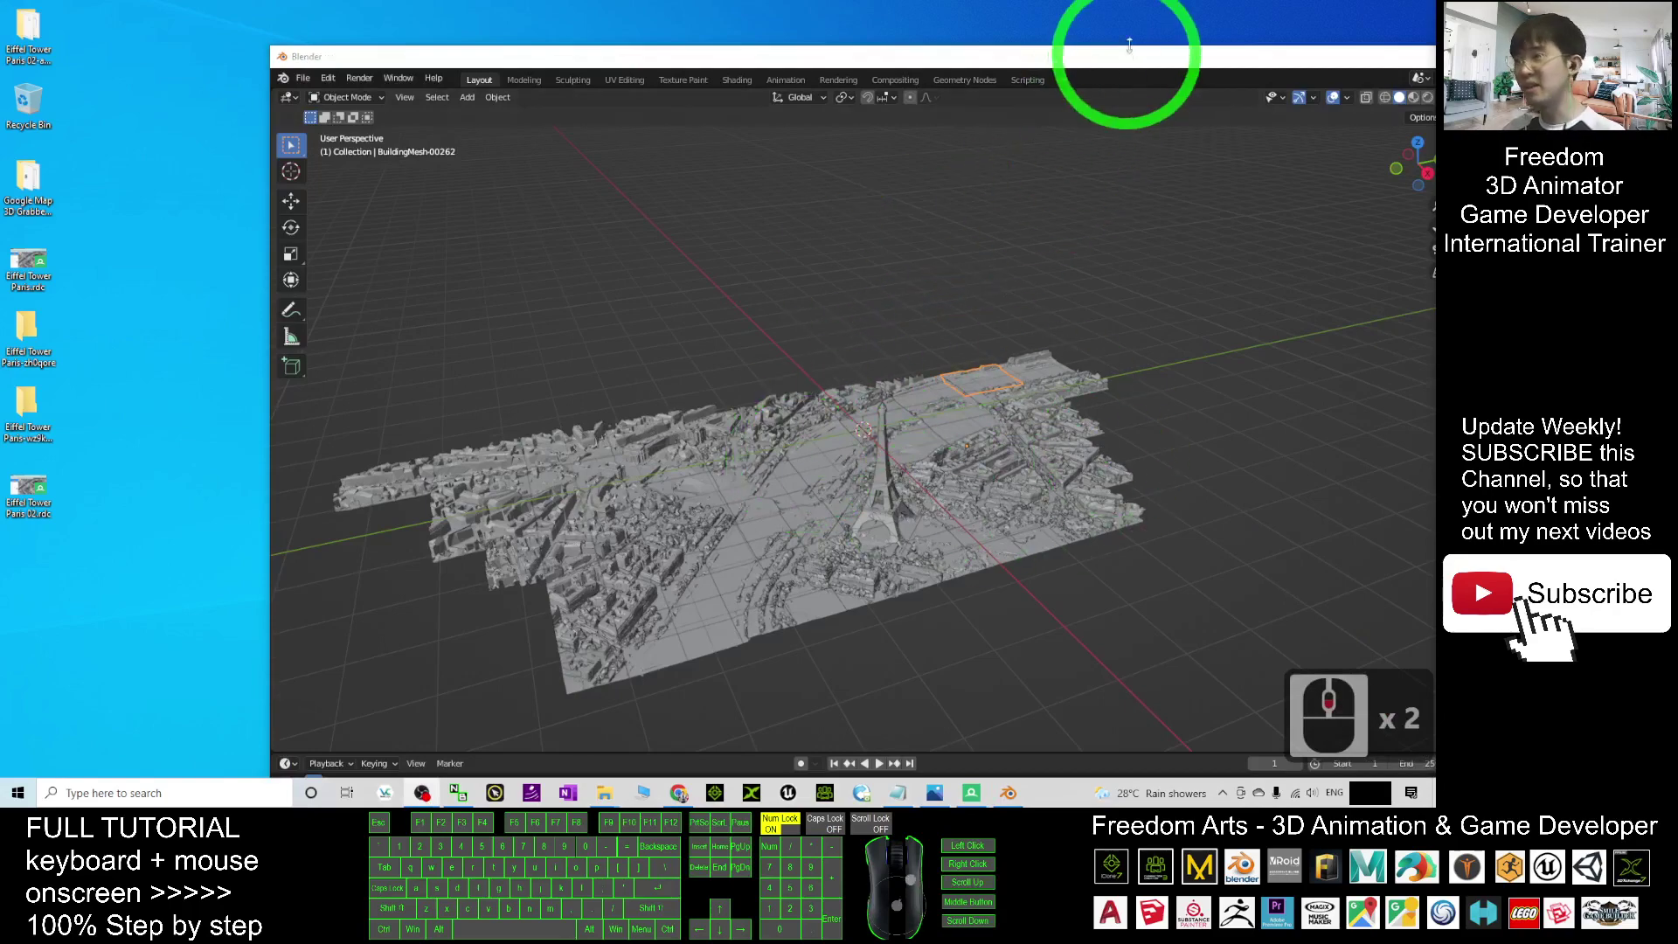
pyautogui.moveTo(1128, 55); pyautogui.dragTo(979, 2)
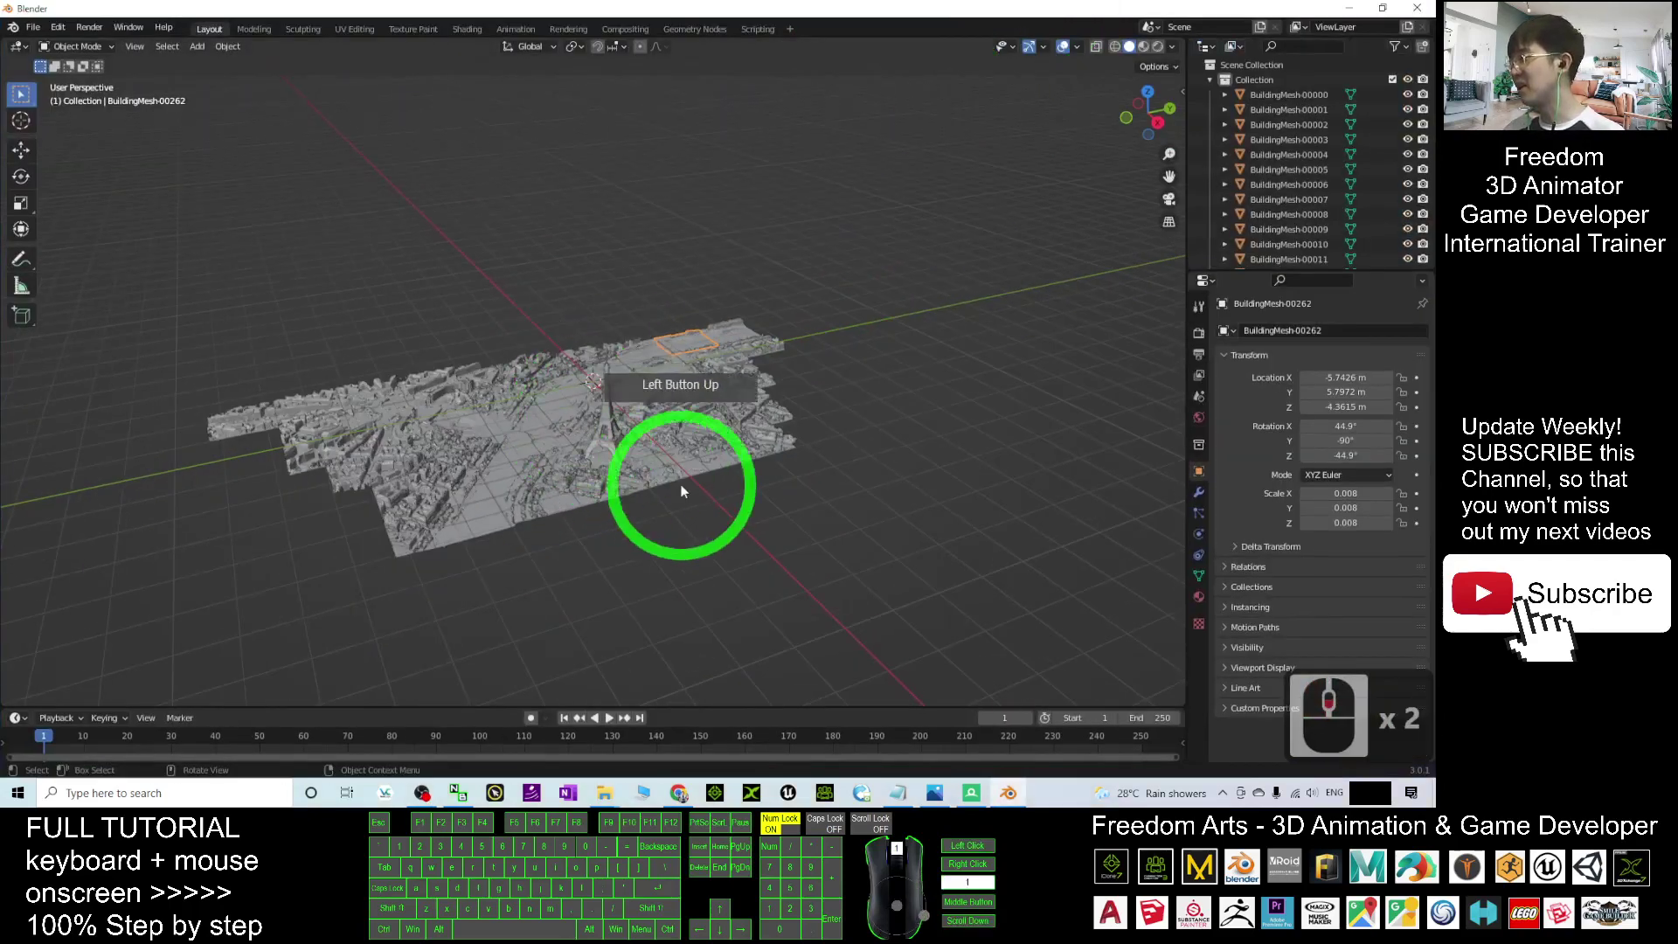
pyautogui.moveTo(728, 584); pyautogui.dragTo(1108, 579)
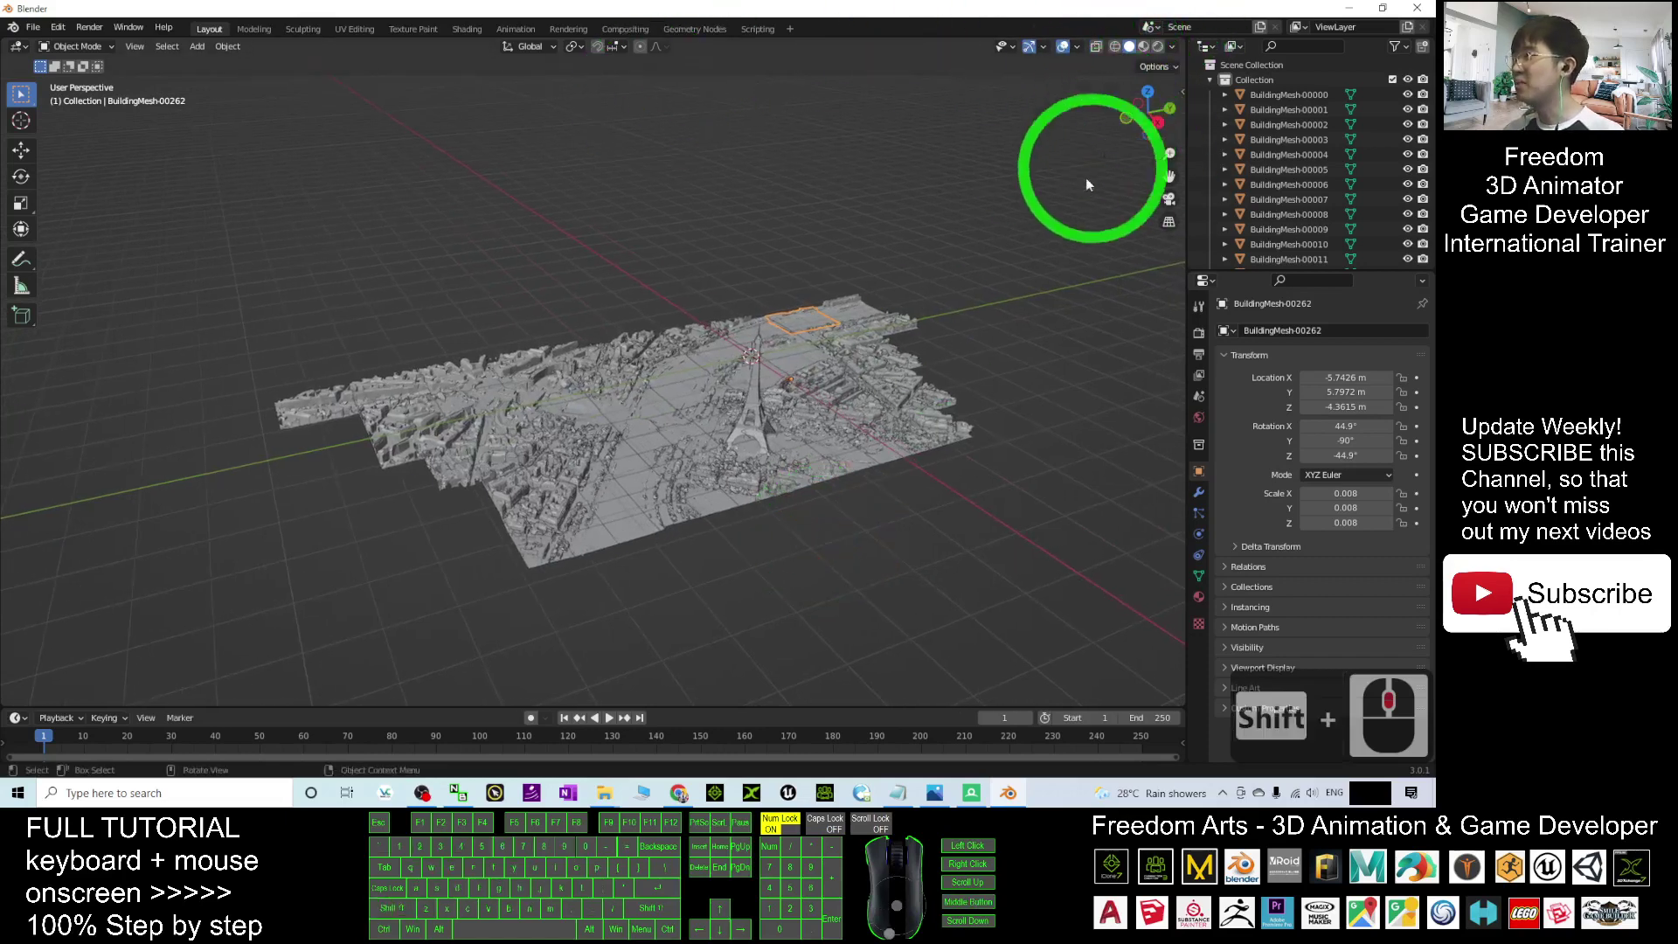